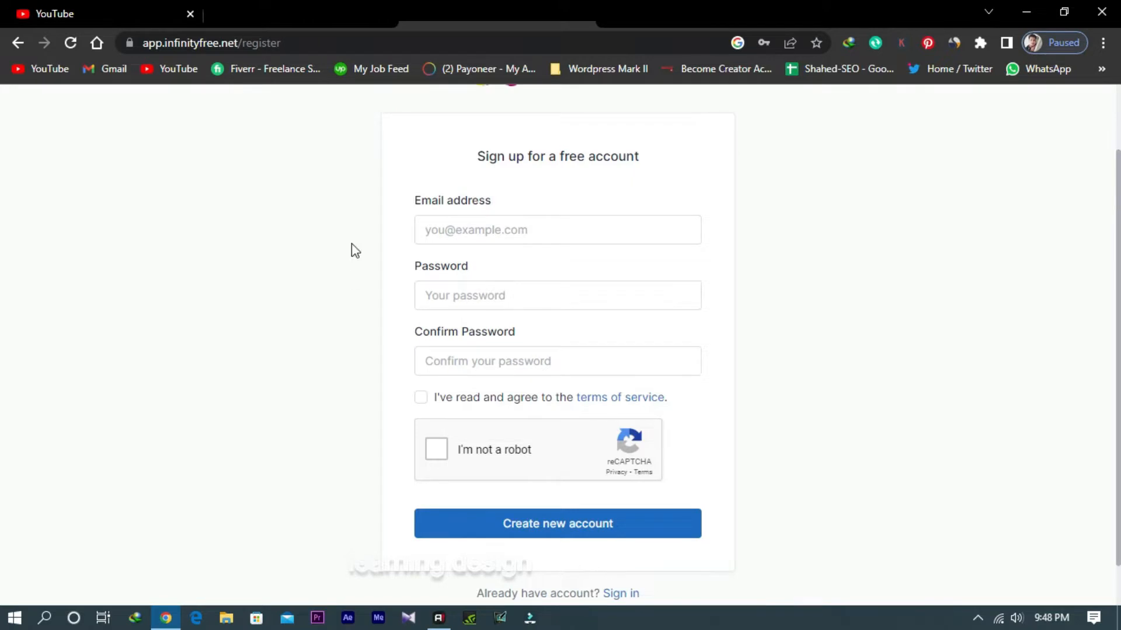
Sign in to the InfinityFree client area with the prefilled account credentials and accept the privacy notice
{"action": "scroll", "coordinate": [351, 244], "scroll_direction": "up", "scroll_amount": 2}
{"action": "left_click", "coordinate": [18, 42]}
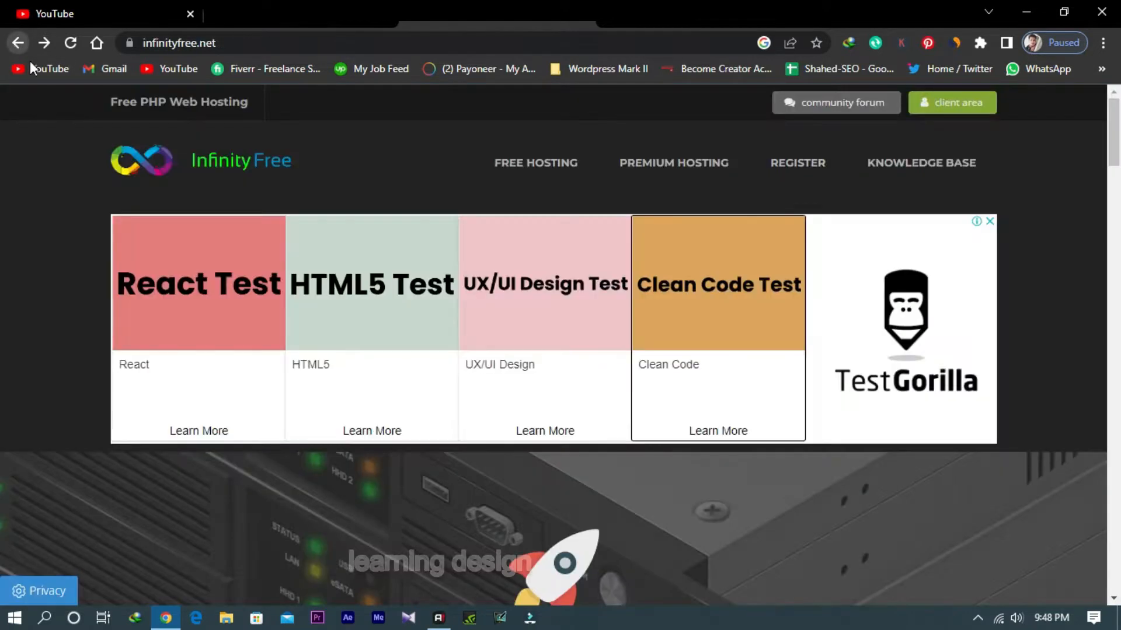
{"action": "left_click", "coordinate": [962, 105]}
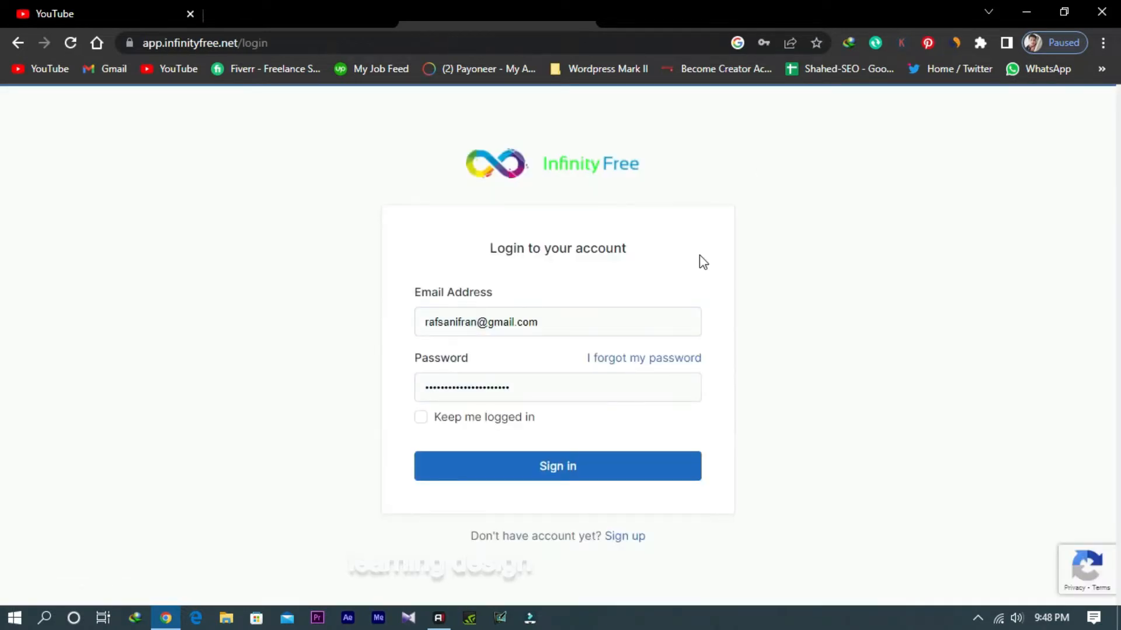
{"action": "left_click", "coordinate": [586, 469]}
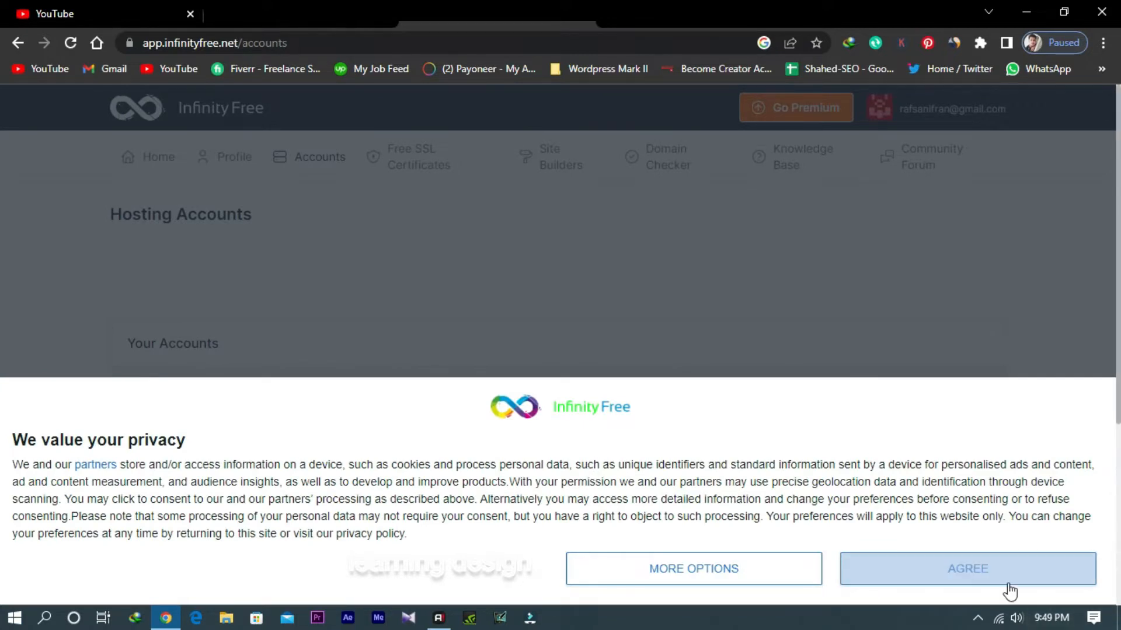
{"action": "left_click", "coordinate": [1002, 569]}
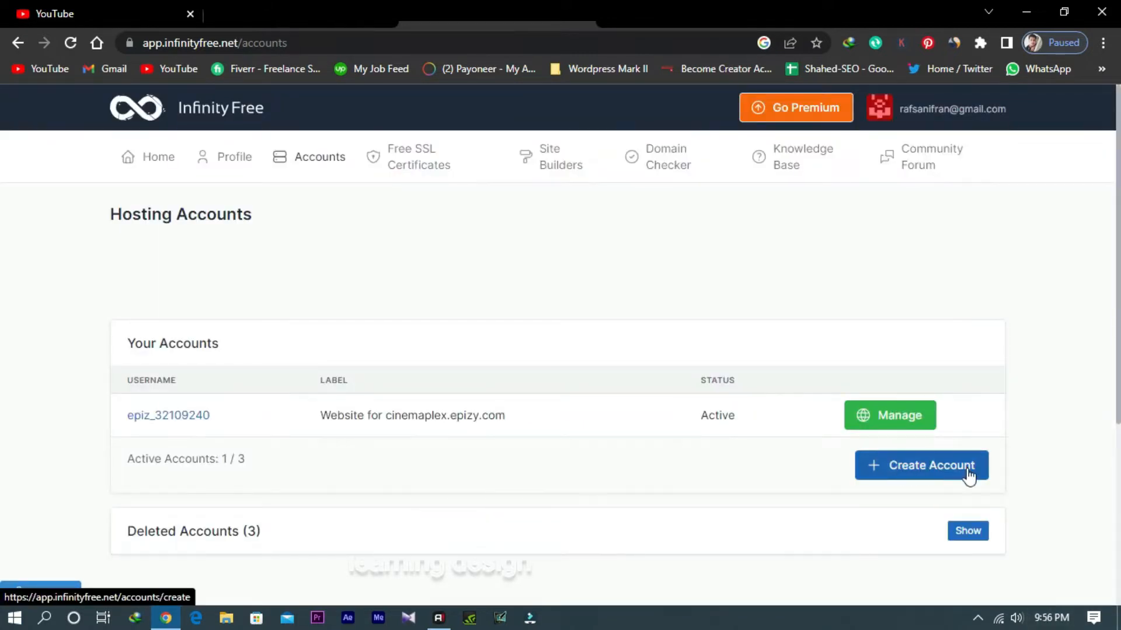
Open the control panel of the hosting account labelled Website for cinemaplex.epizy.com
{"action": "left_click", "coordinate": [893, 424]}
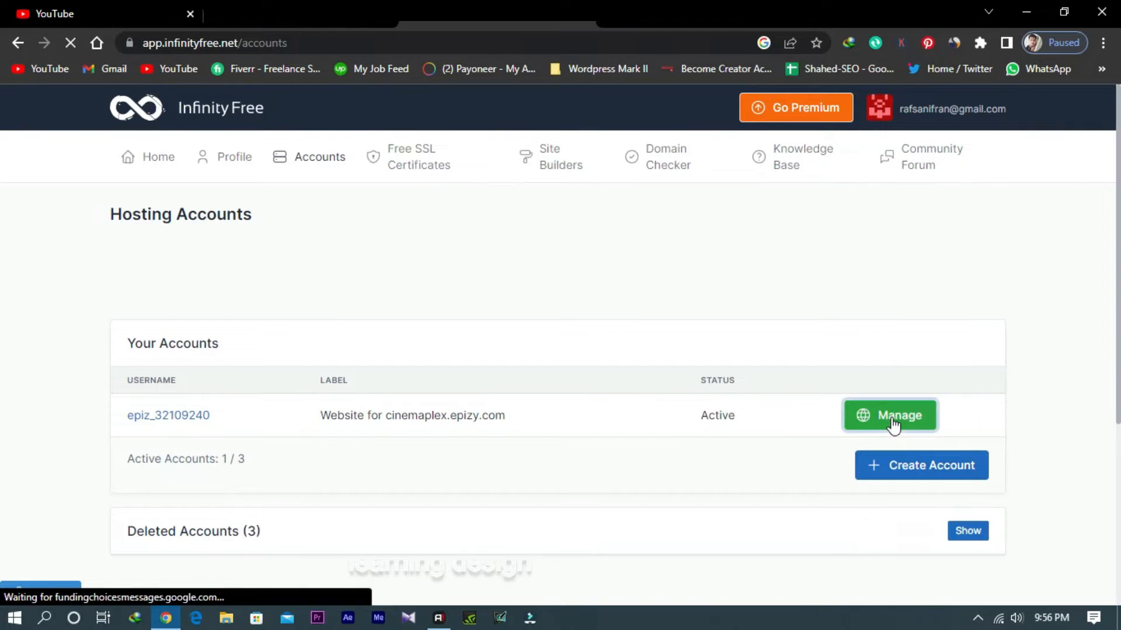
{"action": "scroll", "coordinate": [403, 318], "scroll_direction": "down", "scroll_amount": 1}
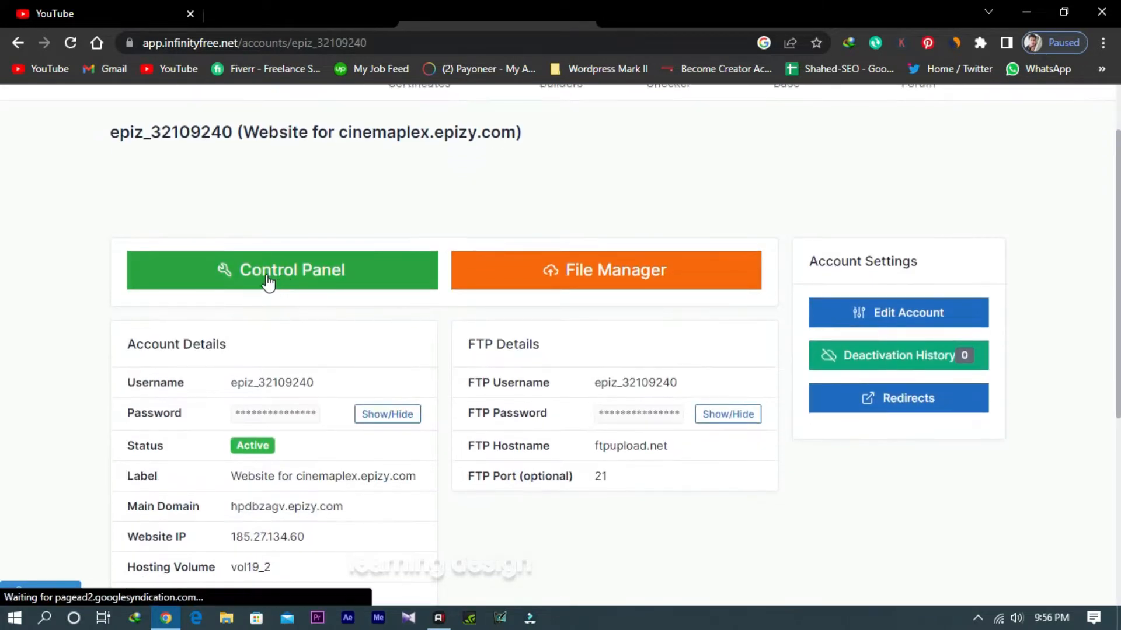
{"action": "left_click", "coordinate": [300, 268]}
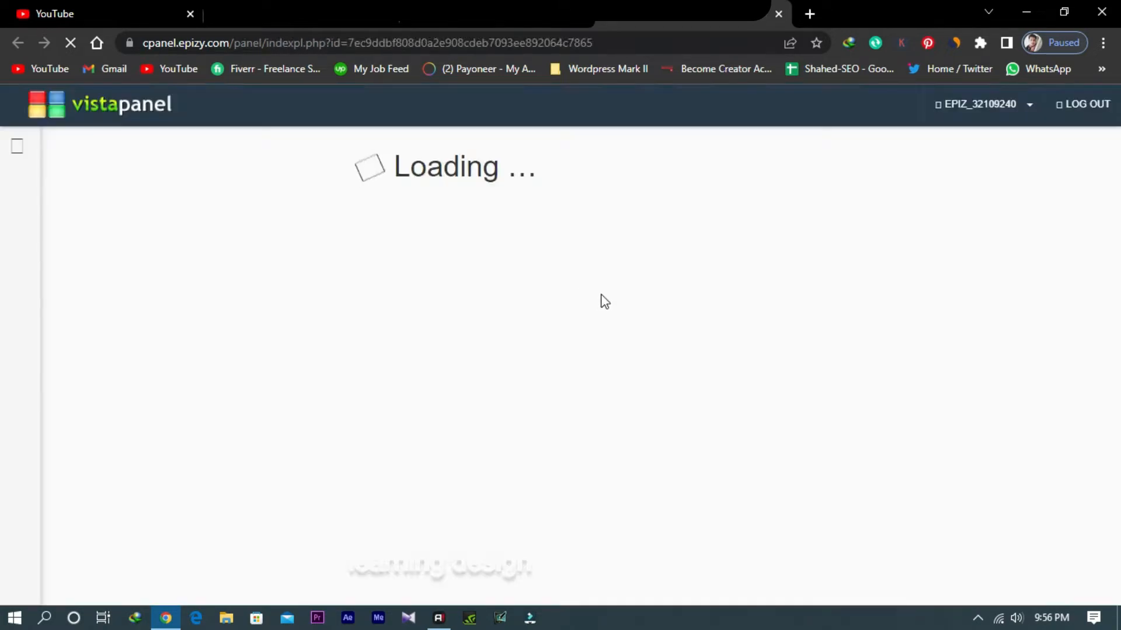
Create the subdomain deltastore under epizy.com and check it in the list of current subdomains
{"action": "scroll", "coordinate": [427, 387], "scroll_direction": "down", "scroll_amount": 7}
{"action": "scroll", "coordinate": [426, 383], "scroll_direction": "down", "scroll_amount": 6}
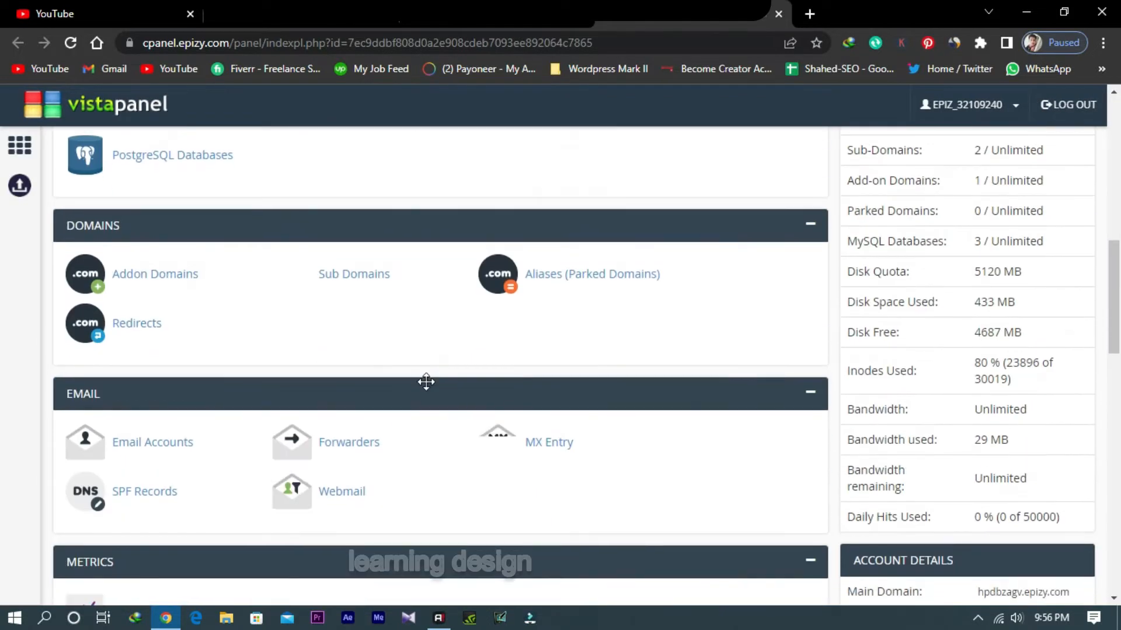
{"action": "scroll", "coordinate": [426, 381], "scroll_direction": "up", "scroll_amount": 1}
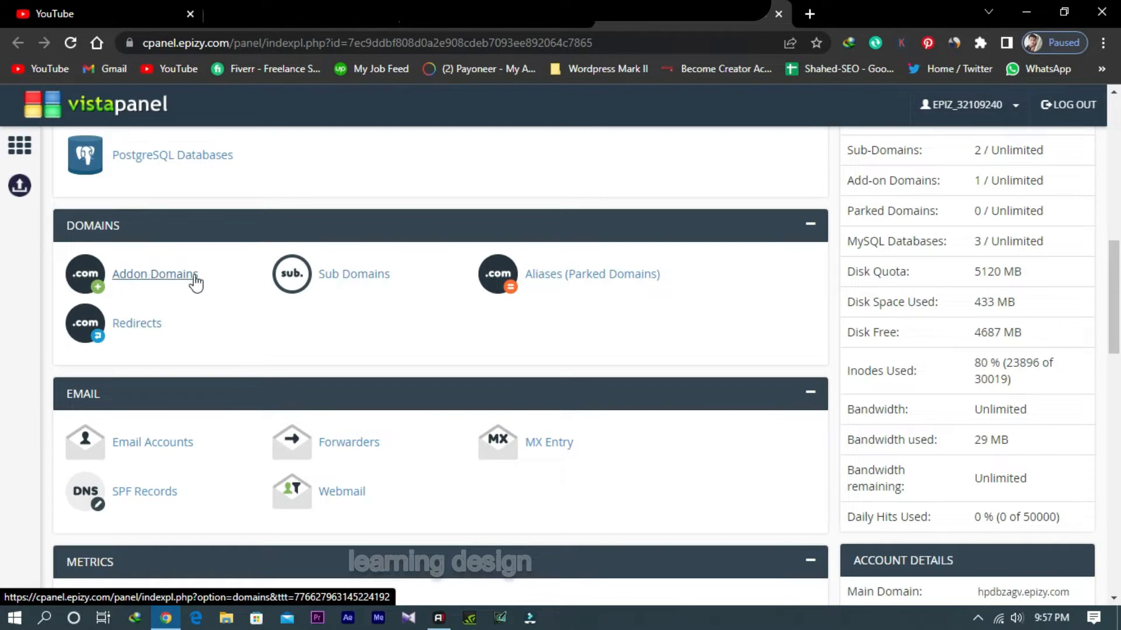
{"action": "left_click", "coordinate": [346, 280]}
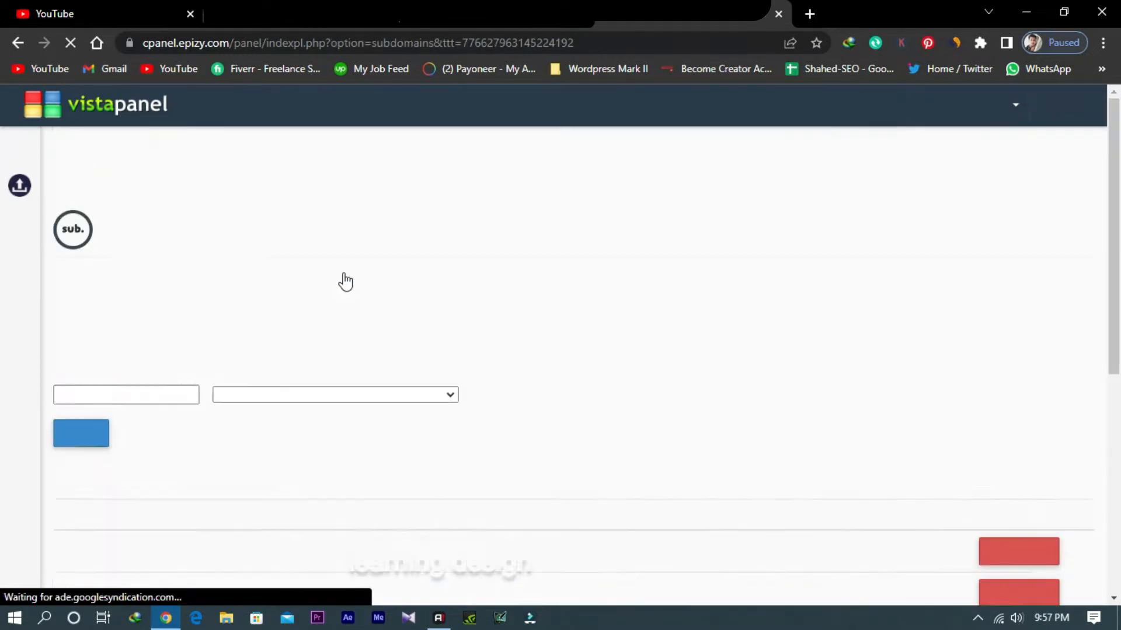
{"action": "scroll", "coordinate": [240, 330], "scroll_direction": "down", "scroll_amount": 2}
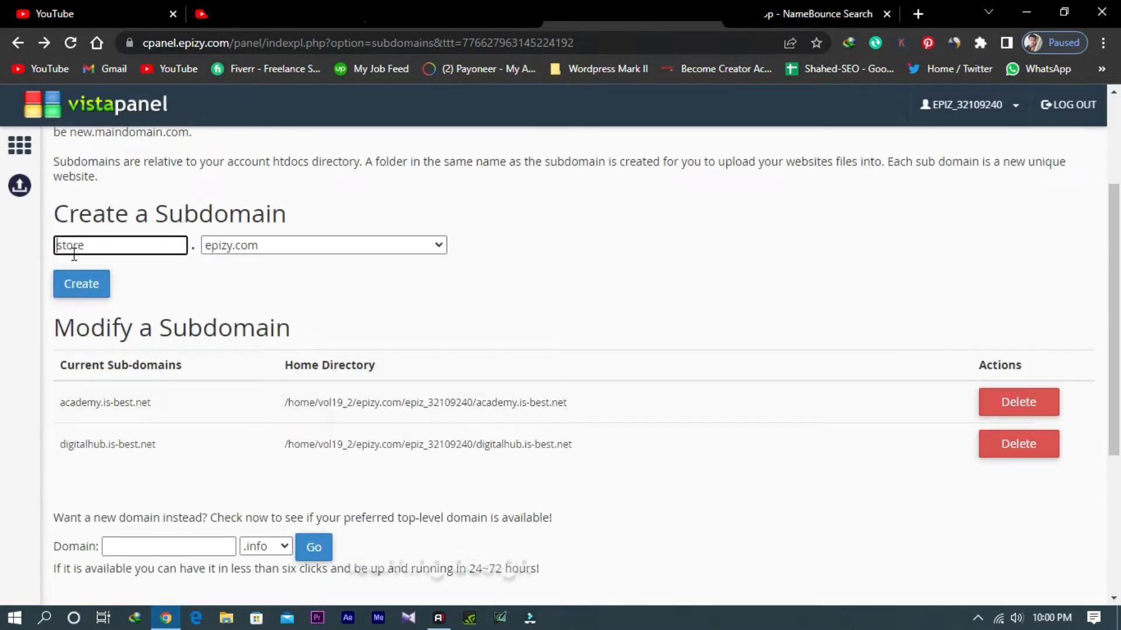
{"action": "type", "text": "elta"}
{"action": "left_click", "coordinate": [210, 268]}
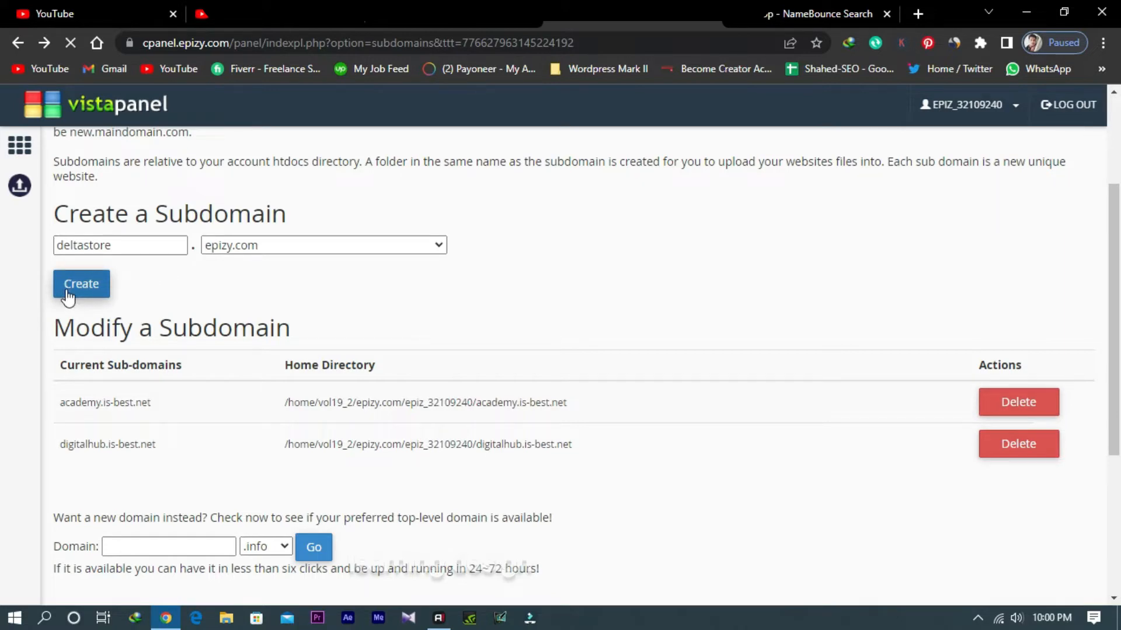
{"action": "scroll", "coordinate": [193, 455], "scroll_direction": "down", "scroll_amount": 4}
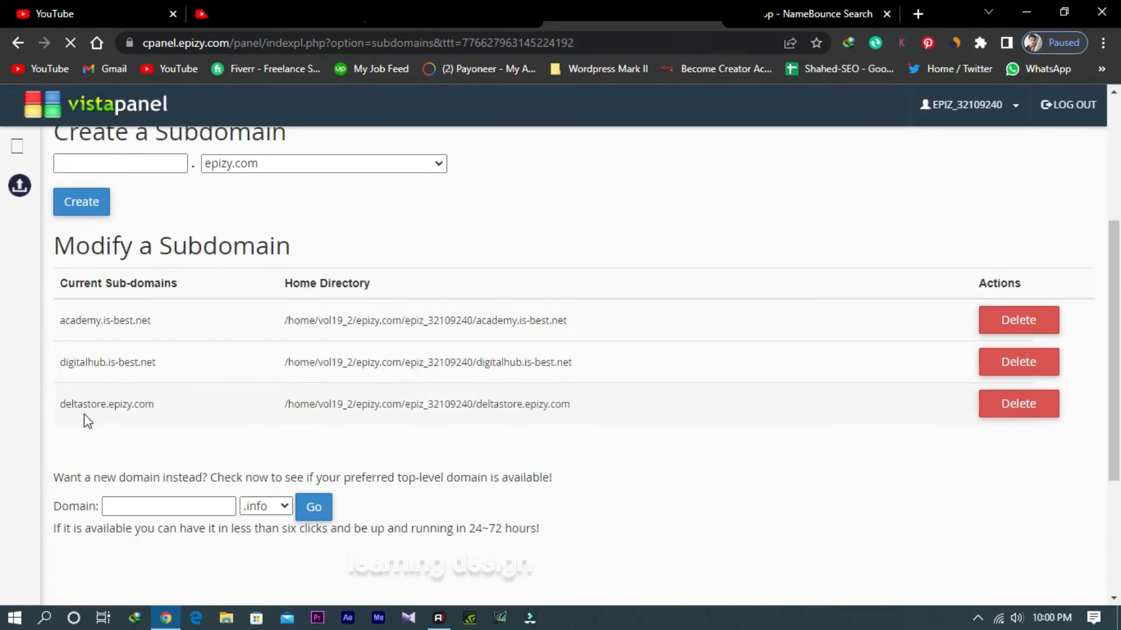
{"action": "scroll", "coordinate": [266, 429], "scroll_direction": "up", "scroll_amount": 4}
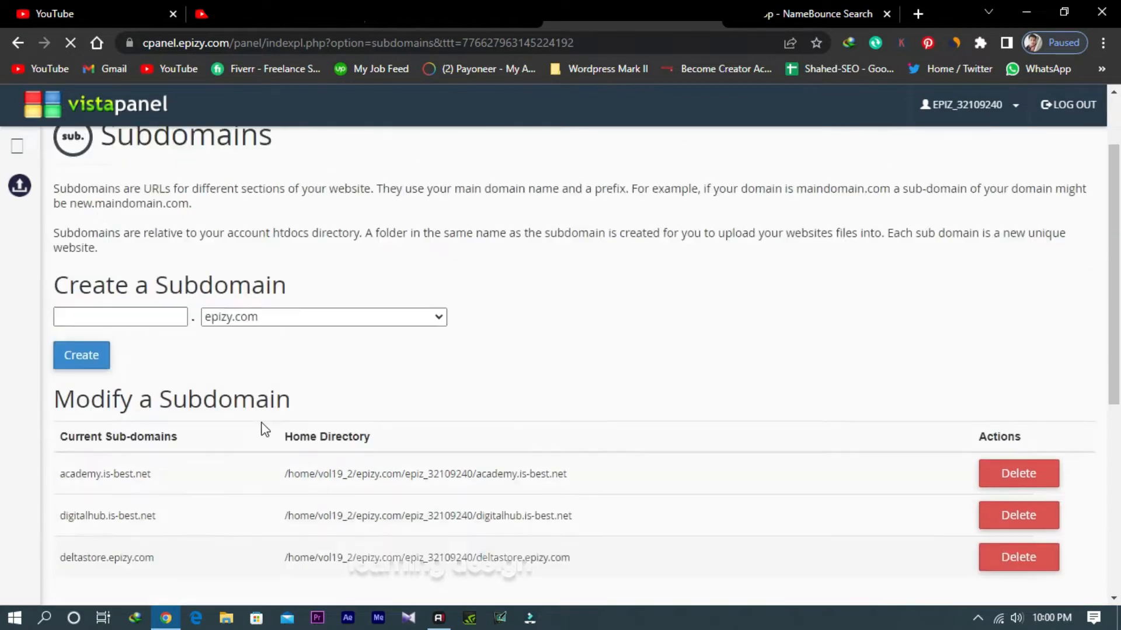
Return to the control panel's home page and open the Softaculous Apps Installer
{"action": "left_click", "coordinate": [23, 147]}
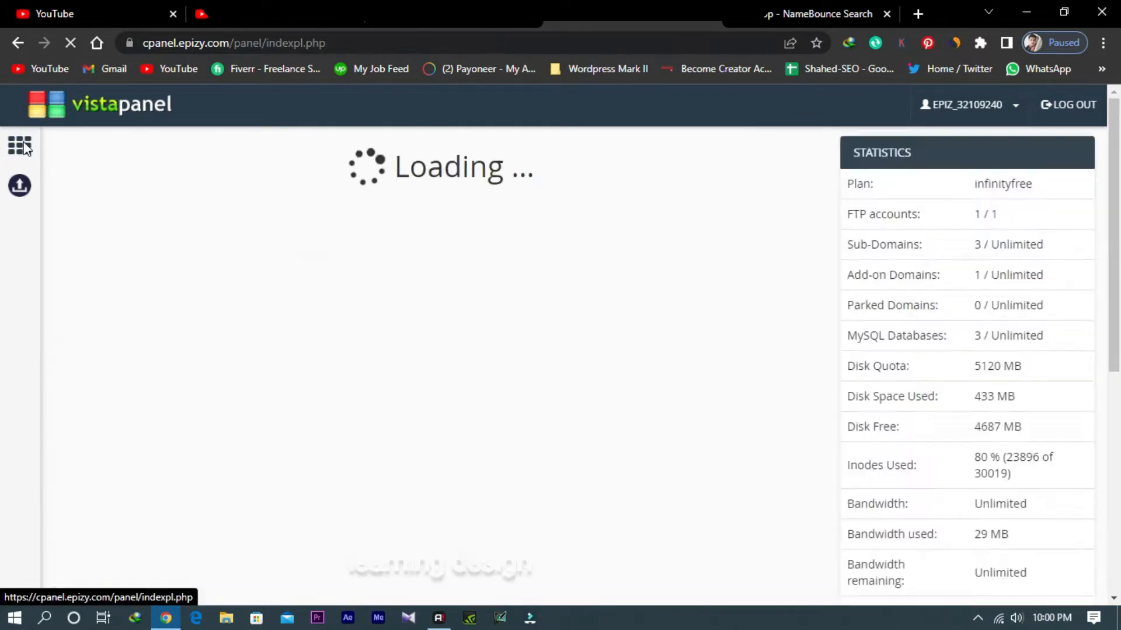
{"action": "scroll", "coordinate": [514, 321], "scroll_direction": "down", "scroll_amount": 12}
{"action": "scroll", "coordinate": [519, 339], "scroll_direction": "down", "scroll_amount": 6}
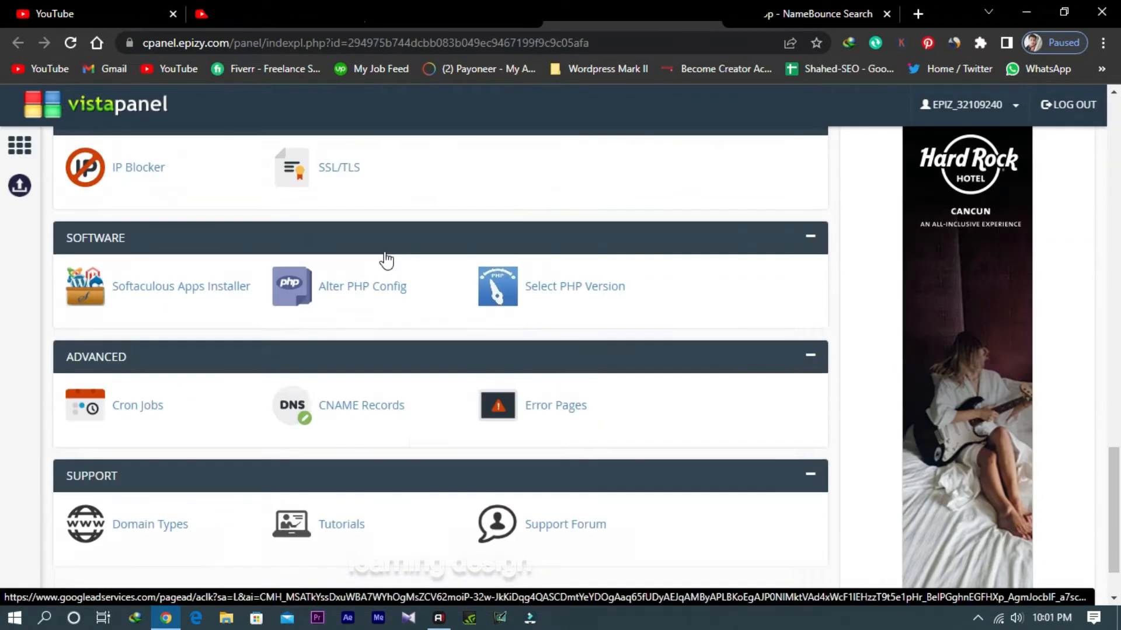
{"action": "left_click", "coordinate": [173, 220]}
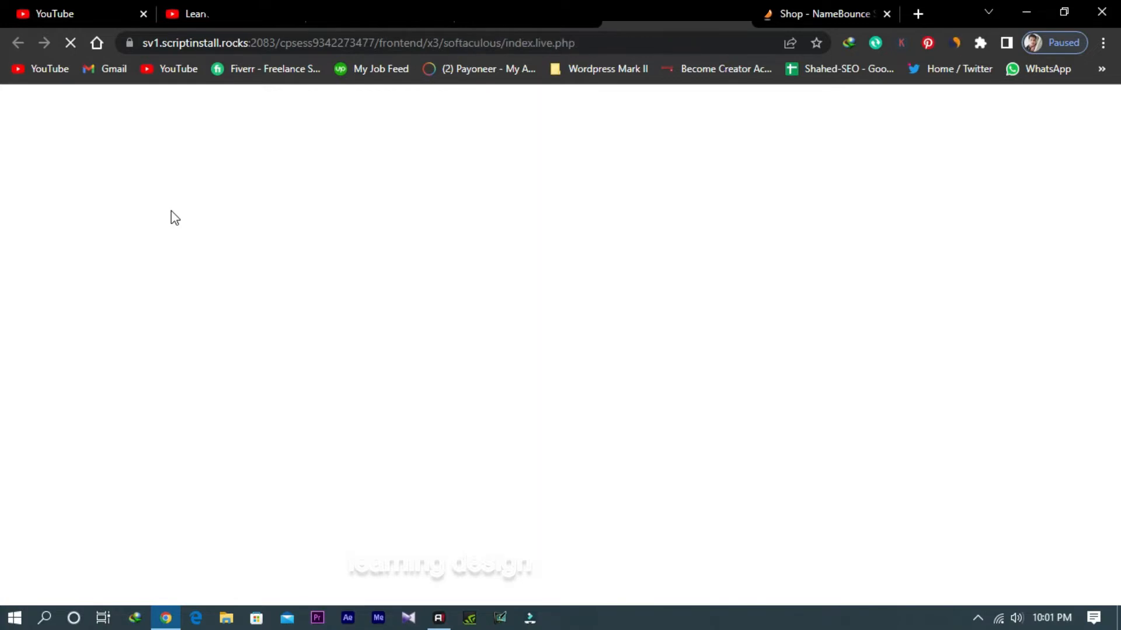
Open the installation form for WordPress from the top scripts
{"action": "scroll", "coordinate": [445, 399], "scroll_direction": "down", "scroll_amount": 2}
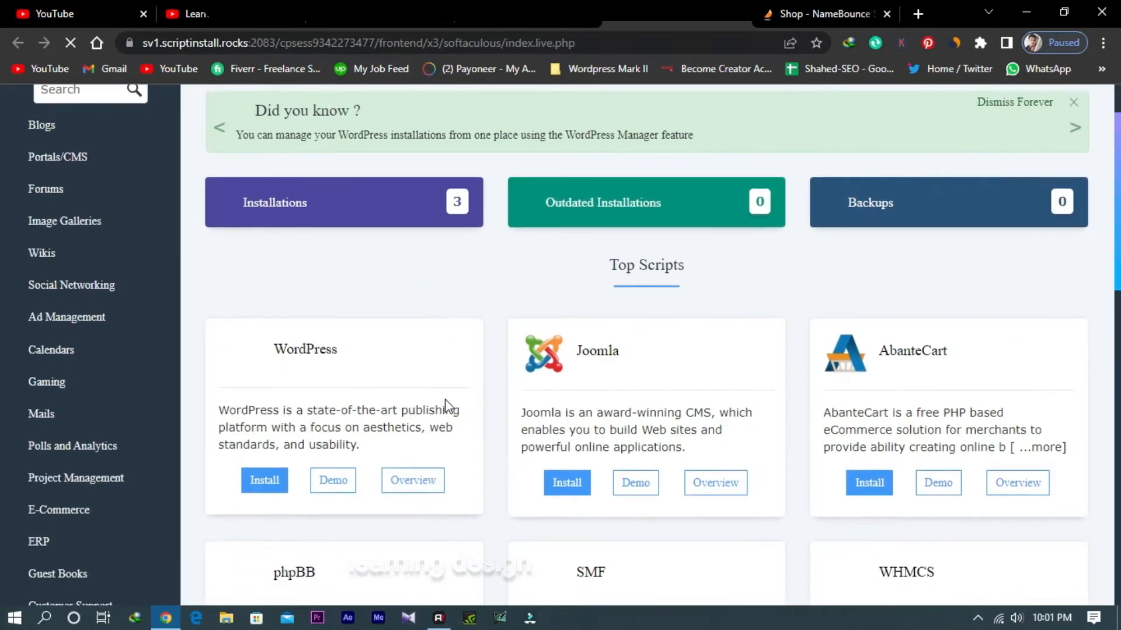
{"action": "scroll", "coordinate": [446, 403], "scroll_direction": "up", "scroll_amount": 1}
{"action": "scroll", "coordinate": [456, 425], "scroll_direction": "down", "scroll_amount": 2}
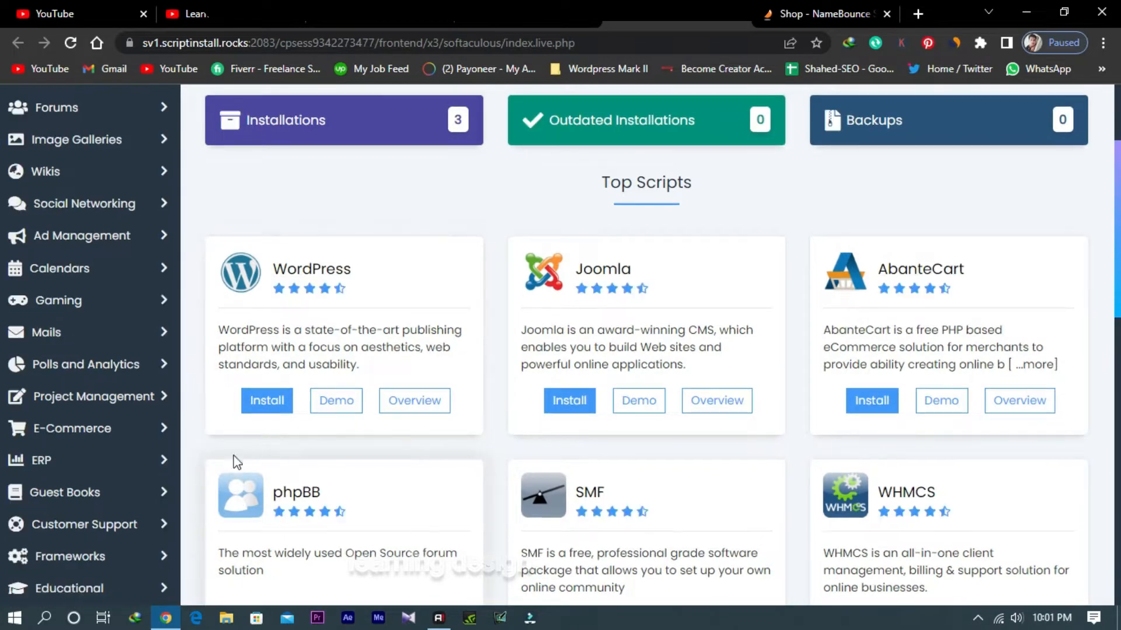
{"action": "left_click", "coordinate": [272, 407]}
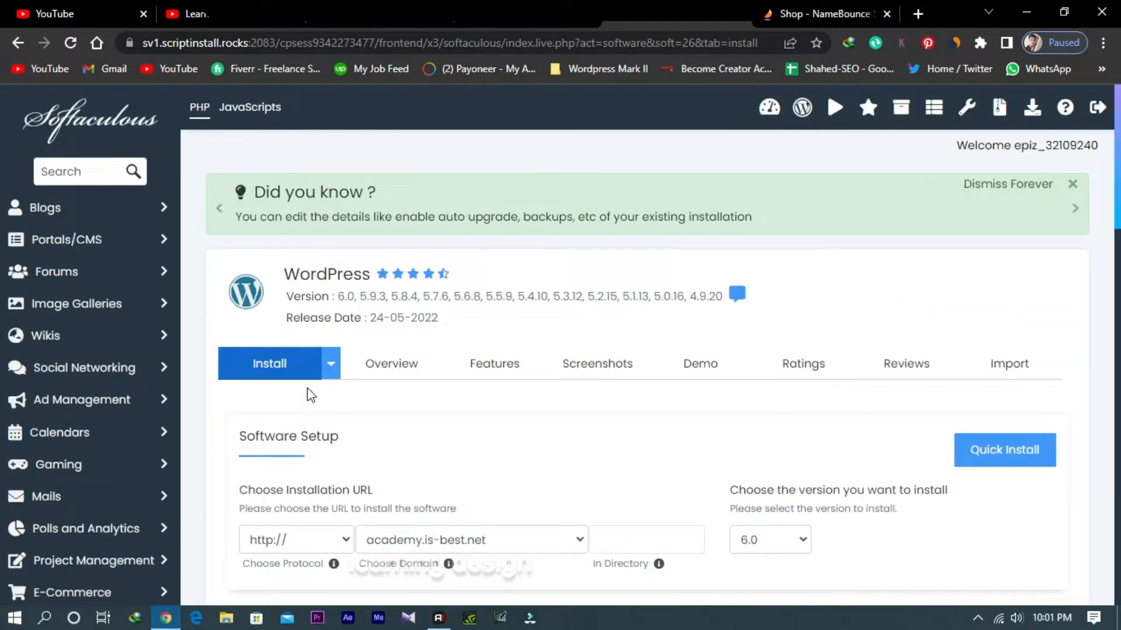
Set the WordPress installation domain to deltastore.epizy.com and the version to 6.0
{"action": "scroll", "coordinate": [324, 409], "scroll_direction": "down", "scroll_amount": 4}
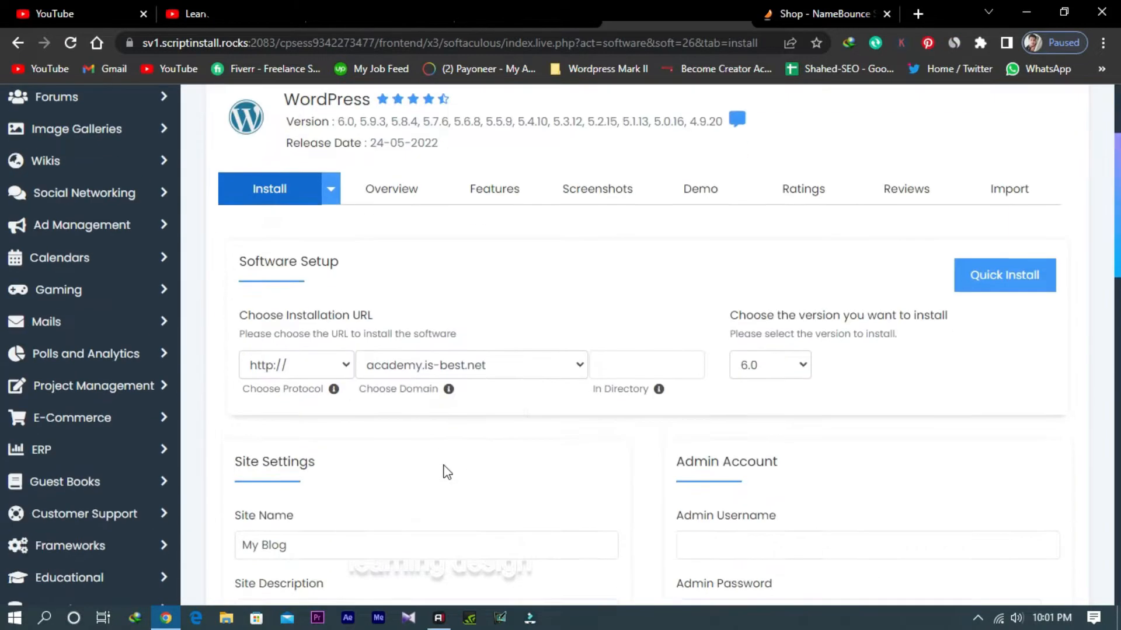
{"action": "left_click", "coordinate": [487, 301]}
{"action": "left_click", "coordinate": [470, 372]}
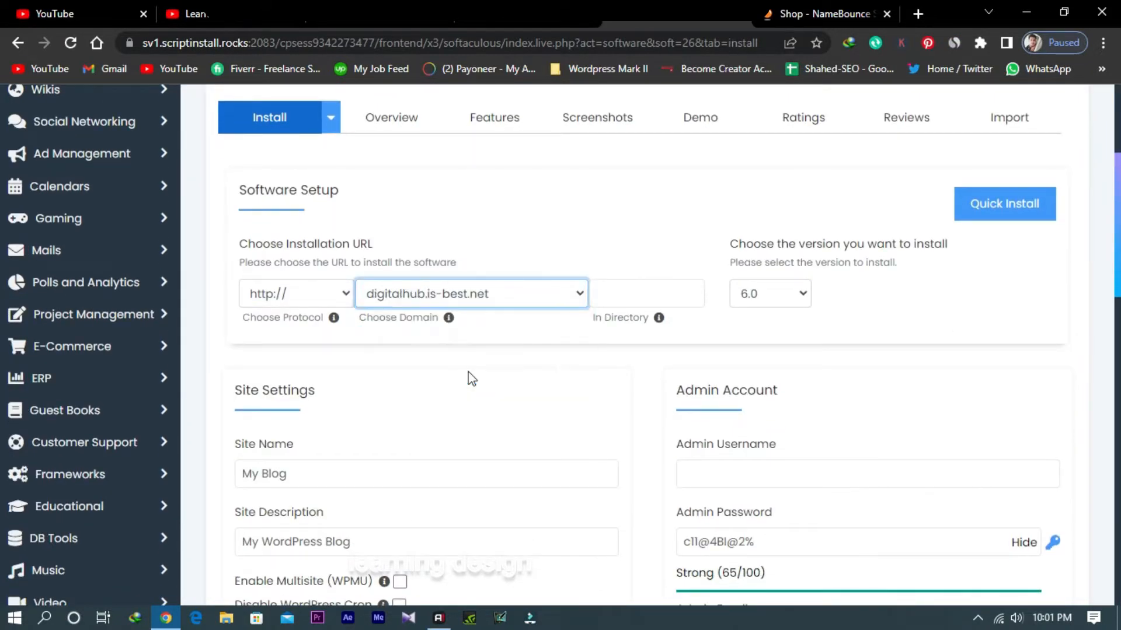
{"action": "left_click", "coordinate": [453, 300]}
{"action": "left_click", "coordinate": [447, 352]}
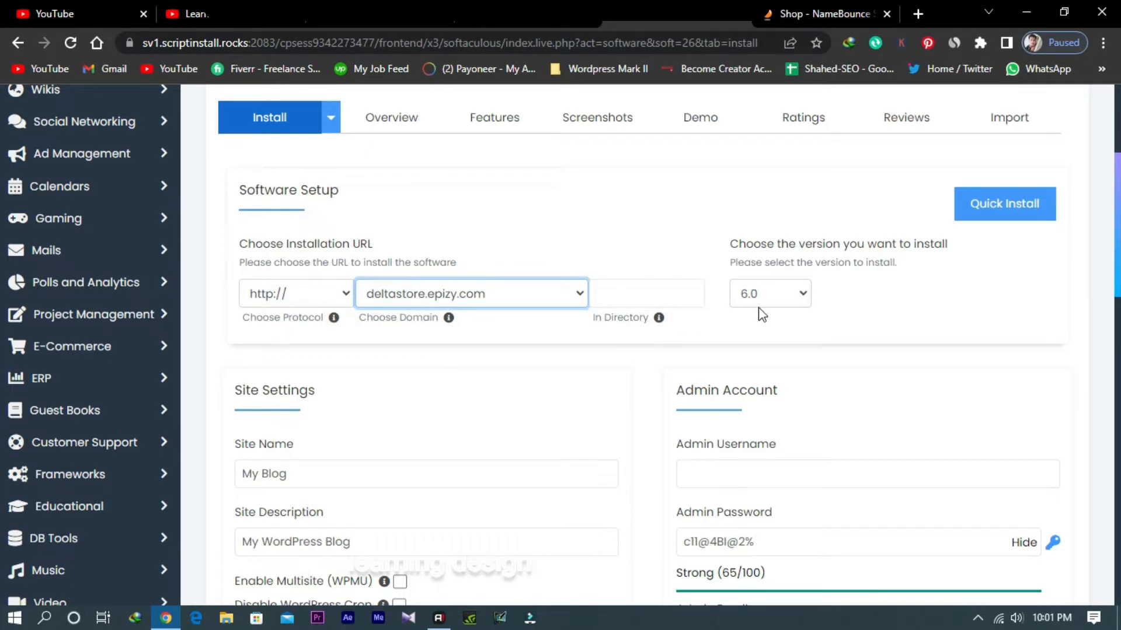
{"action": "left_click", "coordinate": [784, 297]}
{"action": "left_click", "coordinate": [831, 316]}
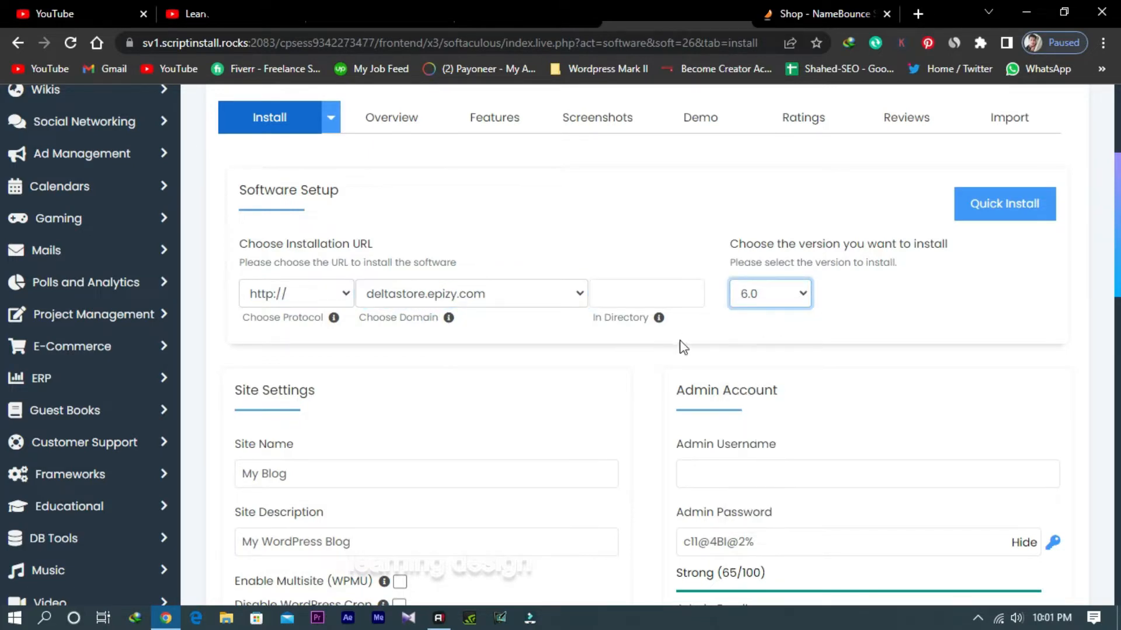
Replace the default site name with Delta Store
{"action": "scroll", "coordinate": [683, 347], "scroll_direction": "down", "scroll_amount": 3}
{"action": "left_click_drag", "start_coordinate": [317, 310], "coordinate": [215, 311]}
{"action": "type", "text": "D"}
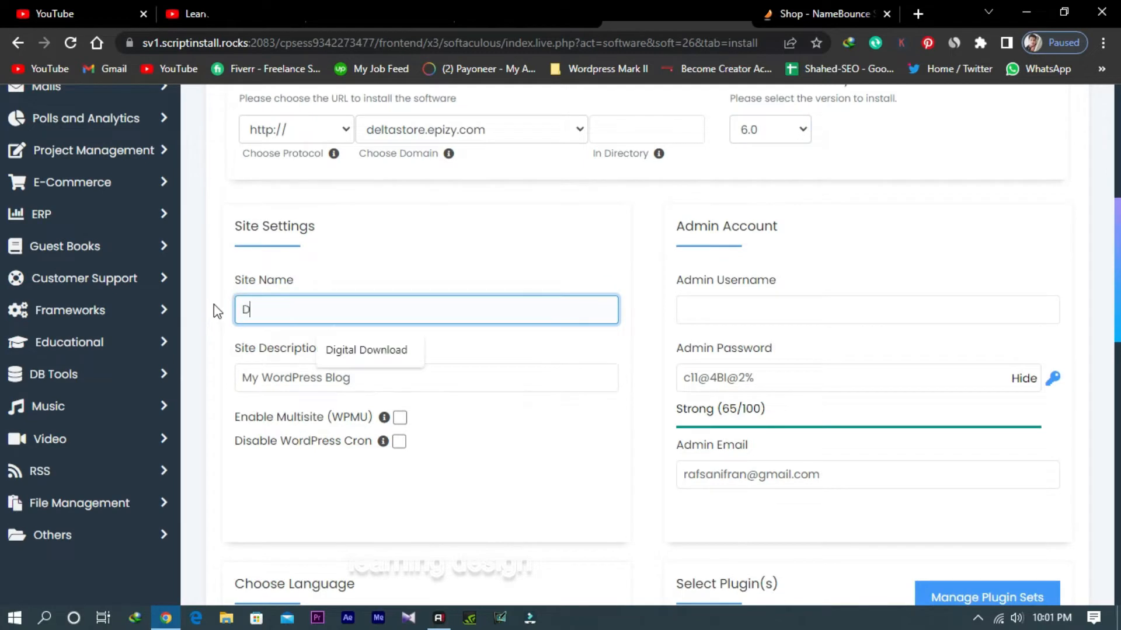
{"action": "type", "text": "elta St"}
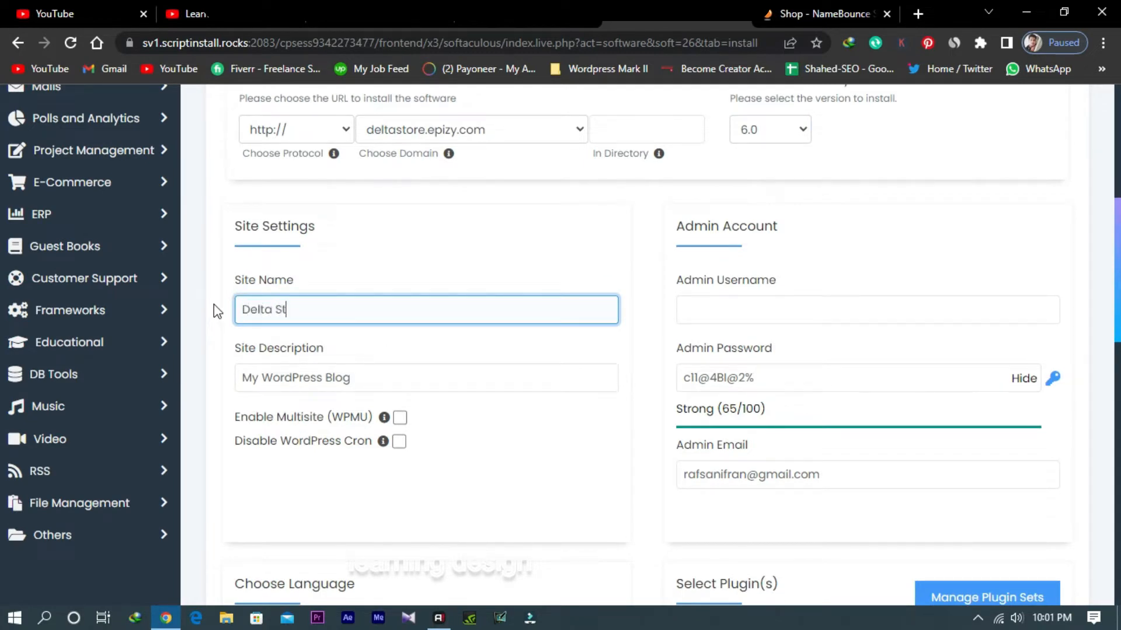
{"action": "type", "text": "ore"}
Set the site description to "Your Shopping Accessories Right Here", correcting the spelling of Accessories
{"action": "left_click_drag", "start_coordinate": [463, 386], "coordinate": [236, 382]}
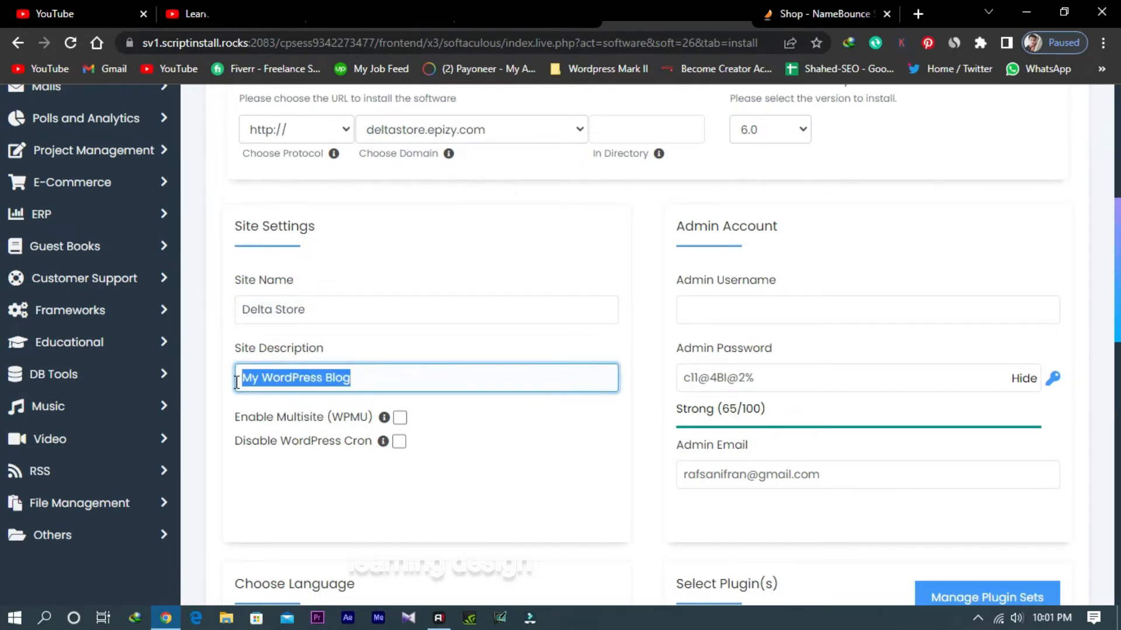
{"action": "type", "text": "Your Shopping Accesories"}
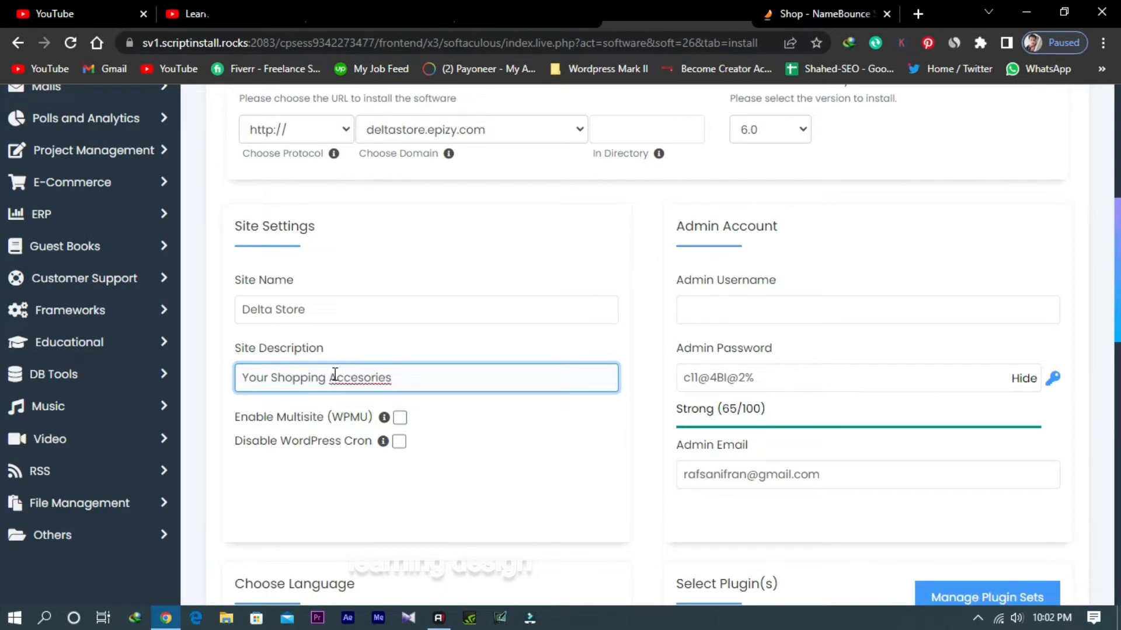
{"action": "double_click", "coordinate": [331, 384]}
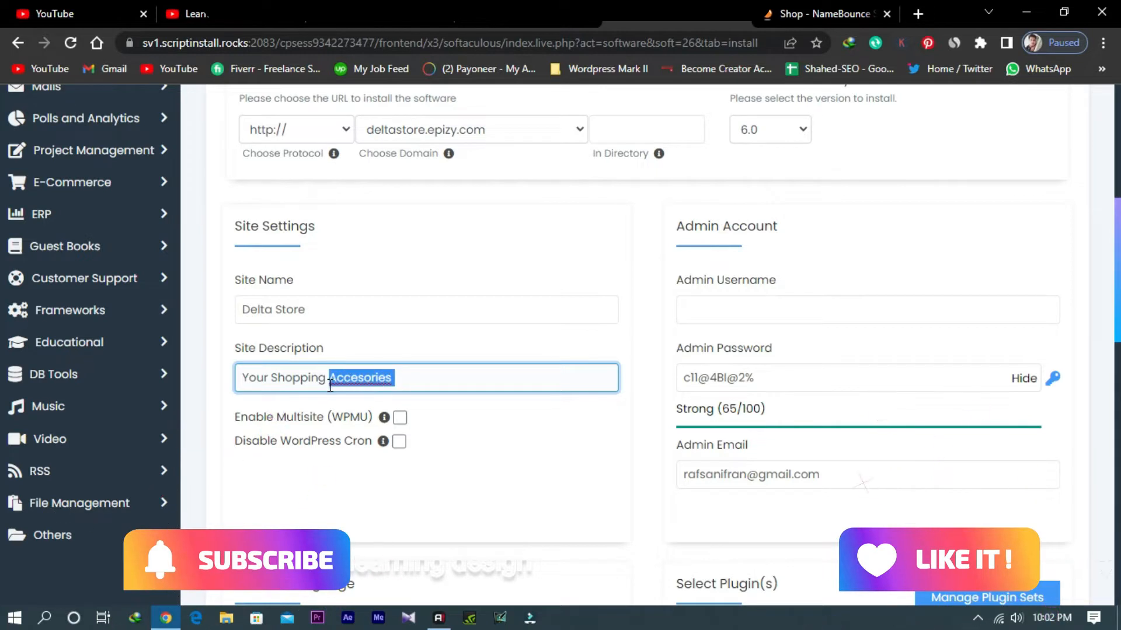
{"action": "right_click", "coordinate": [331, 385]}
{"action": "left_click", "coordinate": [385, 129]}
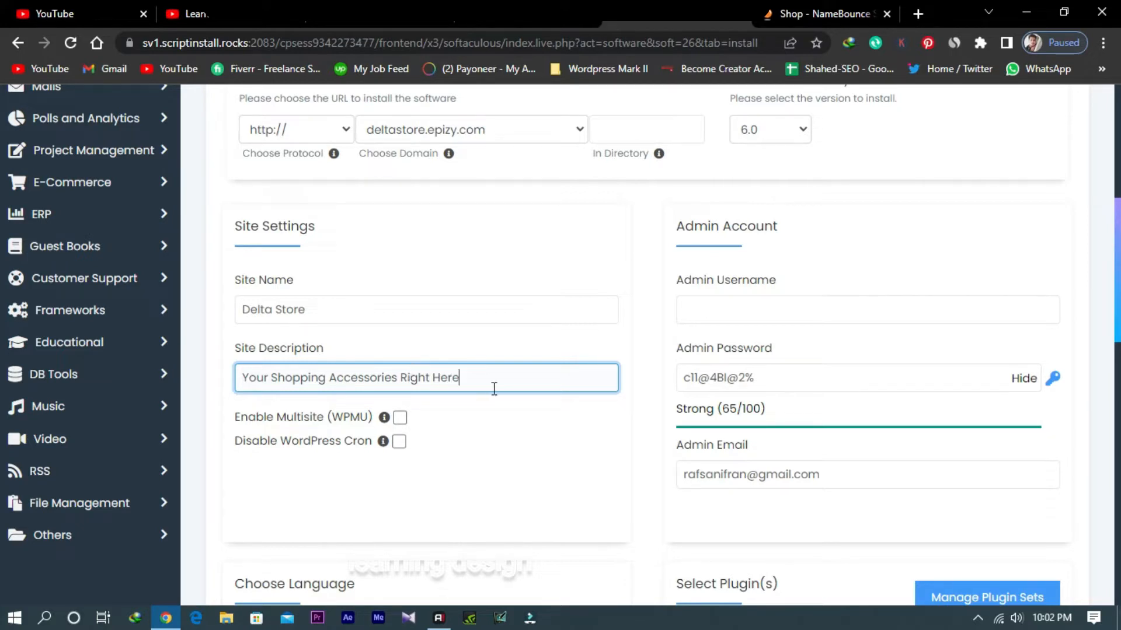
Fill in the admin username with the saved suggestion
{"action": "left_click", "coordinate": [736, 310]}
{"action": "left_click", "coordinate": [779, 349]}
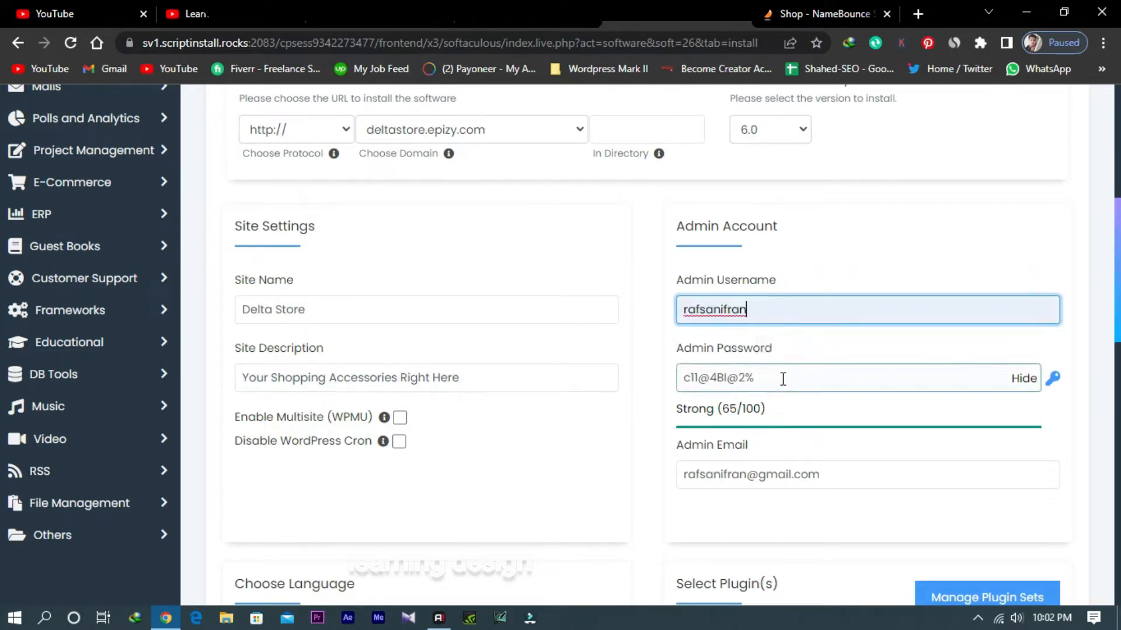
{"action": "key", "text": "Tab"}
Mask the admin password field and replace the generated password with a custom admin password
{"action": "left_click", "coordinate": [1021, 380]}
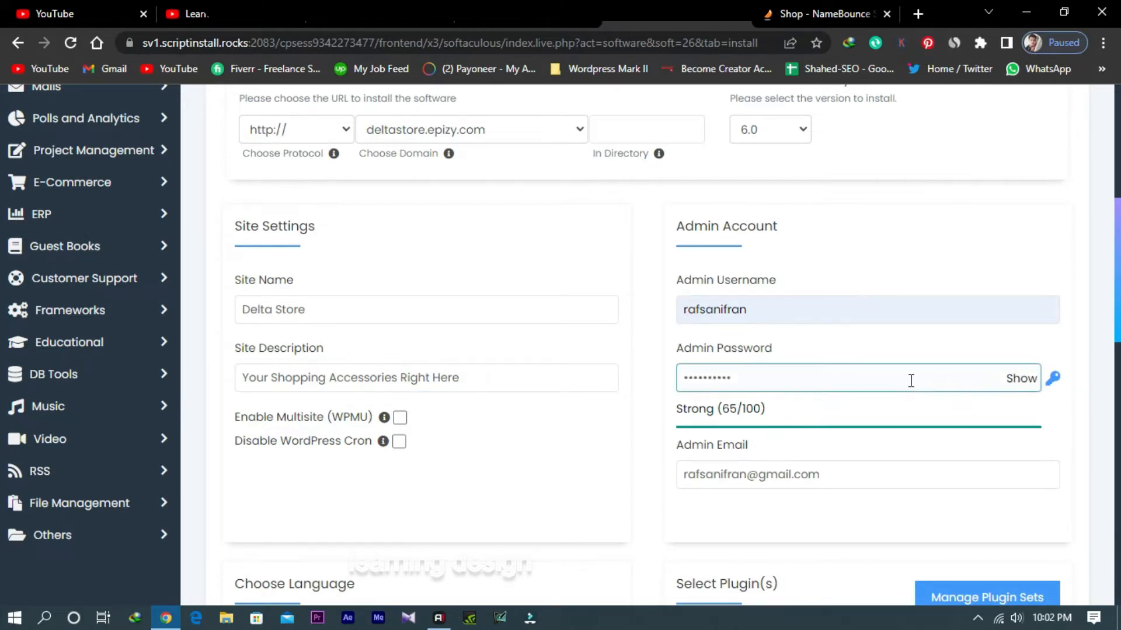
{"action": "left_click_drag", "start_coordinate": [911, 381], "coordinate": [658, 395]}
{"action": "type", "text": "•••••••••"}
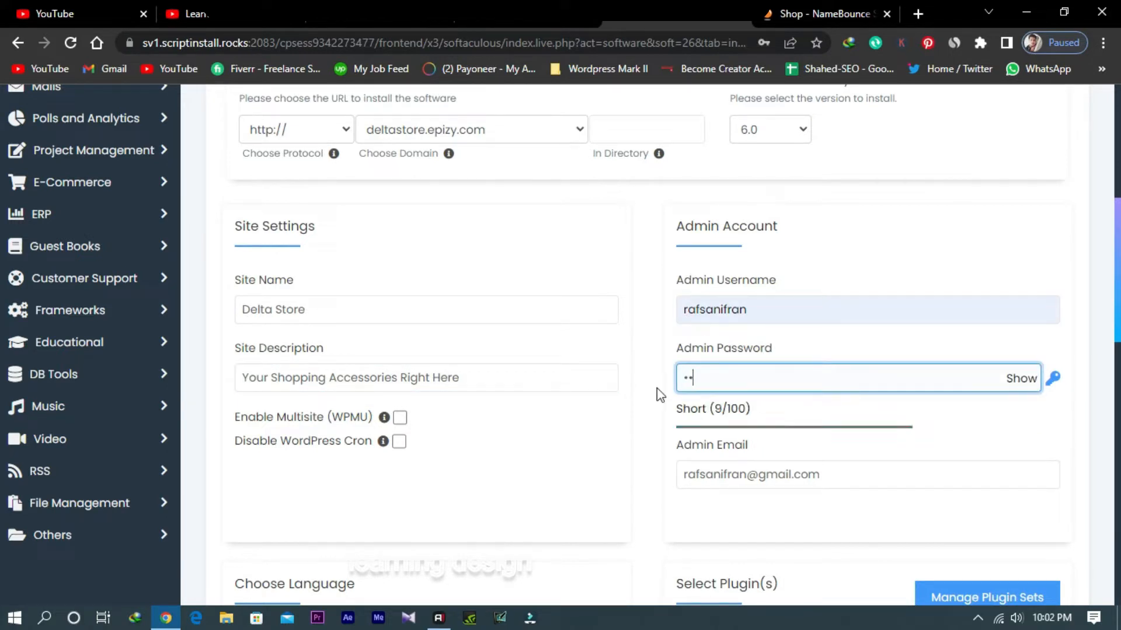
{"action": "type", "text": "•••••"}
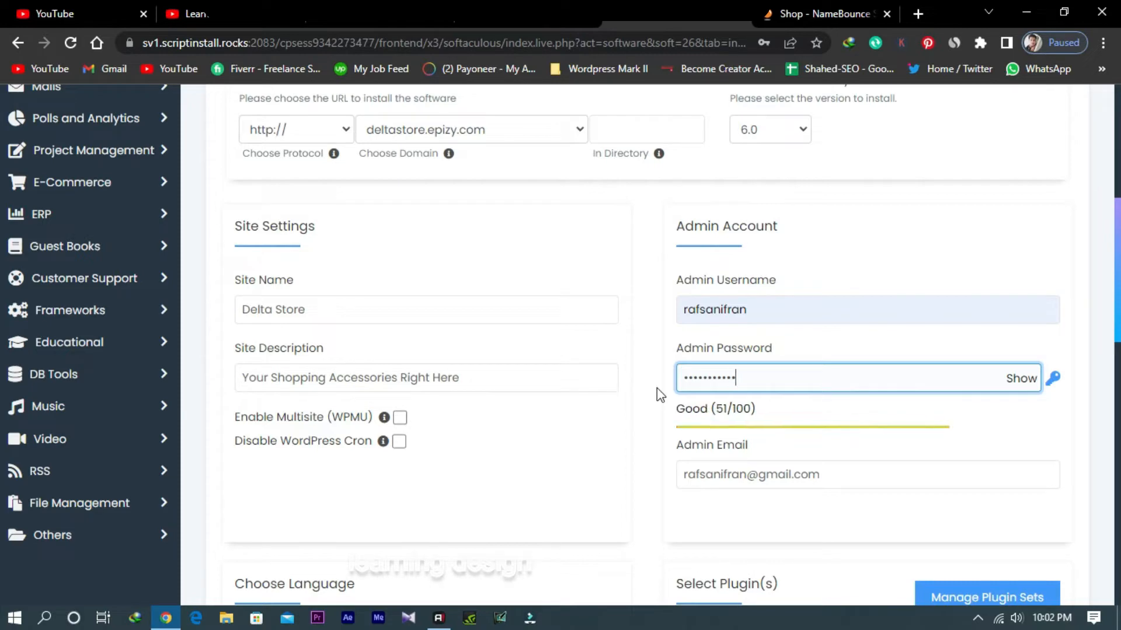
{"action": "type", "text": "•••••"}
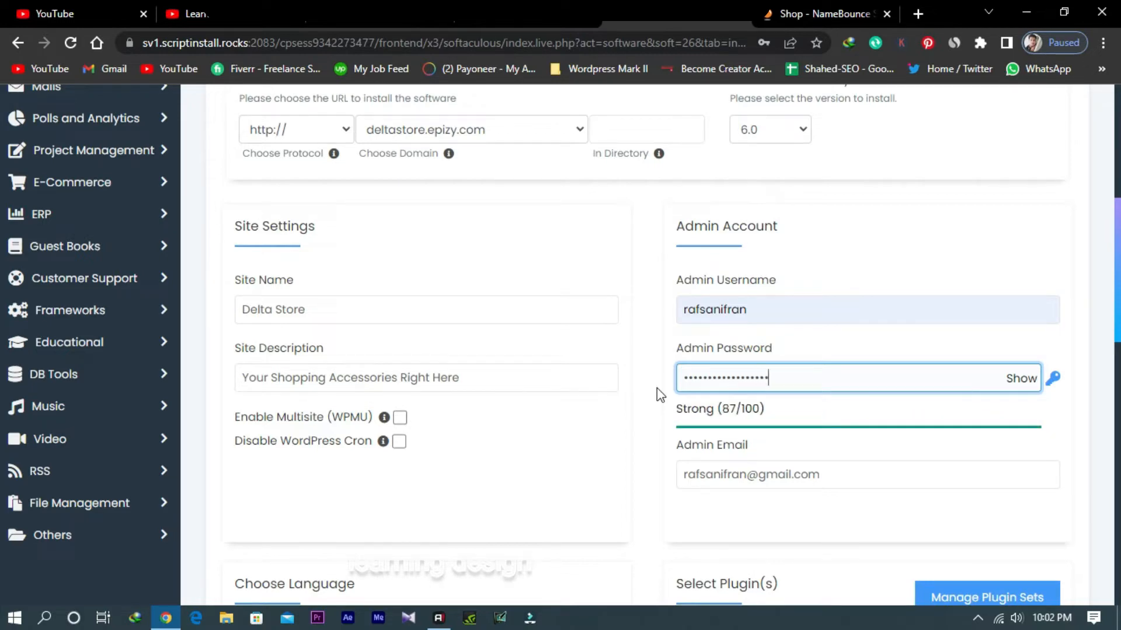
Select the Financy theme for the WordPress installation and decline its demo images in favour of placeholder images
{"action": "scroll", "coordinate": [659, 396], "scroll_direction": "down", "scroll_amount": 10}
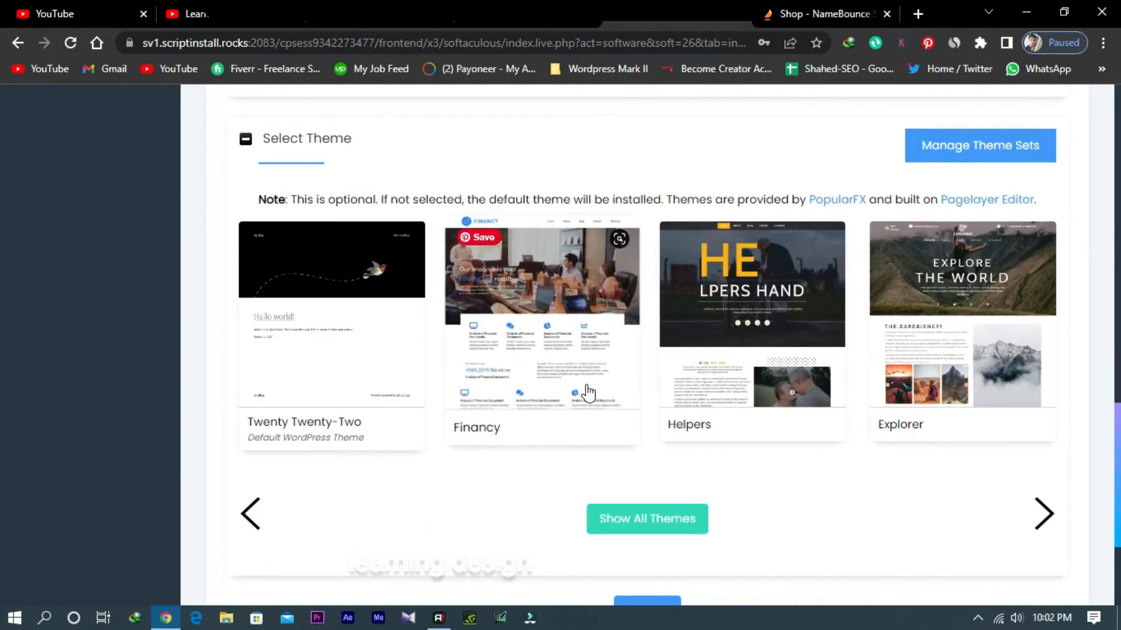
{"action": "left_click", "coordinate": [608, 392]}
{"action": "left_click", "coordinate": [992, 557]}
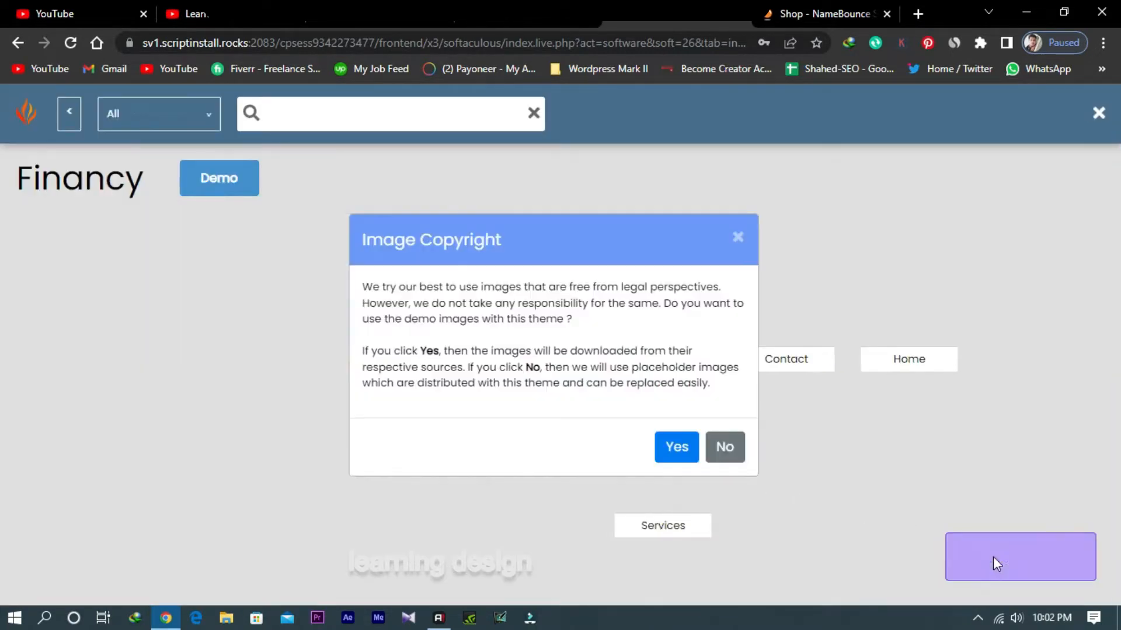
{"action": "left_click", "coordinate": [724, 450]}
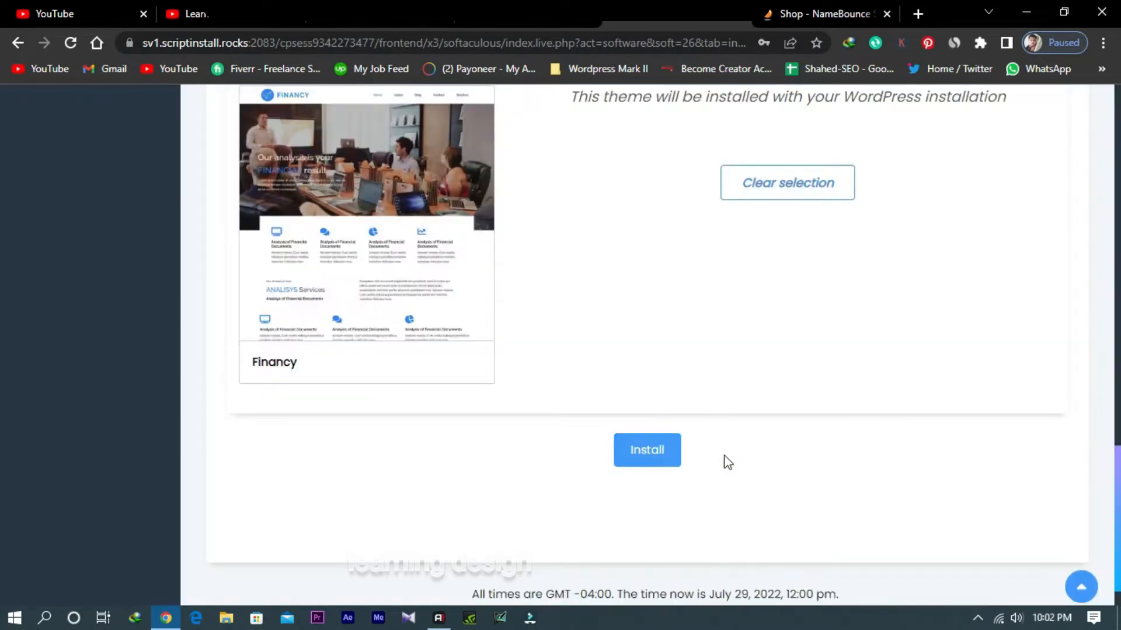
Start the WordPress installation with the chosen settings and update the saved admin login in the browser
{"action": "scroll", "coordinate": [496, 350], "scroll_direction": "up", "scroll_amount": 3}
{"action": "scroll", "coordinate": [503, 361], "scroll_direction": "down", "scroll_amount": 4}
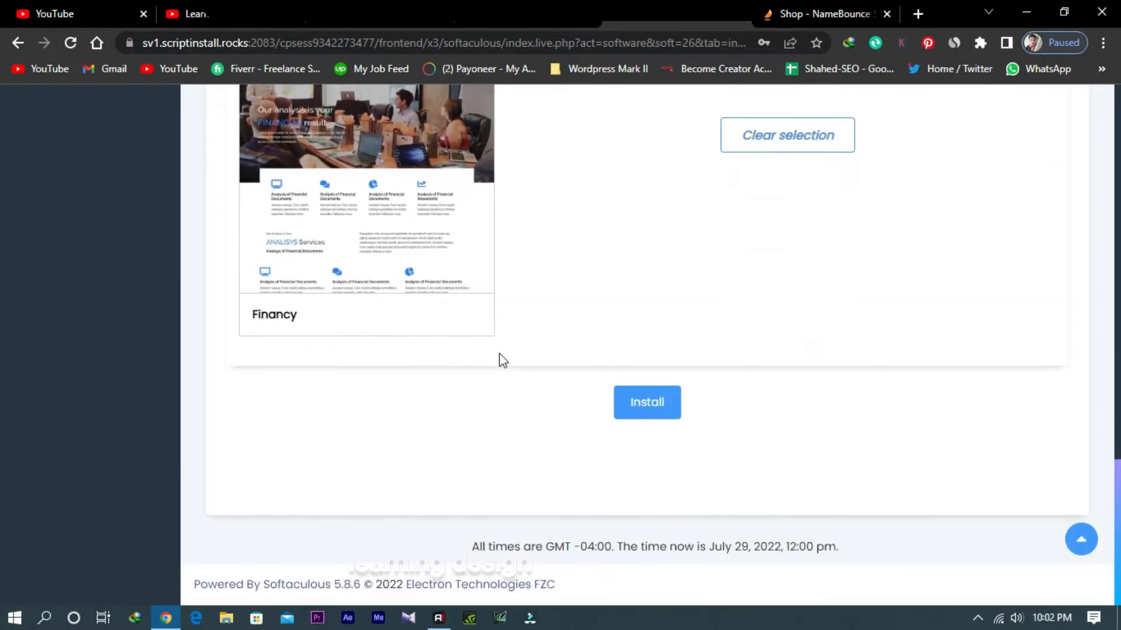
{"action": "left_click", "coordinate": [655, 413]}
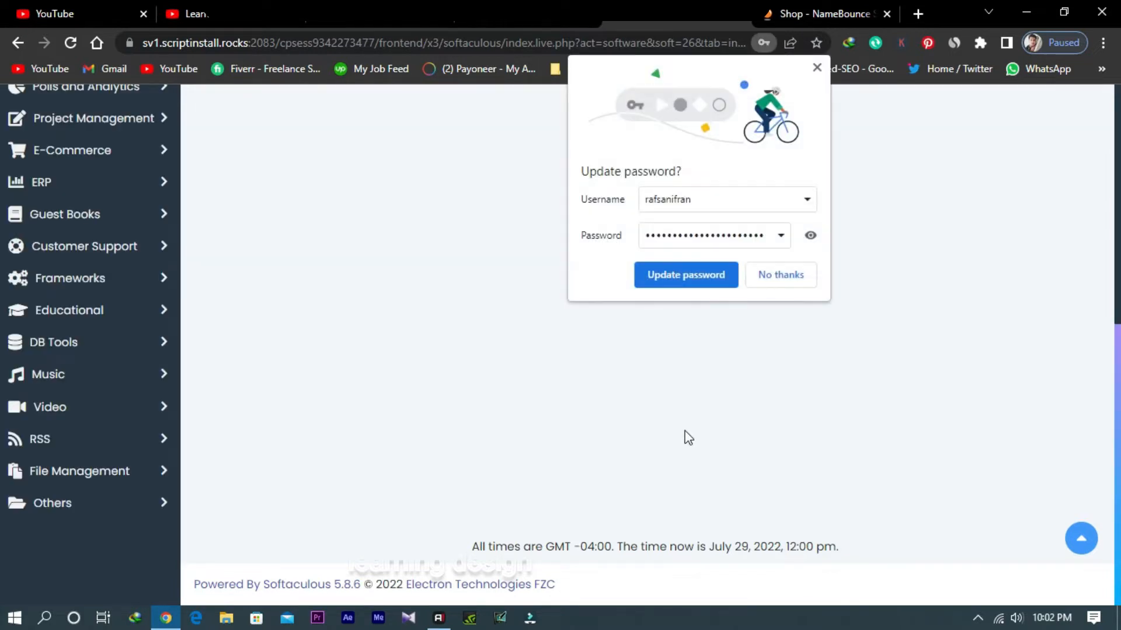
{"action": "left_click", "coordinate": [729, 285]}
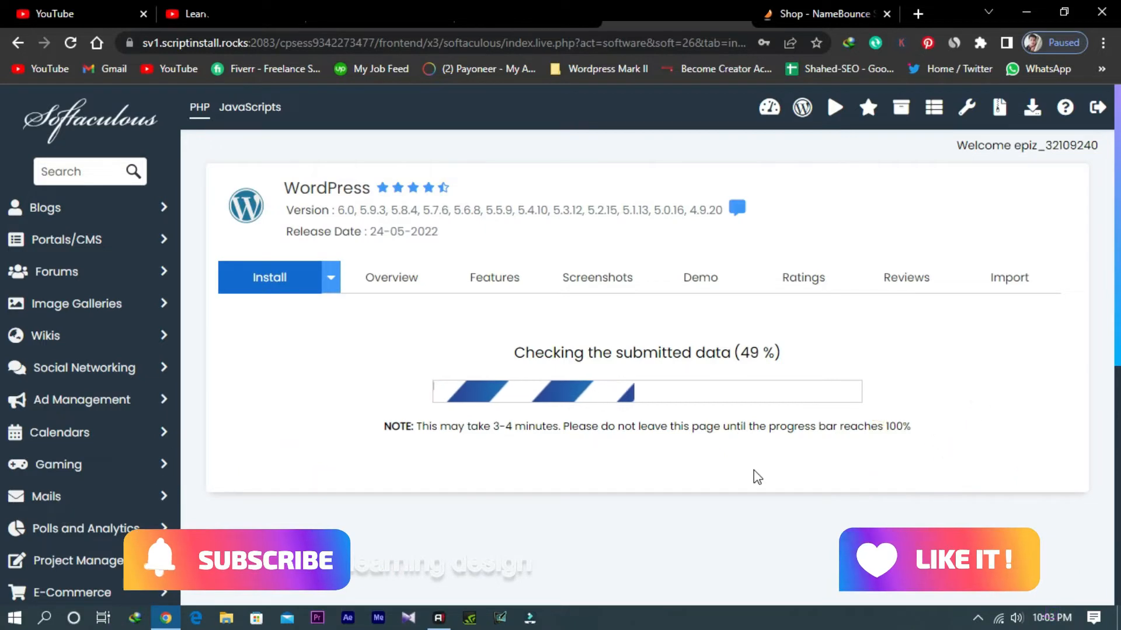
Open the new site's administrative URL, deltastore.epizy.com/wp-admin/, in a separate browser tab and switch to it
{"action": "scroll", "coordinate": [351, 389], "scroll_direction": "down", "scroll_amount": 1}
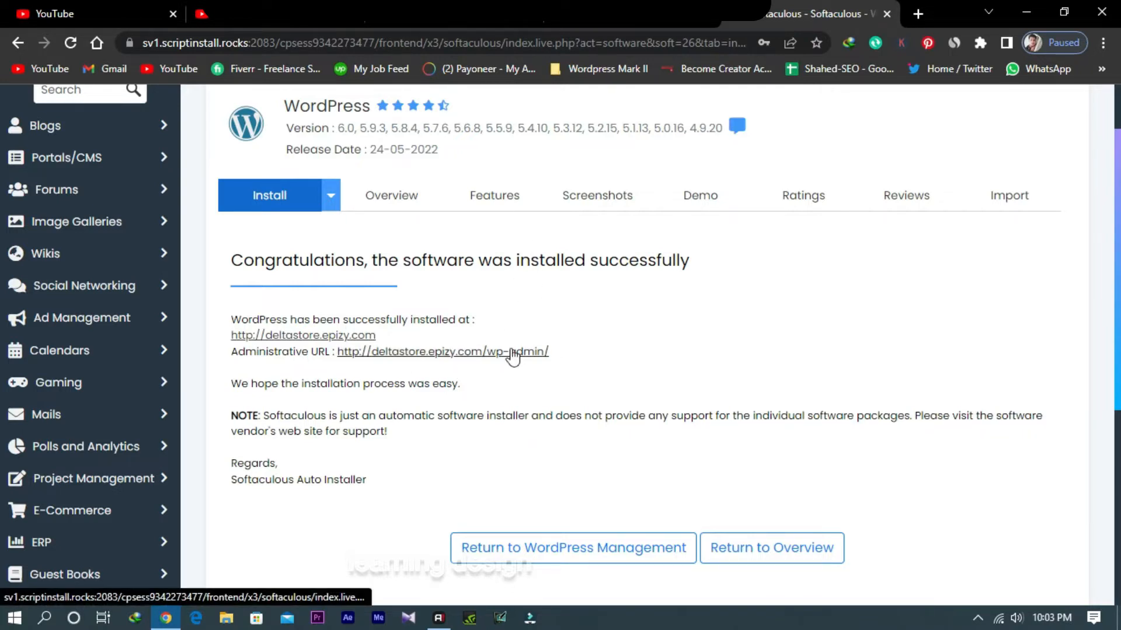
{"action": "right_click", "coordinate": [466, 357]}
{"action": "left_click", "coordinate": [482, 367]}
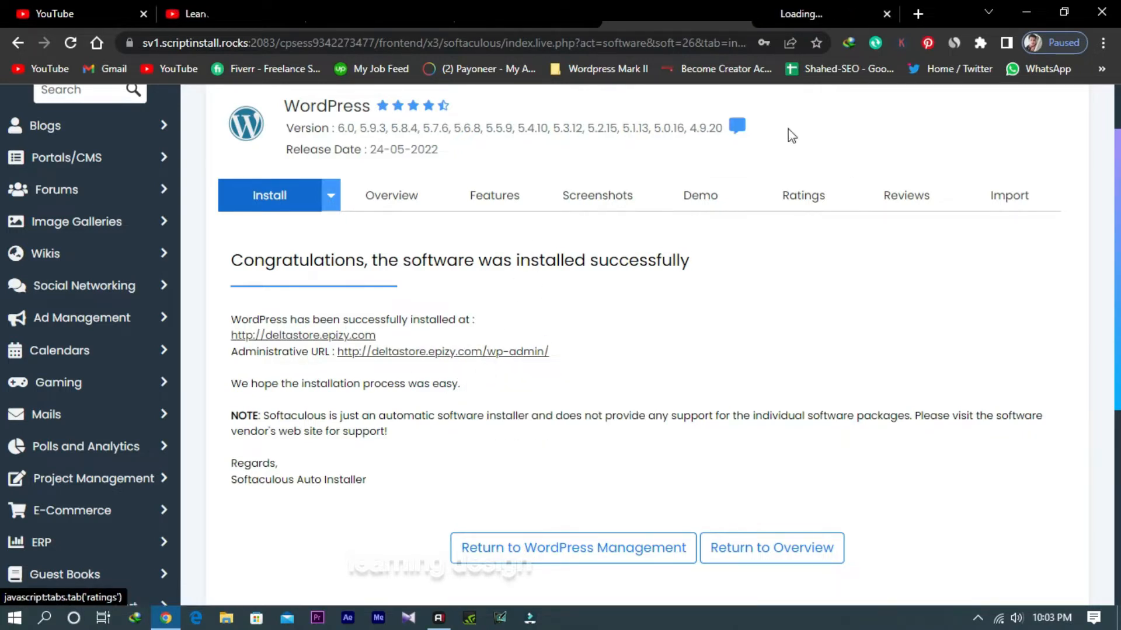
{"action": "left_click", "coordinate": [815, 18]}
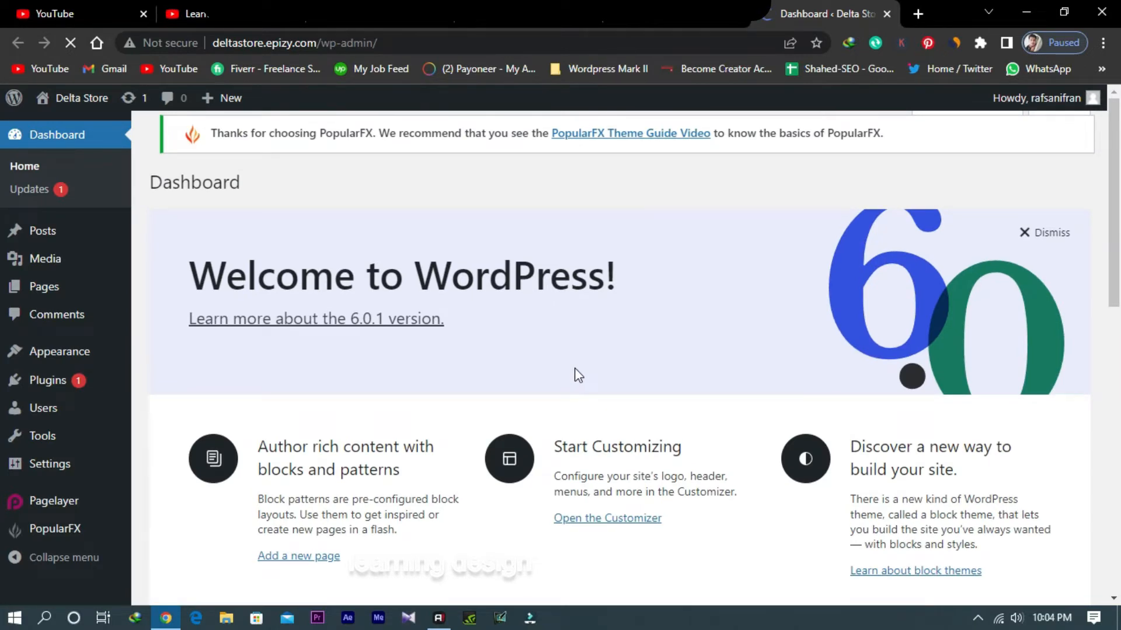
Dismiss the PopularFX Theme Guide notice and look through the WordPress dashboard's widgets
{"action": "scroll", "coordinate": [542, 377], "scroll_direction": "down", "scroll_amount": 5}
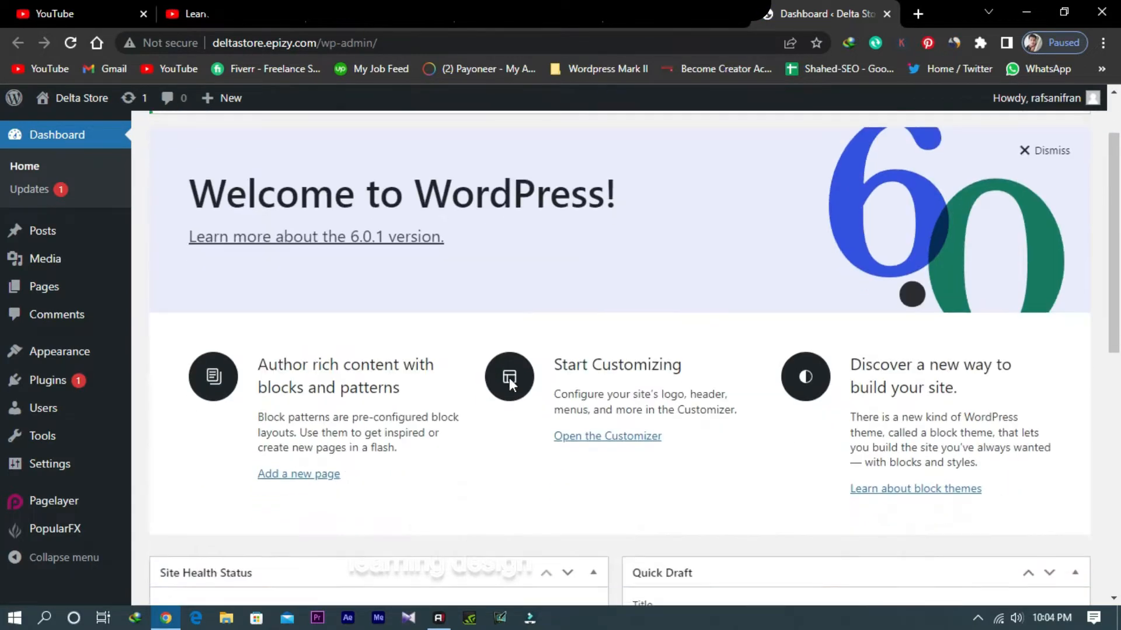
{"action": "scroll", "coordinate": [421, 426], "scroll_direction": "up", "scroll_amount": 1}
{"action": "scroll", "coordinate": [388, 470], "scroll_direction": "up", "scroll_amount": 4}
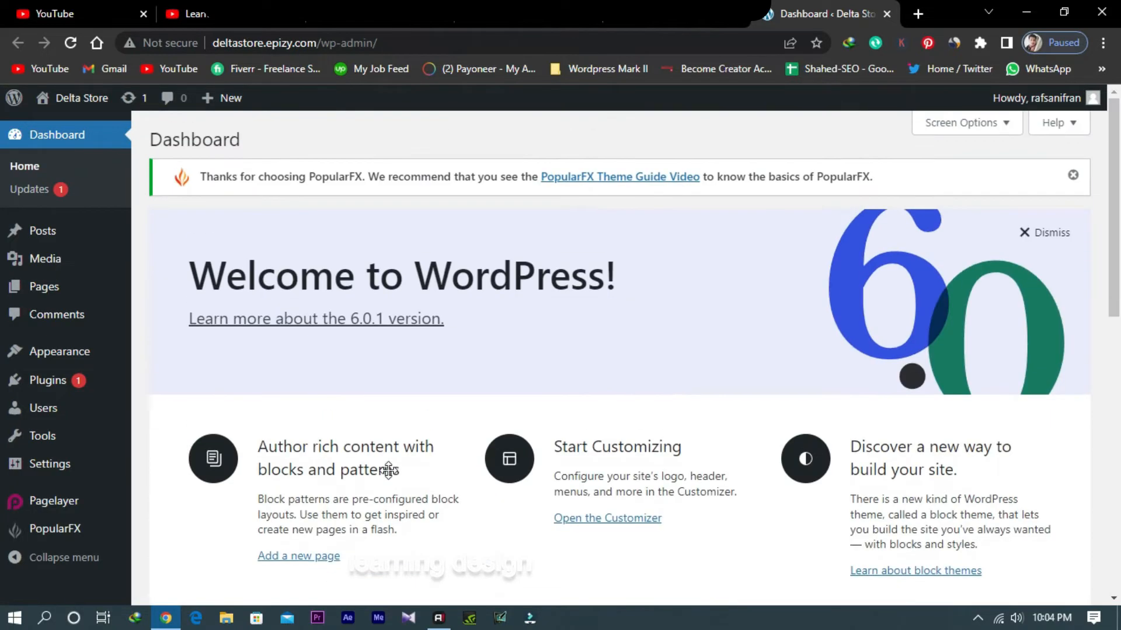
{"action": "left_click", "coordinate": [1072, 175]}
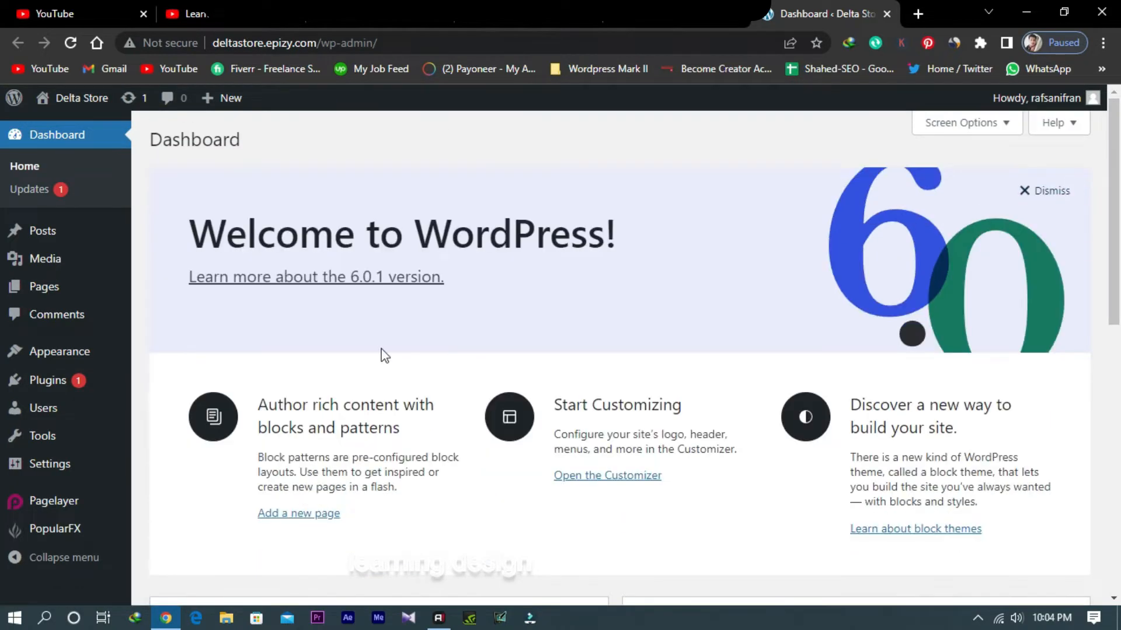
{"action": "scroll", "coordinate": [382, 353], "scroll_direction": "down", "scroll_amount": 5}
{"action": "scroll", "coordinate": [382, 353], "scroll_direction": "down", "scroll_amount": 5}
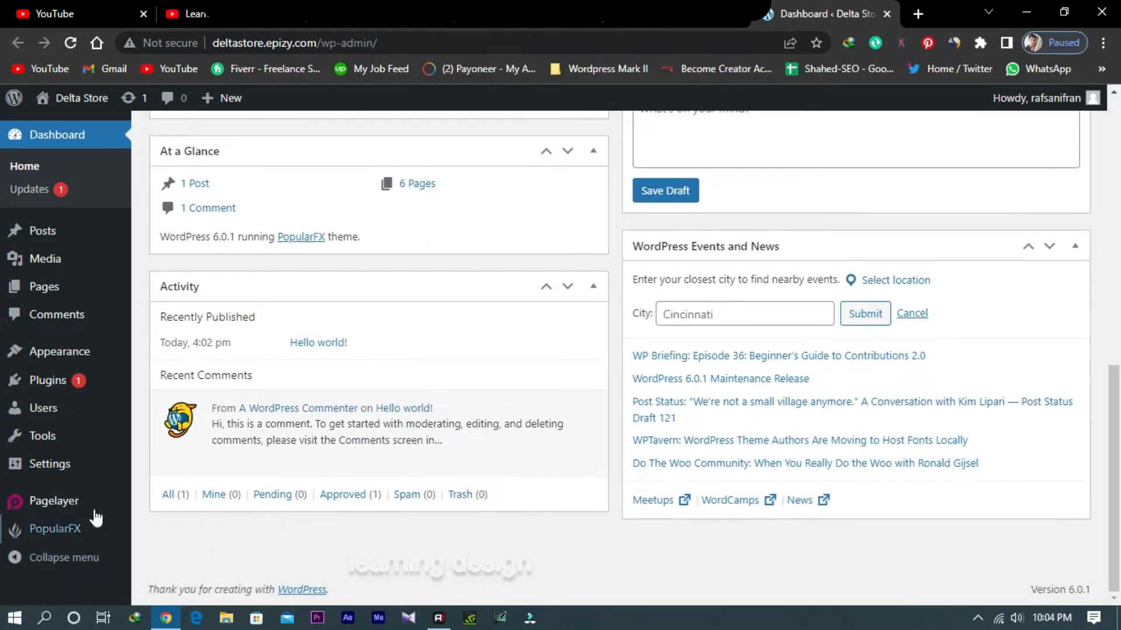
Set the site's permalink structure to Post name and save the permalink settings
{"action": "mouse_move", "coordinate": [53, 473]}
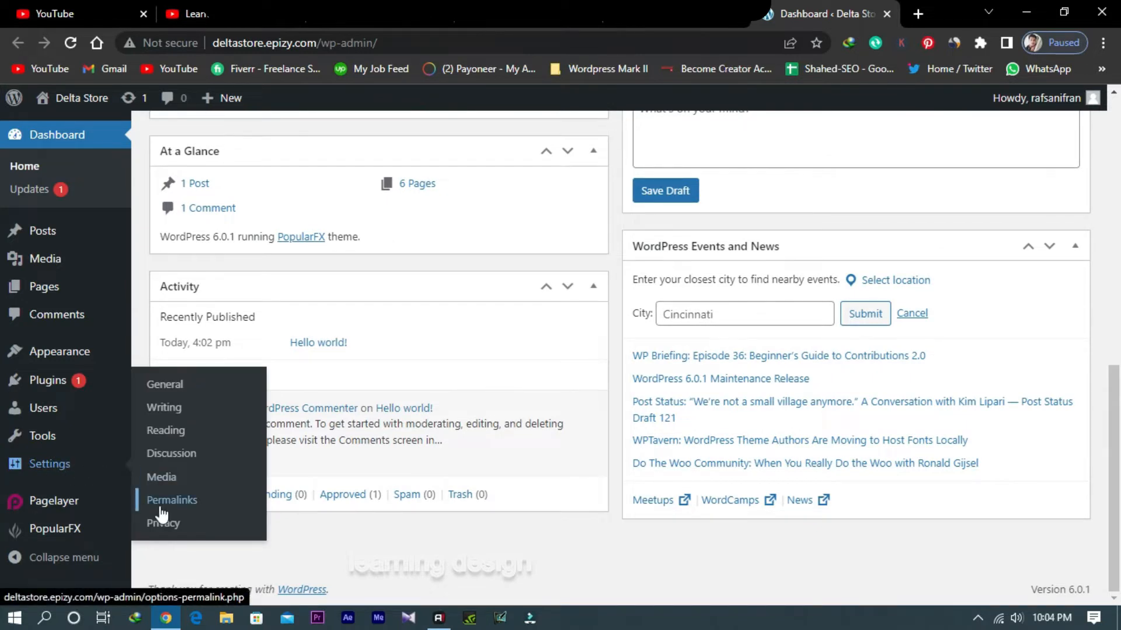
{"action": "left_click", "coordinate": [183, 507]}
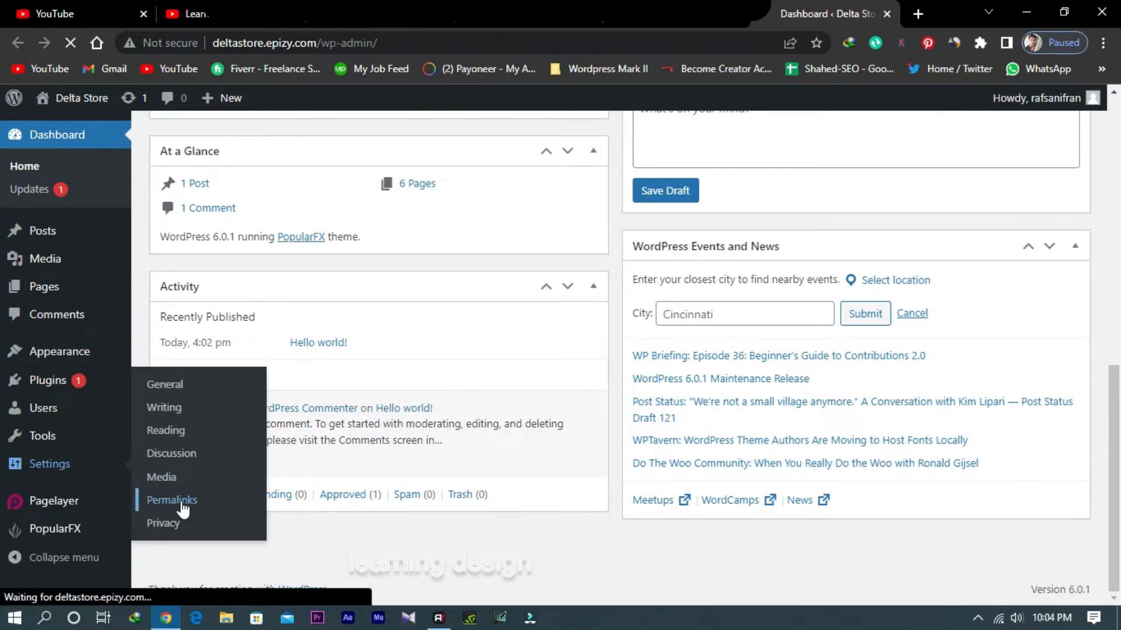
{"action": "scroll", "coordinate": [180, 506], "scroll_direction": "down", "scroll_amount": 4}
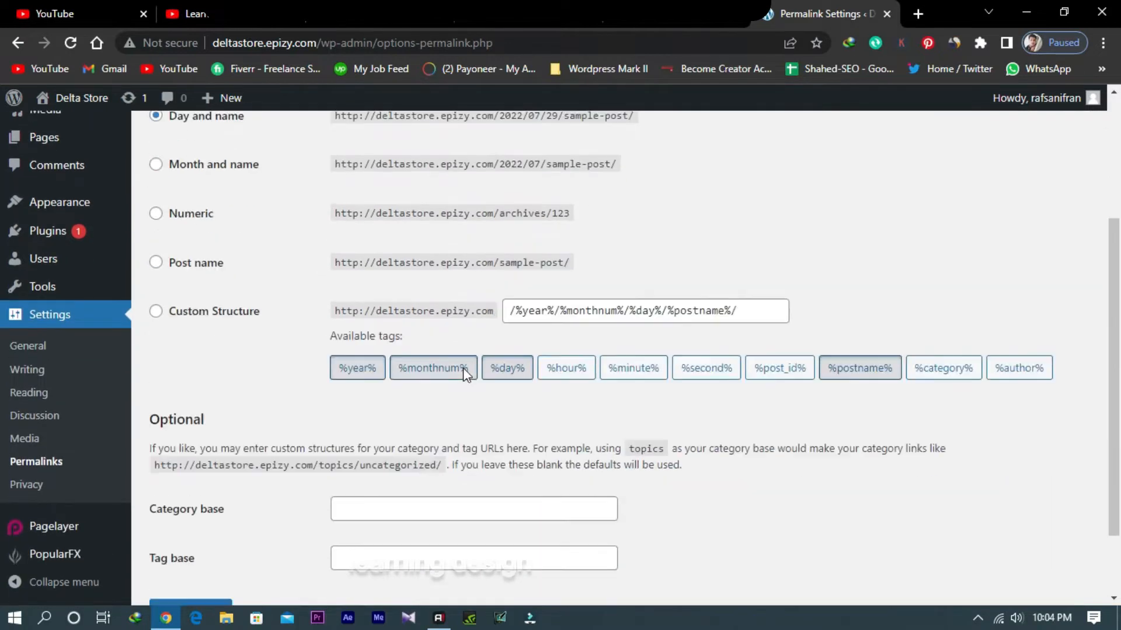
{"action": "left_click", "coordinate": [155, 215]}
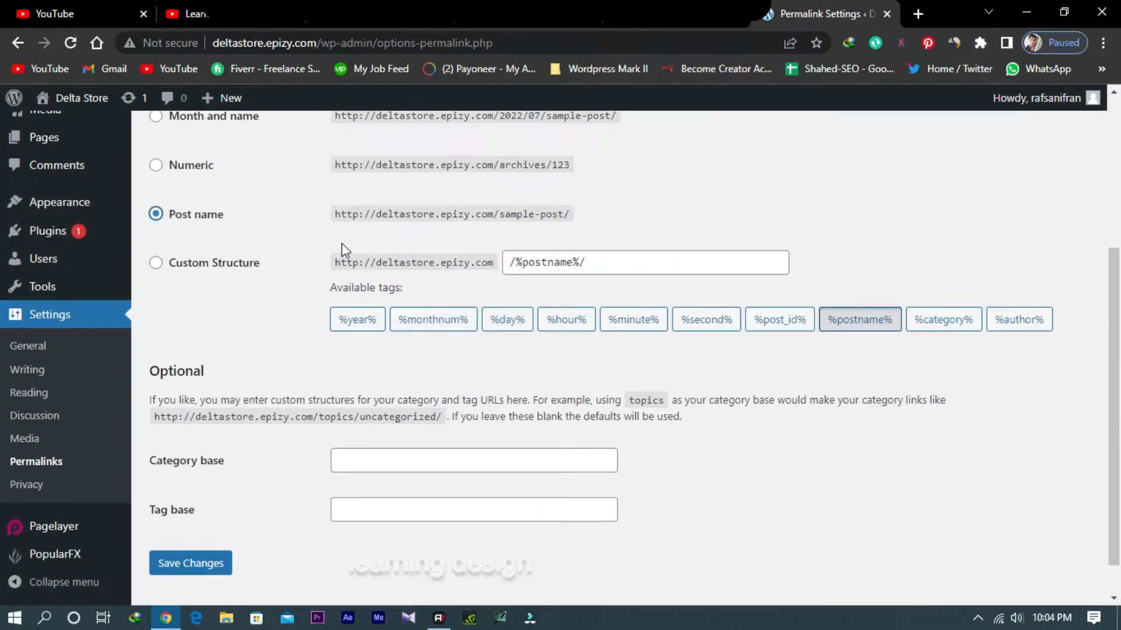
{"action": "left_click", "coordinate": [202, 567]}
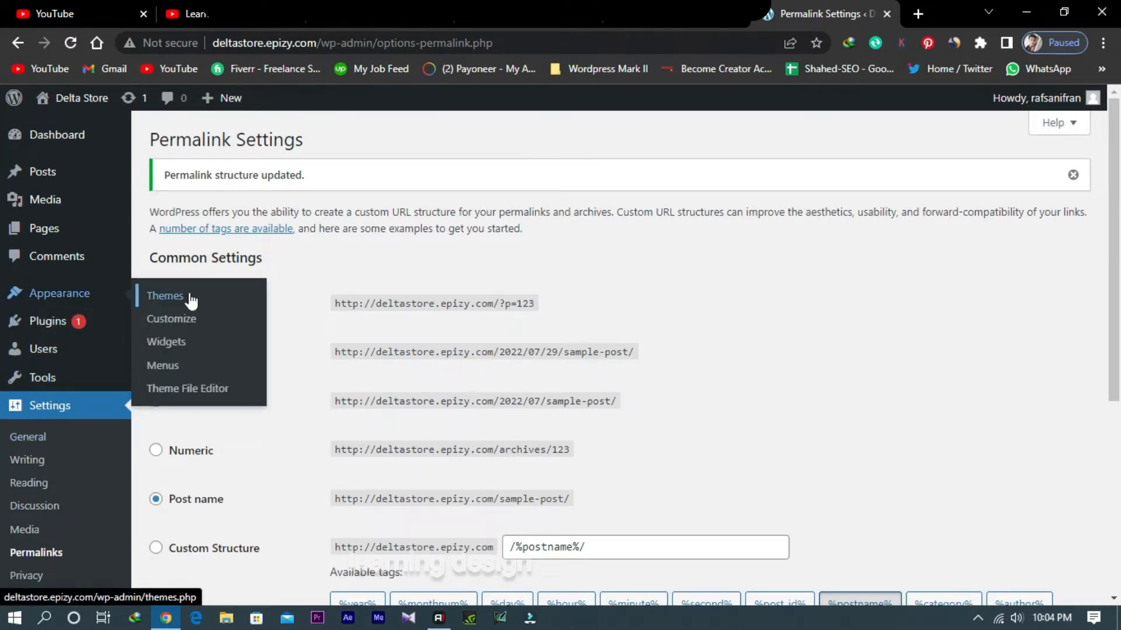
Go to the site's themes, open the page for adding new ones and browse the popular themes
{"action": "left_click", "coordinate": [167, 299]}
{"action": "scroll", "coordinate": [430, 350], "scroll_direction": "down", "scroll_amount": 2}
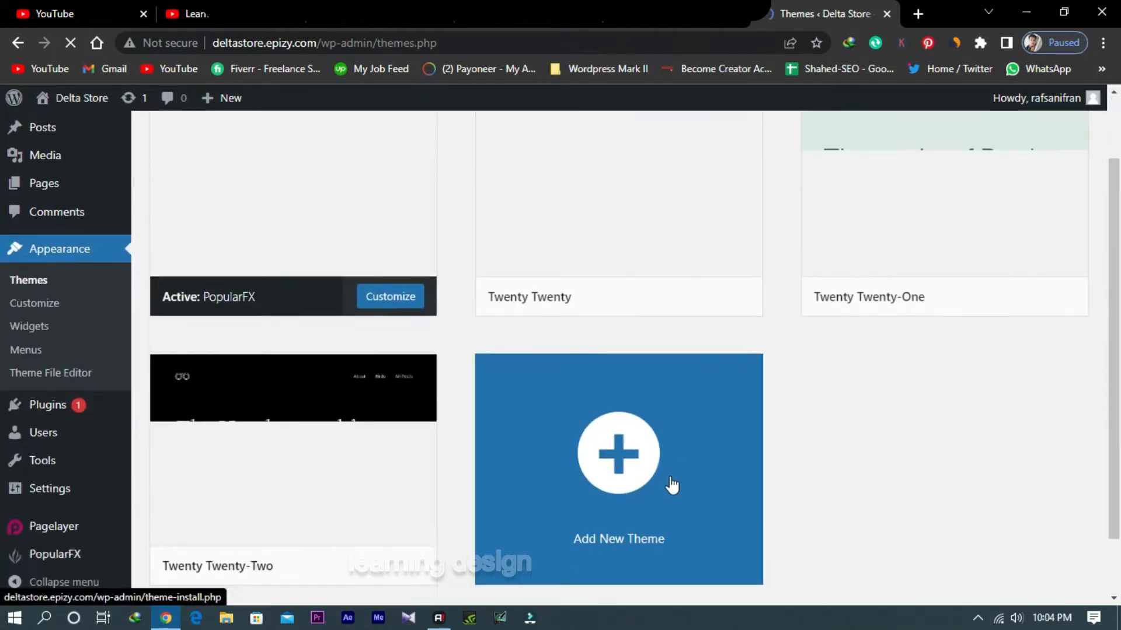
{"action": "scroll", "coordinate": [383, 500], "scroll_direction": "up", "scroll_amount": 2}
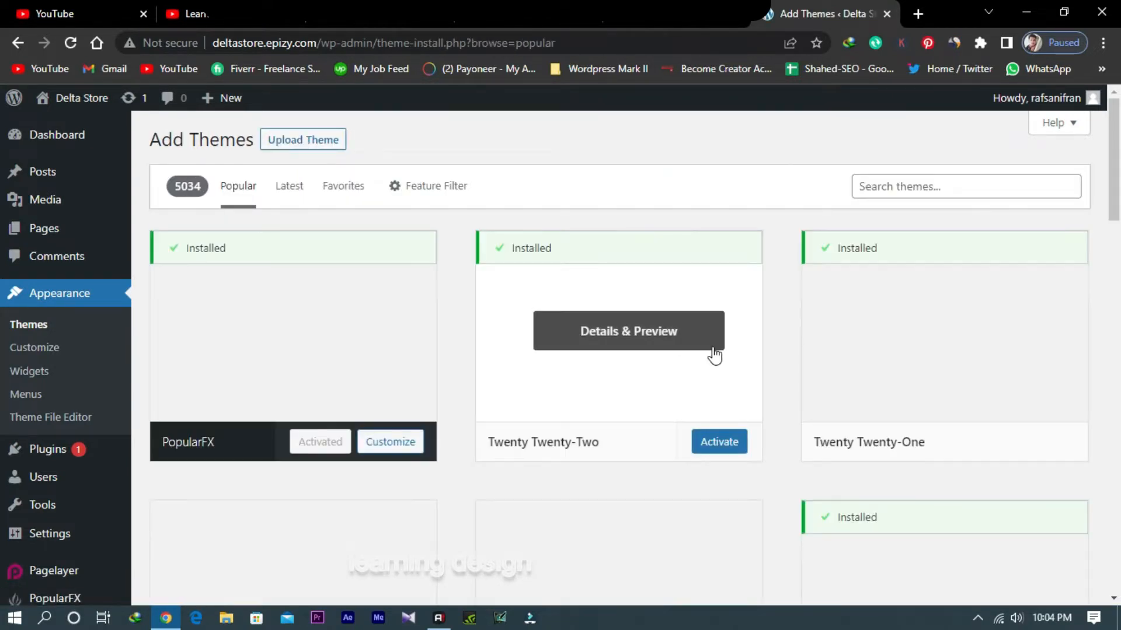
{"action": "scroll", "coordinate": [548, 430], "scroll_direction": "down", "scroll_amount": 4}
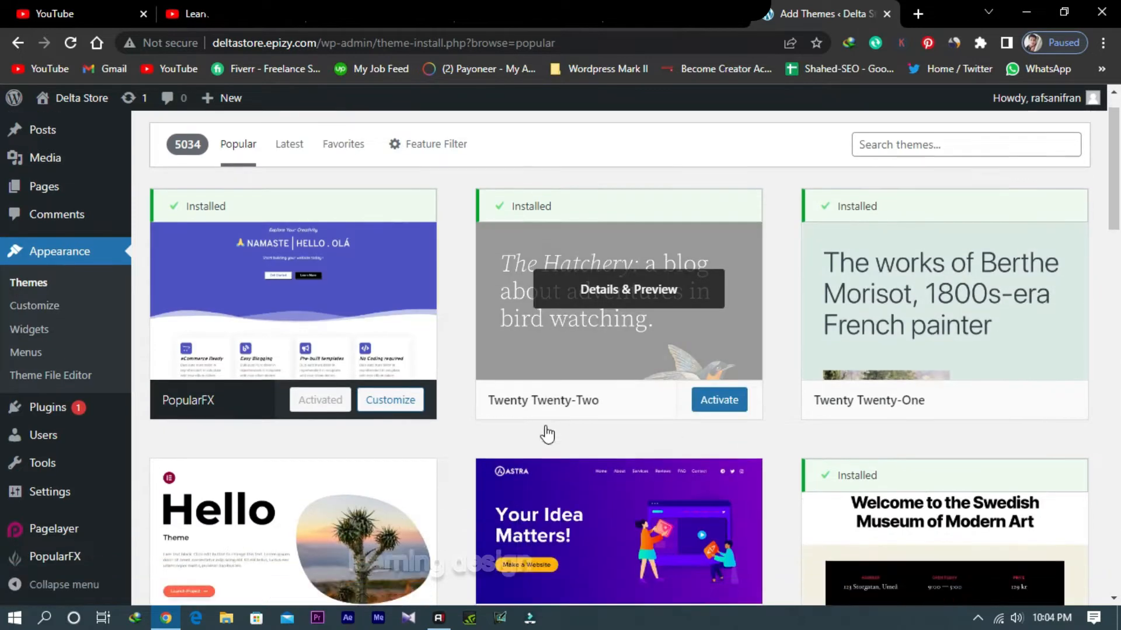
{"action": "scroll", "coordinate": [549, 430], "scroll_direction": "up", "scroll_amount": 4}
Search the theme directory for "astra", then install and activate the Astra theme
{"action": "left_click", "coordinate": [957, 186]}
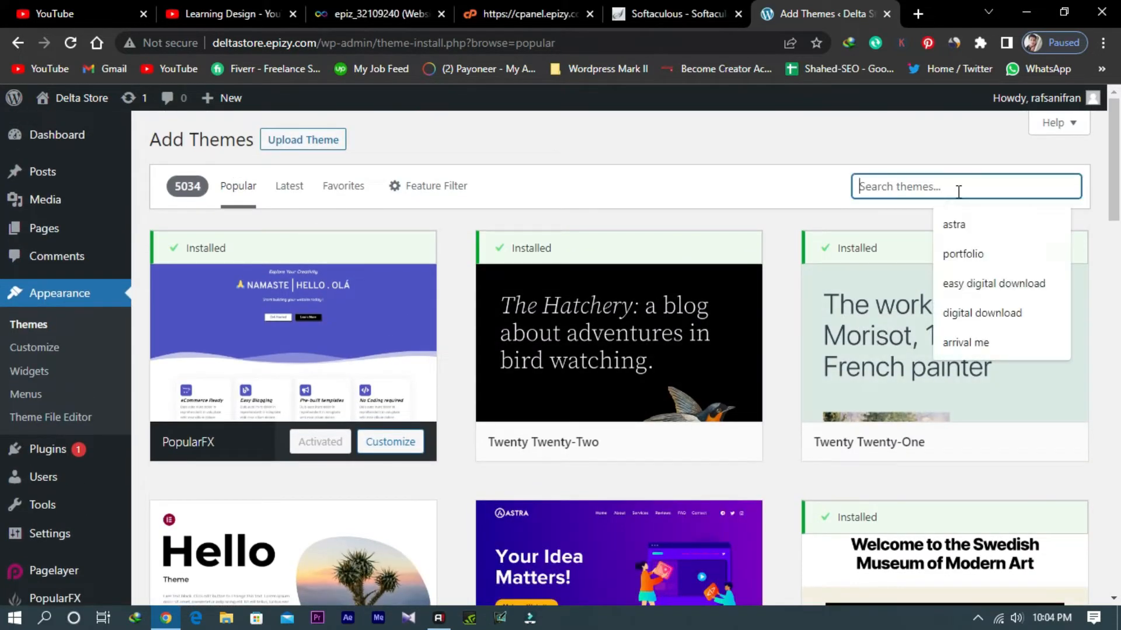
{"action": "type", "text": "astra"}
{"action": "key", "text": "Return"}
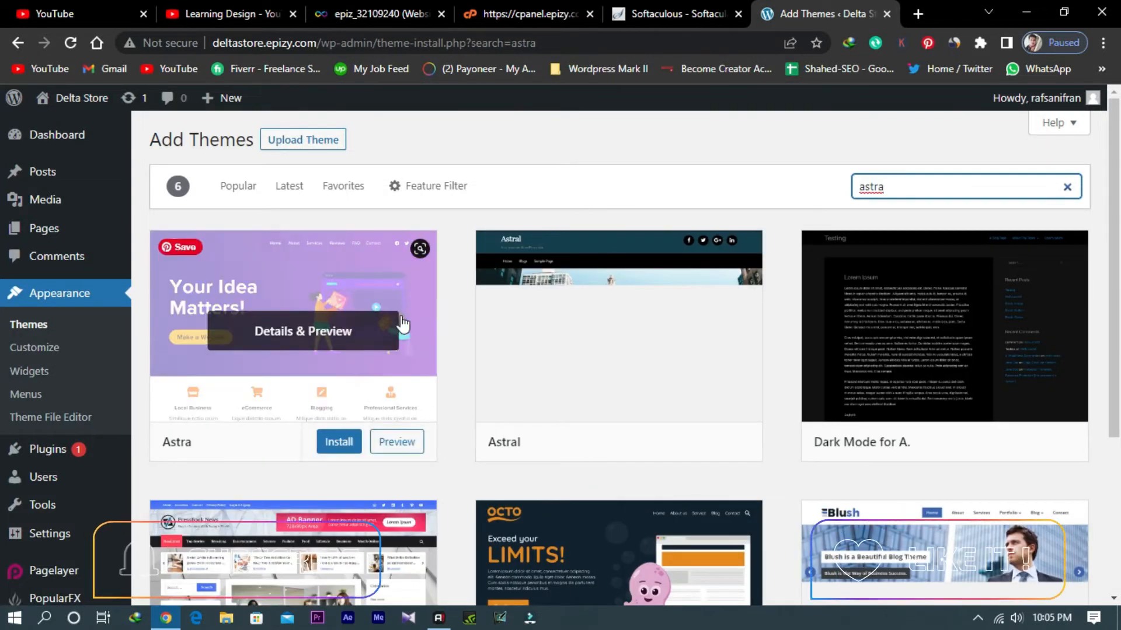
{"action": "left_click", "coordinate": [334, 445]}
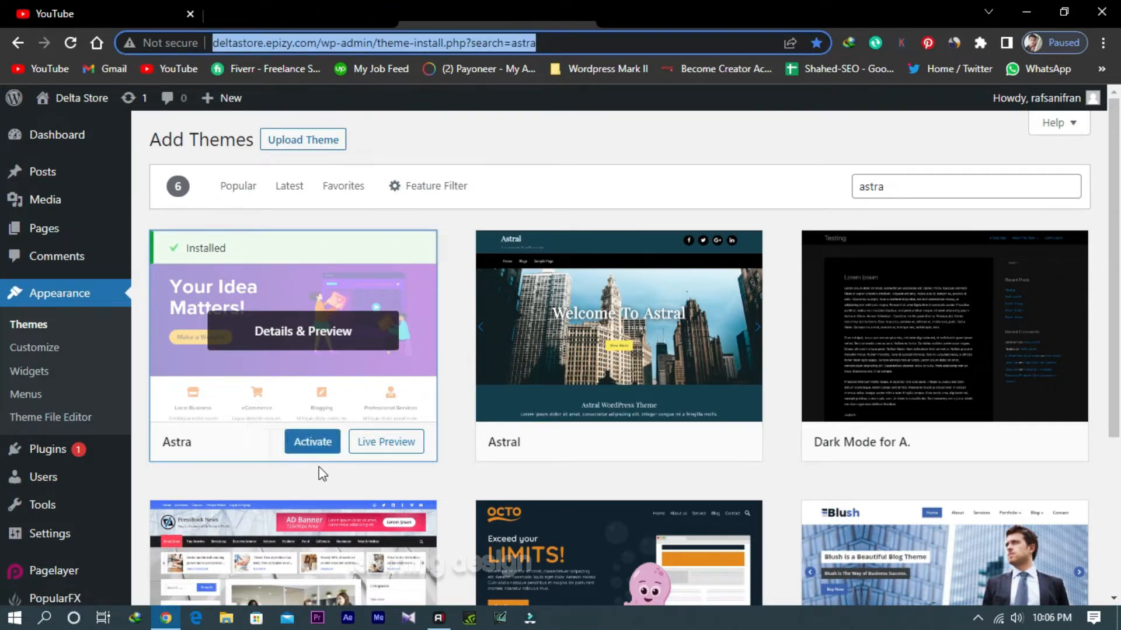
{"action": "left_click", "coordinate": [312, 455]}
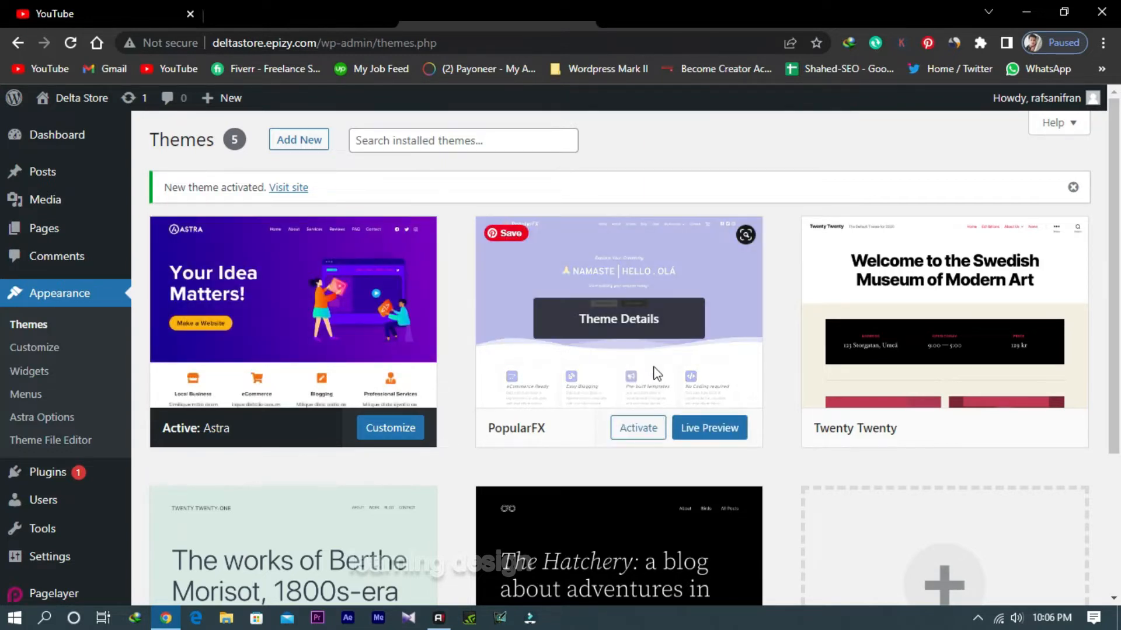
Delete the installed PopularFX and Twenty Twenty-One themes, confirming each deletion
{"action": "left_click", "coordinate": [656, 374]}
{"action": "left_click", "coordinate": [1056, 570]}
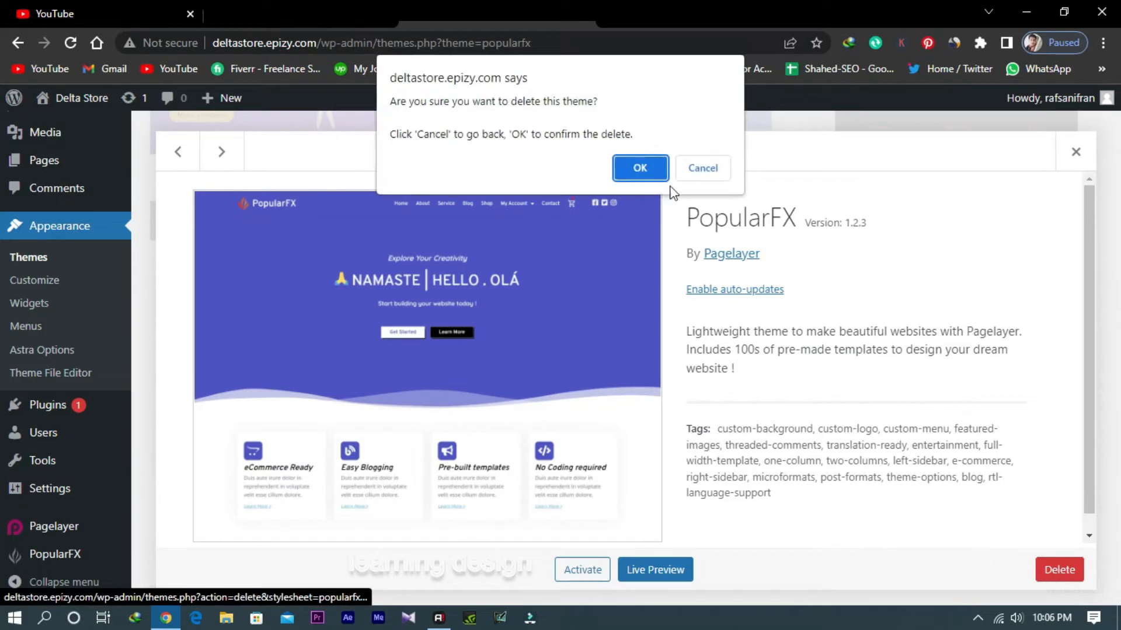
{"action": "left_click", "coordinate": [647, 175]}
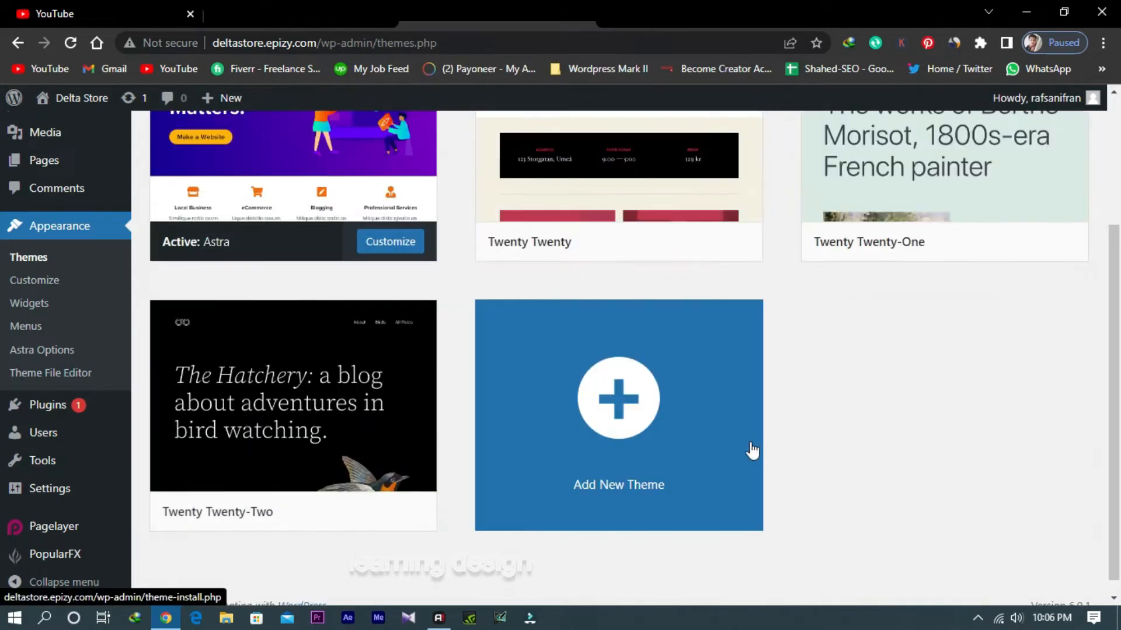
{"action": "left_click", "coordinate": [898, 207]}
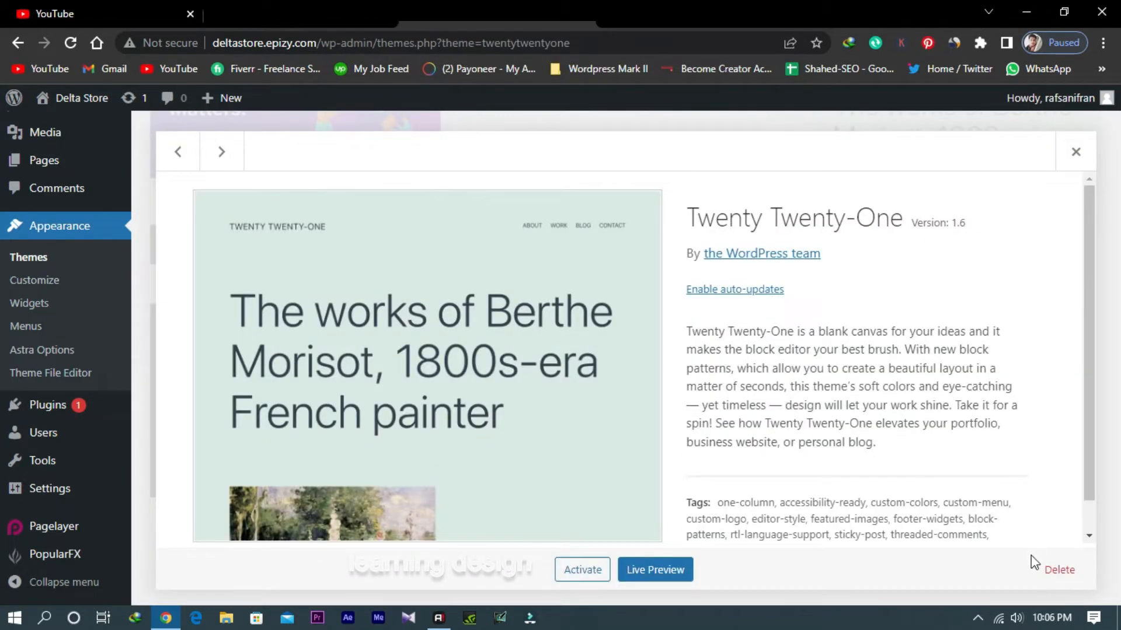
{"action": "left_click", "coordinate": [1051, 569]}
{"action": "left_click", "coordinate": [642, 168]}
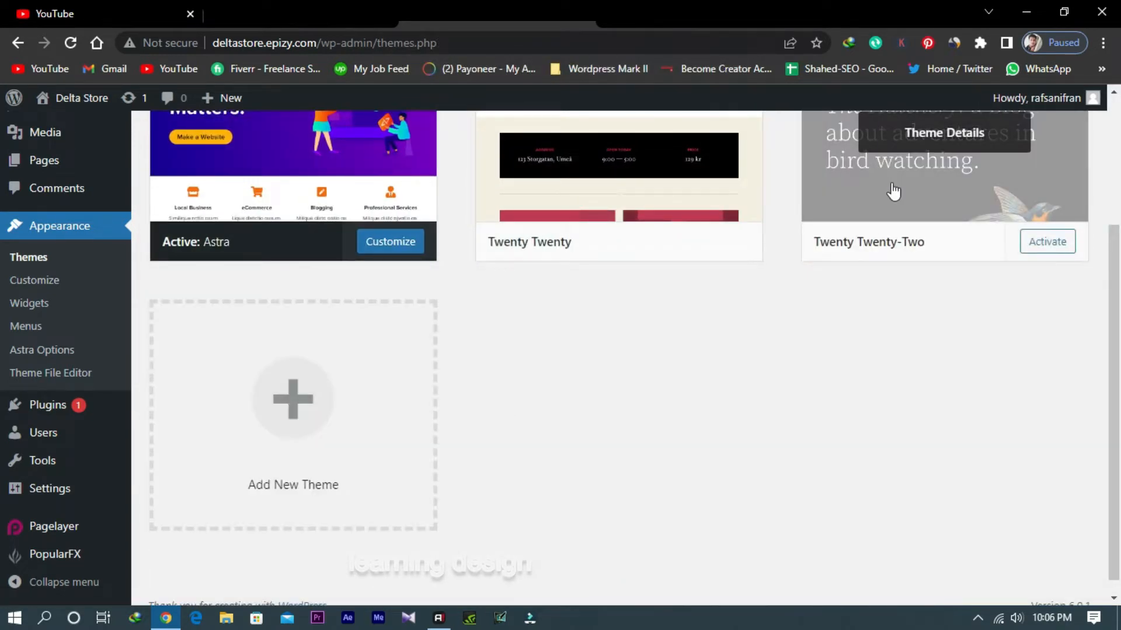
Delete the installed Twenty Twenty-Two and Twenty Twenty themes, confirming each deletion
{"action": "left_click", "coordinate": [893, 191]}
{"action": "left_click", "coordinate": [1057, 569]}
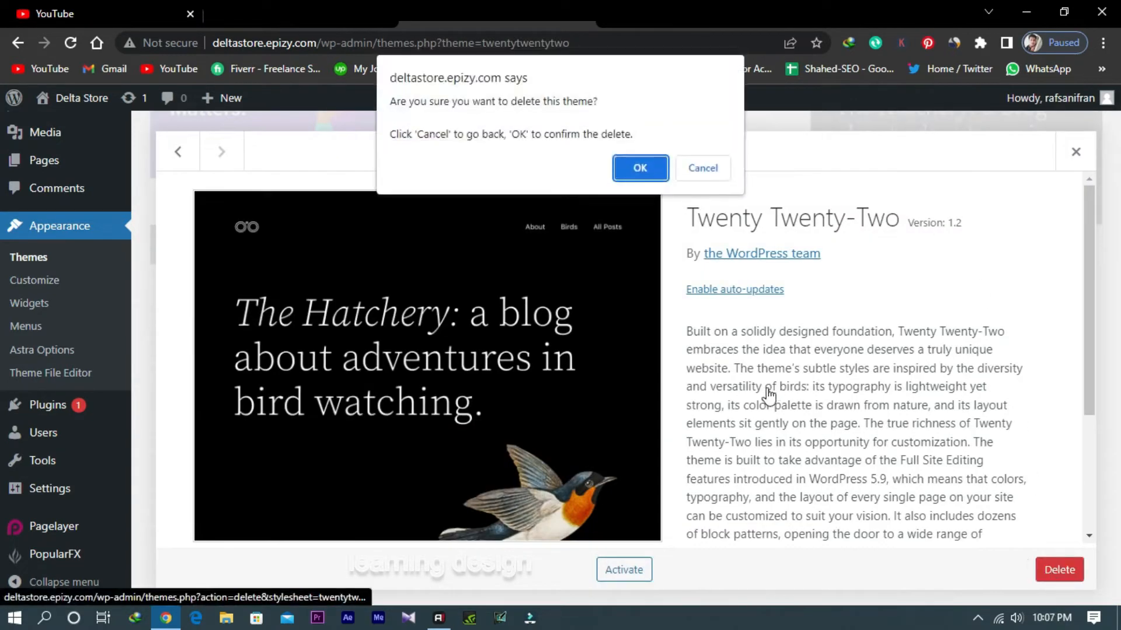
{"action": "left_click", "coordinate": [654, 171]}
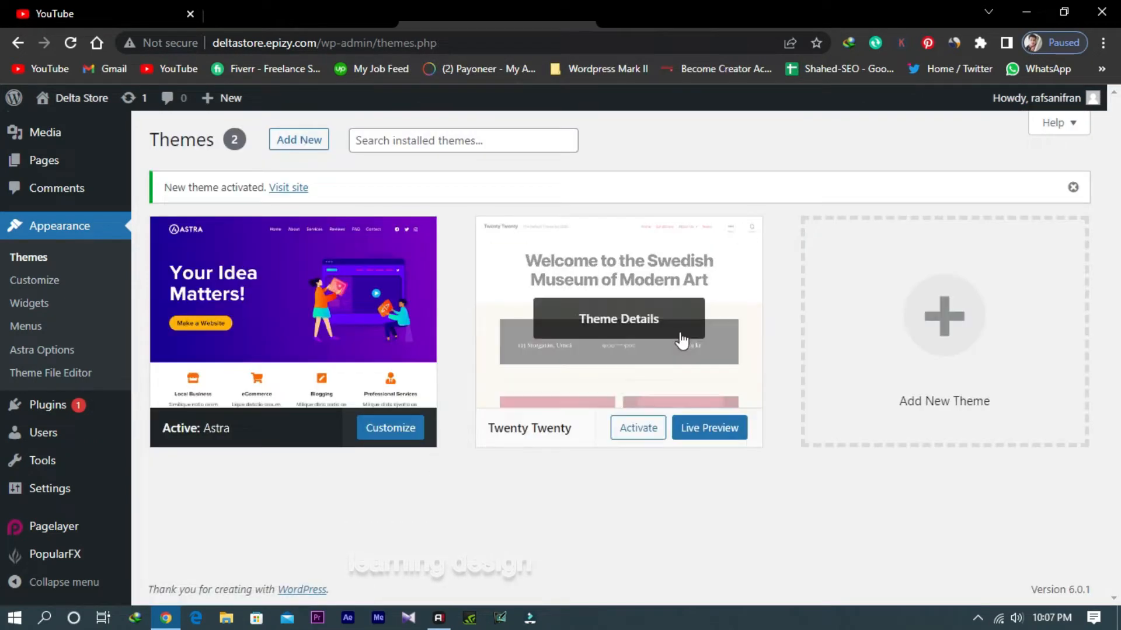
{"action": "left_click", "coordinate": [680, 339]}
{"action": "left_click", "coordinate": [1057, 570]}
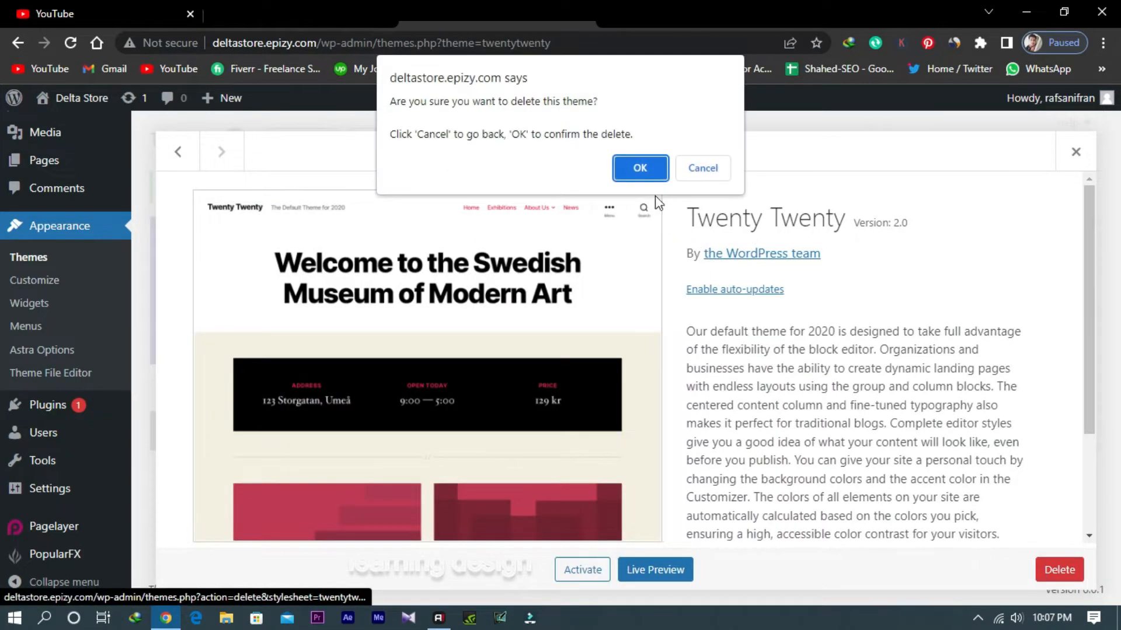
{"action": "left_click", "coordinate": [640, 169]}
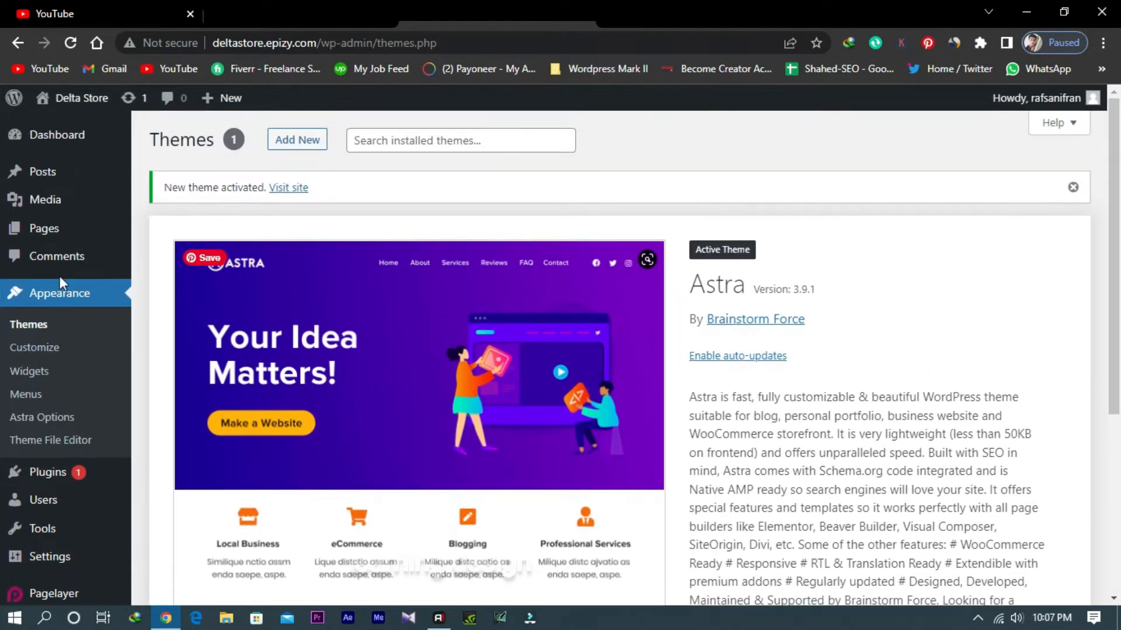
Go to the installed plugins and bulk-deactivate PageLayer and PopularFX Website Templates
{"action": "mouse_move", "coordinate": [55, 484]}
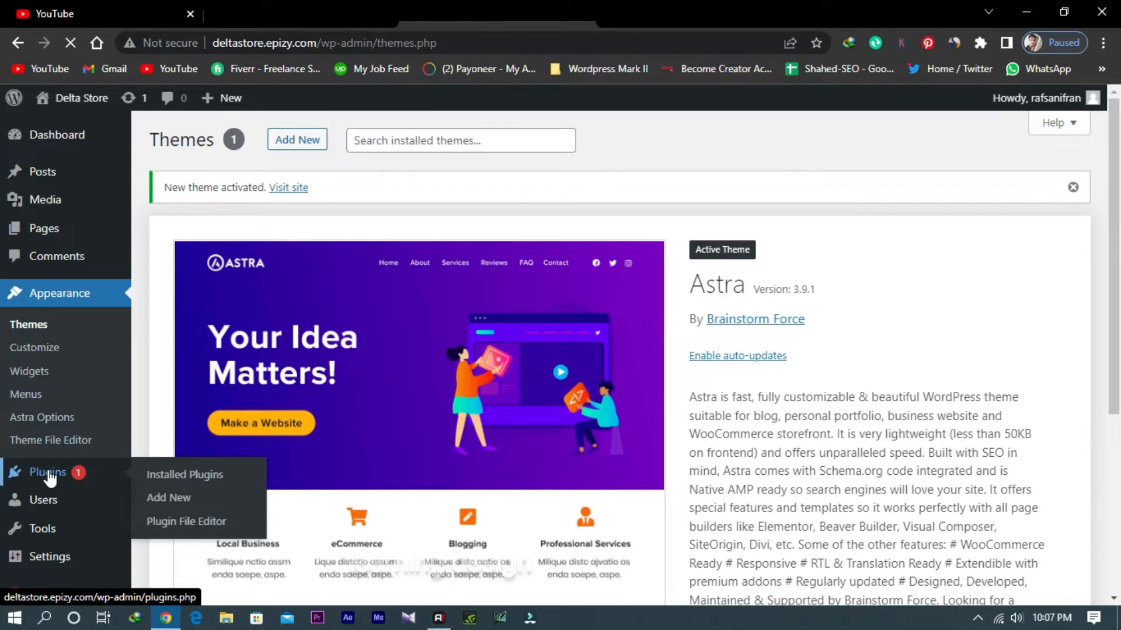
{"action": "left_click", "coordinate": [51, 477]}
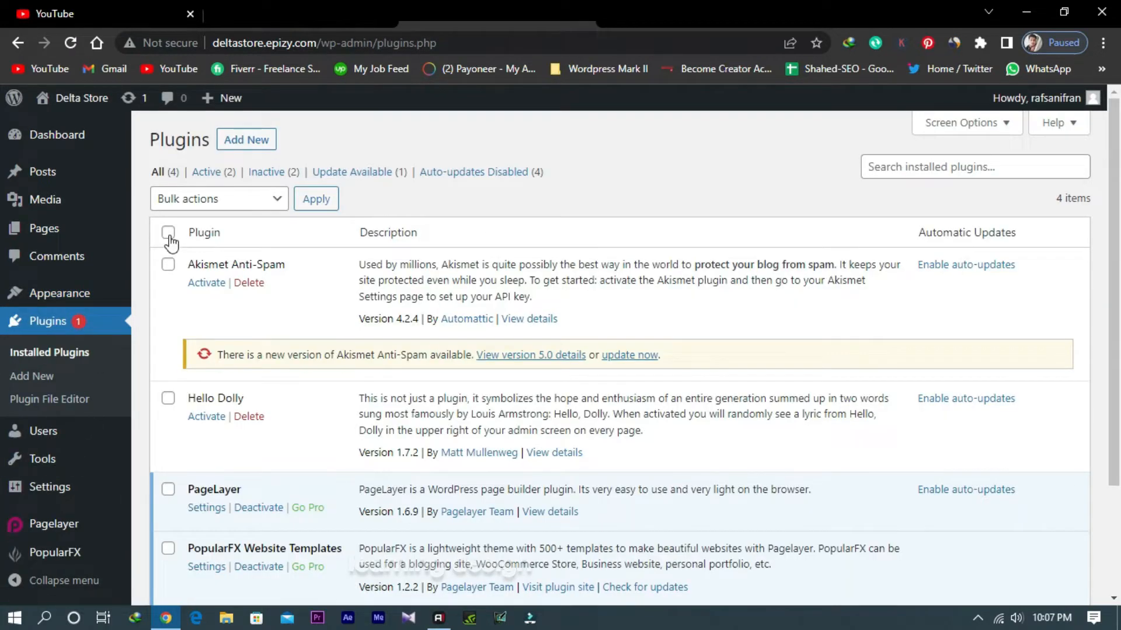
{"action": "scroll", "coordinate": [214, 356], "scroll_direction": "down", "scroll_amount": 3}
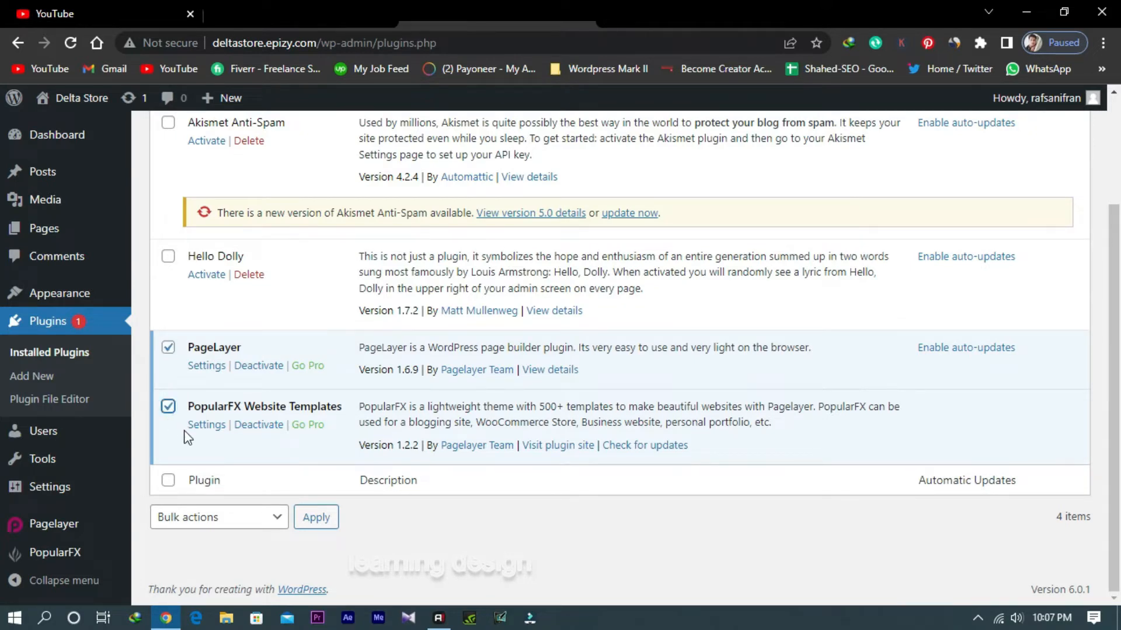
{"action": "scroll", "coordinate": [186, 436], "scroll_direction": "up", "scroll_amount": 3}
{"action": "left_click", "coordinate": [204, 215]}
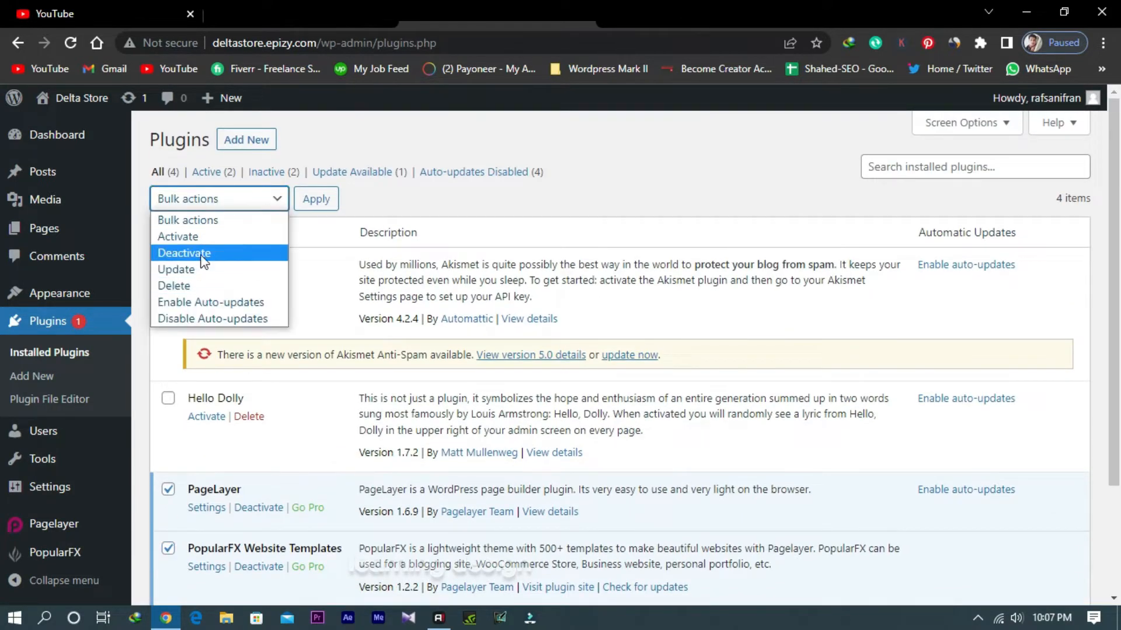
{"action": "left_click", "coordinate": [193, 250]}
{"action": "left_click", "coordinate": [315, 199]}
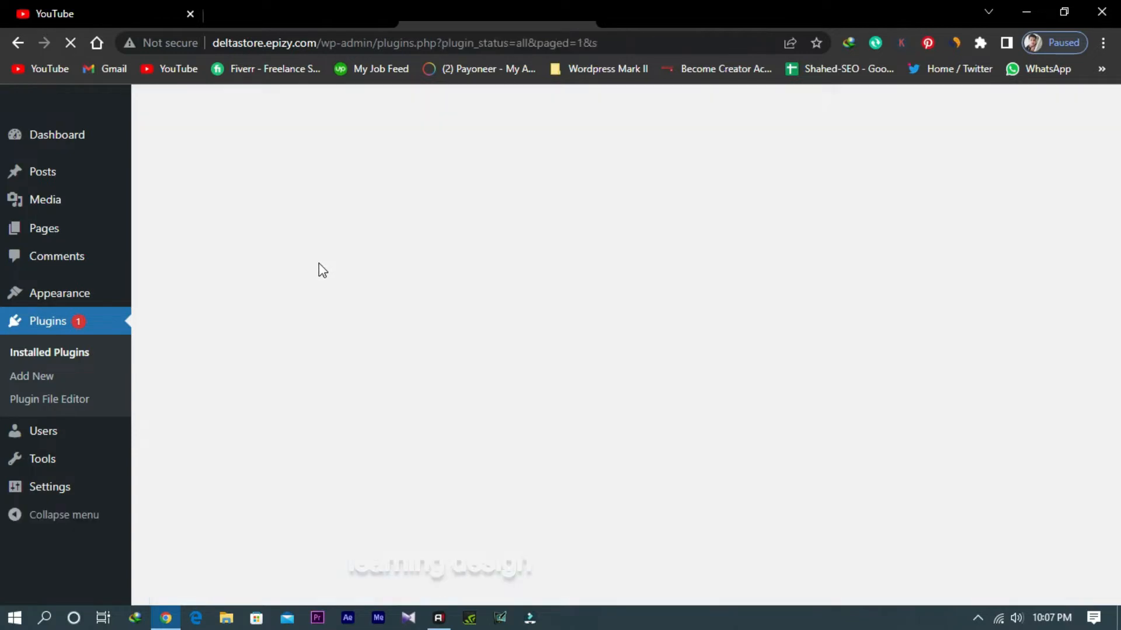
Bulk-delete all installed plugins: Akismet Anti-Spam, Hello Dolly, PageLayer and PopularFX Website Templates, confirming the deletion
{"action": "scroll", "coordinate": [308, 310], "scroll_direction": "down", "scroll_amount": 4}
{"action": "scroll", "coordinate": [303, 312], "scroll_direction": "up", "scroll_amount": 3}
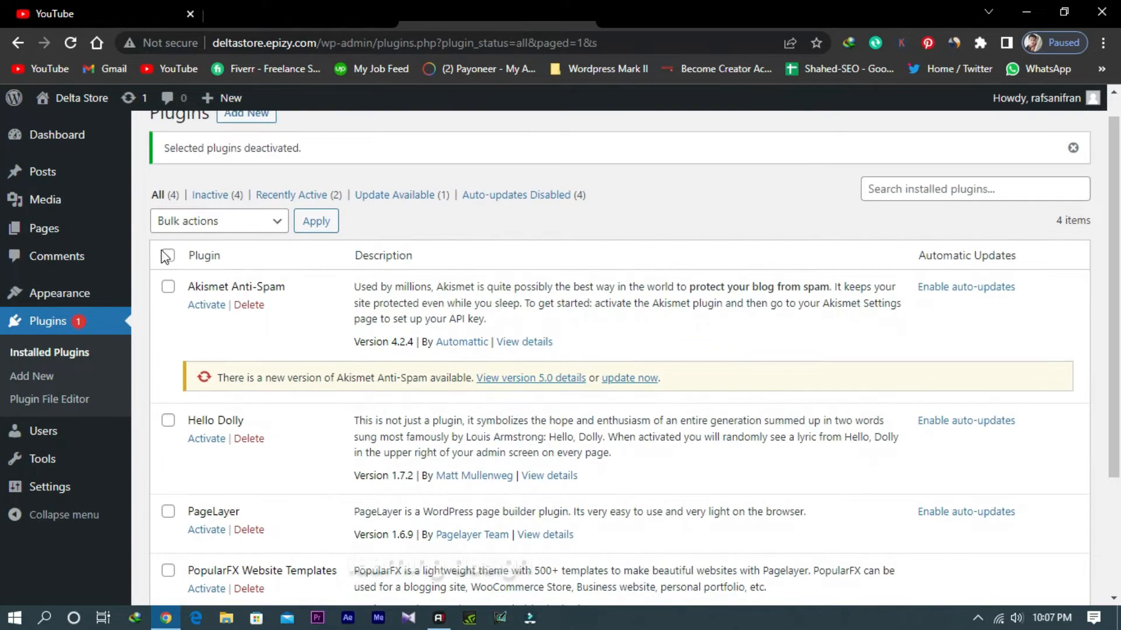
{"action": "left_click", "coordinate": [200, 221]}
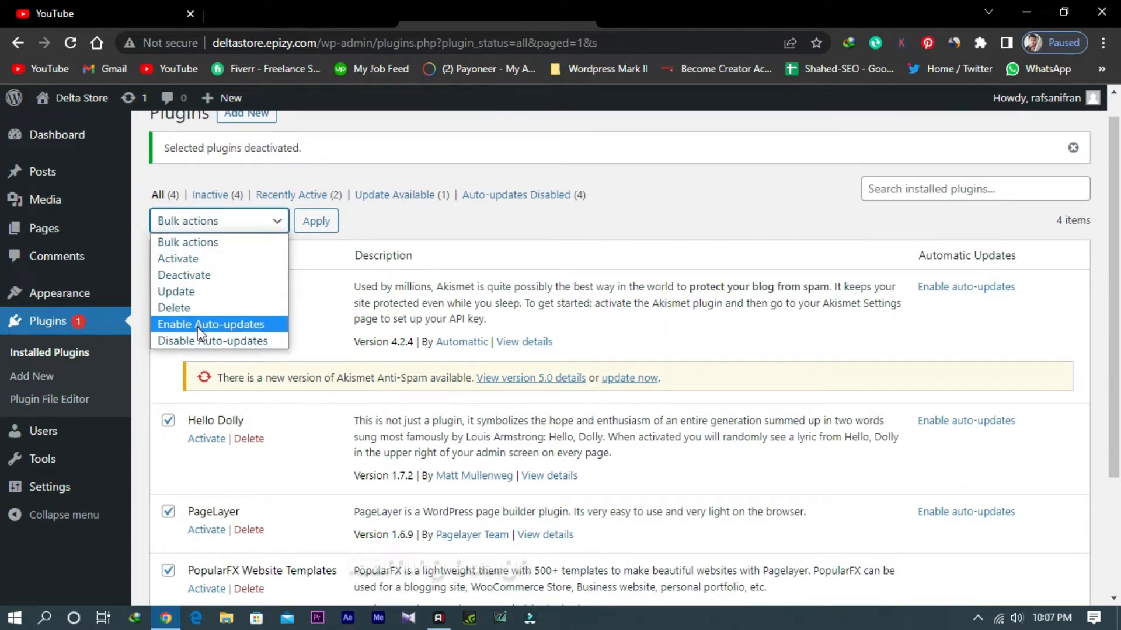
{"action": "left_click", "coordinate": [207, 307]}
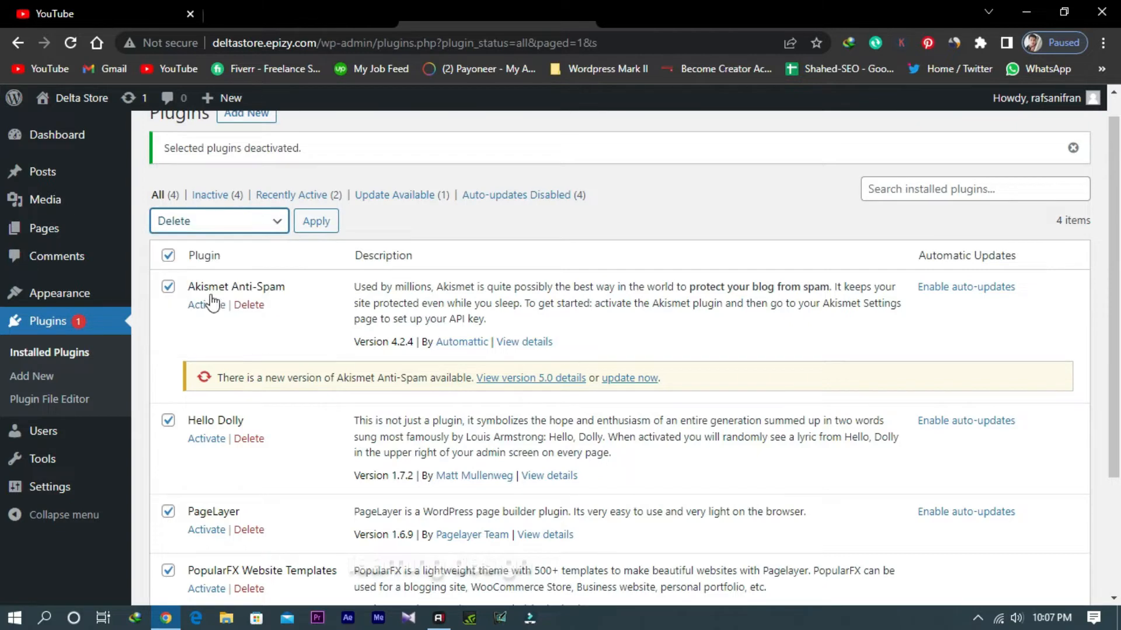
{"action": "left_click", "coordinate": [325, 222]}
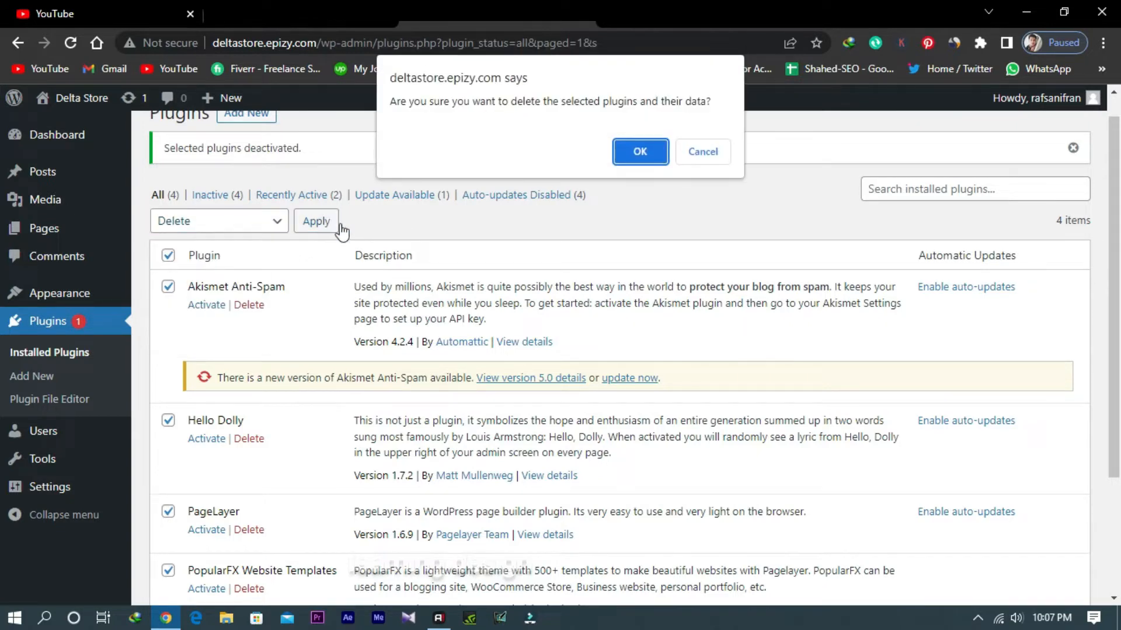
{"action": "left_click", "coordinate": [640, 153]}
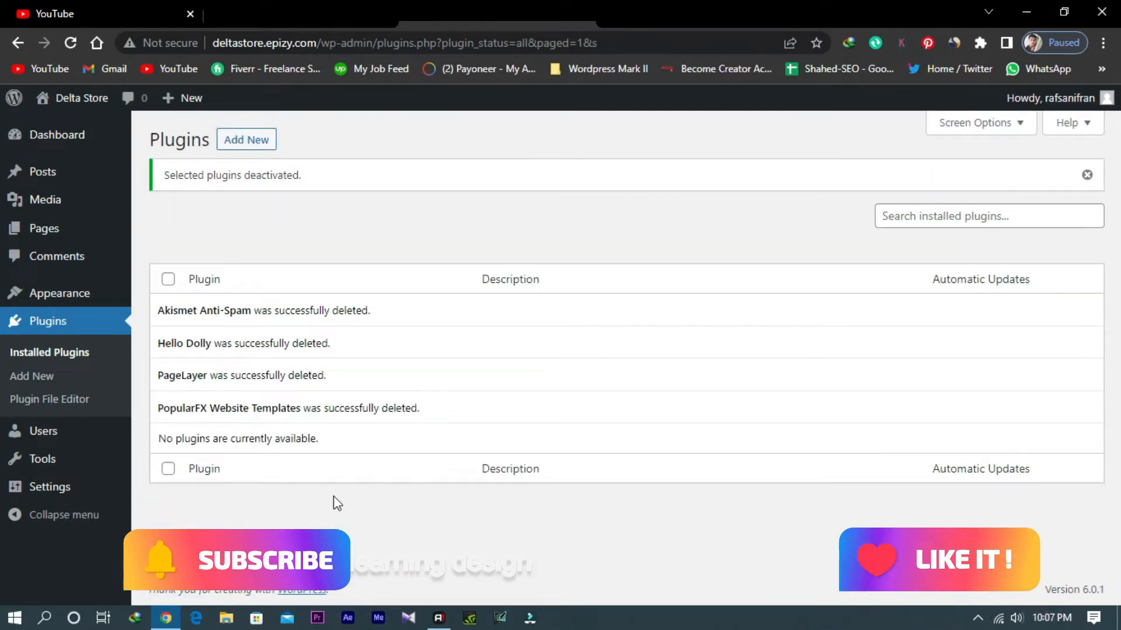
Open the page for adding new plugins and install Elementor Website Builder from the popular plugins
{"action": "left_click", "coordinate": [249, 145]}
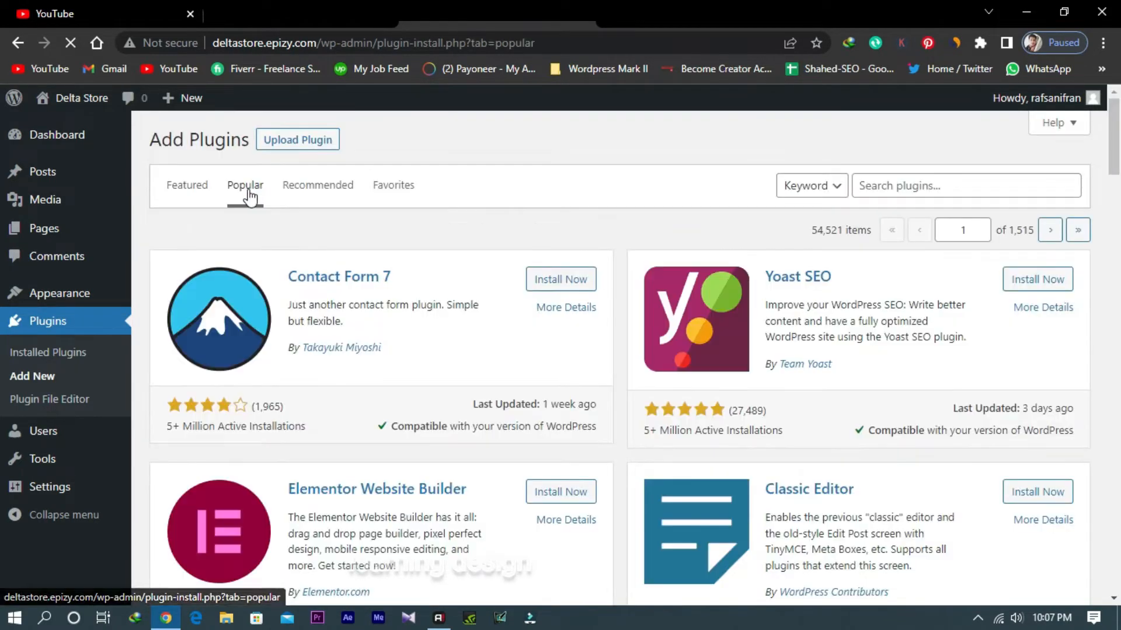
{"action": "scroll", "coordinate": [666, 212], "scroll_direction": "down", "scroll_amount": 5}
{"action": "scroll", "coordinate": [667, 216], "scroll_direction": "up", "scroll_amount": 3}
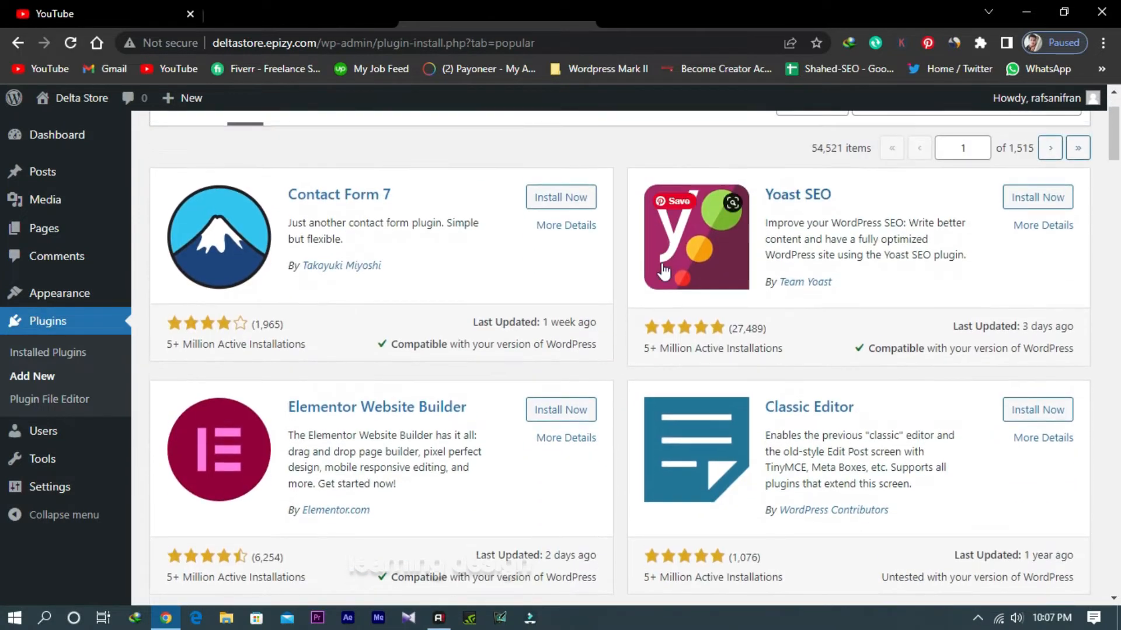
{"action": "scroll", "coordinate": [393, 339], "scroll_direction": "down", "scroll_amount": 3}
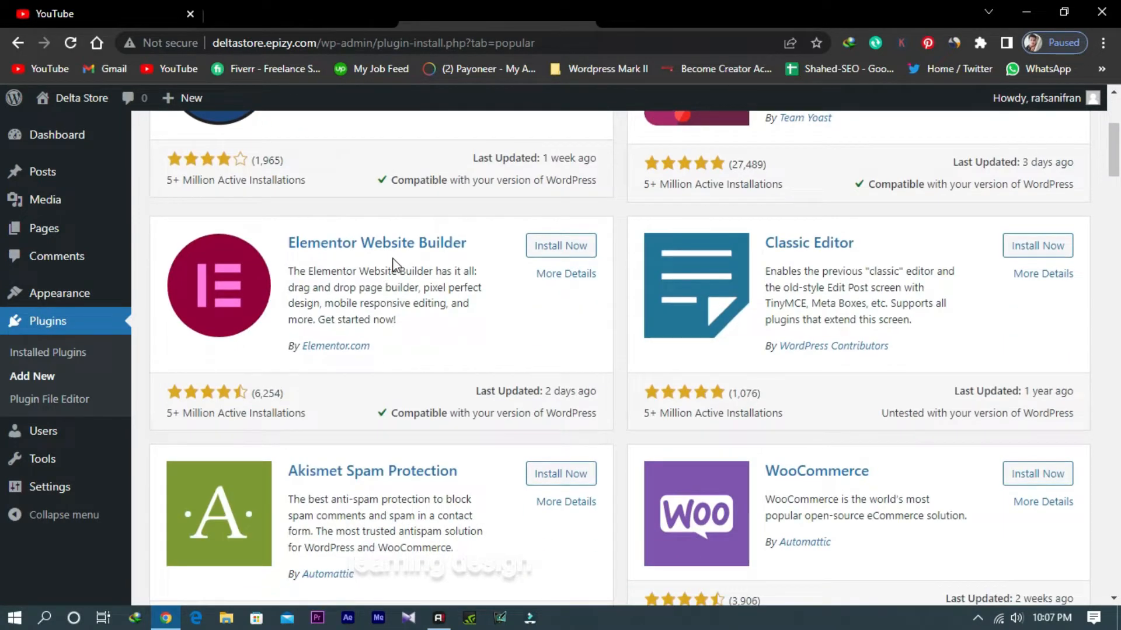
{"action": "left_click", "coordinate": [575, 245]}
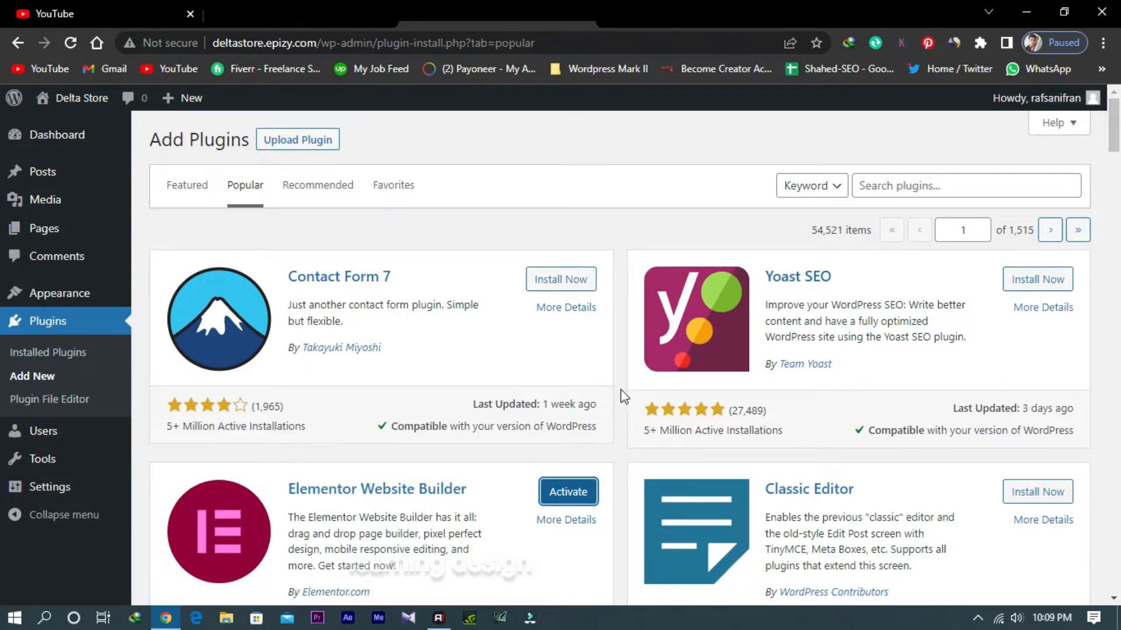
Find WooCommerce among the popular plugins and install it
{"action": "scroll", "coordinate": [640, 382], "scroll_direction": "down", "scroll_amount": 8}
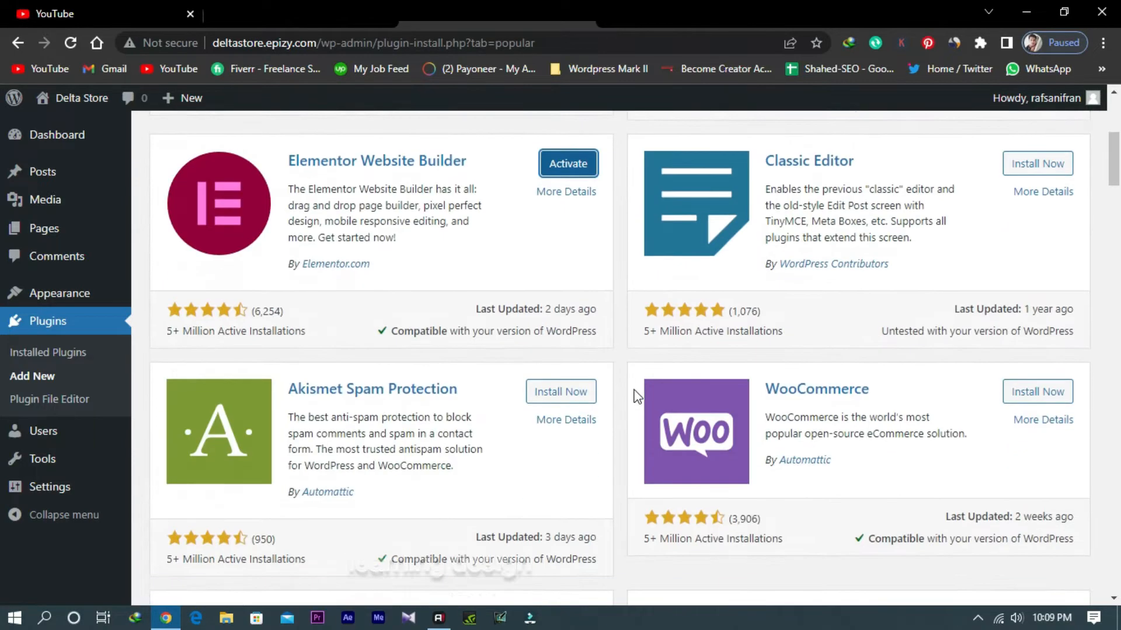
{"action": "scroll", "coordinate": [626, 395], "scroll_direction": "down", "scroll_amount": 3}
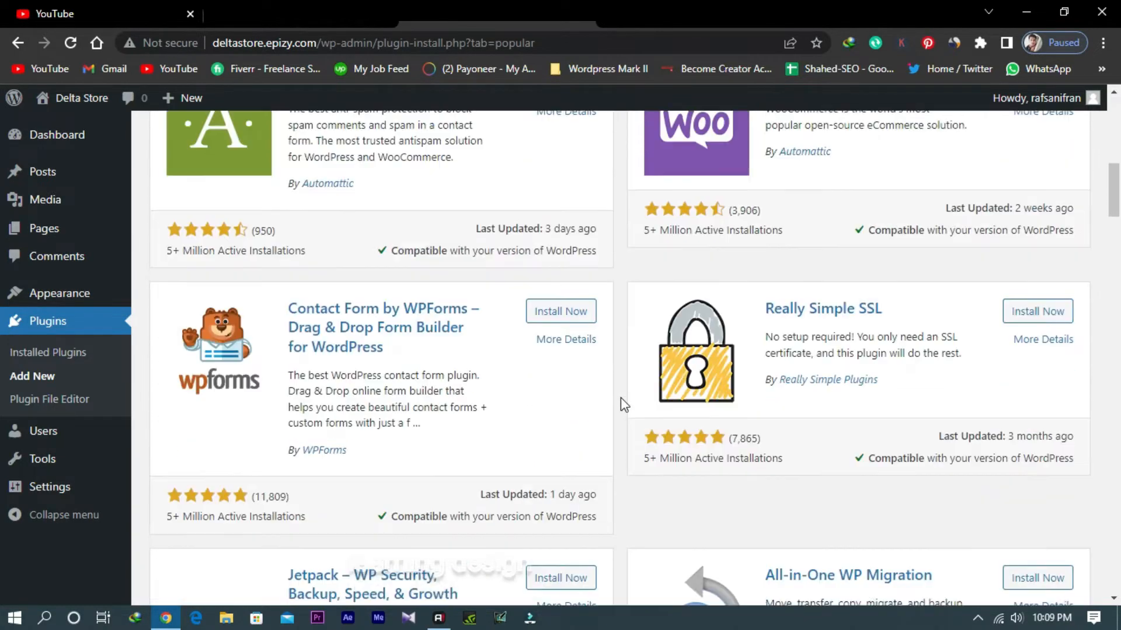
{"action": "scroll", "coordinate": [586, 344], "scroll_direction": "down", "scroll_amount": 12}
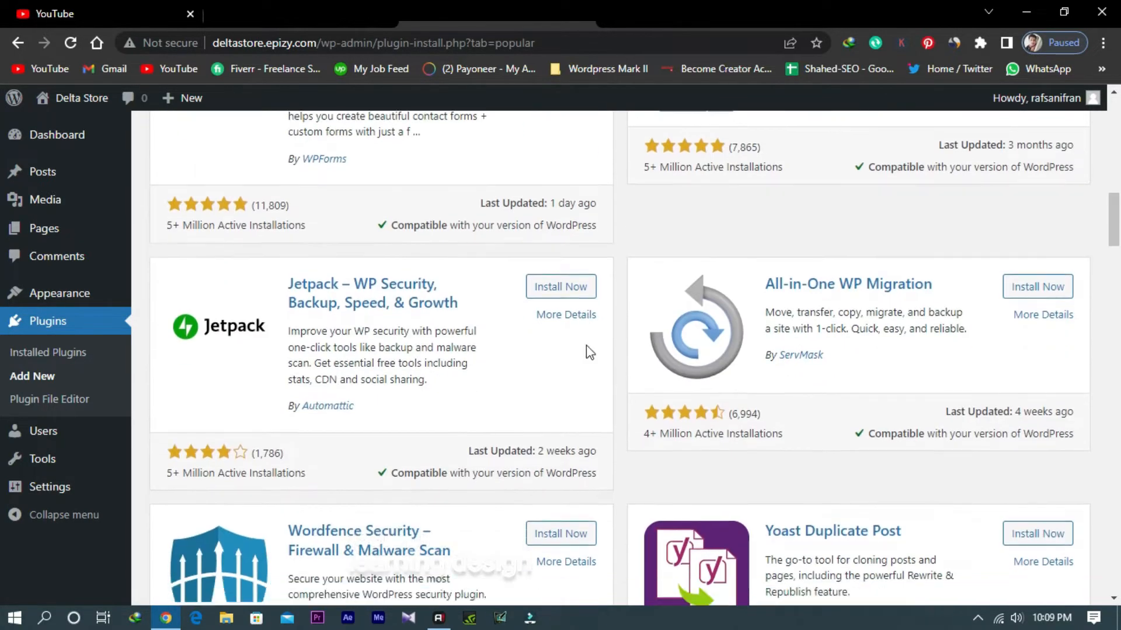
{"action": "scroll", "coordinate": [644, 367], "scroll_direction": "up", "scroll_amount": 12}
{"action": "scroll", "coordinate": [644, 367], "scroll_direction": "up", "scroll_amount": 10}
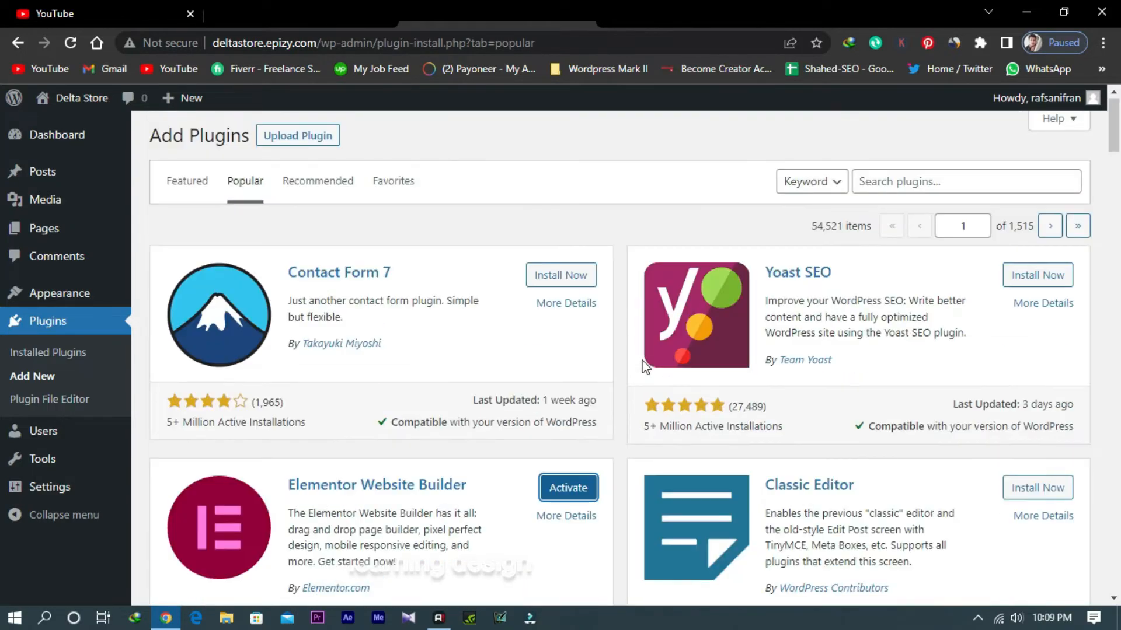
{"action": "scroll", "coordinate": [644, 380], "scroll_direction": "down", "scroll_amount": 5}
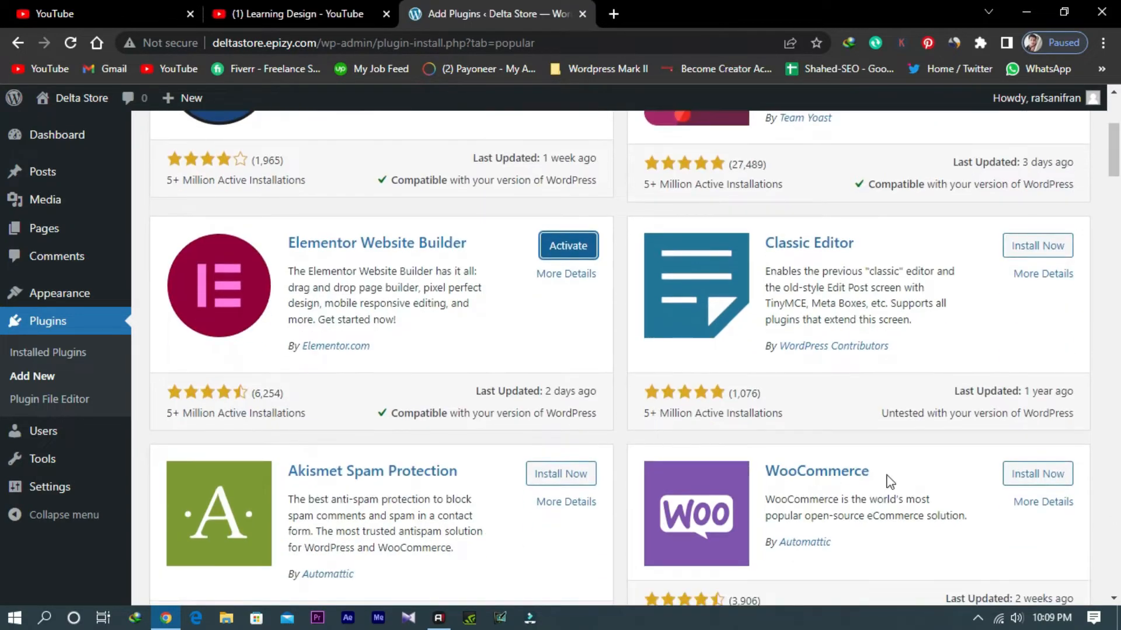
{"action": "scroll", "coordinate": [752, 432], "scroll_direction": "up", "scroll_amount": 2}
{"action": "scroll", "coordinate": [701, 432], "scroll_direction": "down", "scroll_amount": 3}
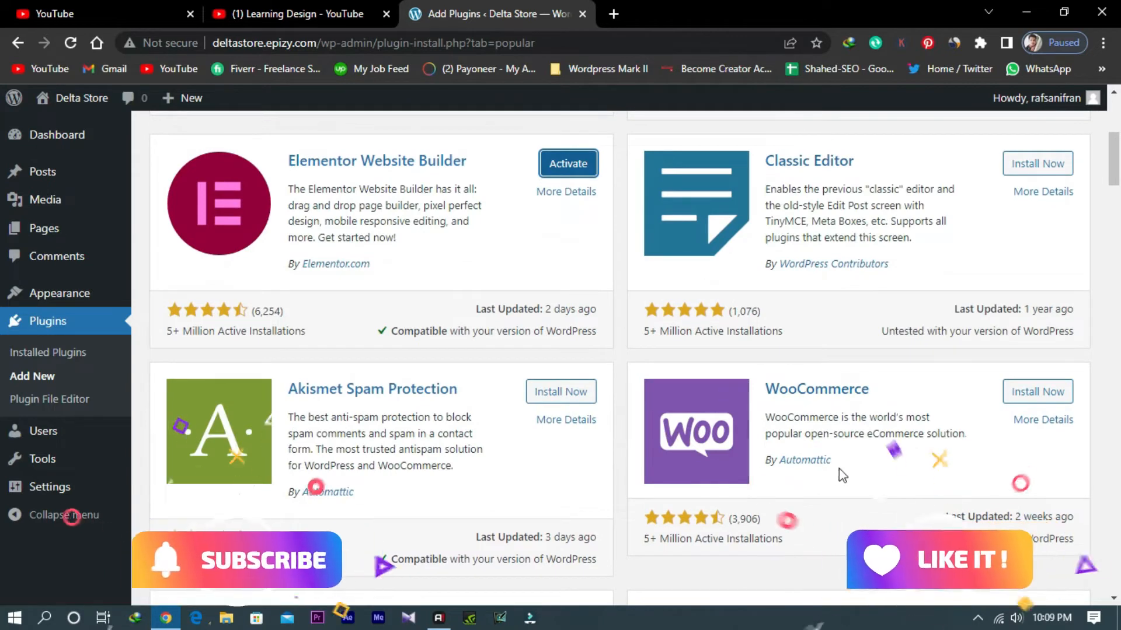
{"action": "left_click", "coordinate": [1045, 399]}
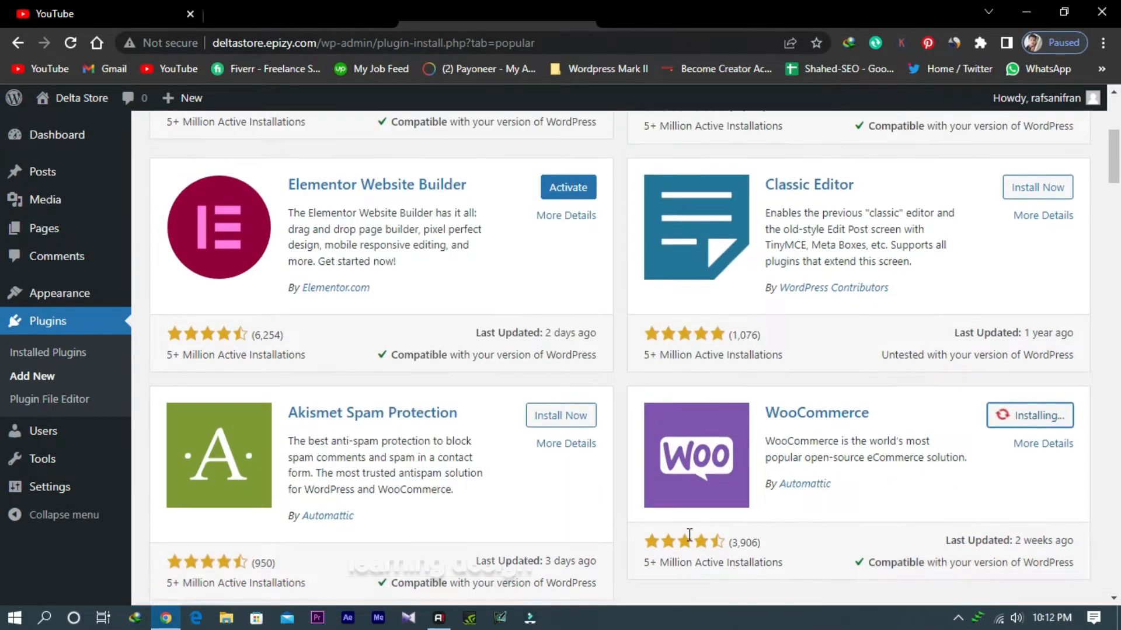
Check the WooCommerce installation and look through the popular plugins for other useful ones
{"action": "scroll", "coordinate": [690, 537], "scroll_direction": "up", "scroll_amount": 5}
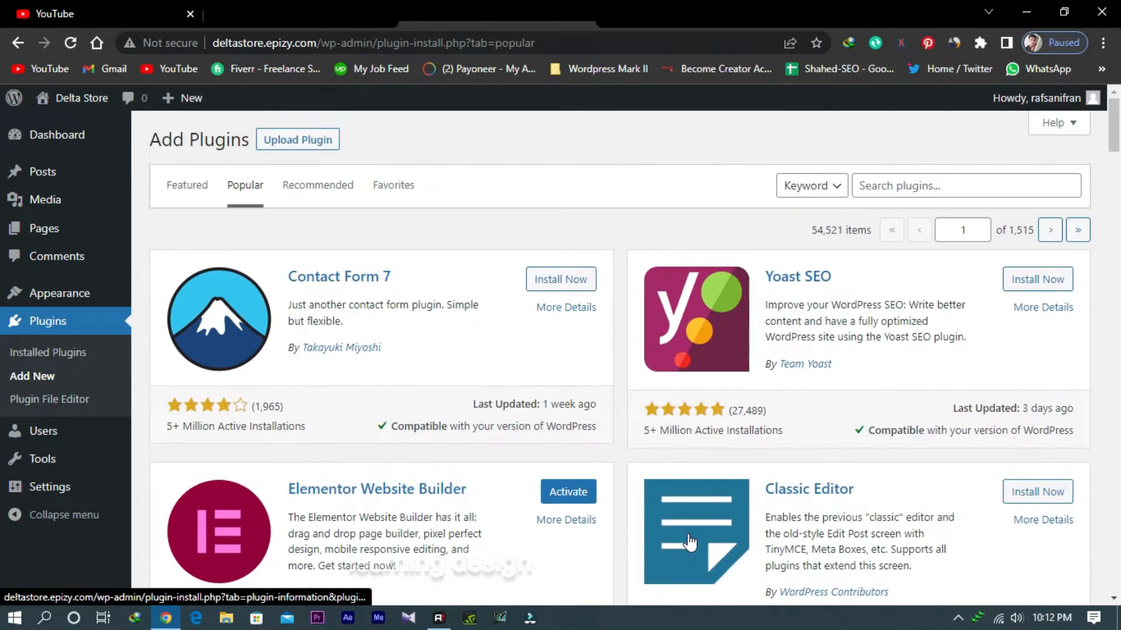
{"action": "scroll", "coordinate": [689, 542], "scroll_direction": "down", "scroll_amount": 3}
{"action": "scroll", "coordinate": [707, 560], "scroll_direction": "down", "scroll_amount": 3}
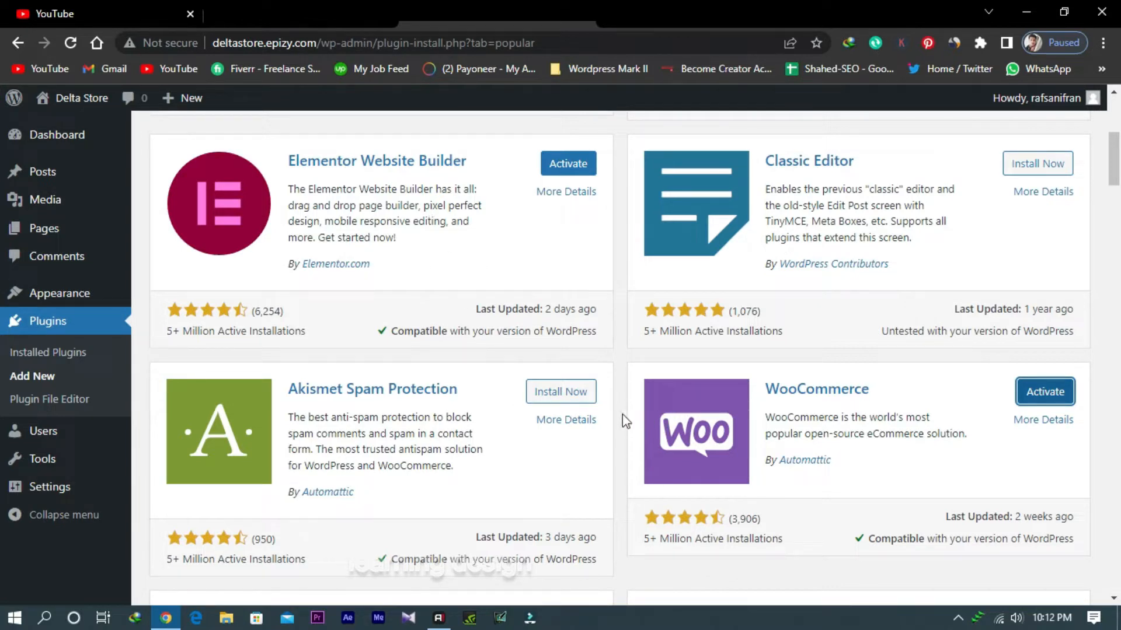
{"action": "scroll", "coordinate": [618, 443], "scroll_direction": "down", "scroll_amount": 2}
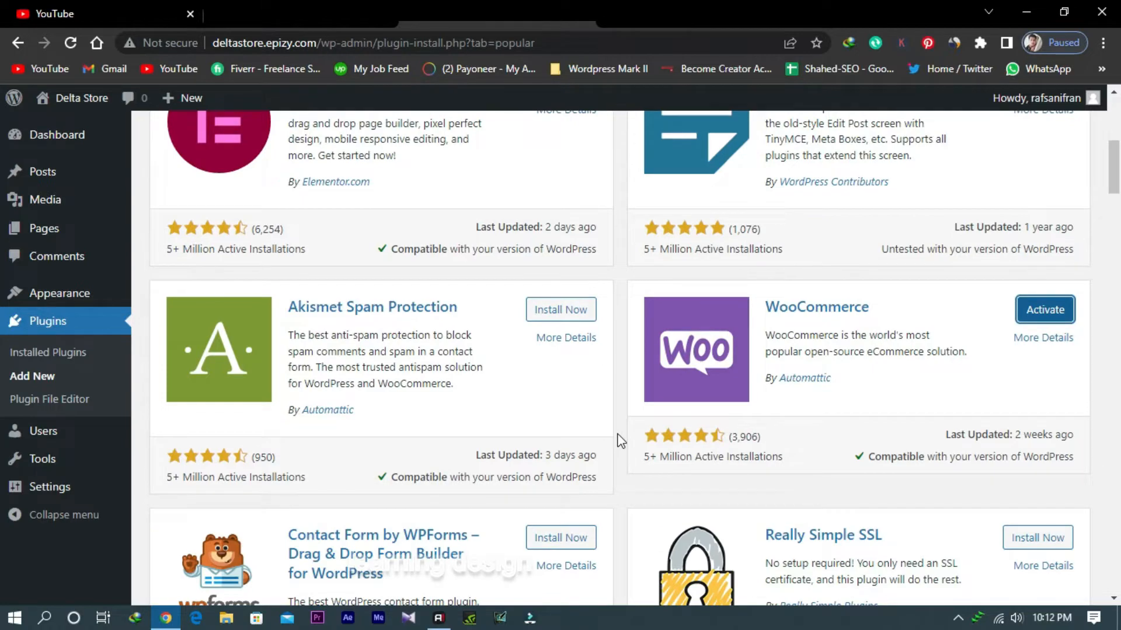
{"action": "scroll", "coordinate": [619, 442], "scroll_direction": "down", "scroll_amount": 1}
{"action": "scroll", "coordinate": [620, 442], "scroll_direction": "up", "scroll_amount": 2}
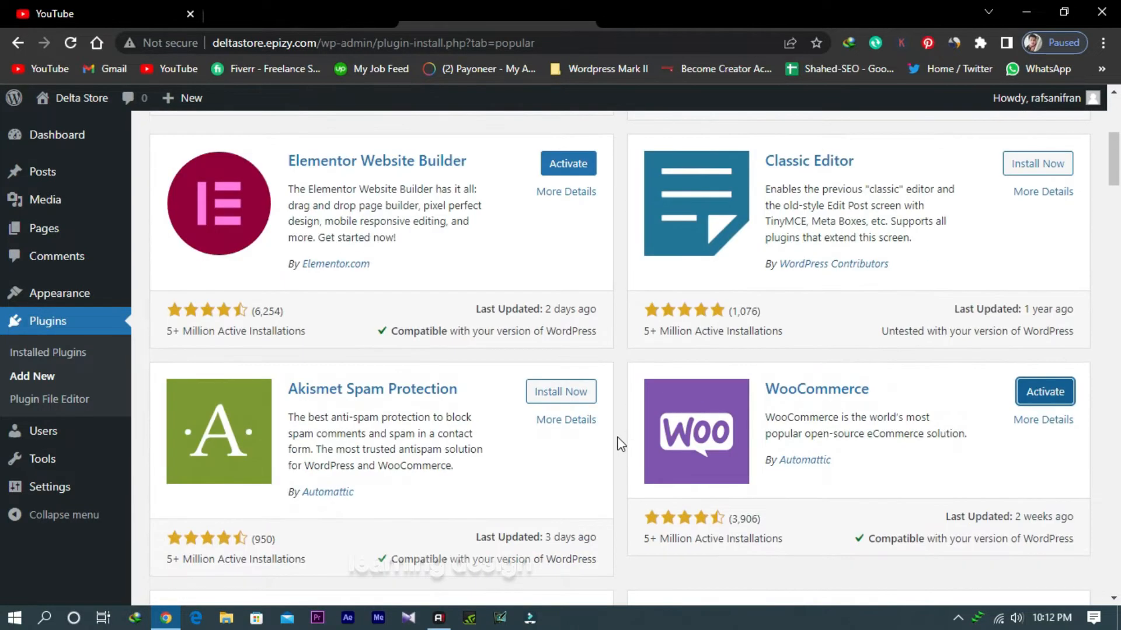
{"action": "scroll", "coordinate": [619, 442], "scroll_direction": "down", "scroll_amount": 4}
{"action": "scroll", "coordinate": [619, 444], "scroll_direction": "down", "scroll_amount": 5}
{"action": "scroll", "coordinate": [620, 443], "scroll_direction": "up", "scroll_amount": 7}
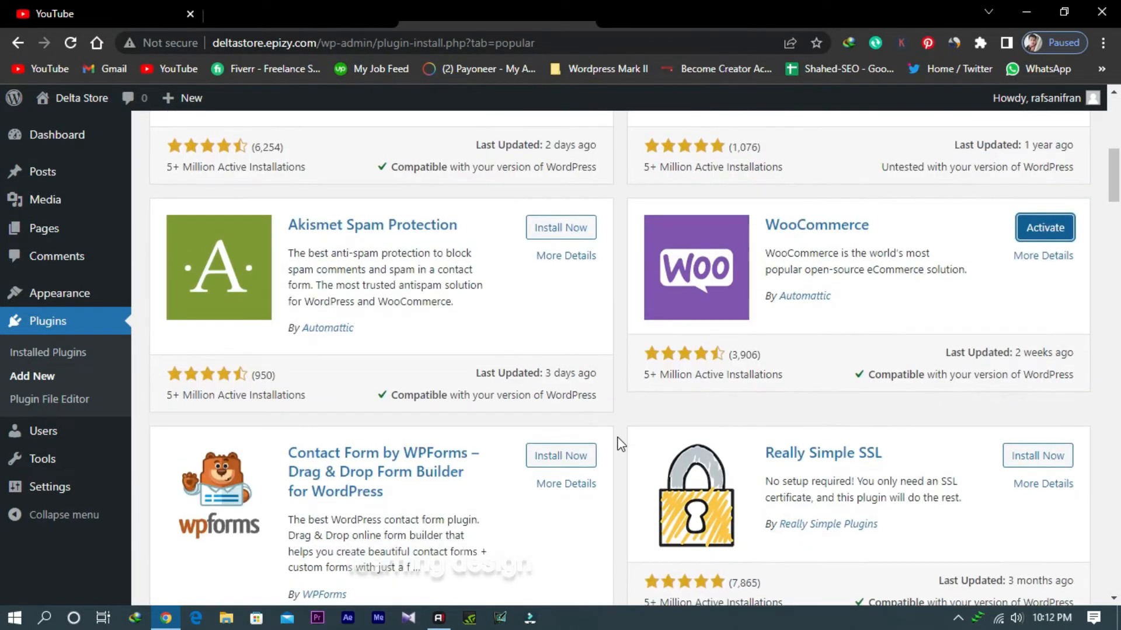
{"action": "scroll", "coordinate": [619, 443], "scroll_direction": "down", "scroll_amount": 4}
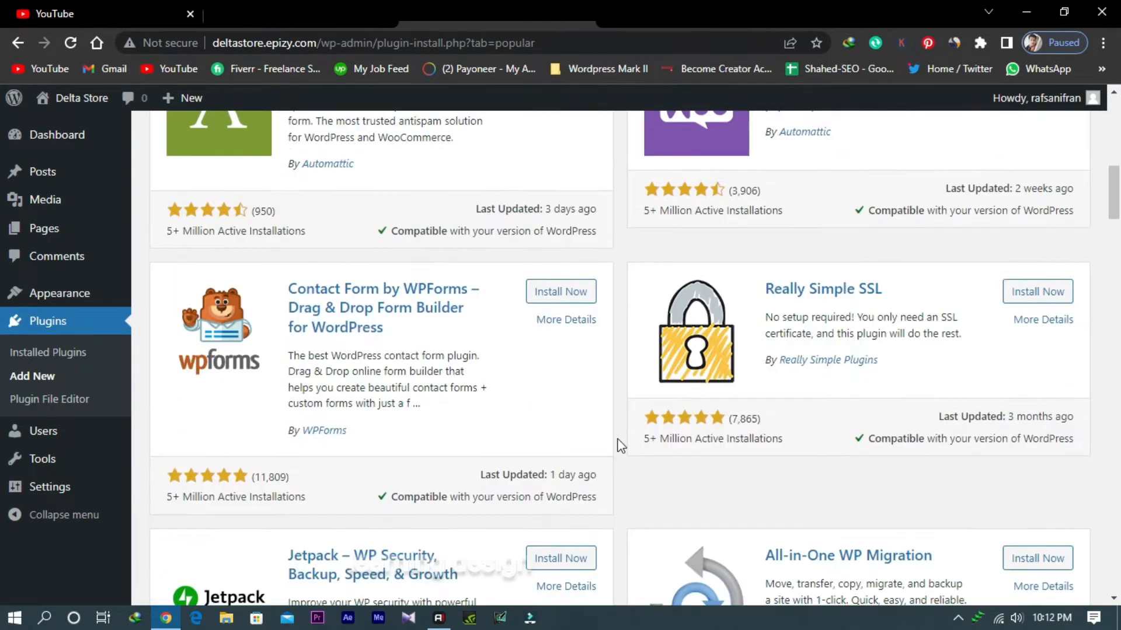
{"action": "scroll", "coordinate": [620, 446], "scroll_direction": "up", "scroll_amount": 11}
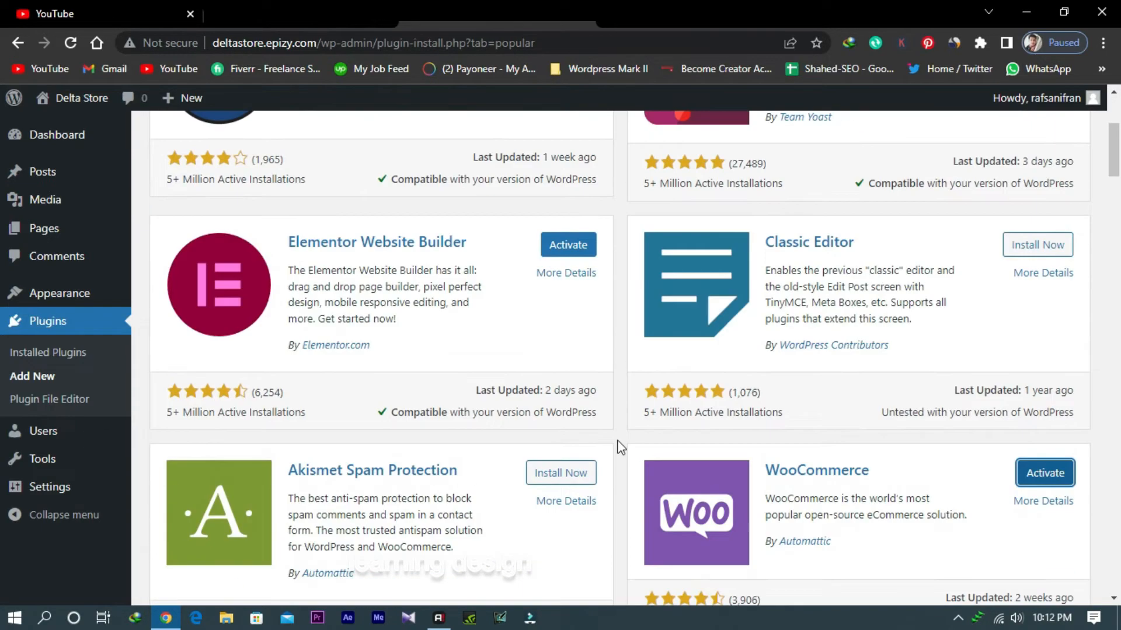
{"action": "scroll", "coordinate": [620, 446], "scroll_direction": "down", "scroll_amount": 3}
{"action": "scroll", "coordinate": [619, 446], "scroll_direction": "down", "scroll_amount": 4}
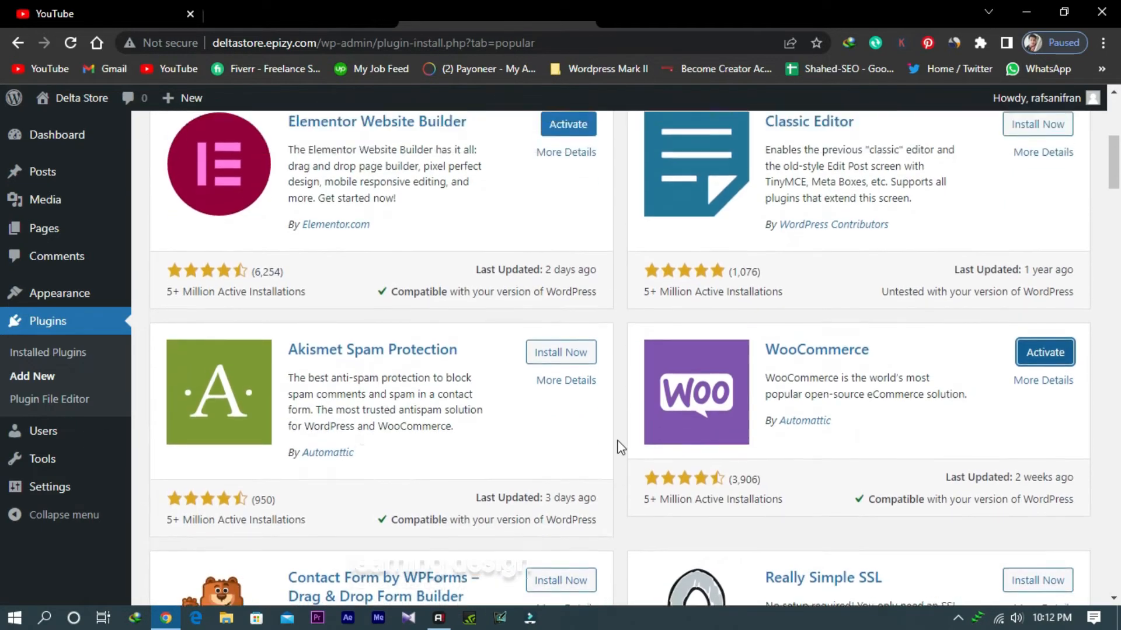
{"action": "scroll", "coordinate": [617, 447], "scroll_direction": "up", "scroll_amount": 7}
Search the plugin directory for "elementor" and start installing Essential Addons for Elementor
{"action": "left_click", "coordinate": [985, 183]}
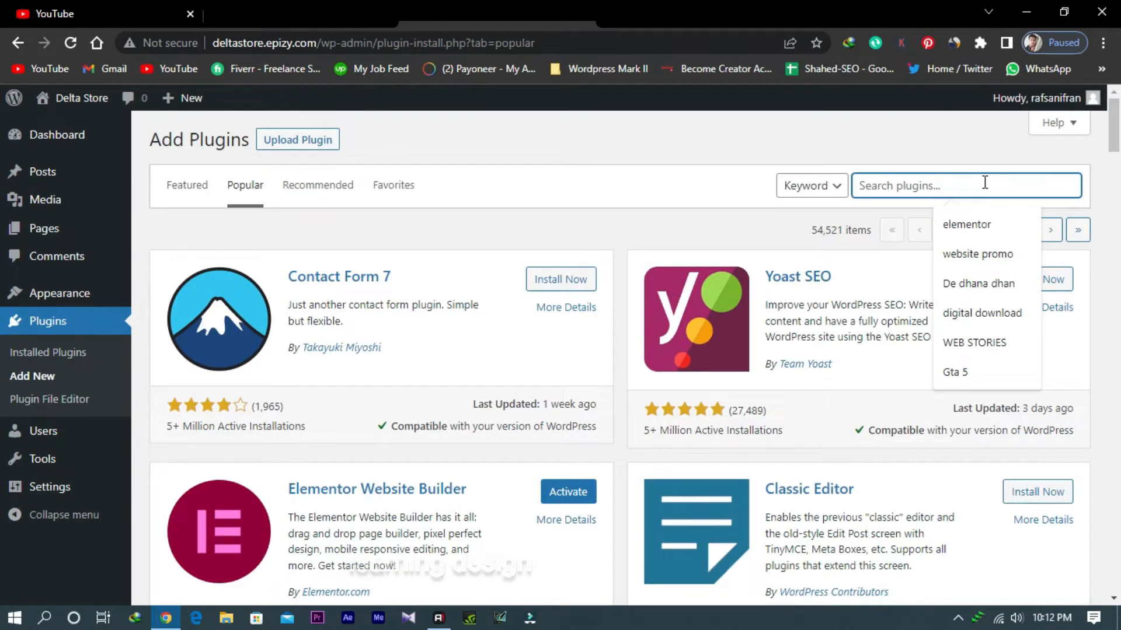
{"action": "left_click", "coordinate": [971, 225]}
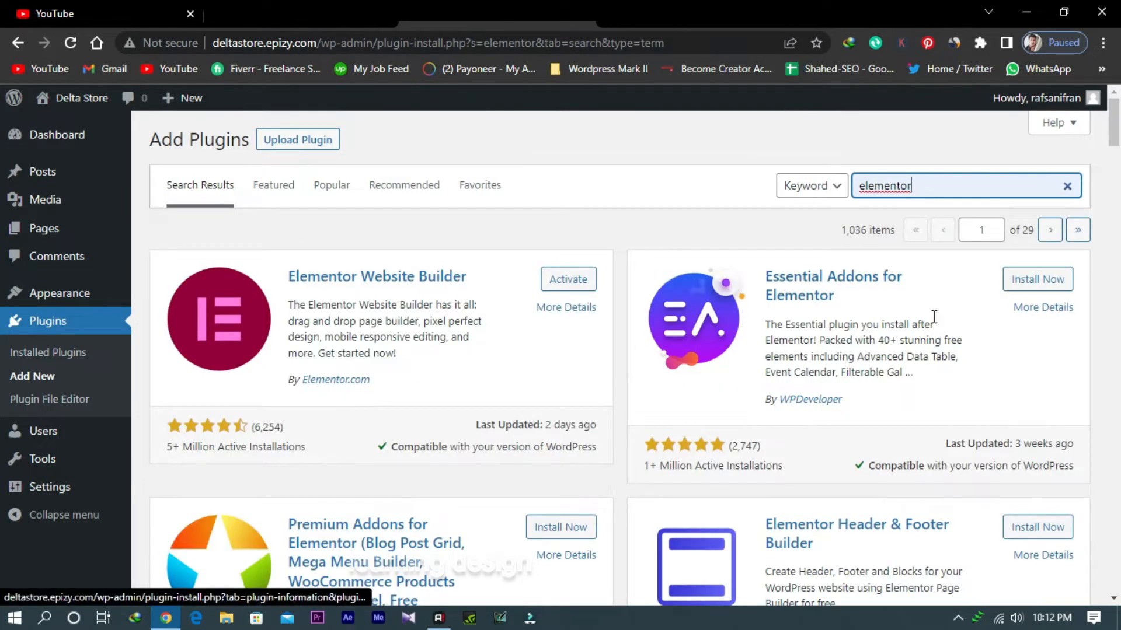
{"action": "left_click", "coordinate": [1036, 282]}
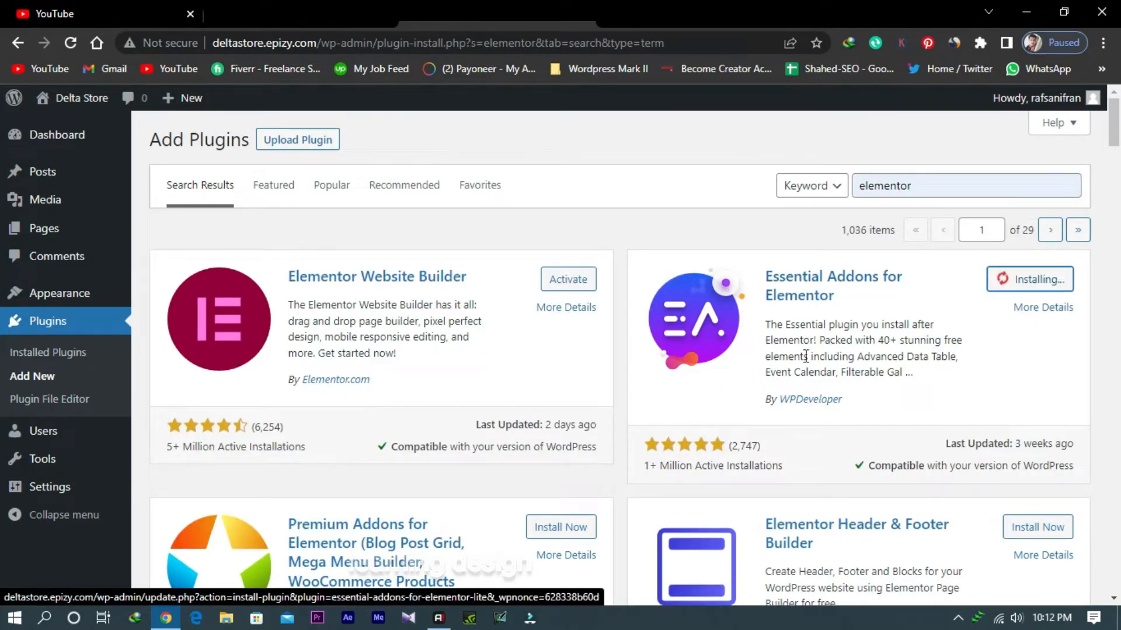
Start installing the Starter Templates plugin by Brainstorm Force from the Elementor search results
{"action": "scroll", "coordinate": [650, 380], "scroll_direction": "down", "scroll_amount": 4}
{"action": "scroll", "coordinate": [908, 352], "scroll_direction": "down", "scroll_amount": 10}
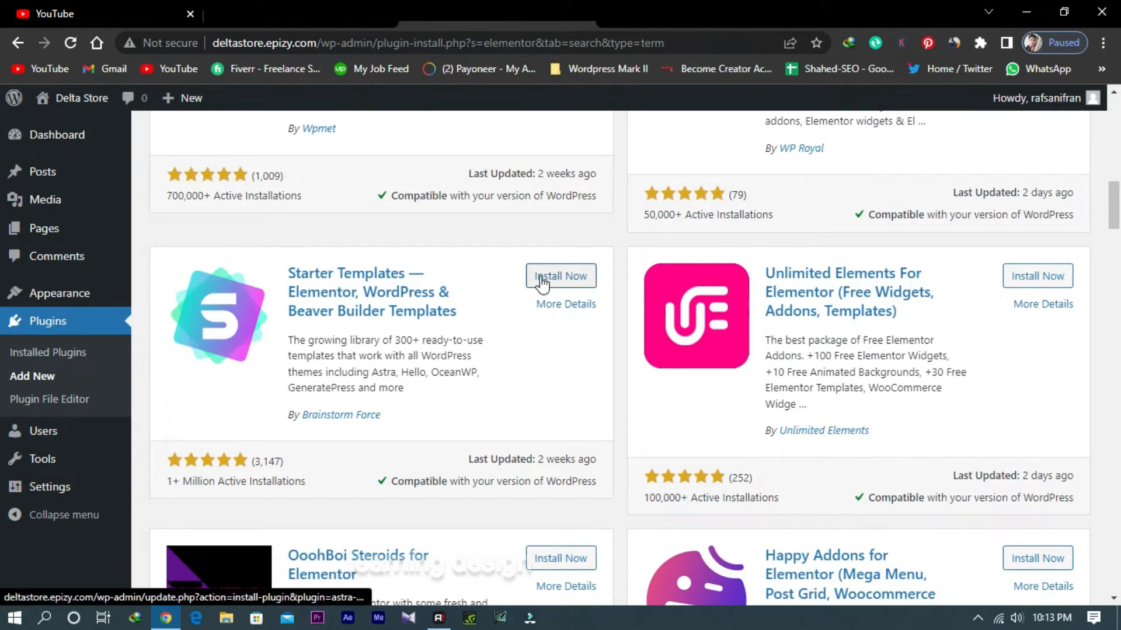
{"action": "left_click", "coordinate": [562, 282]}
{"action": "scroll", "coordinate": [583, 344], "scroll_direction": "up", "scroll_amount": 15}
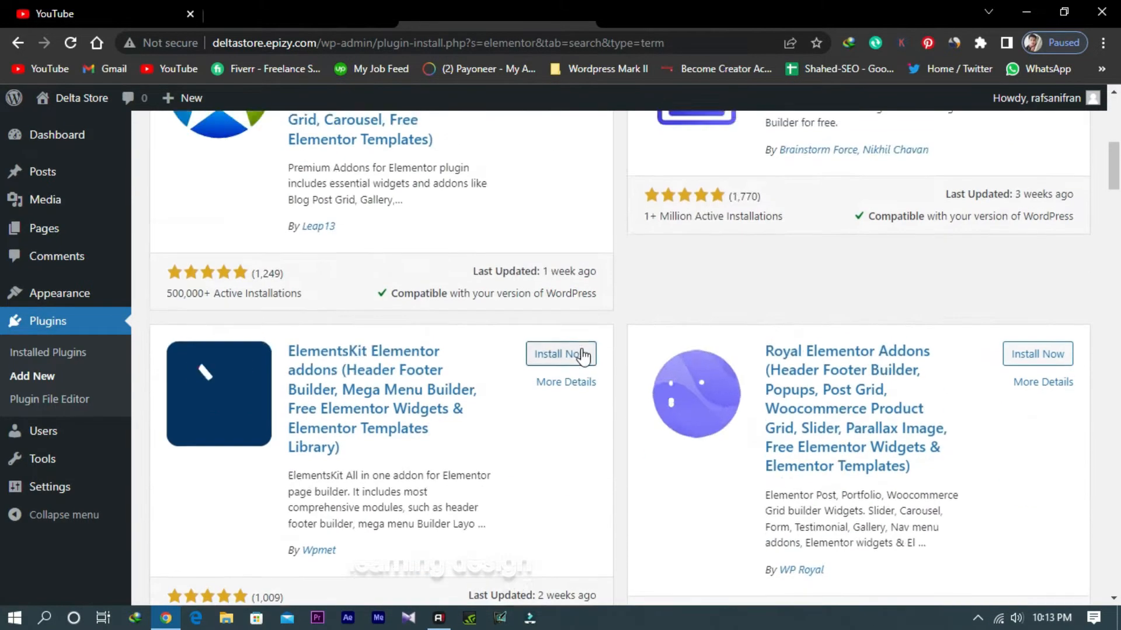
{"action": "scroll", "coordinate": [584, 356], "scroll_direction": "down", "scroll_amount": 2}
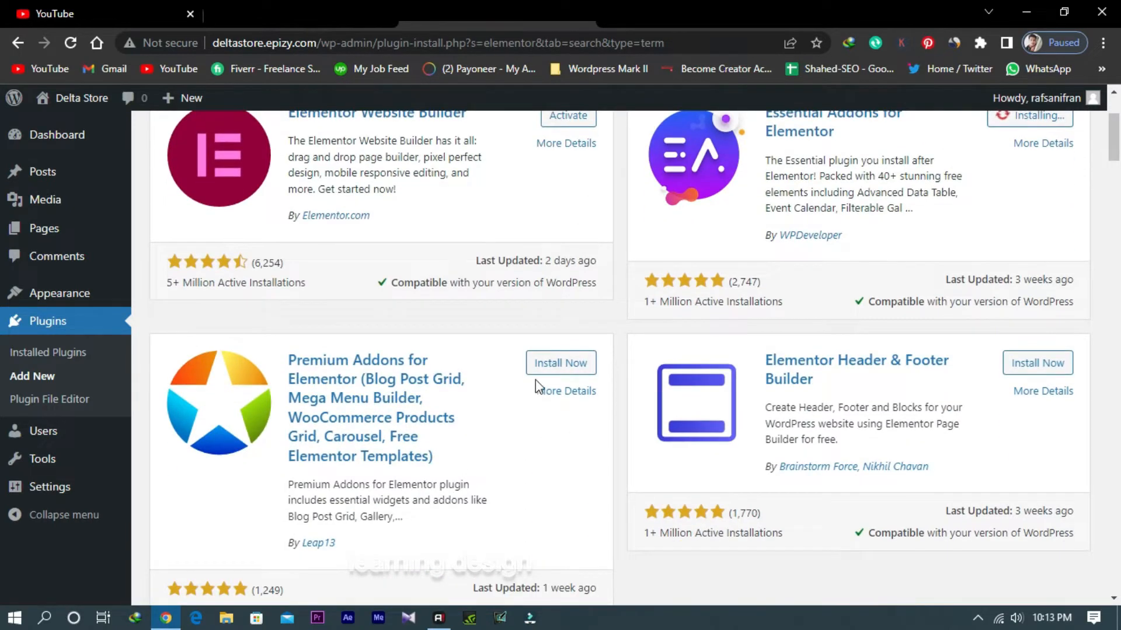
Install Premium Addons for Elementor by Leap13 and check the other Elementor add-ons in the search results
{"action": "left_click", "coordinate": [573, 375]}
{"action": "scroll", "coordinate": [624, 397], "scroll_direction": "up", "scroll_amount": 3}
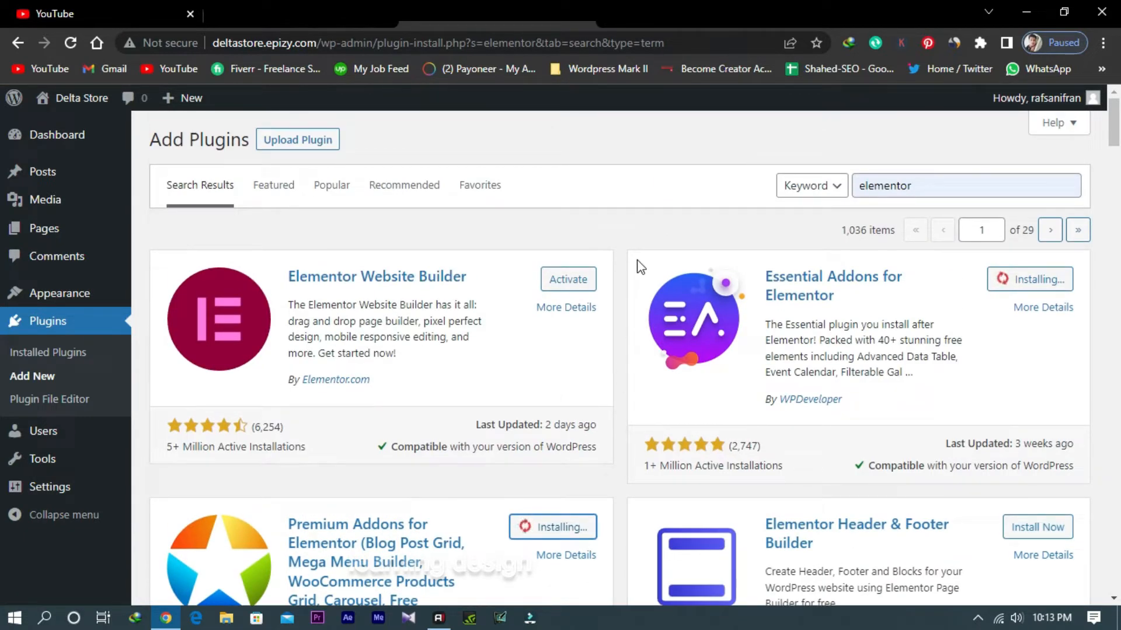
{"action": "scroll", "coordinate": [640, 266], "scroll_direction": "down", "scroll_amount": 2}
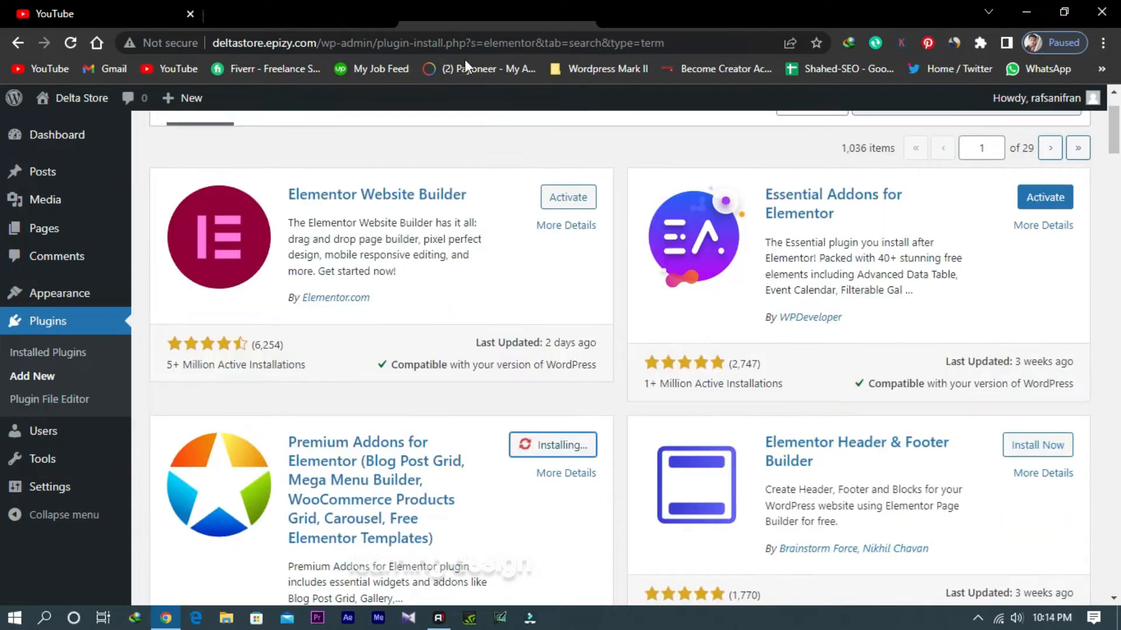
{"action": "scroll", "coordinate": [591, 453], "scroll_direction": "down", "scroll_amount": 12}
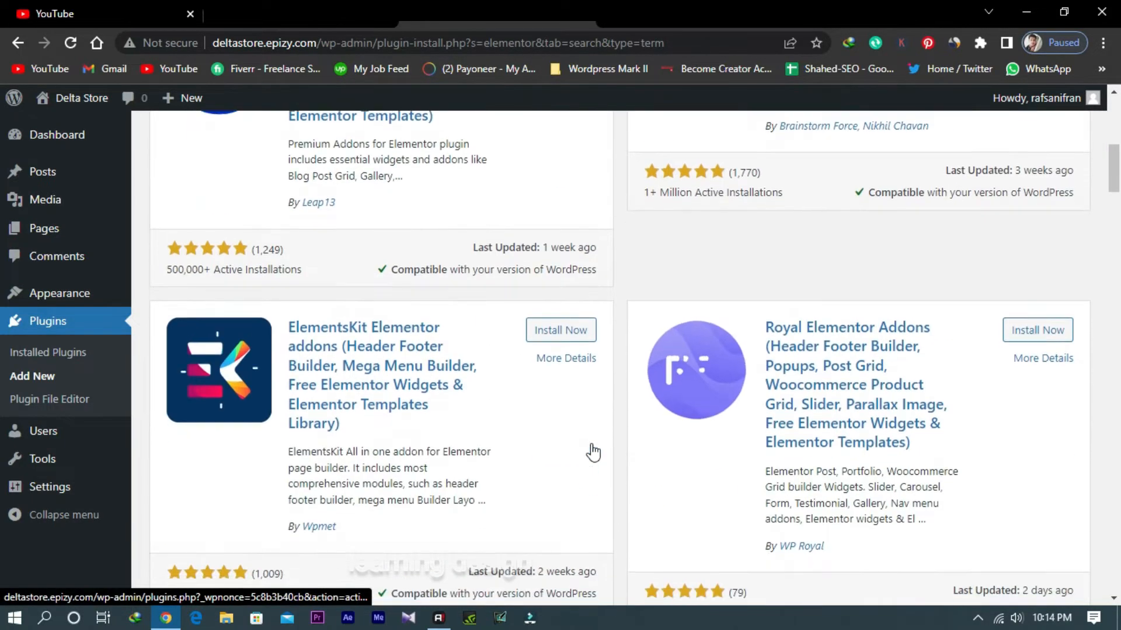
{"action": "scroll", "coordinate": [571, 418], "scroll_direction": "up", "scroll_amount": 2}
{"action": "scroll", "coordinate": [571, 418], "scroll_direction": "up", "scroll_amount": 15}
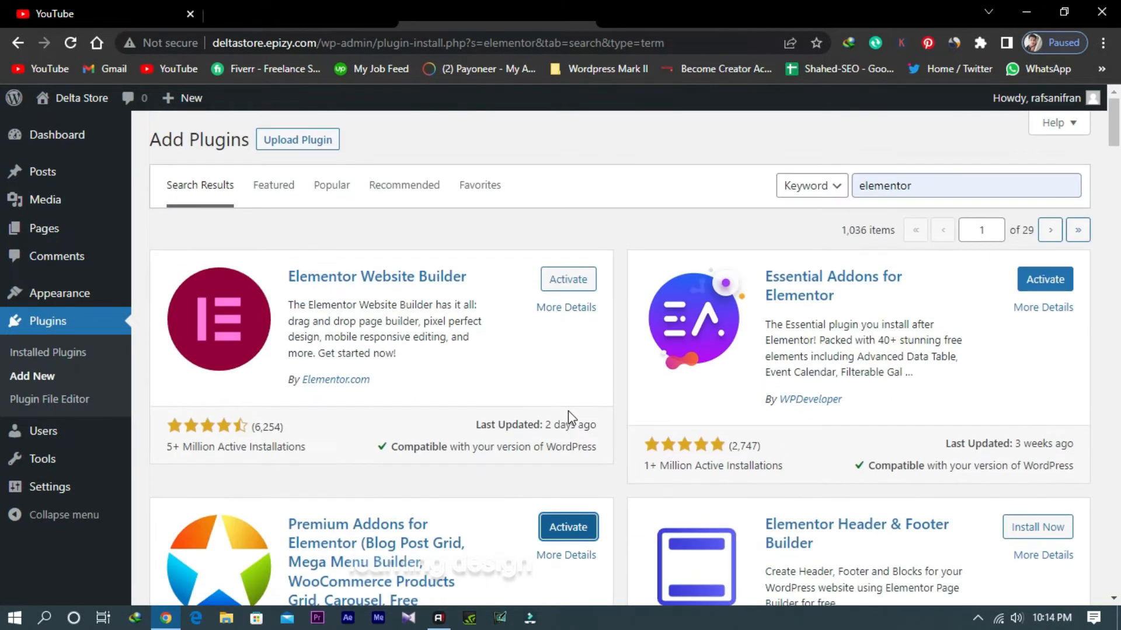
Switch to the popular plugins and install Contact Form 7
{"action": "left_click", "coordinate": [332, 186]}
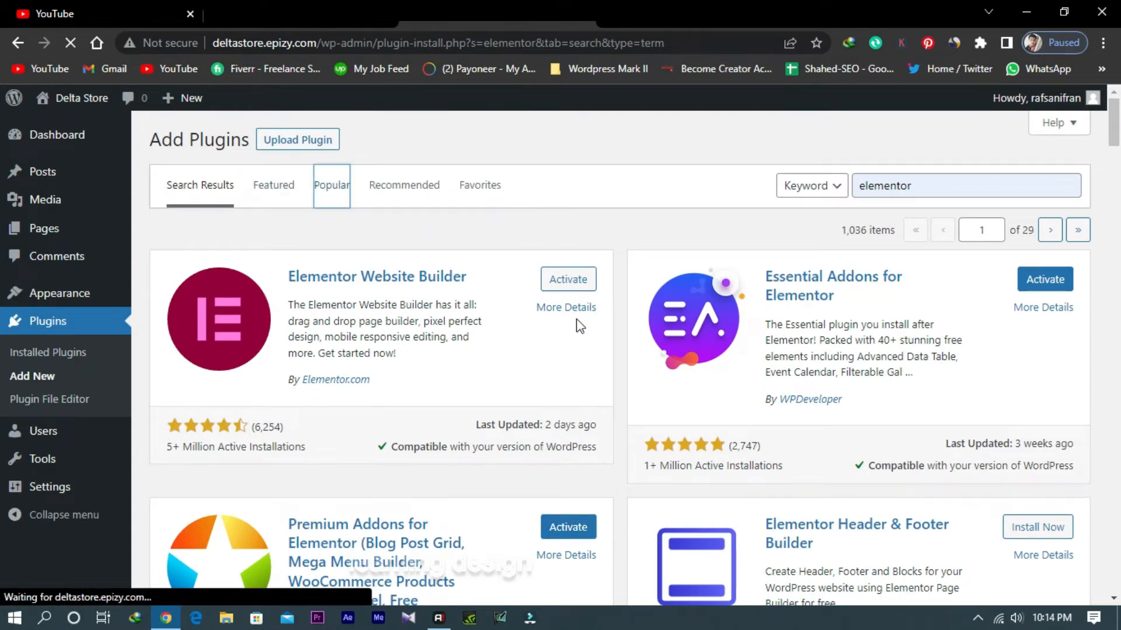
{"action": "scroll", "coordinate": [542, 321], "scroll_direction": "down", "scroll_amount": 1}
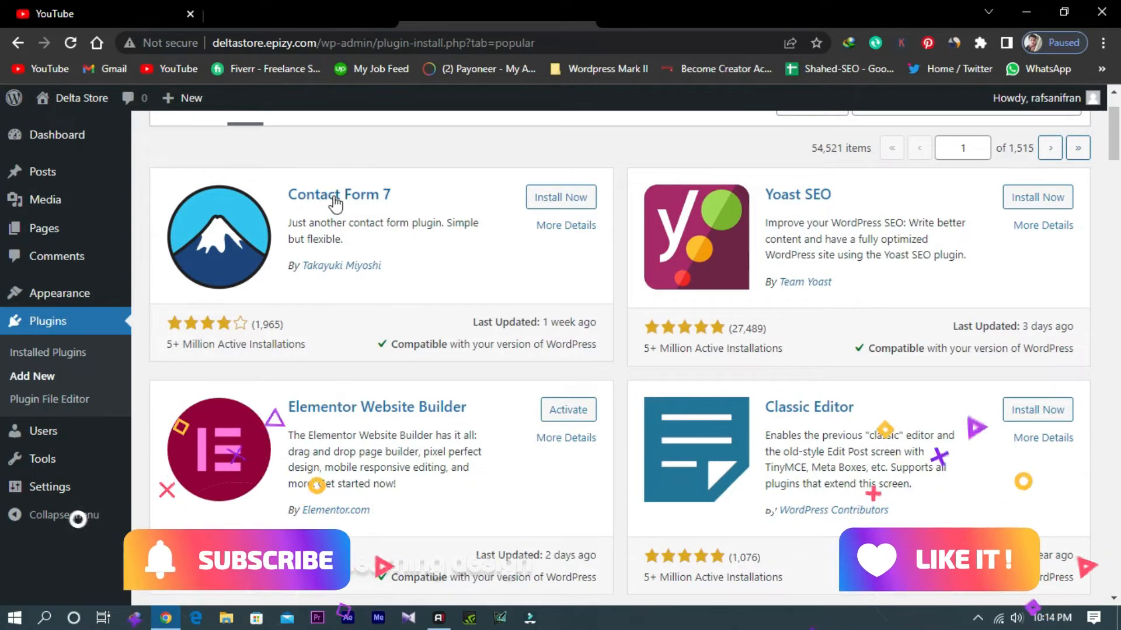
{"action": "left_click", "coordinate": [578, 200]}
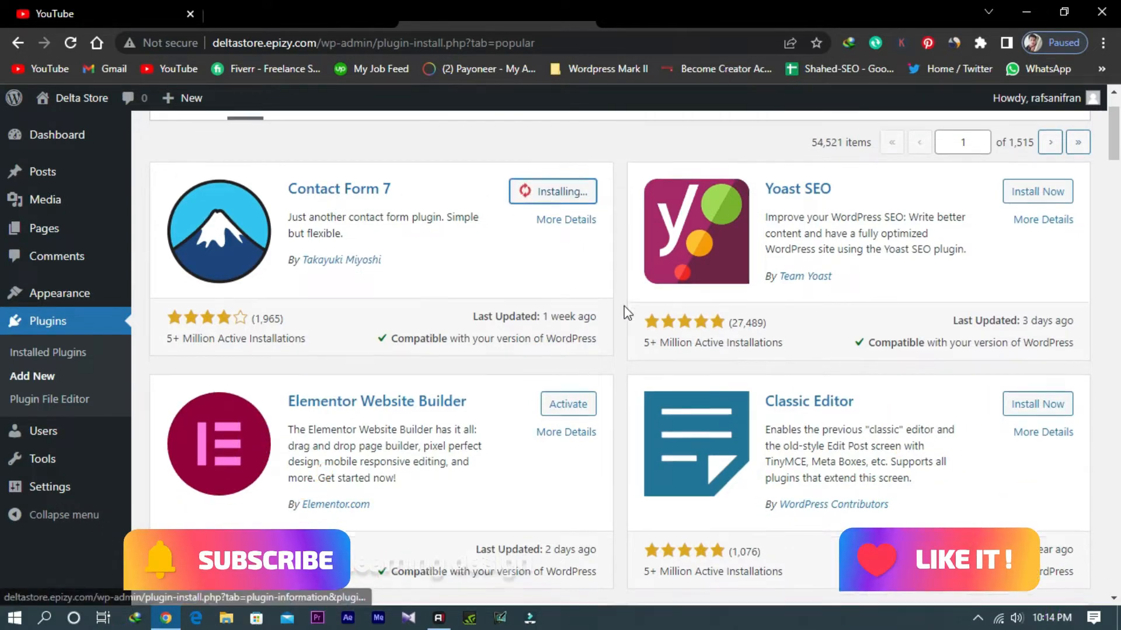
Find LiteSpeed Cache among the popular plugins and install it
{"action": "scroll", "coordinate": [625, 313], "scroll_direction": "down", "scroll_amount": 7}
{"action": "scroll", "coordinate": [621, 337], "scroll_direction": "down", "scroll_amount": 9}
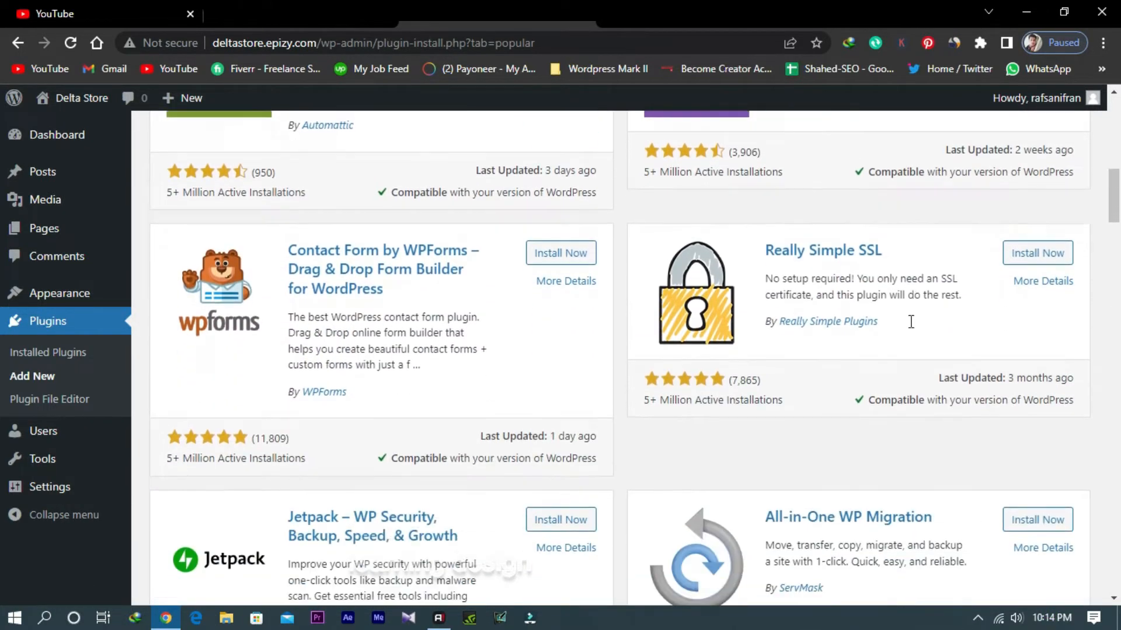
{"action": "scroll", "coordinate": [621, 336], "scroll_direction": "down", "scroll_amount": 8}
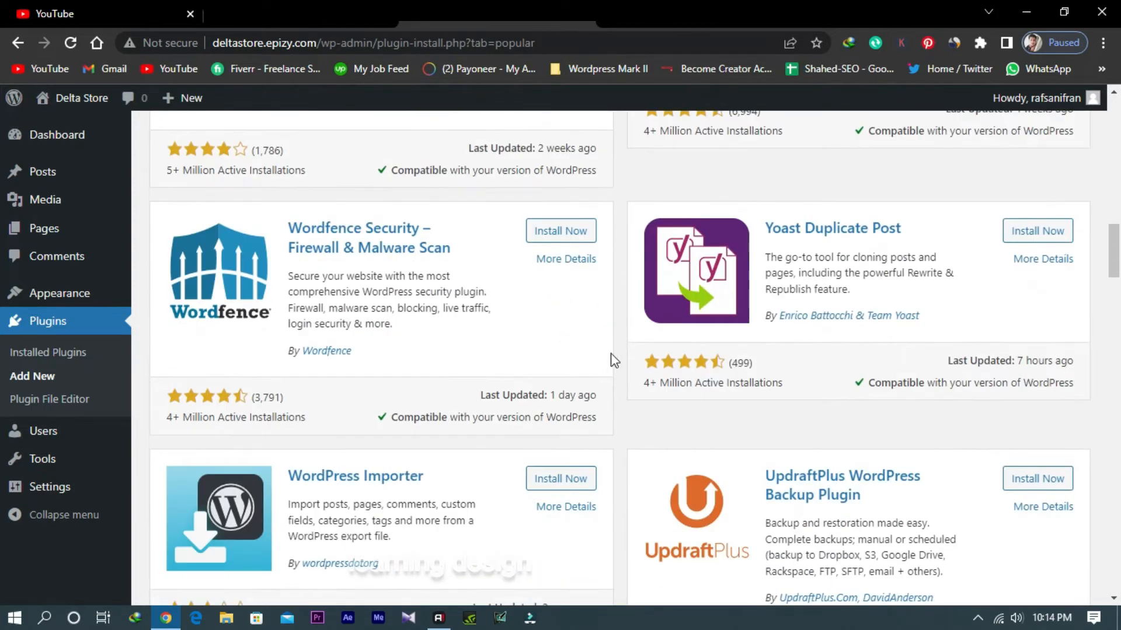
{"action": "scroll", "coordinate": [766, 370], "scroll_direction": "down", "scroll_amount": 8}
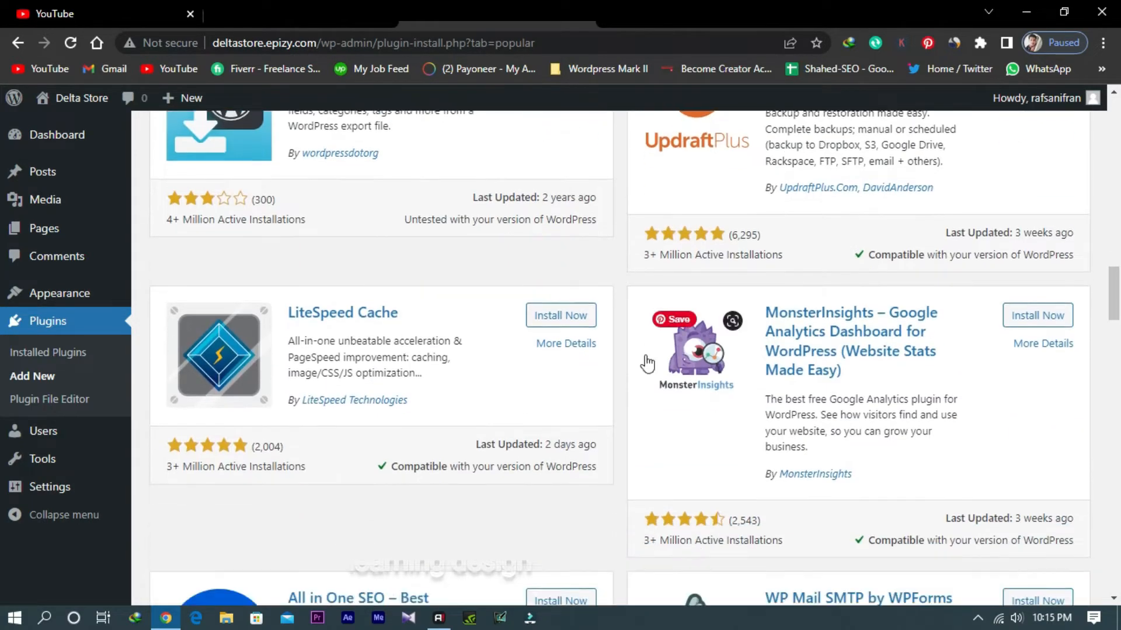
{"action": "scroll", "coordinate": [630, 363], "scroll_direction": "up", "scroll_amount": 4}
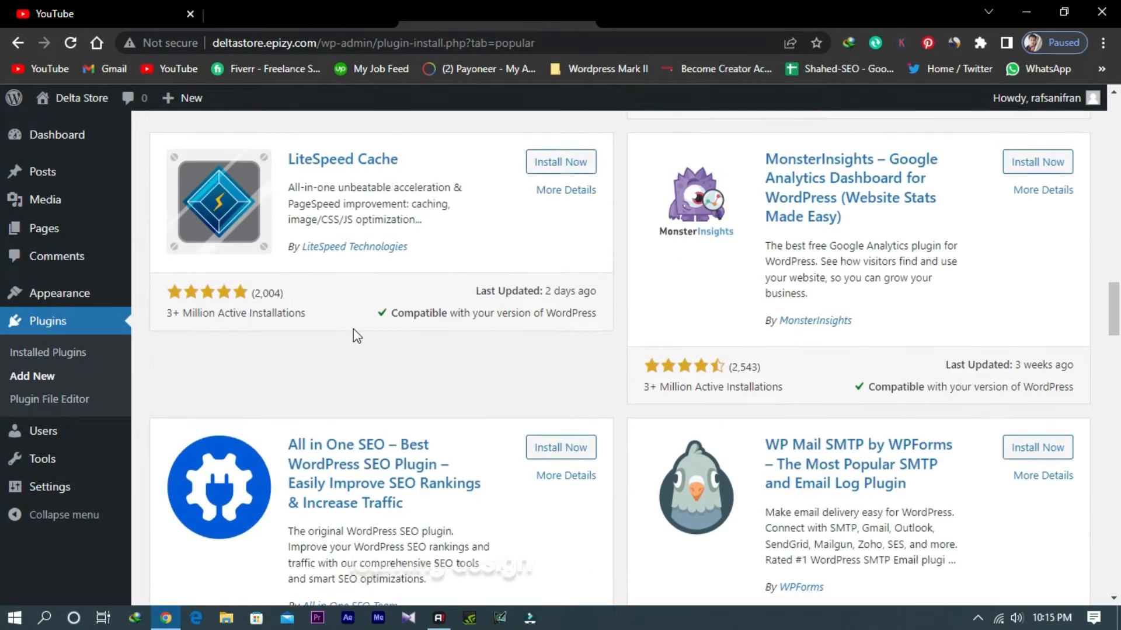
{"action": "scroll", "coordinate": [353, 328], "scroll_direction": "up", "scroll_amount": 1}
{"action": "left_click", "coordinate": [569, 238]}
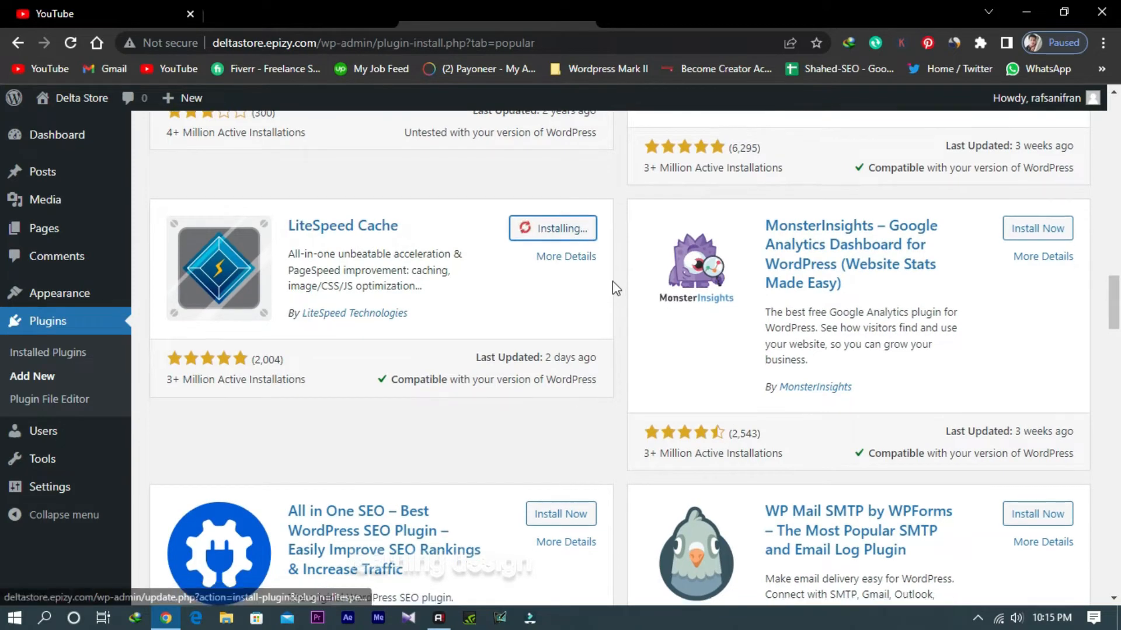
Find the Smush image optimization plugin by WPMU DEV among the popular plugins and install it
{"action": "scroll", "coordinate": [612, 284], "scroll_direction": "down", "scroll_amount": 11}
{"action": "scroll", "coordinate": [854, 288], "scroll_direction": "down", "scroll_amount": 4}
{"action": "scroll", "coordinate": [854, 287], "scroll_direction": "down", "scroll_amount": 10}
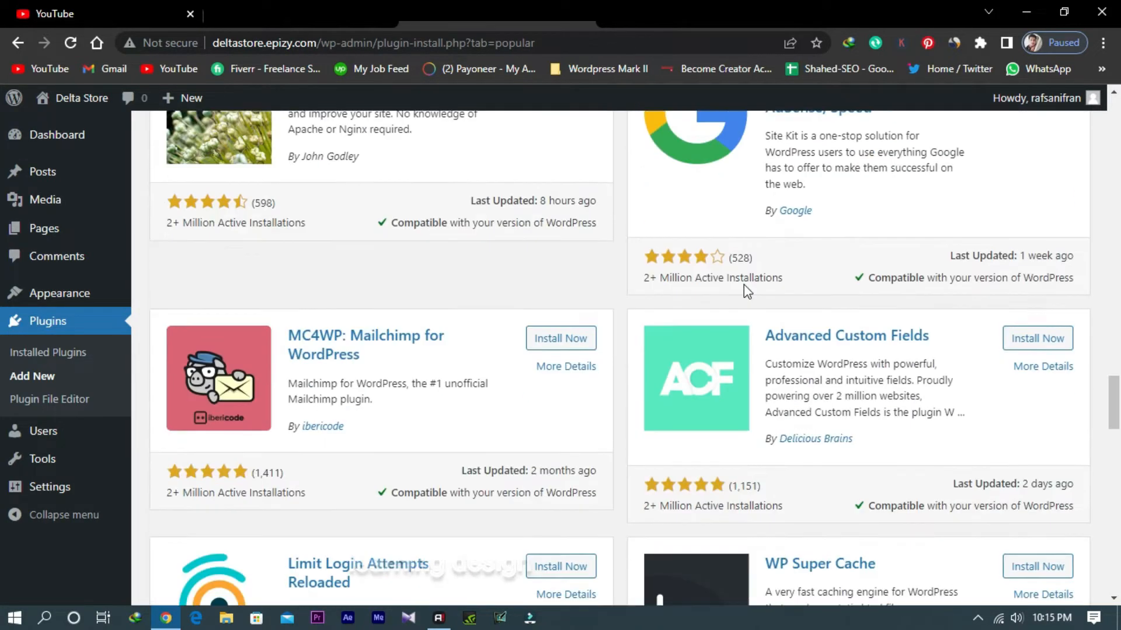
{"action": "scroll", "coordinate": [621, 302], "scroll_direction": "up", "scroll_amount": 7}
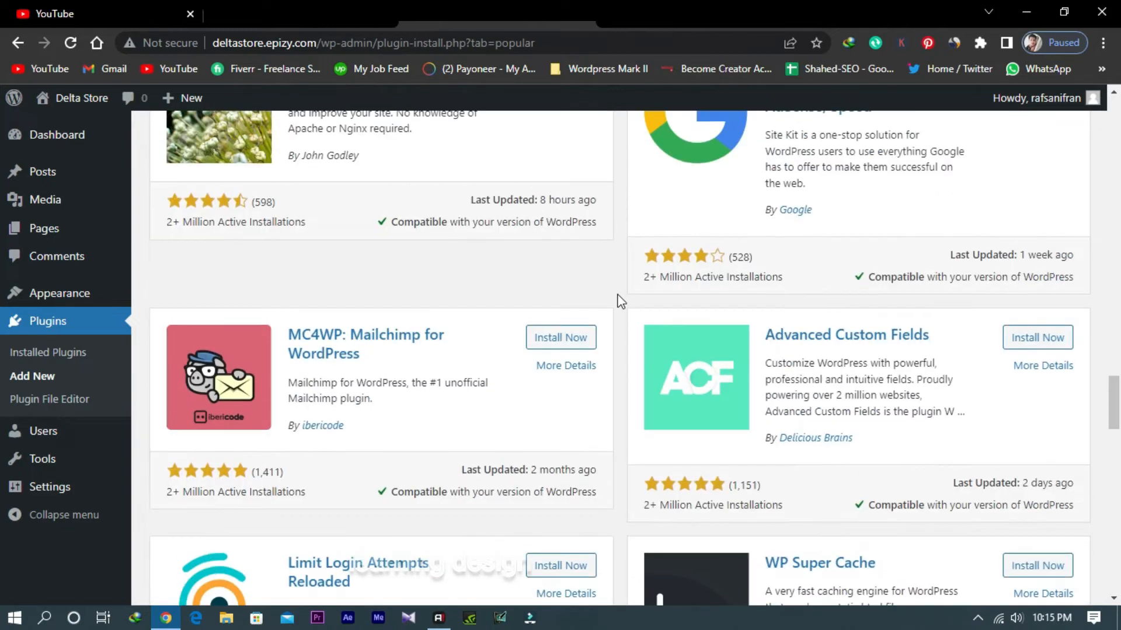
{"action": "scroll", "coordinate": [620, 302], "scroll_direction": "down", "scroll_amount": 11}
{"action": "scroll", "coordinate": [619, 301], "scroll_direction": "down", "scroll_amount": 3}
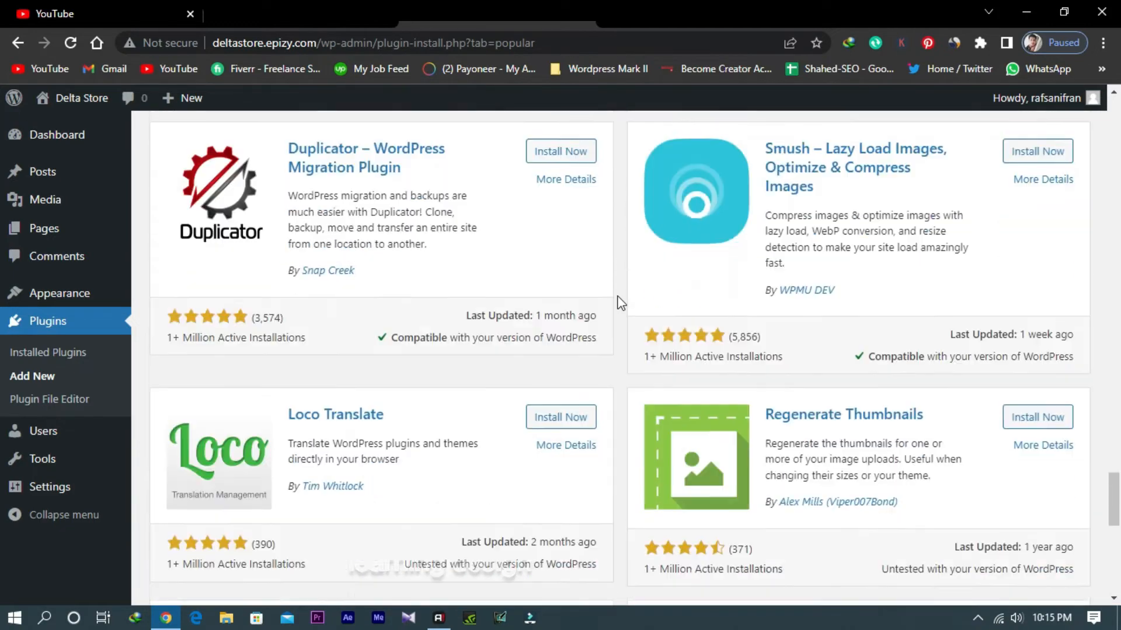
{"action": "scroll", "coordinate": [619, 301], "scroll_direction": "up", "scroll_amount": 2}
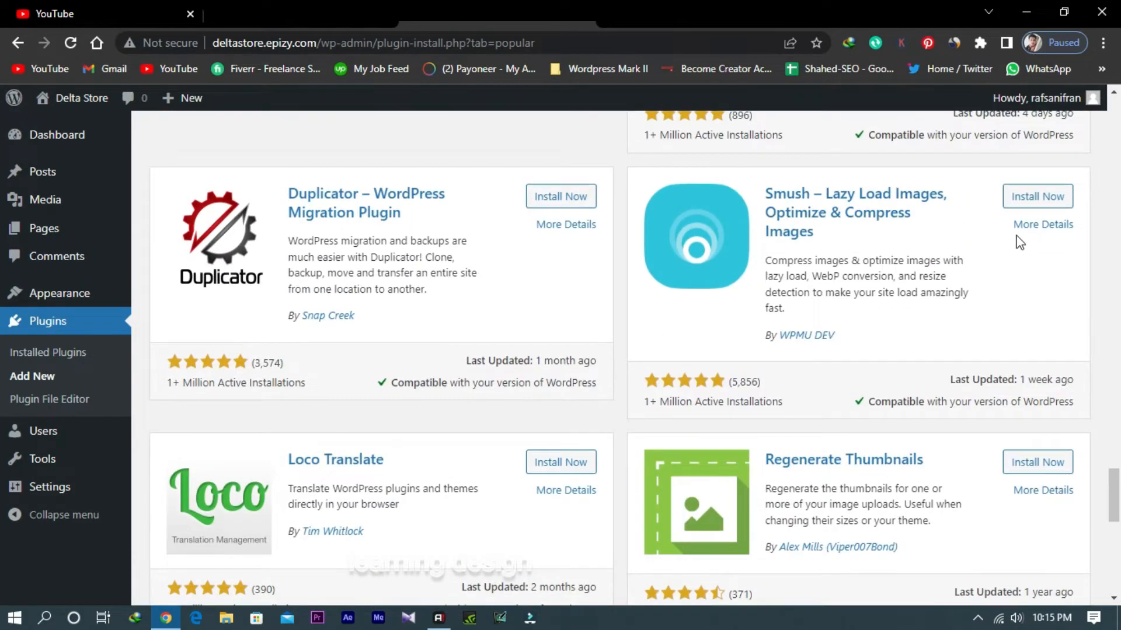
{"action": "left_click", "coordinate": [1029, 200]}
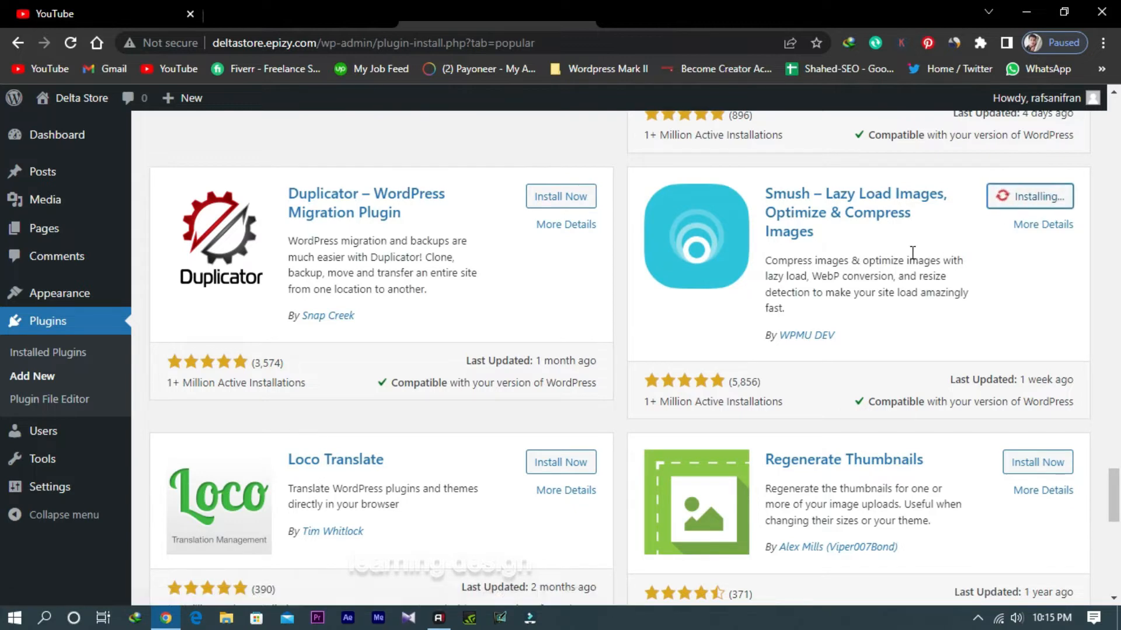
Look through the remaining popular plugins for any other useful ones
{"action": "scroll", "coordinate": [913, 249], "scroll_direction": "down", "scroll_amount": 7}
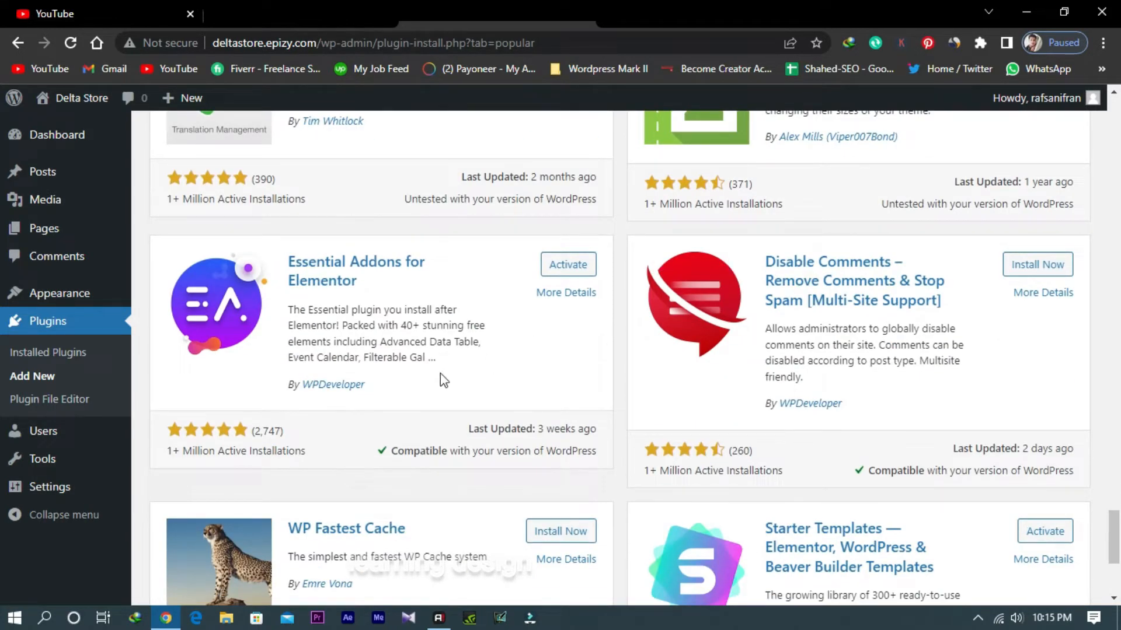
{"action": "scroll", "coordinate": [841, 403], "scroll_direction": "down", "scroll_amount": 1}
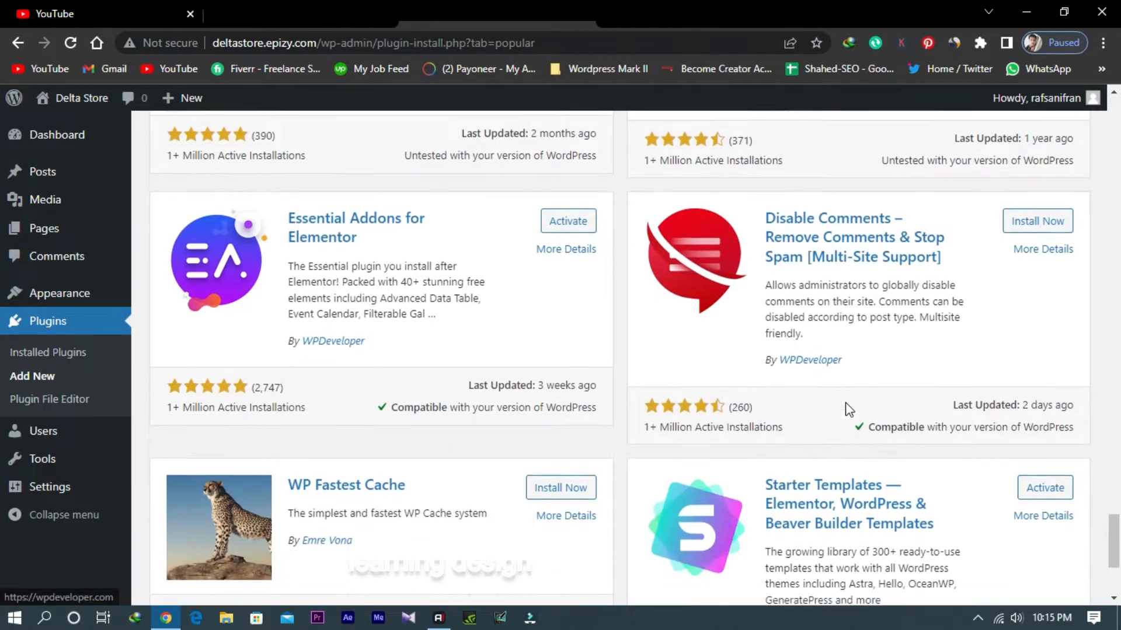
{"action": "scroll", "coordinate": [627, 385], "scroll_direction": "up", "scroll_amount": 15}
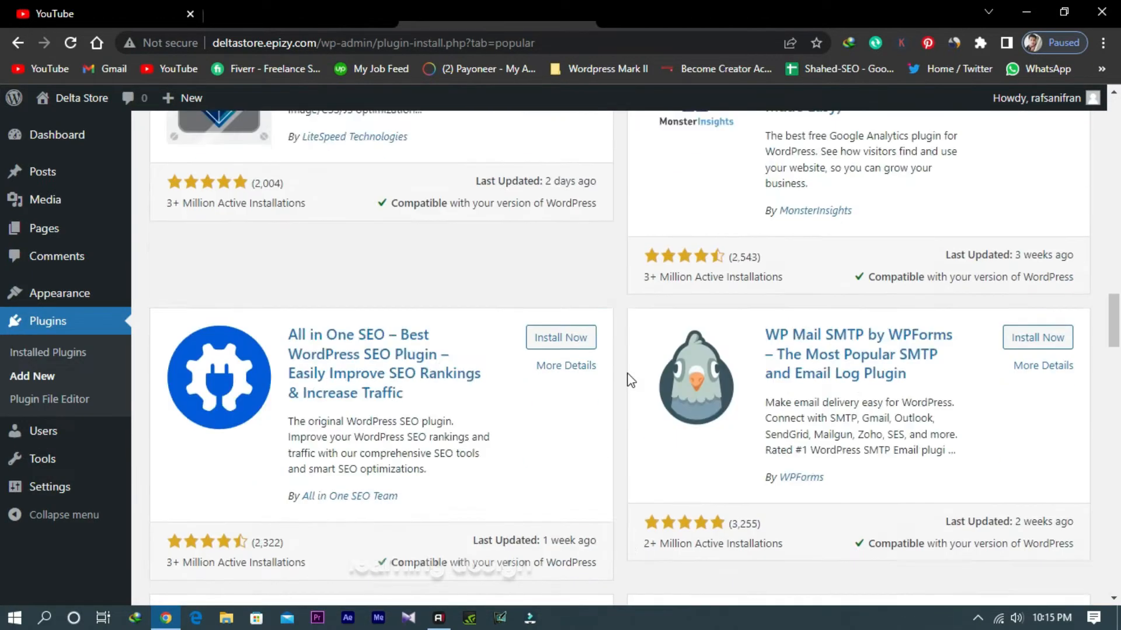
{"action": "scroll", "coordinate": [630, 380], "scroll_direction": "down", "scroll_amount": 15}
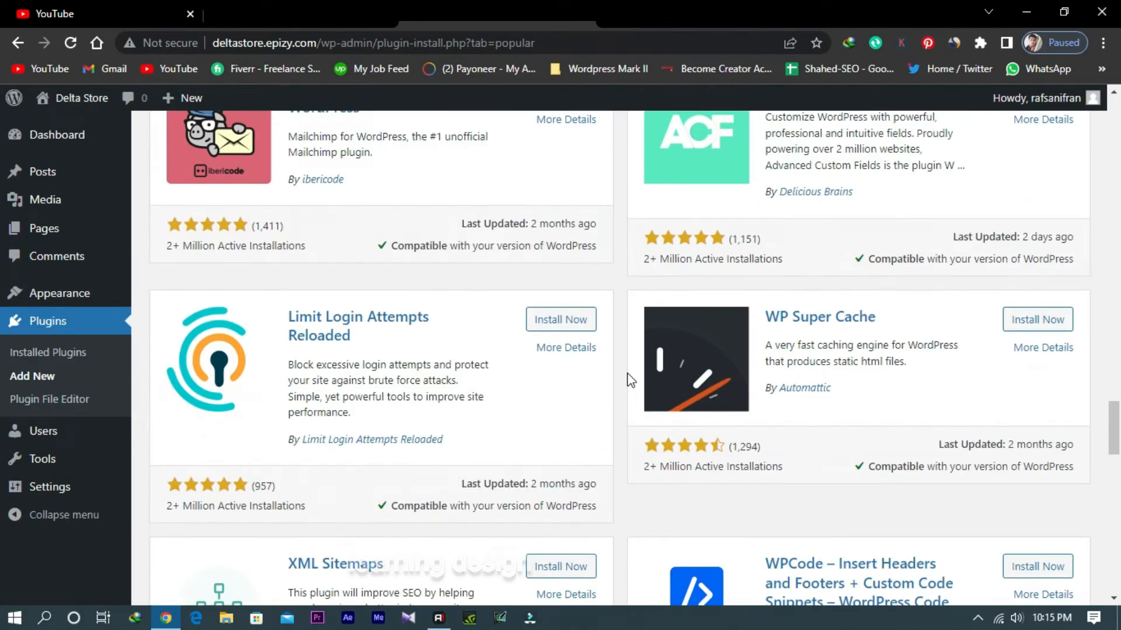
{"action": "scroll", "coordinate": [630, 381], "scroll_direction": "up", "scroll_amount": 20}
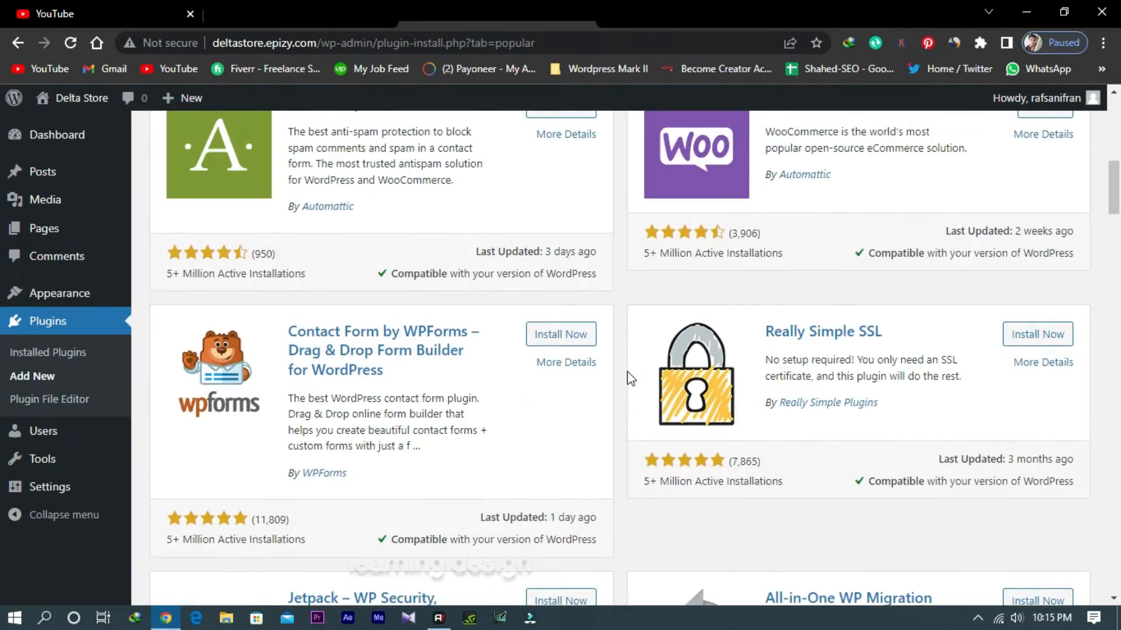
{"action": "scroll", "coordinate": [630, 379], "scroll_direction": "up", "scroll_amount": 3}
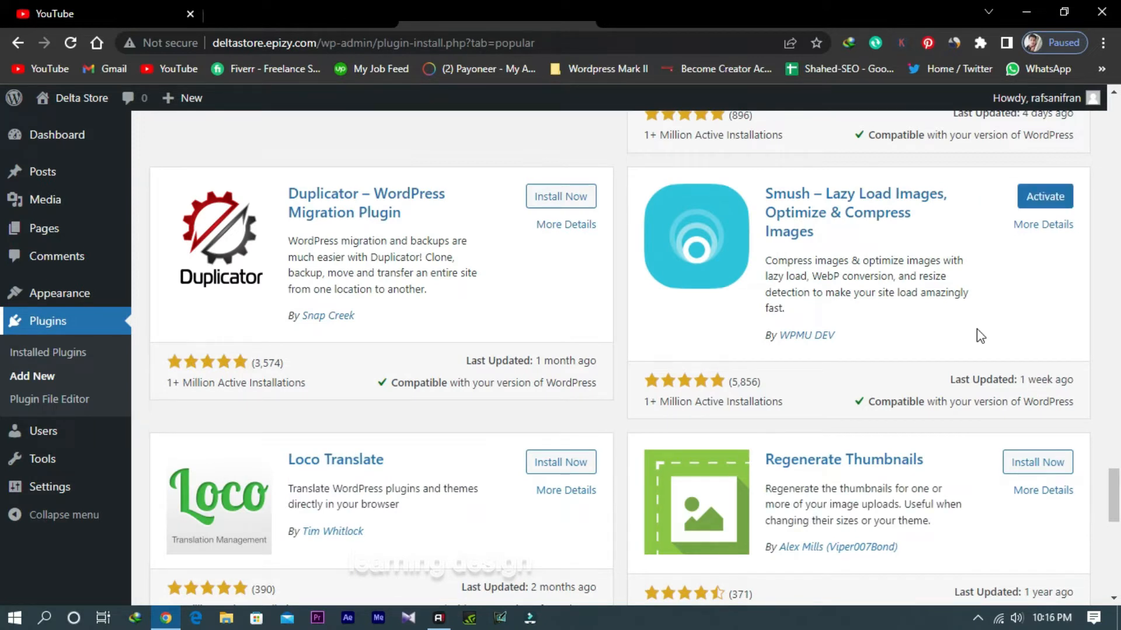
Review the installed plugins and activate all of them with a single bulk action
{"action": "left_click", "coordinate": [45, 325]}
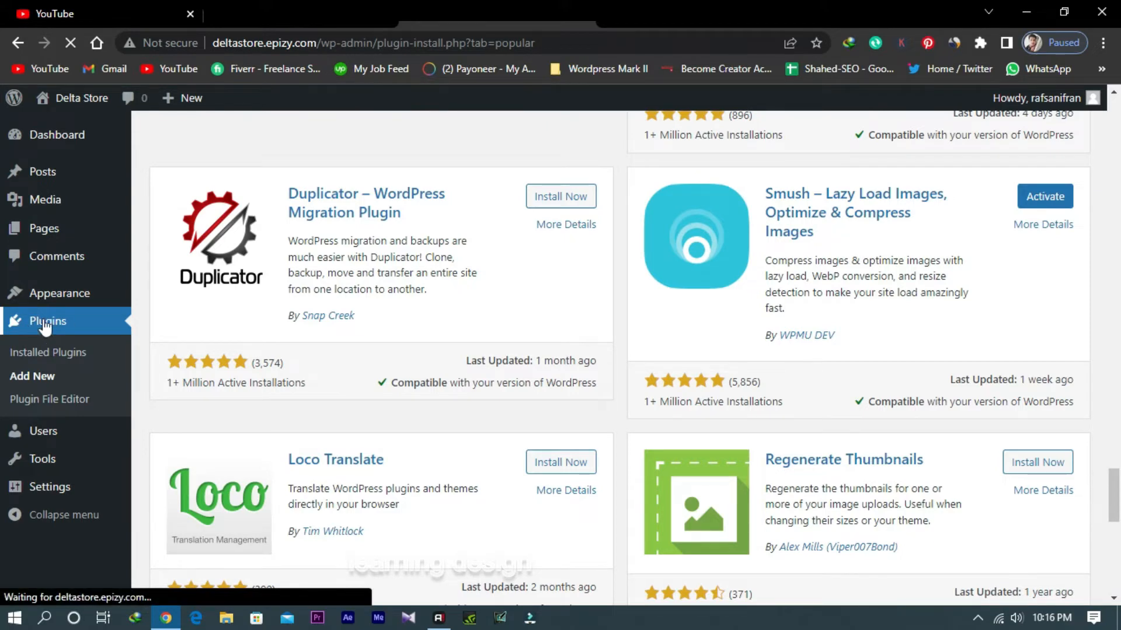
{"action": "scroll", "coordinate": [288, 400], "scroll_direction": "down", "scroll_amount": 6}
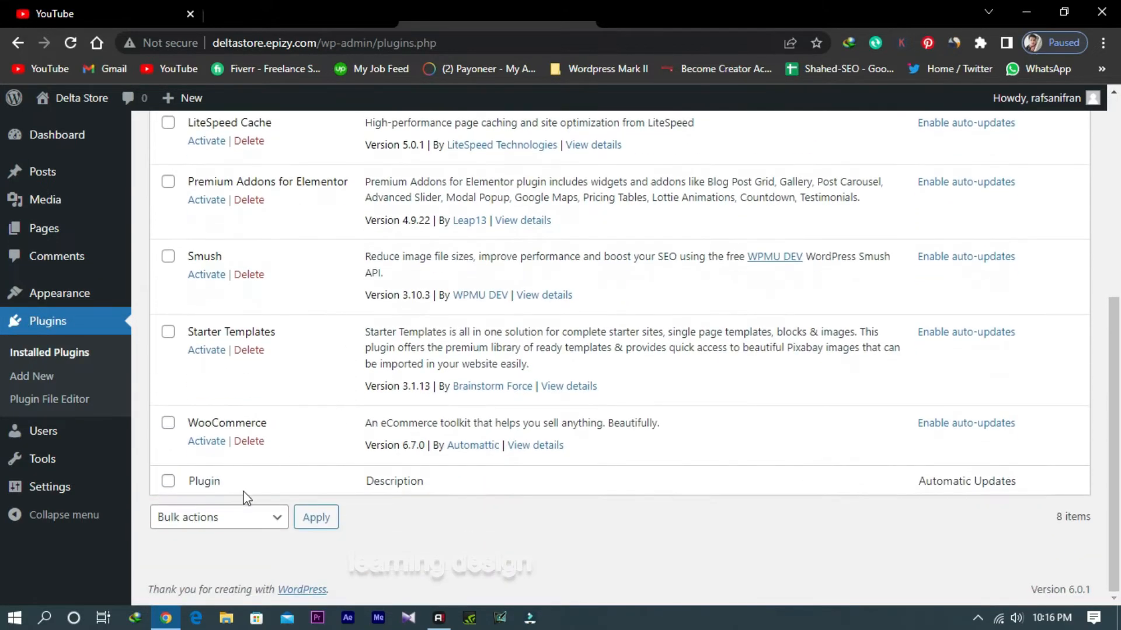
{"action": "scroll", "coordinate": [246, 498], "scroll_direction": "up", "scroll_amount": 5}
{"action": "scroll", "coordinate": [250, 483], "scroll_direction": "down", "scroll_amount": 6}
{"action": "scroll", "coordinate": [270, 488], "scroll_direction": "up", "scroll_amount": 6}
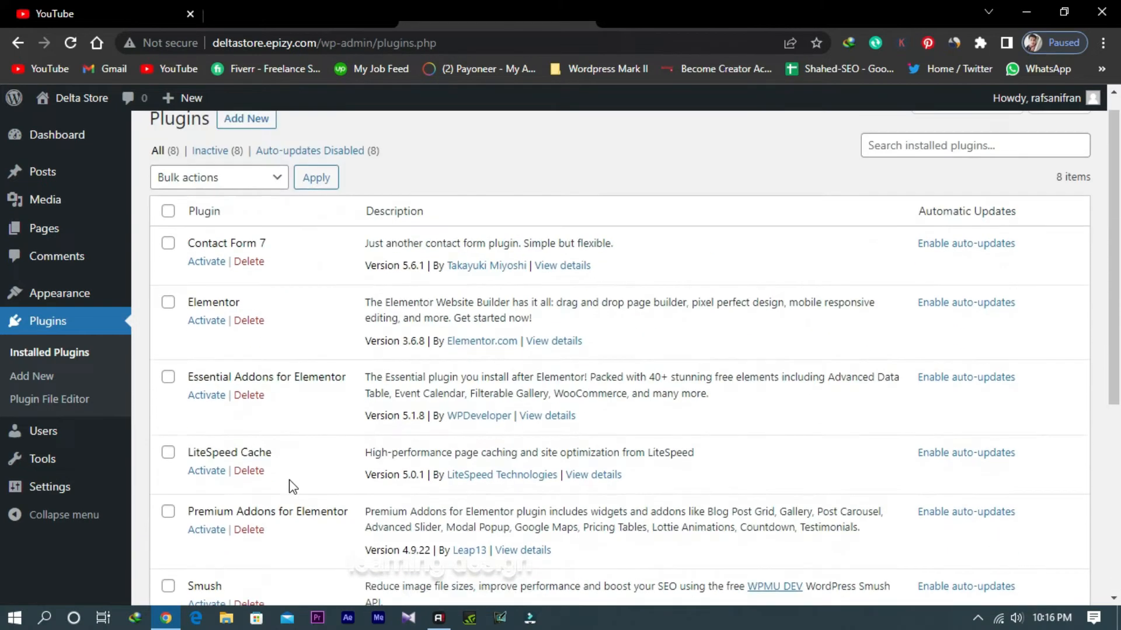
{"action": "left_click", "coordinate": [168, 233]}
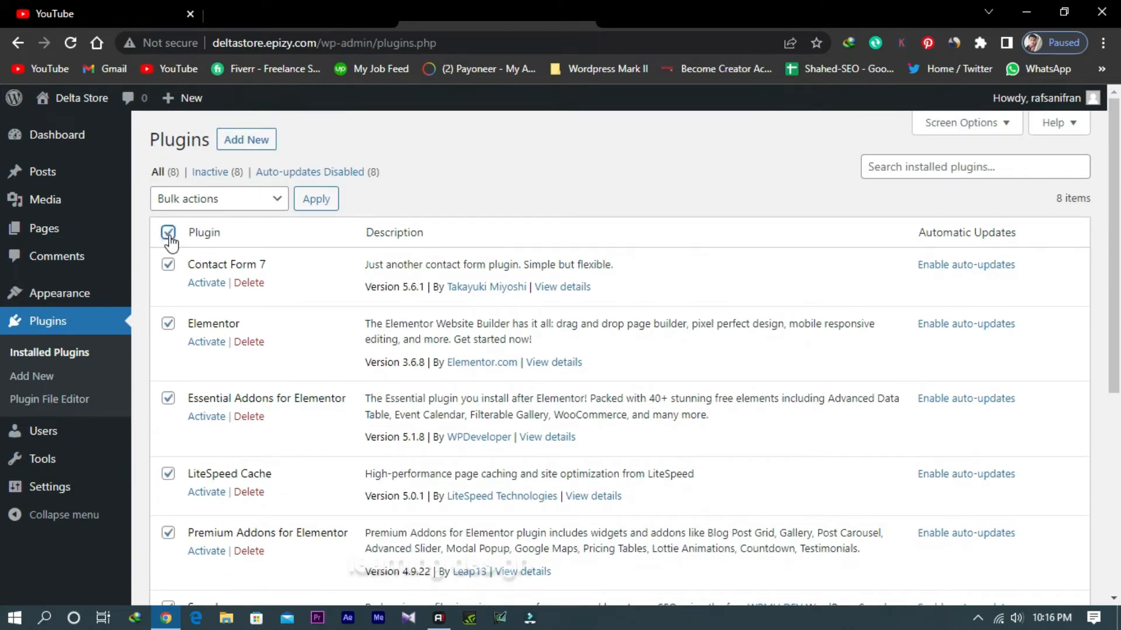
{"action": "left_click", "coordinate": [233, 204]}
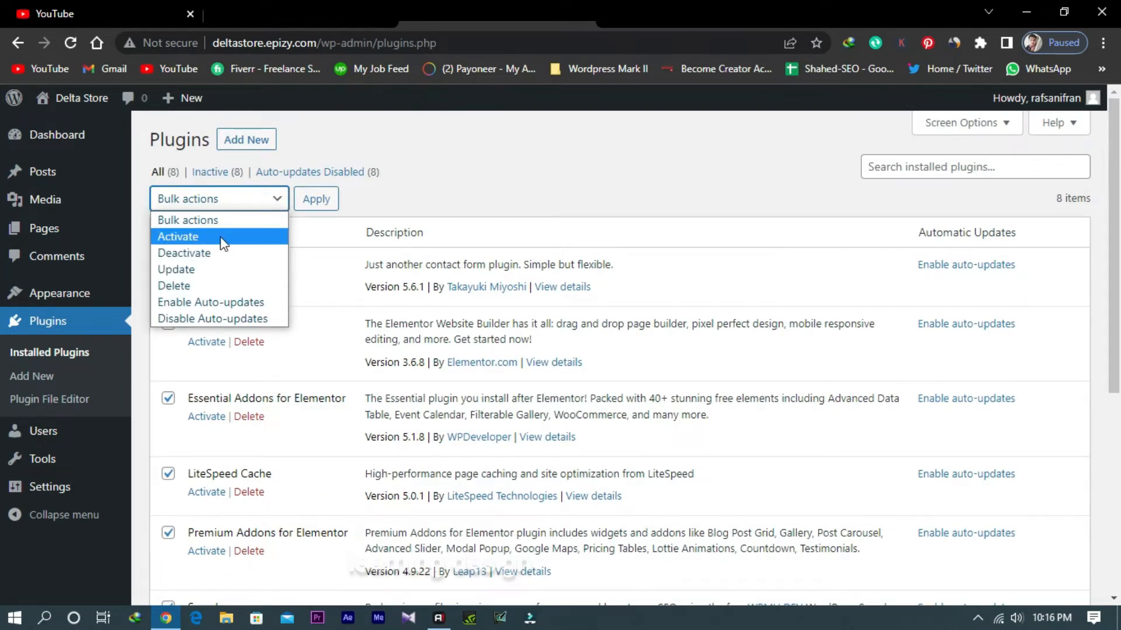
{"action": "left_click", "coordinate": [220, 237]}
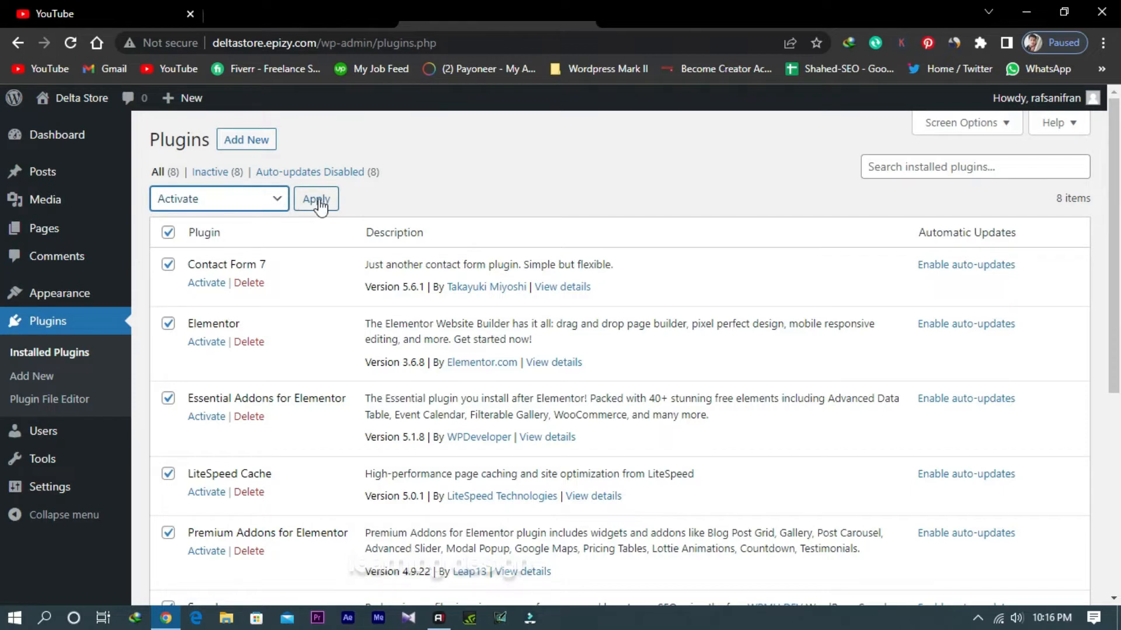
{"action": "left_click", "coordinate": [320, 203]}
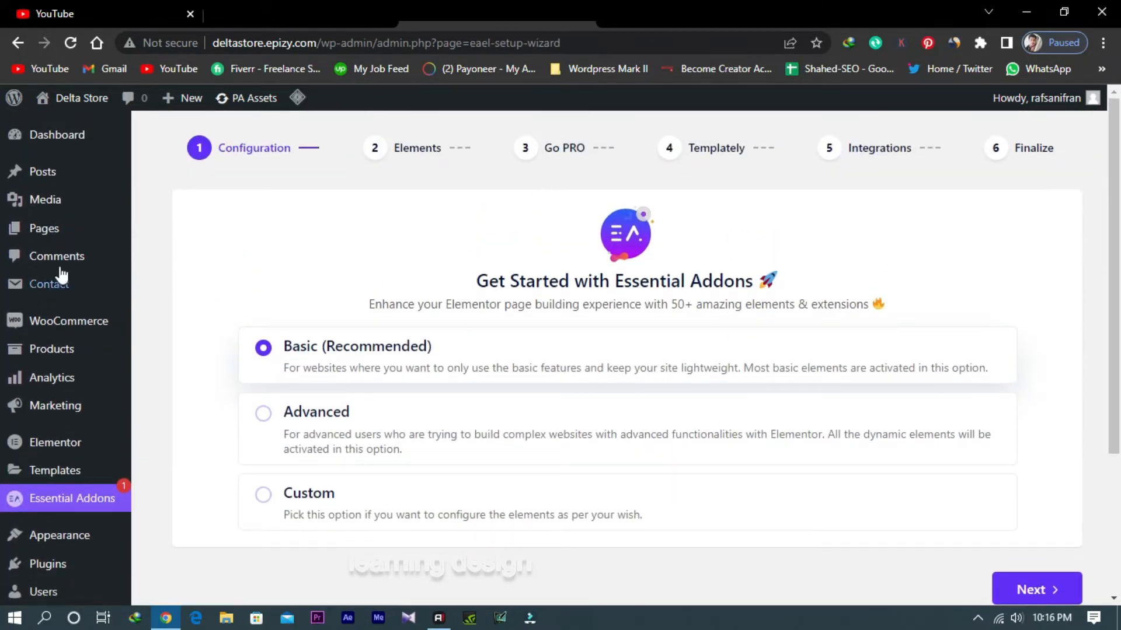
Return to the dashboard, decline the Essential Addons and Smush offers, and dismiss the store's secure connection notice
{"action": "left_click", "coordinate": [94, 139]}
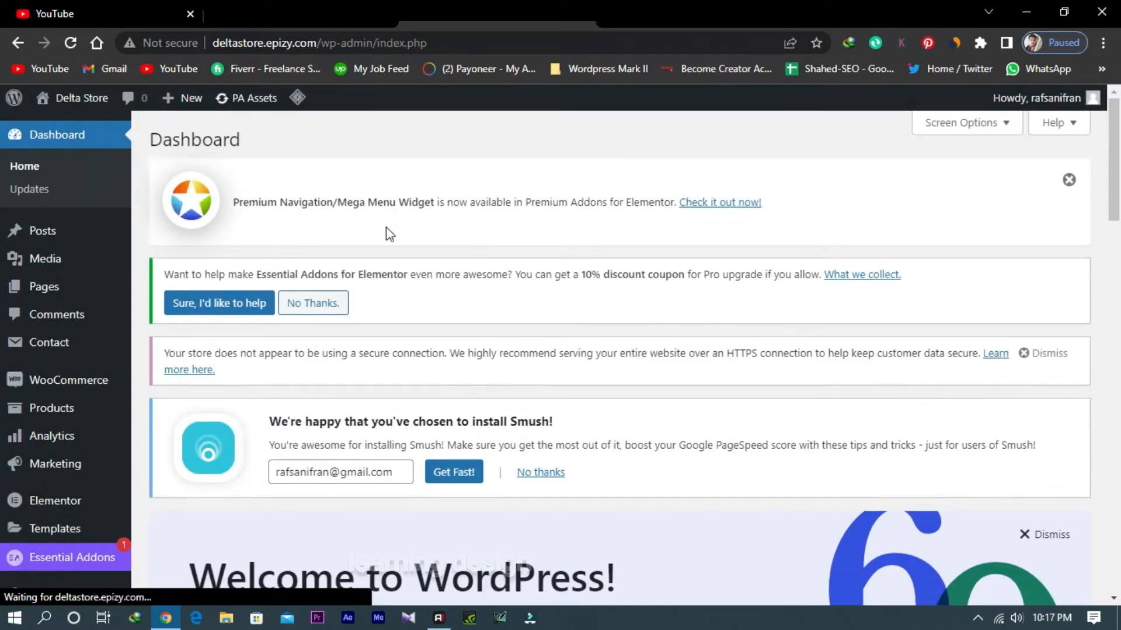
{"action": "left_click", "coordinate": [324, 305]}
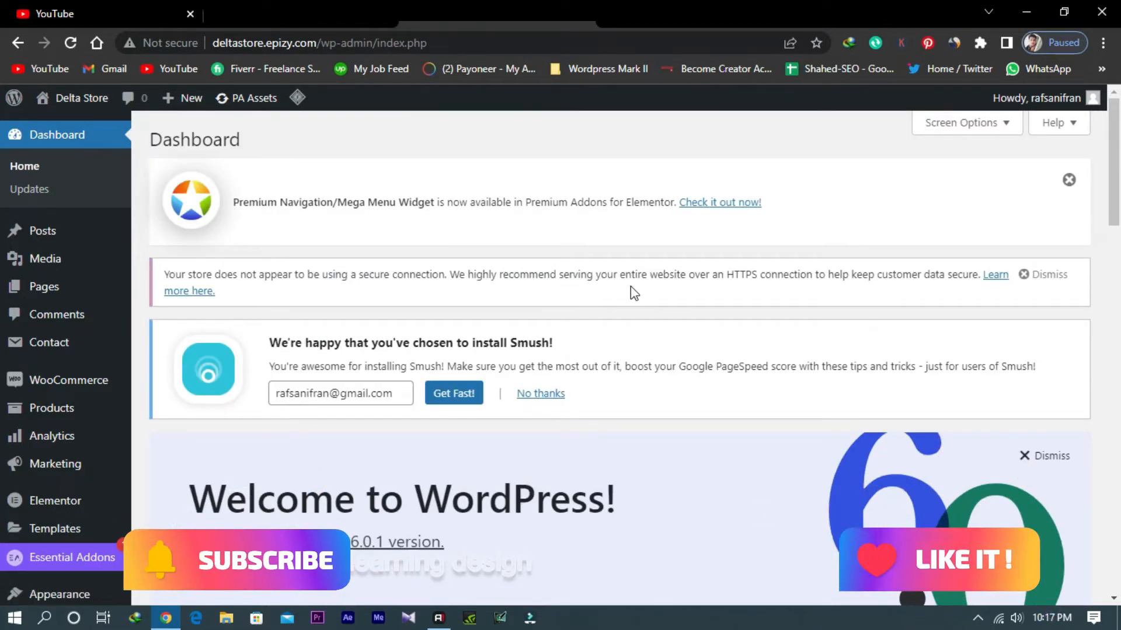
{"action": "left_click", "coordinate": [1036, 285]}
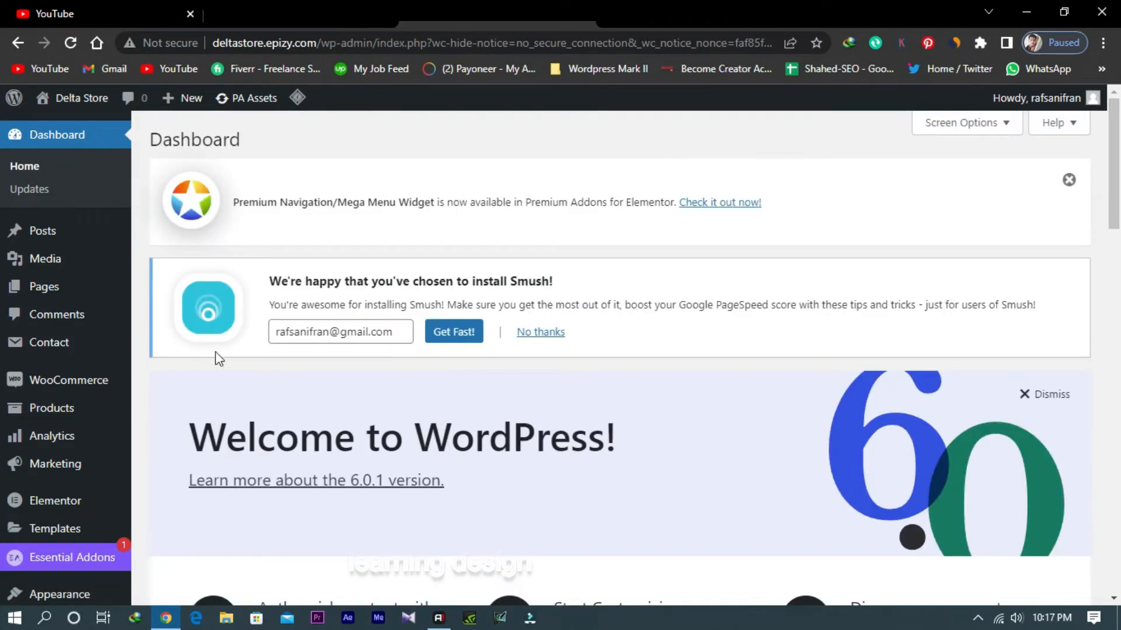
{"action": "scroll", "coordinate": [403, 392], "scroll_direction": "down", "scroll_amount": 5}
{"action": "scroll", "coordinate": [403, 392], "scroll_direction": "up", "scroll_amount": 5}
{"action": "left_click", "coordinate": [536, 332]}
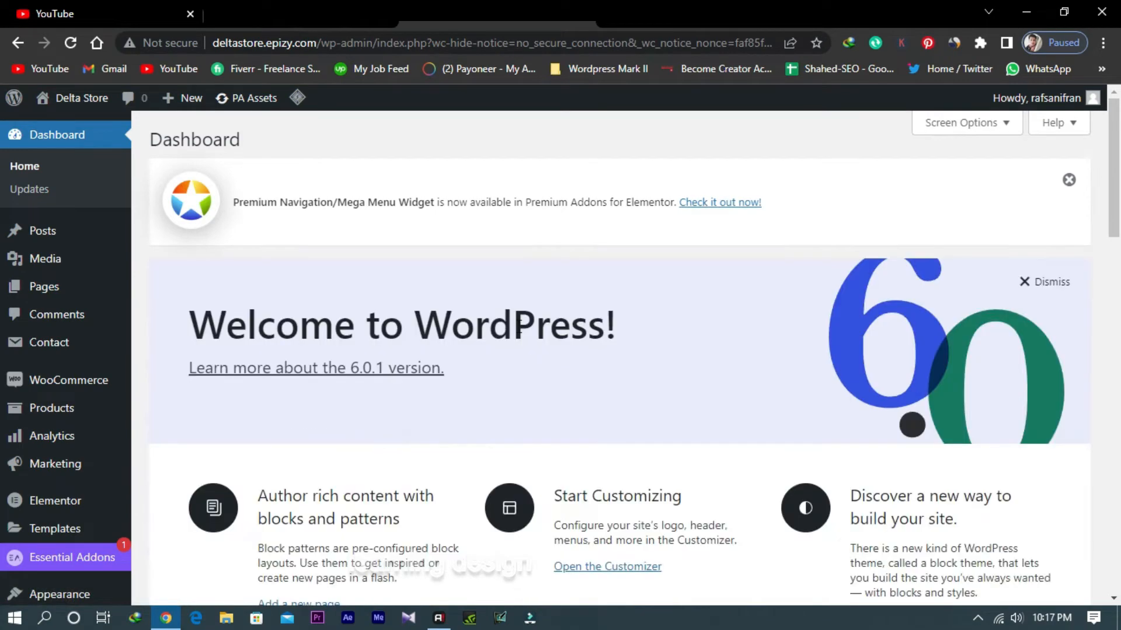
{"action": "scroll", "coordinate": [448, 233], "scroll_direction": "down", "scroll_amount": 15}
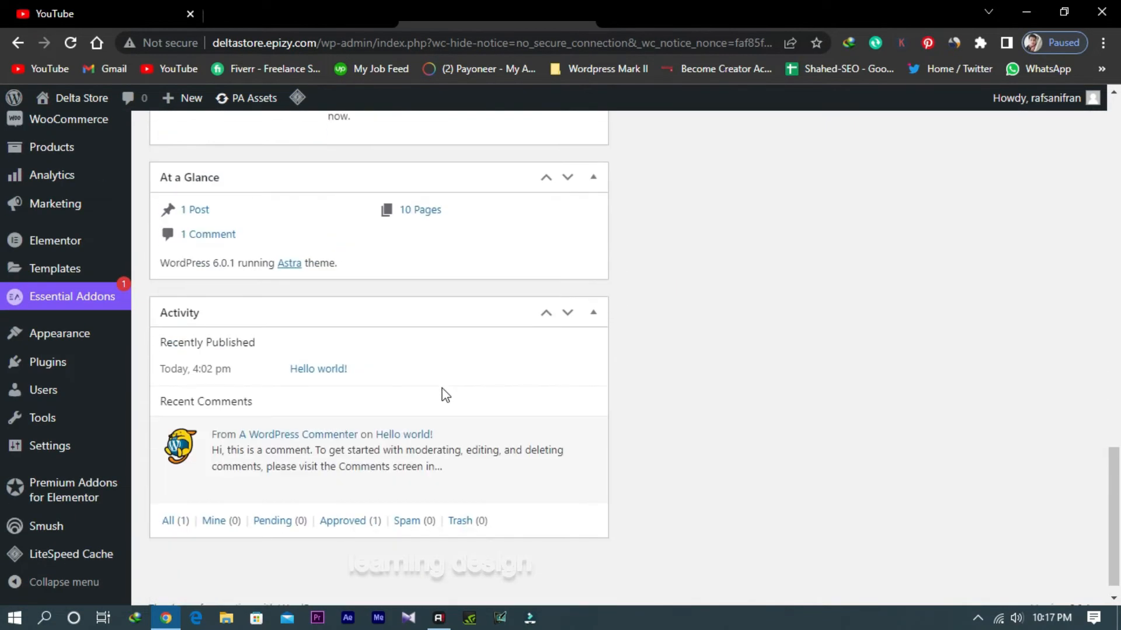
Hide all eight screen elements on the dashboard, from WooCommerce Setup through Welcome, and close the screen options
{"action": "scroll", "coordinate": [444, 391], "scroll_direction": "up", "scroll_amount": 13}
{"action": "scroll", "coordinate": [446, 388], "scroll_direction": "up", "scroll_amount": 3}
{"action": "left_click", "coordinate": [969, 125]}
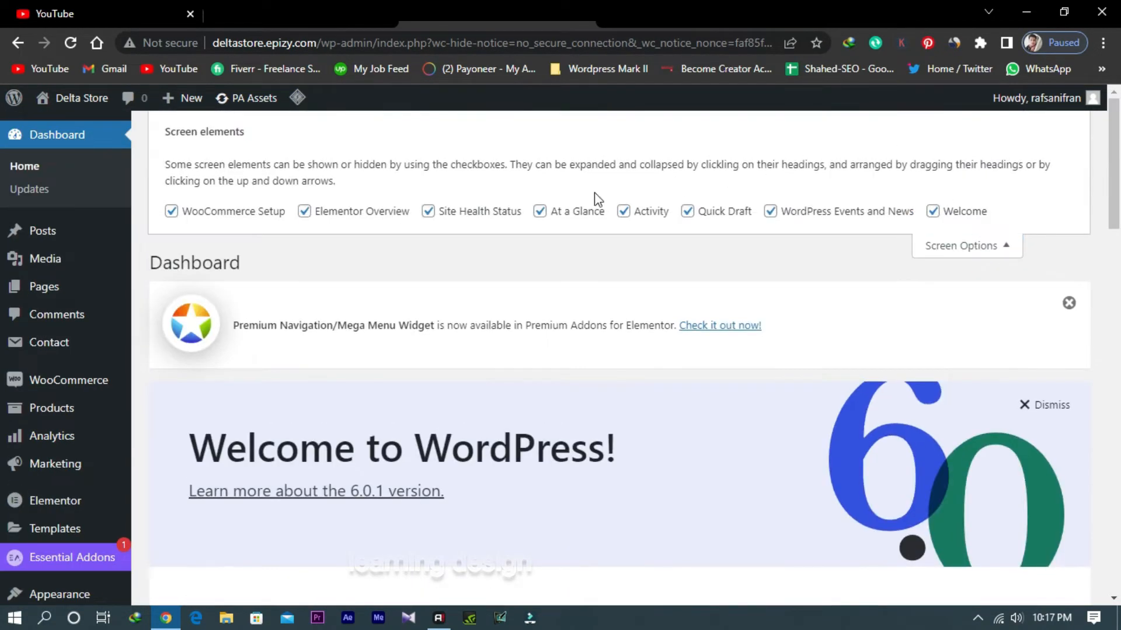
{"action": "left_click", "coordinate": [190, 221]}
{"action": "left_click", "coordinate": [304, 212]}
{"action": "left_click", "coordinate": [428, 213]}
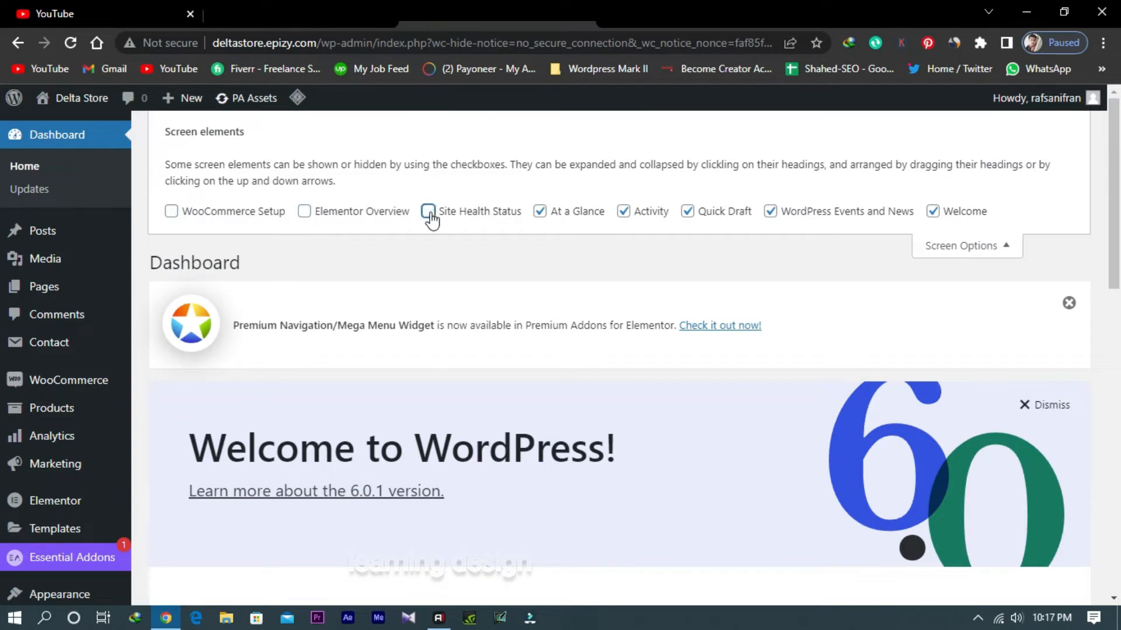
{"action": "left_click", "coordinate": [553, 221]}
{"action": "left_click", "coordinate": [645, 217]}
{"action": "left_click", "coordinate": [728, 219]}
{"action": "left_click", "coordinate": [793, 216]}
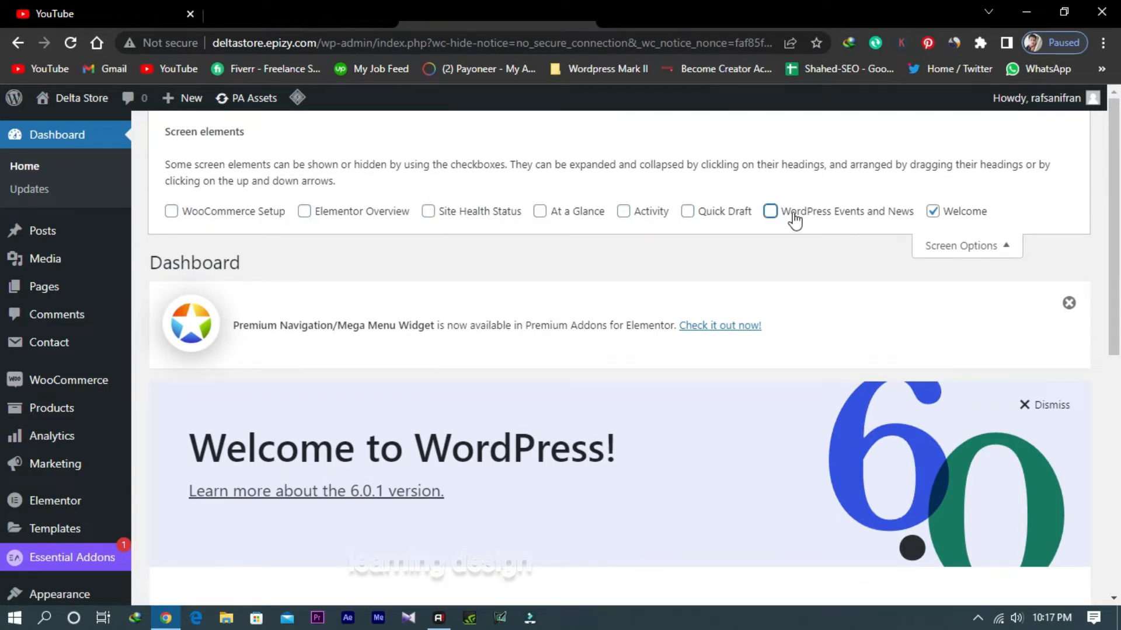
{"action": "left_click", "coordinate": [945, 217]}
{"action": "left_click", "coordinate": [984, 247]}
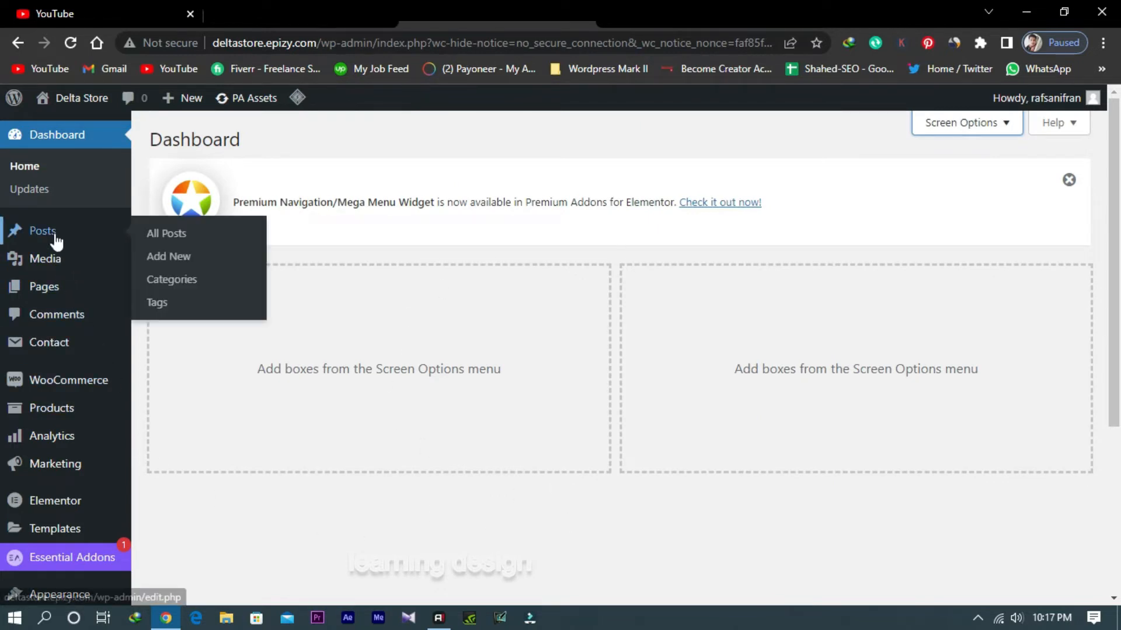
Open the list of all the site's pages
{"action": "mouse_move", "coordinate": [59, 297]}
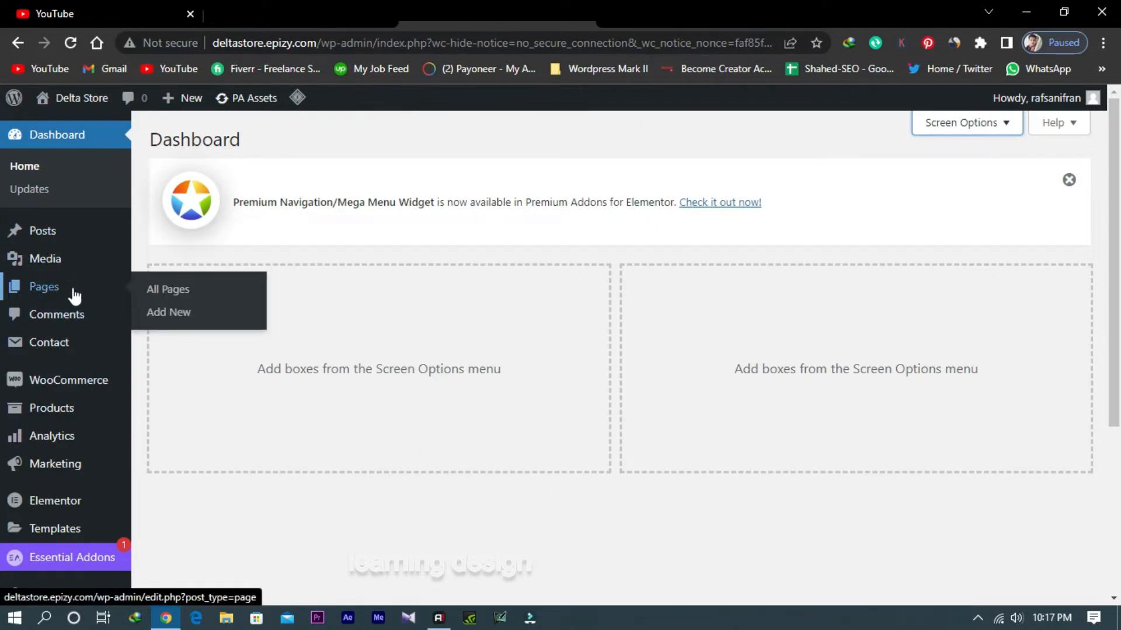
{"action": "left_click", "coordinate": [159, 291]}
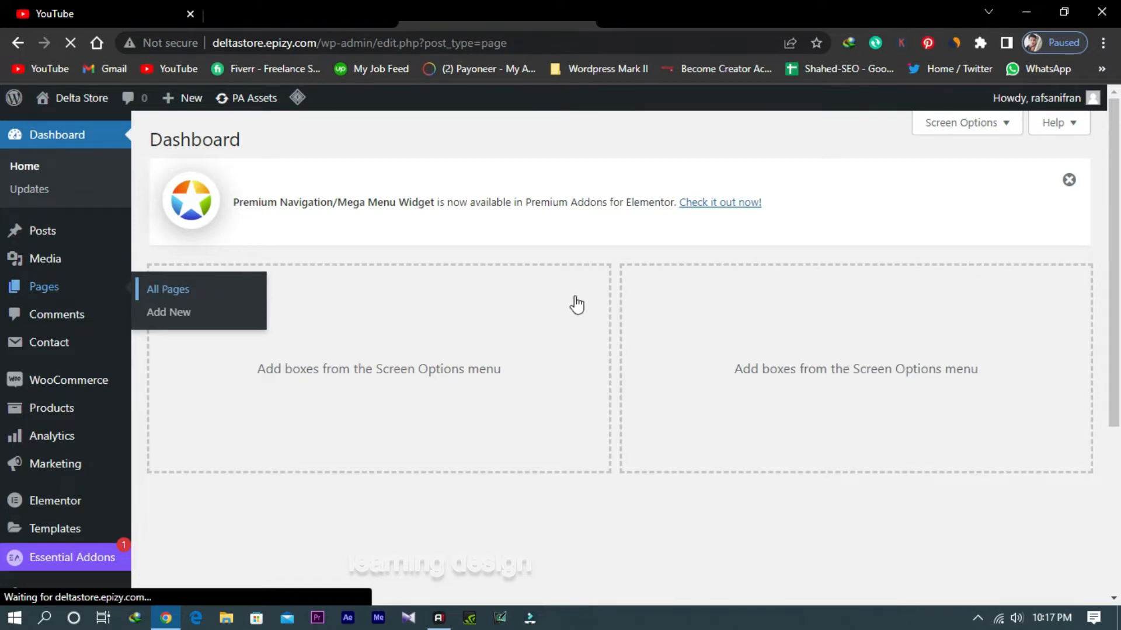
{"action": "scroll", "coordinate": [193, 321], "scroll_direction": "down", "scroll_amount": 3}
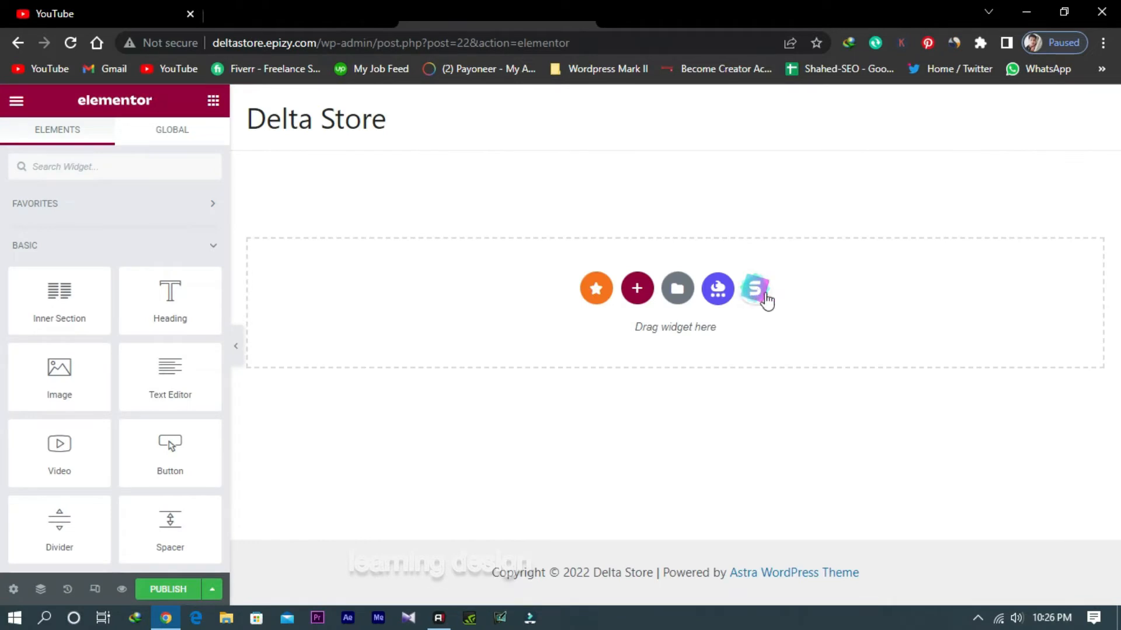
Open the template library from the empty page's canvas and browse the full-page templates for a suitable store design
{"action": "left_click", "coordinate": [755, 289]}
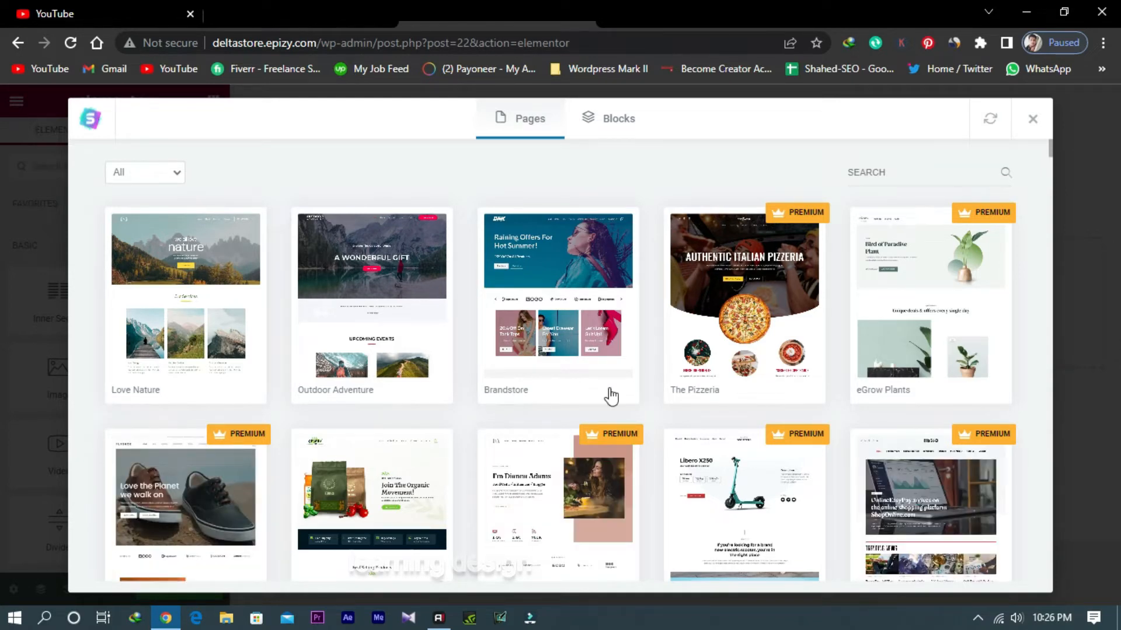
{"action": "scroll", "coordinate": [654, 443], "scroll_direction": "down", "scroll_amount": 8}
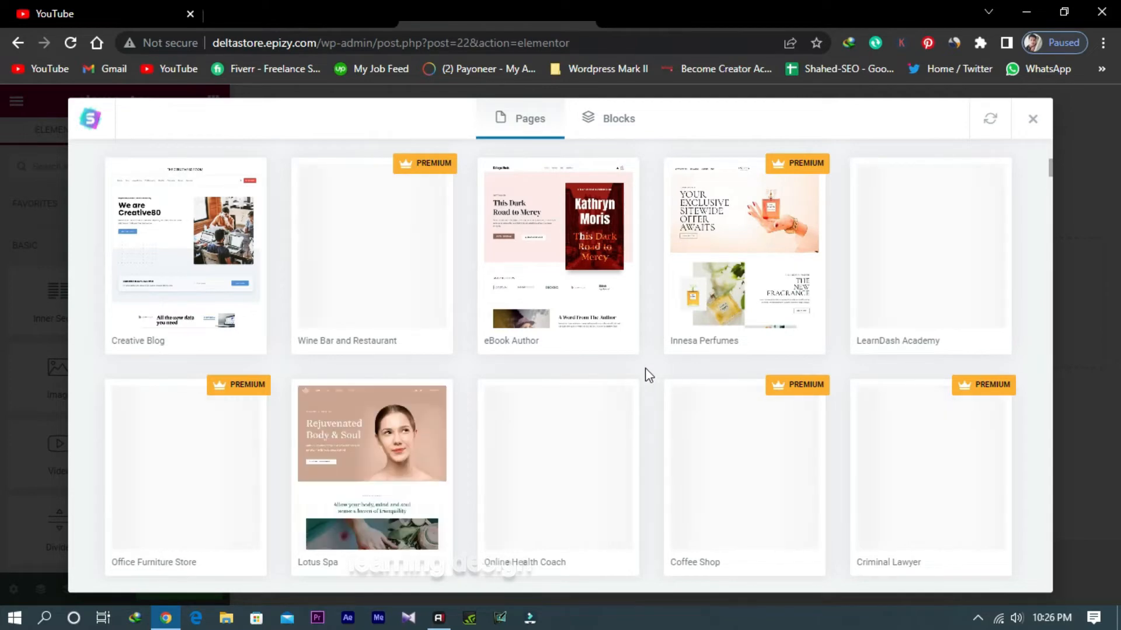
{"action": "scroll", "coordinate": [646, 371], "scroll_direction": "down", "scroll_amount": 5}
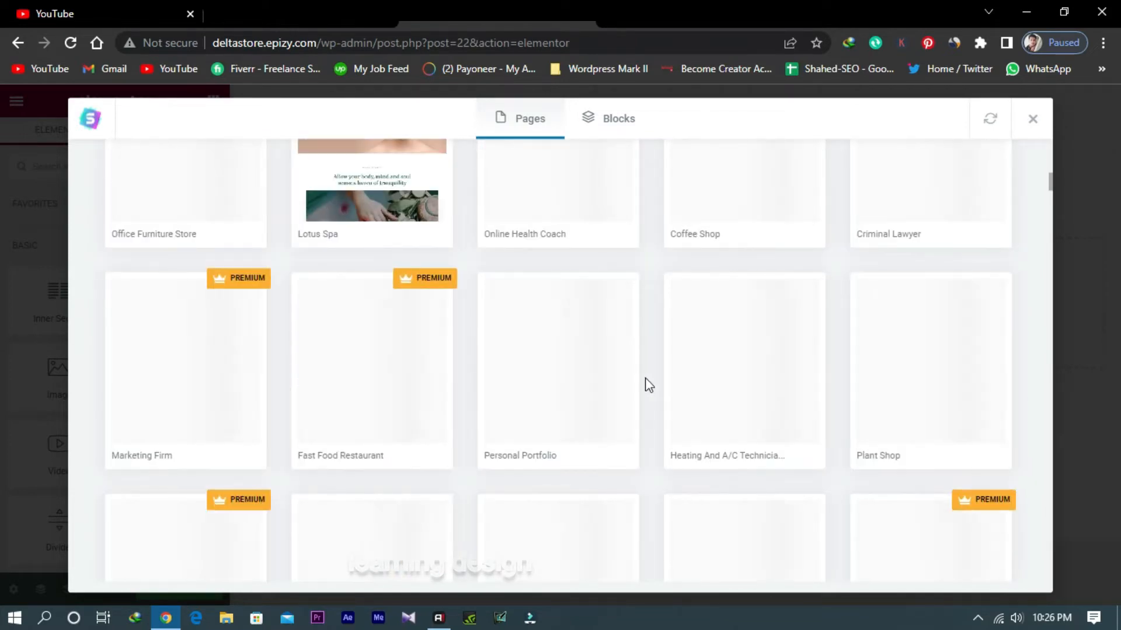
{"action": "scroll", "coordinate": [648, 385], "scroll_direction": "up", "scroll_amount": 8}
{"action": "scroll", "coordinate": [652, 407], "scroll_direction": "down", "scroll_amount": 10}
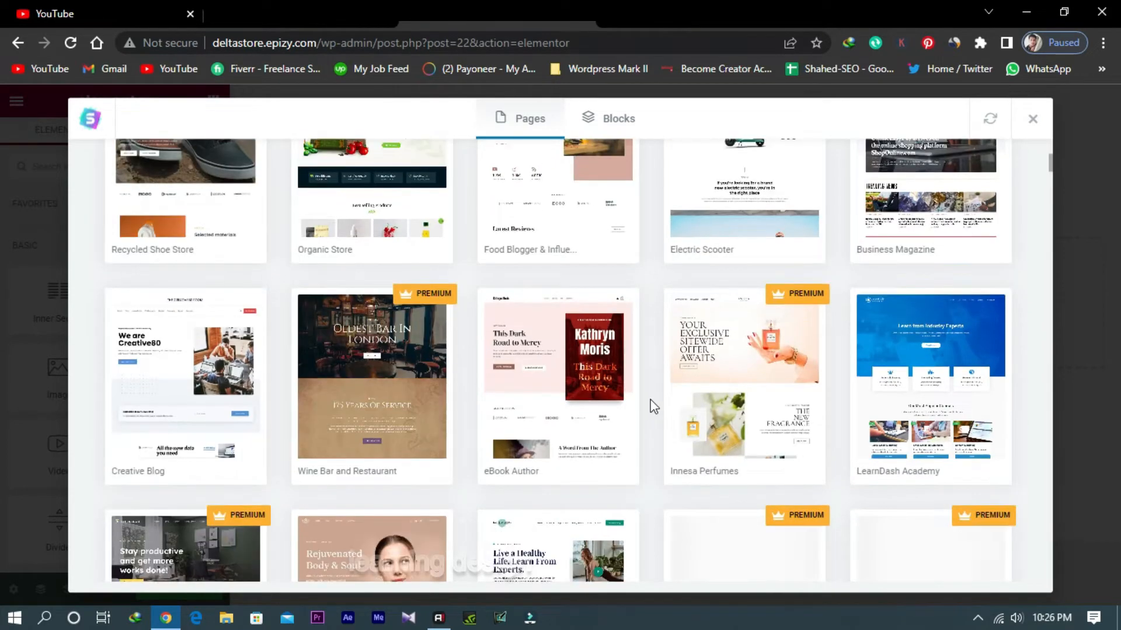
{"action": "scroll", "coordinate": [652, 411], "scroll_direction": "down", "scroll_amount": 14}
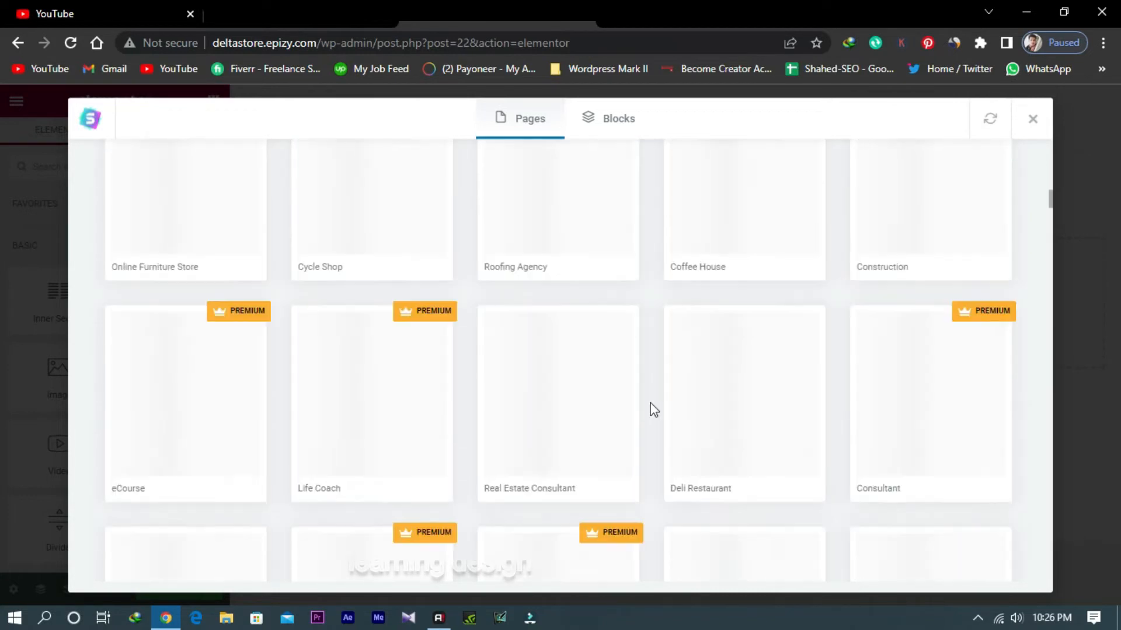
{"action": "scroll", "coordinate": [653, 411], "scroll_direction": "down", "scroll_amount": 15}
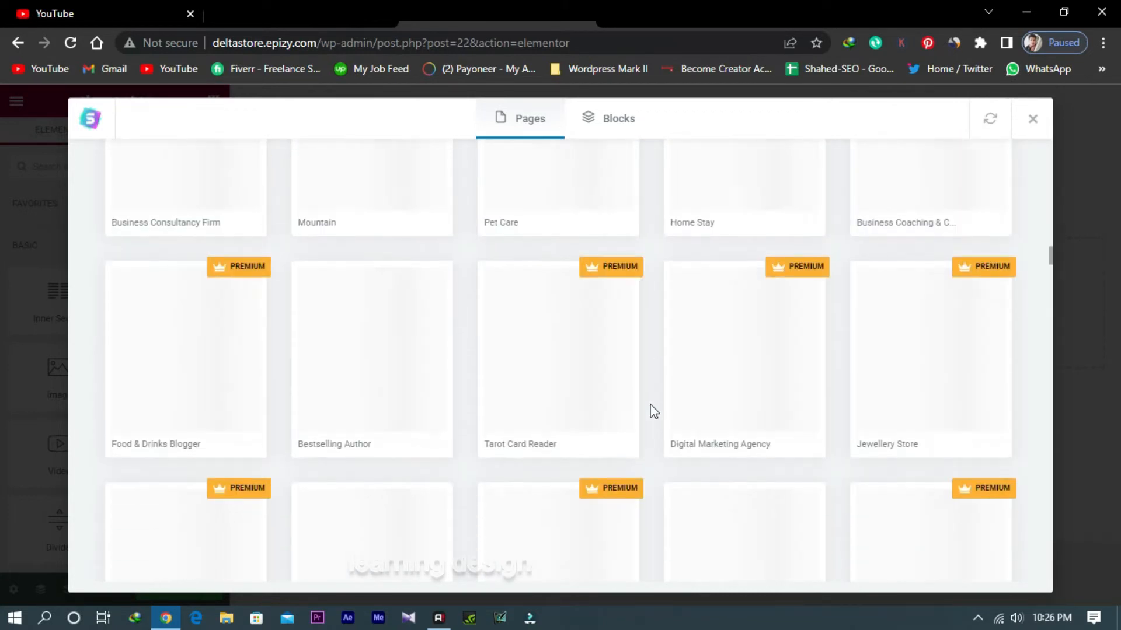
{"action": "scroll", "coordinate": [653, 415], "scroll_direction": "up", "scroll_amount": 15}
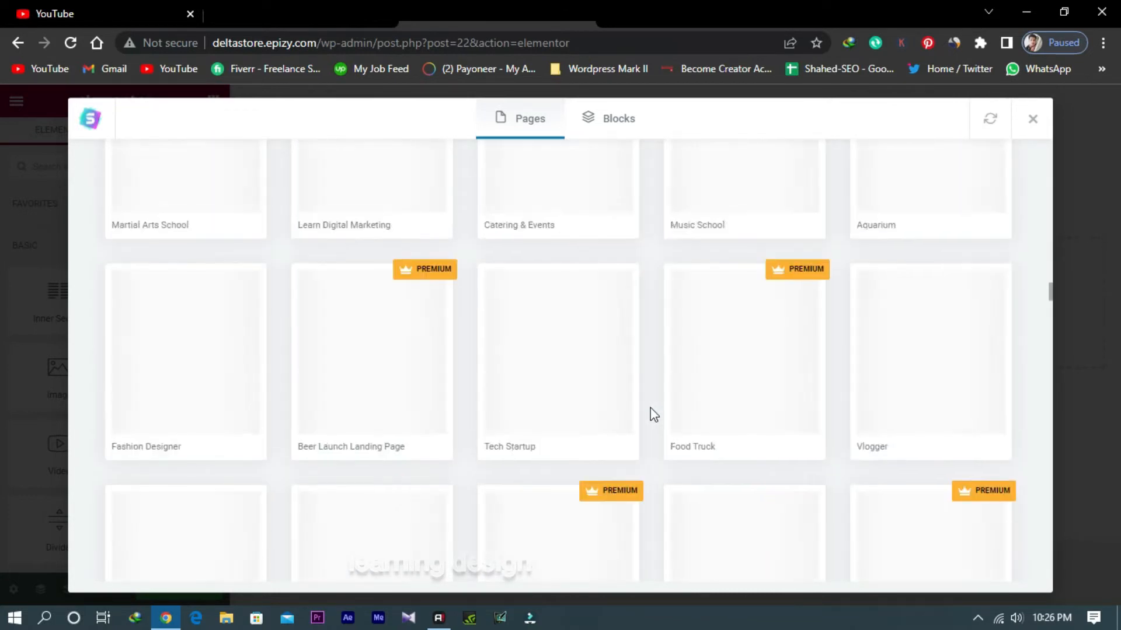
{"action": "scroll", "coordinate": [652, 416], "scroll_direction": "up", "scroll_amount": 10}
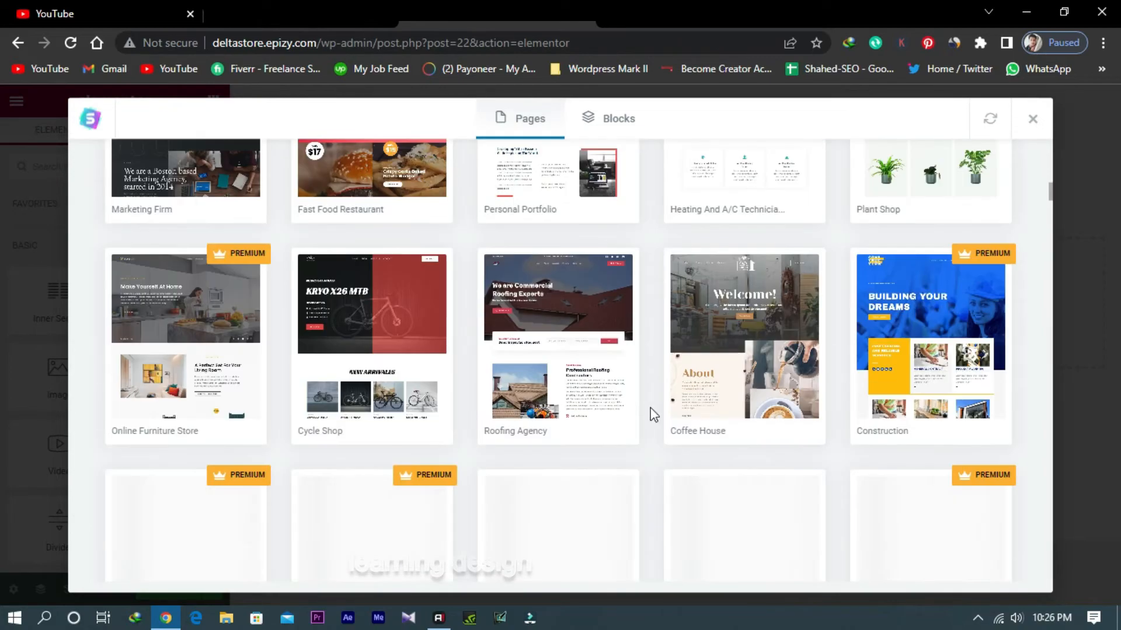
{"action": "scroll", "coordinate": [652, 414], "scroll_direction": "down", "scroll_amount": 3}
{"action": "scroll", "coordinate": [650, 413], "scroll_direction": "up", "scroll_amount": 3}
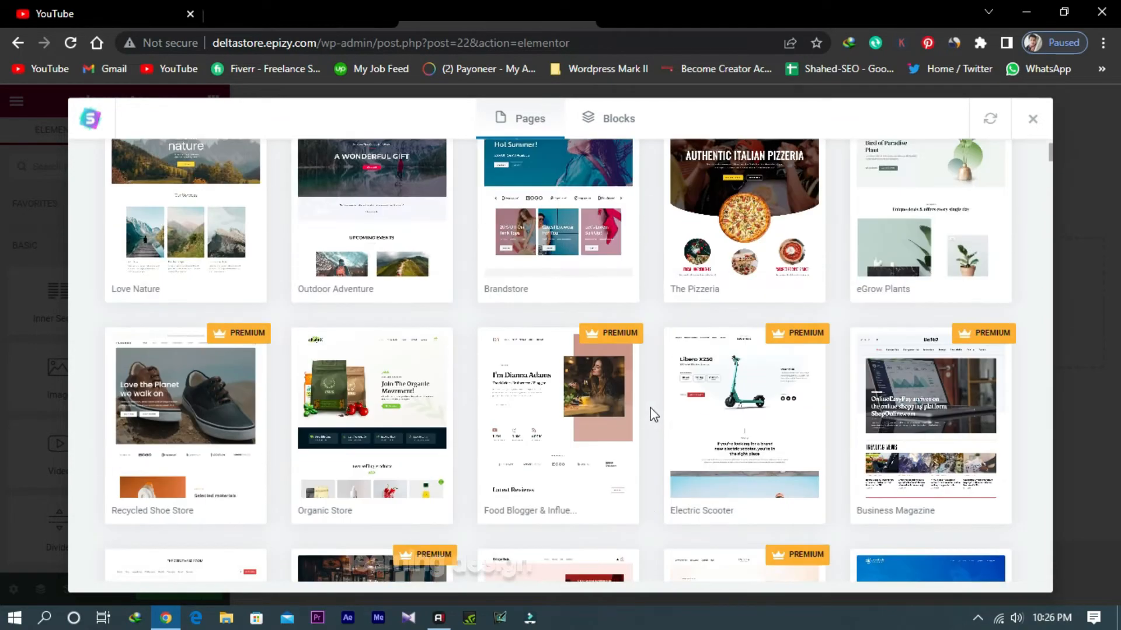
Preview the Home page of the Love Nature template from header to footer, then return to the template list
{"action": "left_click", "coordinate": [194, 343]}
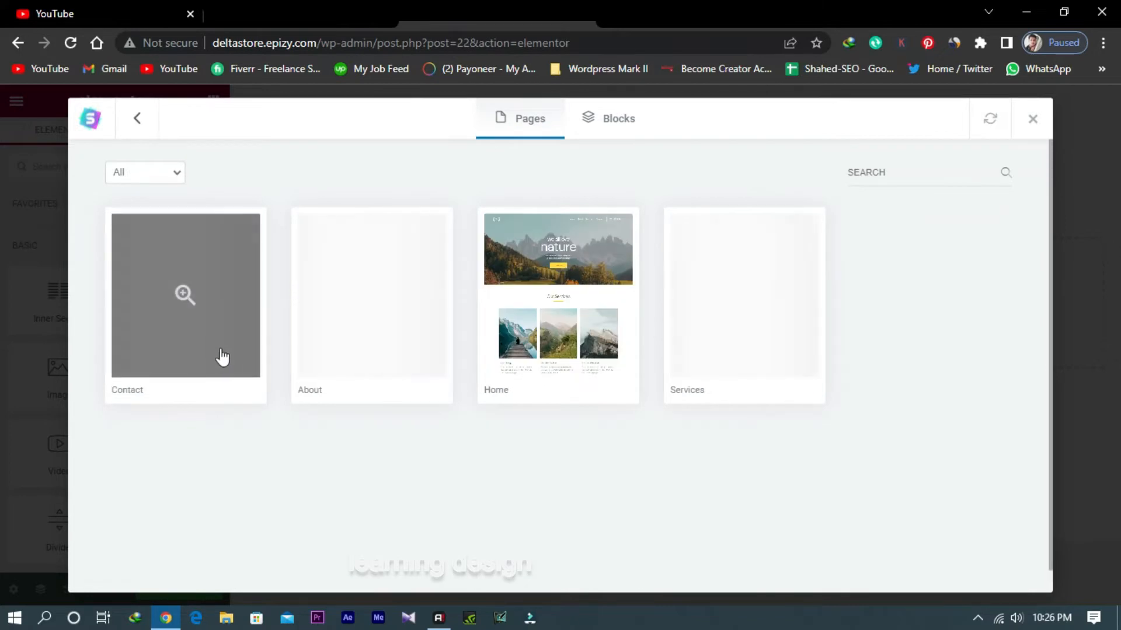
{"action": "left_click", "coordinate": [560, 318]}
{"action": "scroll", "coordinate": [863, 423], "scroll_direction": "down", "scroll_amount": 10}
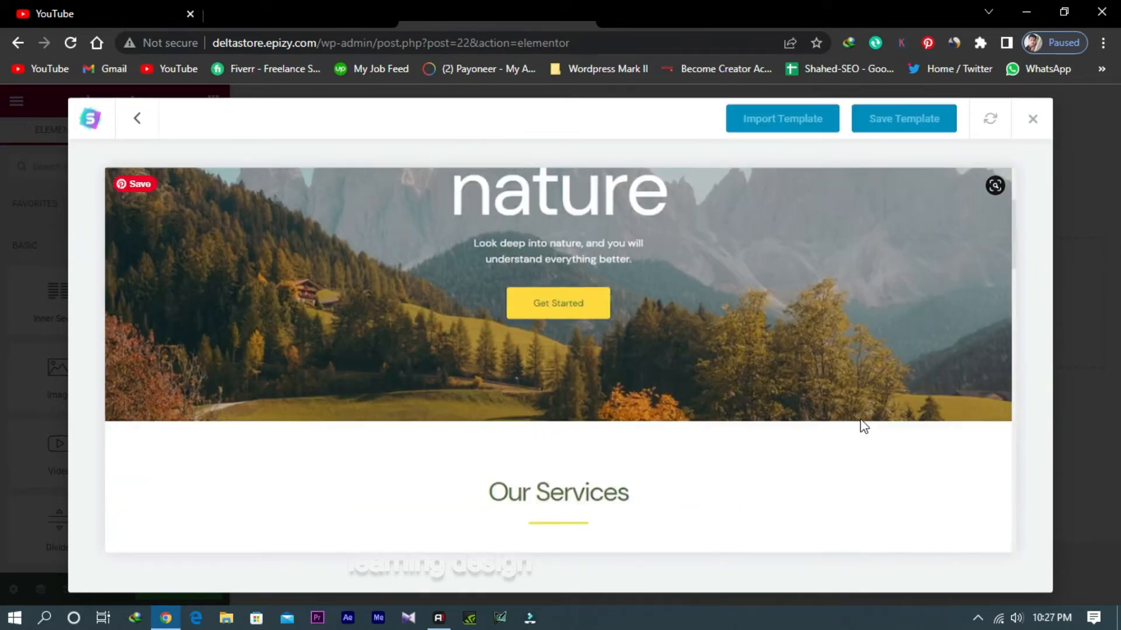
{"action": "scroll", "coordinate": [865, 418], "scroll_direction": "down", "scroll_amount": 5}
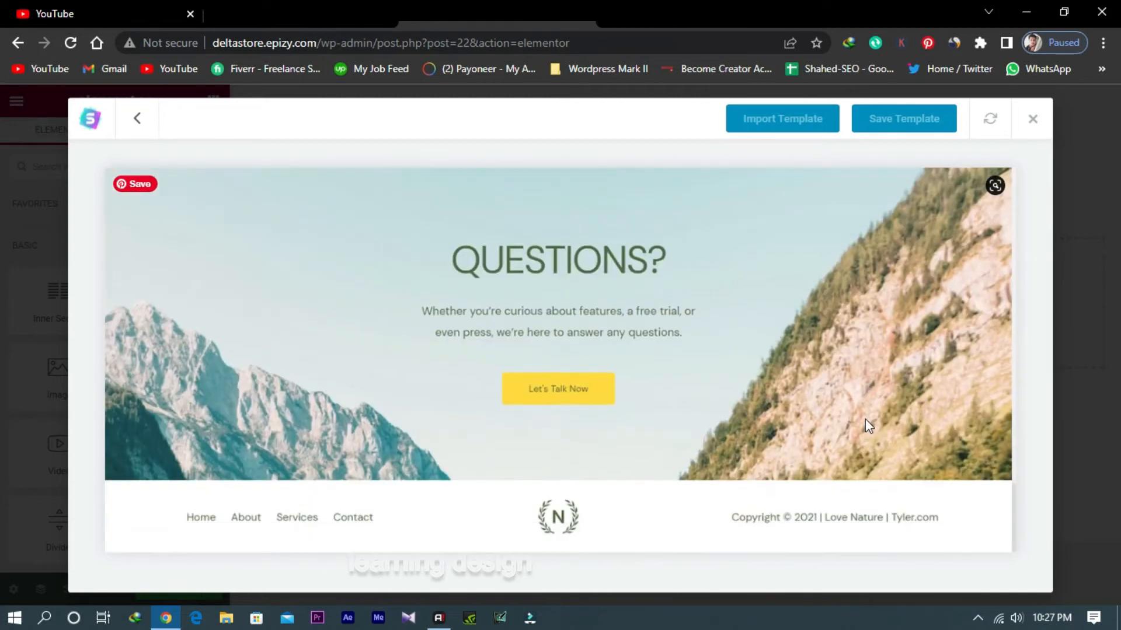
{"action": "scroll", "coordinate": [865, 419], "scroll_direction": "up", "scroll_amount": 6}
{"action": "scroll", "coordinate": [869, 426], "scroll_direction": "up", "scroll_amount": 10}
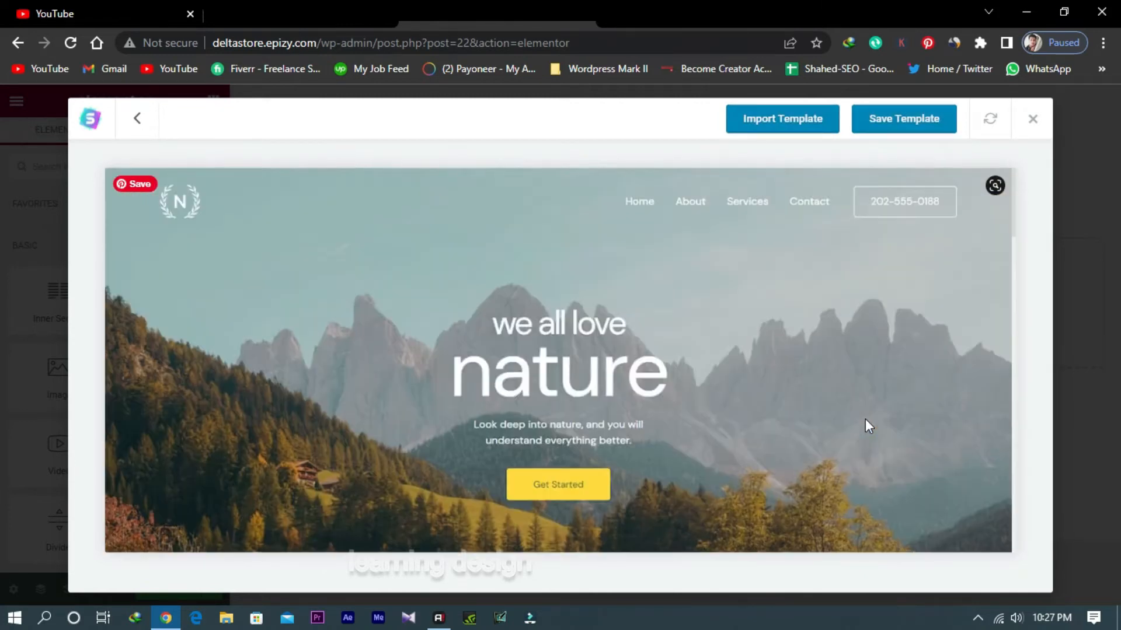
{"action": "left_click", "coordinate": [139, 124]}
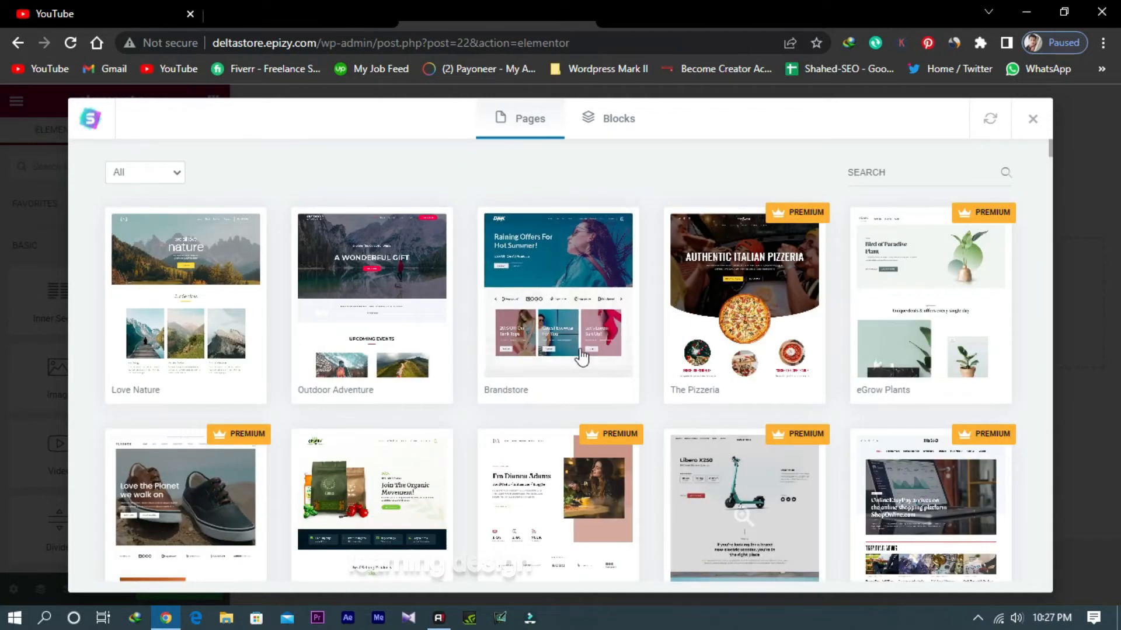
Preview the Home page of the Brandstore template and import it into the page
{"action": "left_click", "coordinate": [590, 311]}
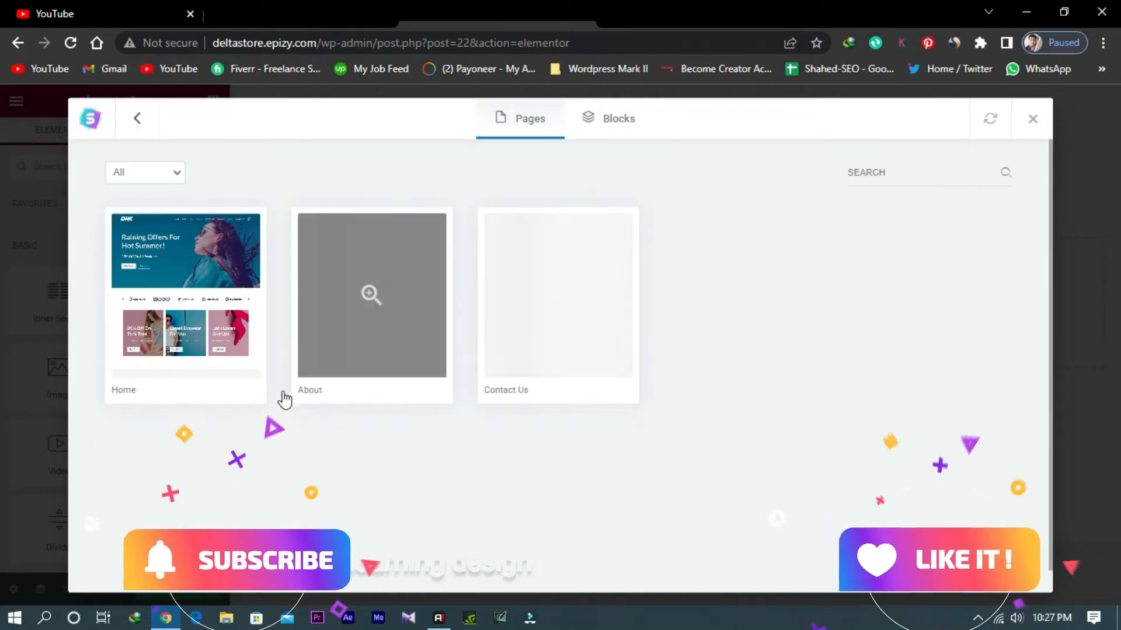
{"action": "left_click", "coordinate": [219, 315]}
{"action": "scroll", "coordinate": [583, 353], "scroll_direction": "down", "scroll_amount": 15}
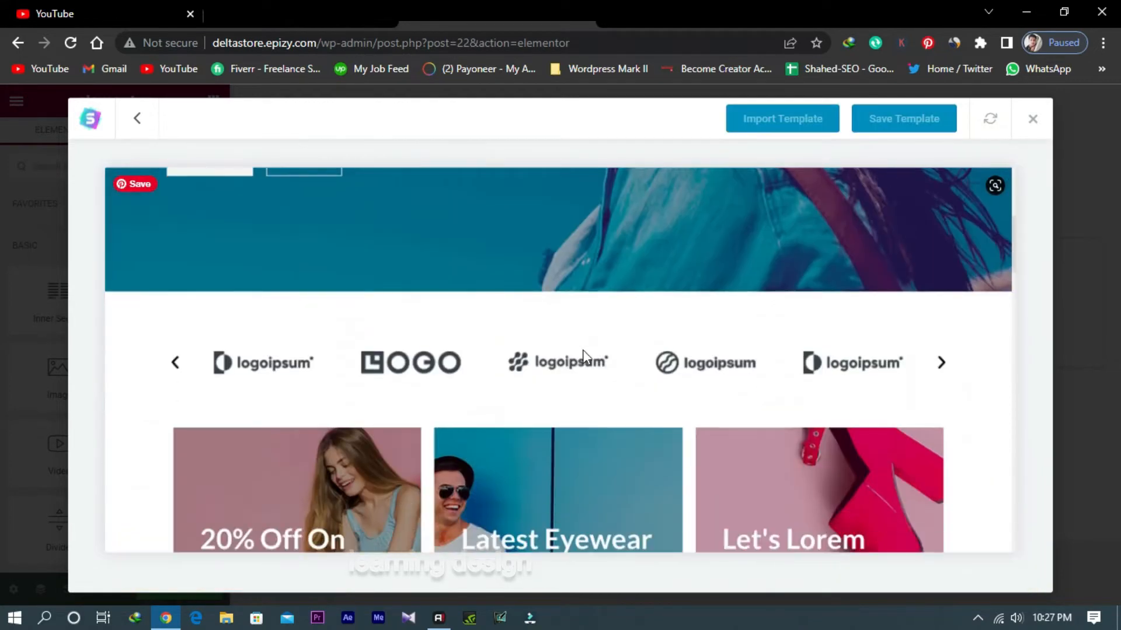
{"action": "scroll", "coordinate": [586, 360], "scroll_direction": "down", "scroll_amount": 12}
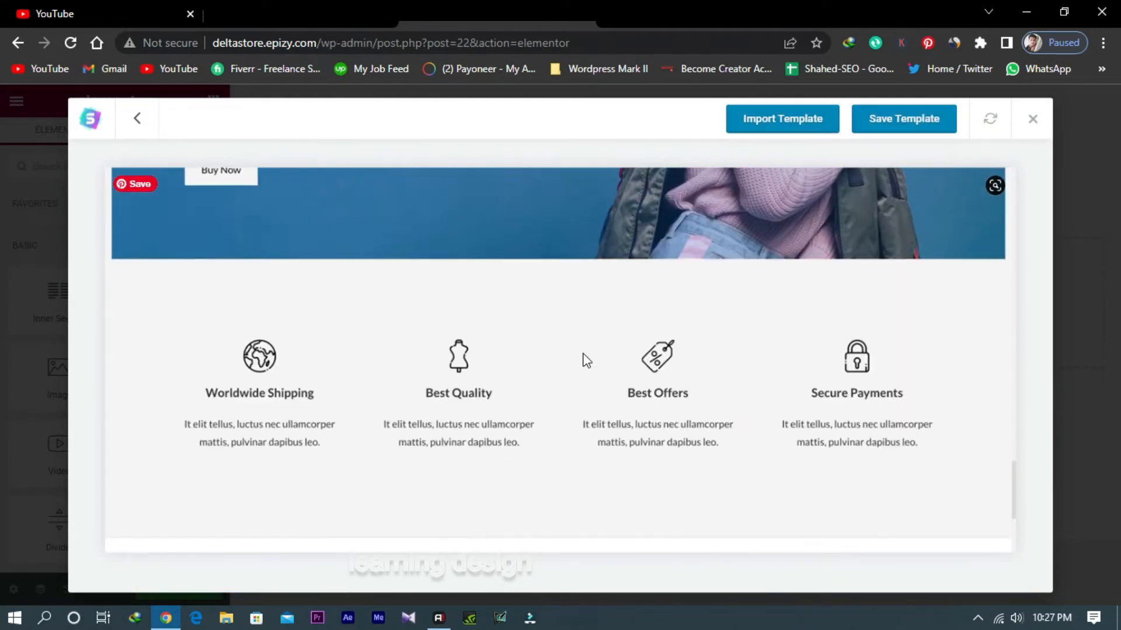
{"action": "scroll", "coordinate": [585, 401], "scroll_direction": "up", "scroll_amount": 20}
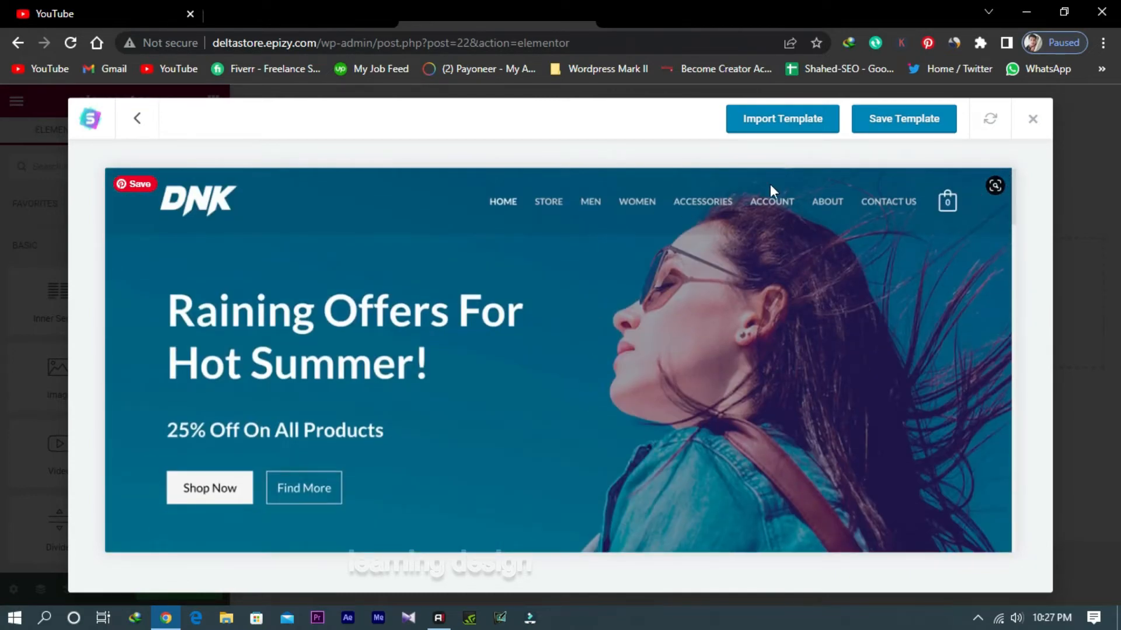
{"action": "left_click", "coordinate": [804, 125]}
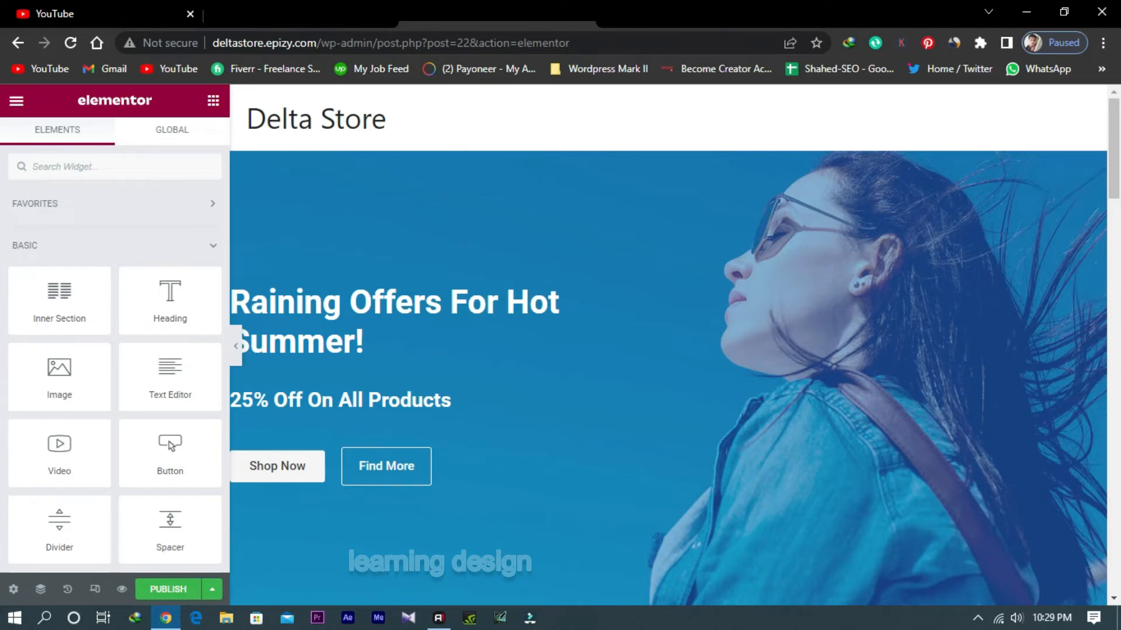
Examine the imported home page from hero to footer with the widget panel collapsed, then restore the panel and check the promotional sections
{"action": "left_click", "coordinate": [236, 345]}
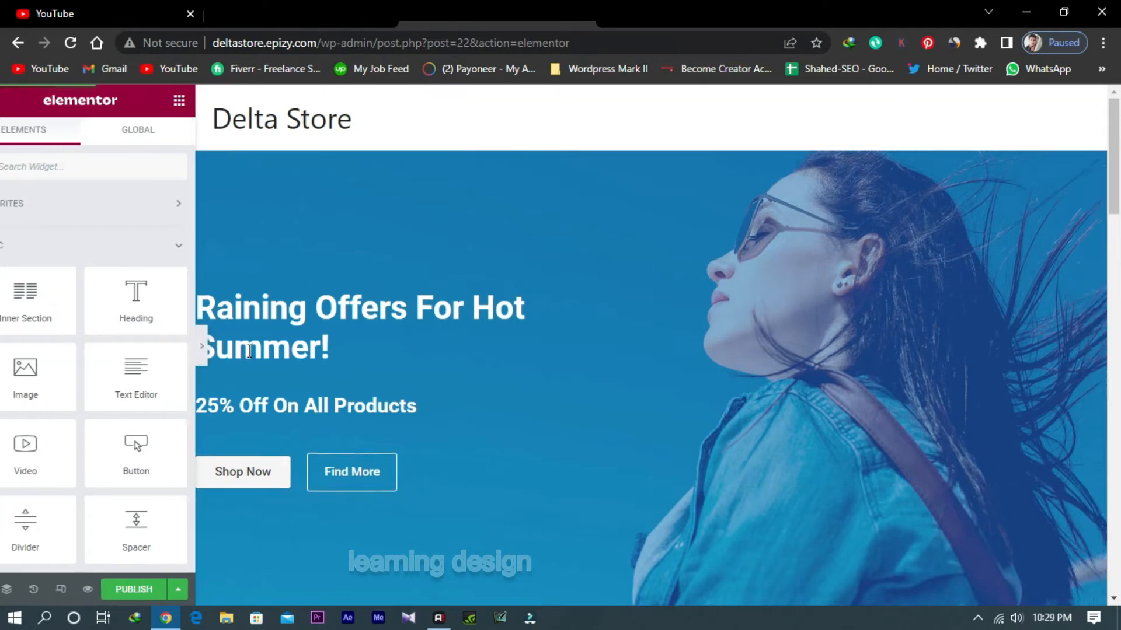
{"action": "scroll", "coordinate": [504, 367], "scroll_direction": "down", "scroll_amount": 20}
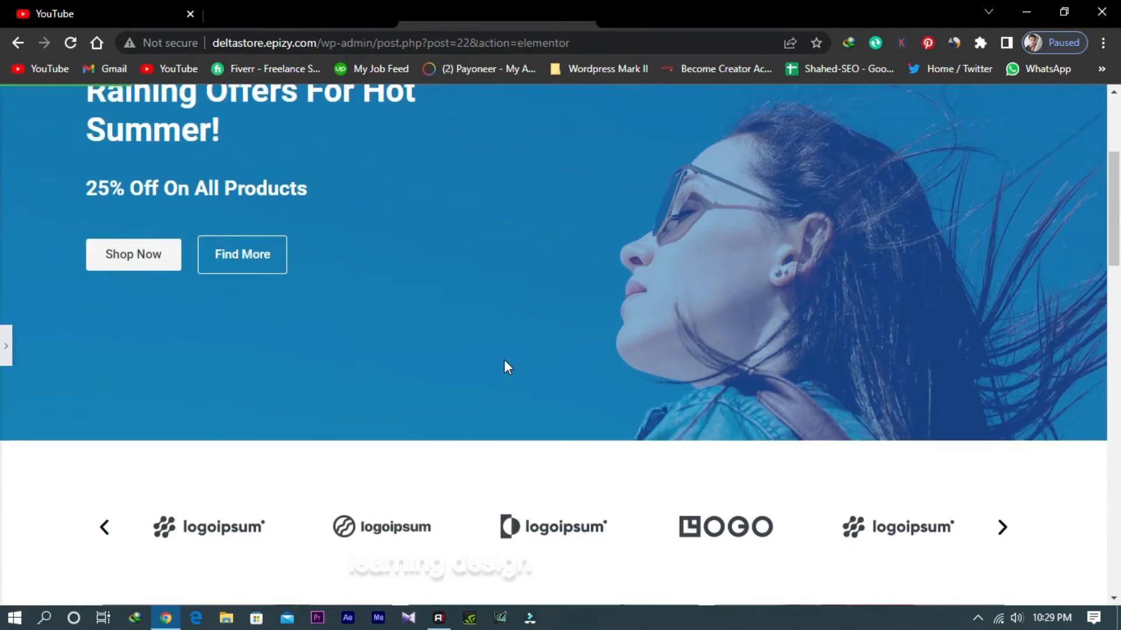
{"action": "scroll", "coordinate": [498, 379], "scroll_direction": "down", "scroll_amount": 2}
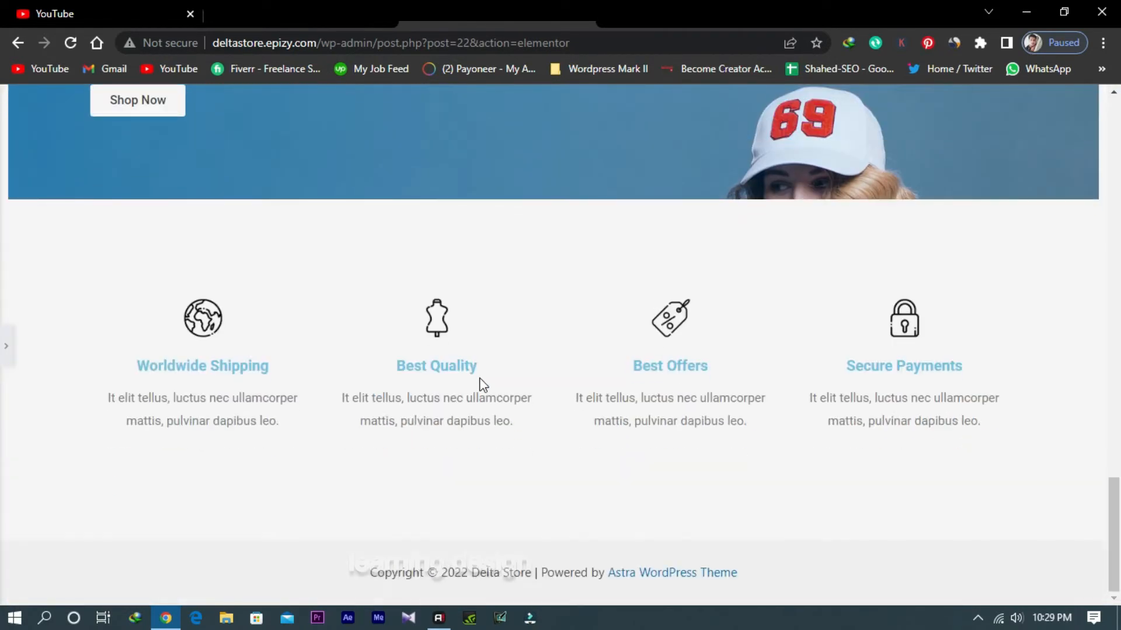
{"action": "scroll", "coordinate": [478, 476], "scroll_direction": "up", "scroll_amount": 10}
{"action": "scroll", "coordinate": [476, 476], "scroll_direction": "up", "scroll_amount": 7}
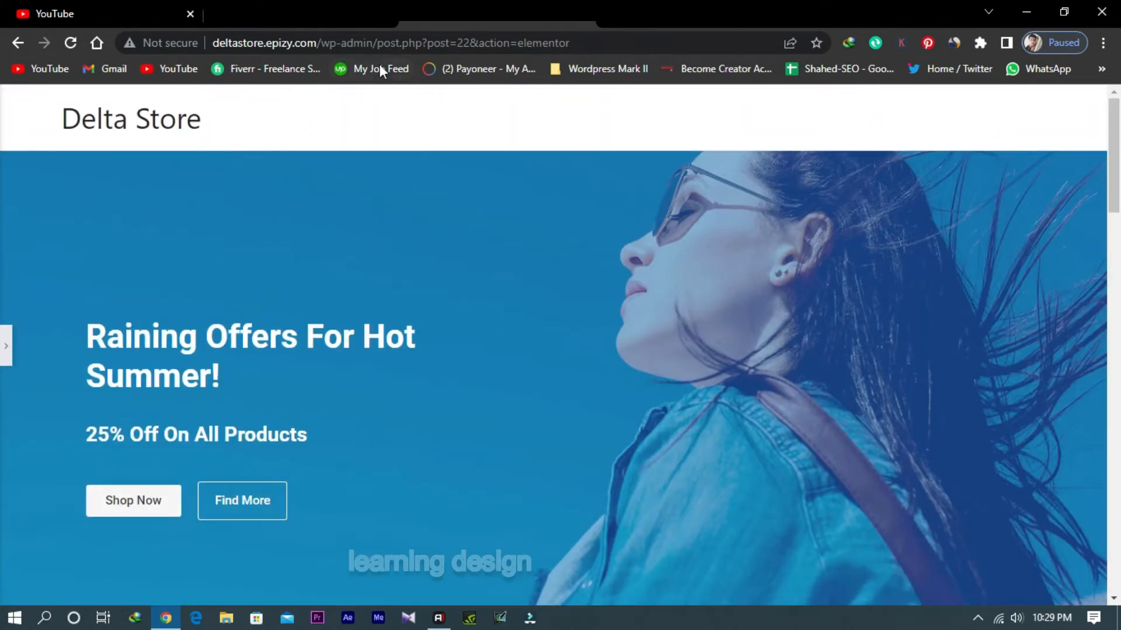
{"action": "left_click", "coordinate": [6, 347]}
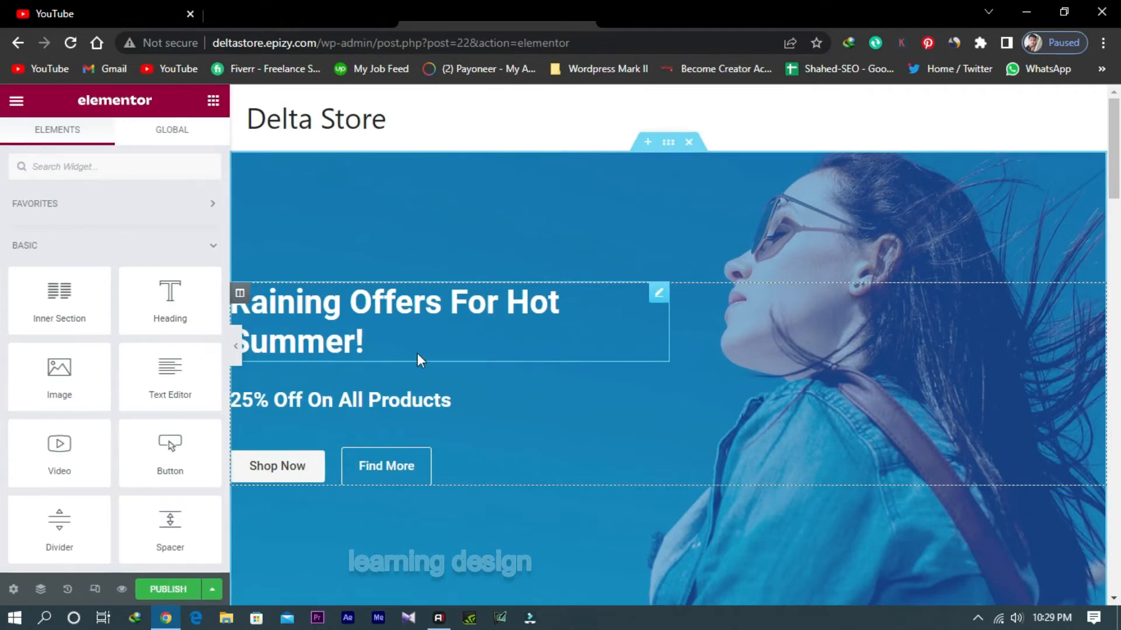
{"action": "scroll", "coordinate": [520, 338], "scroll_direction": "down", "scroll_amount": 5}
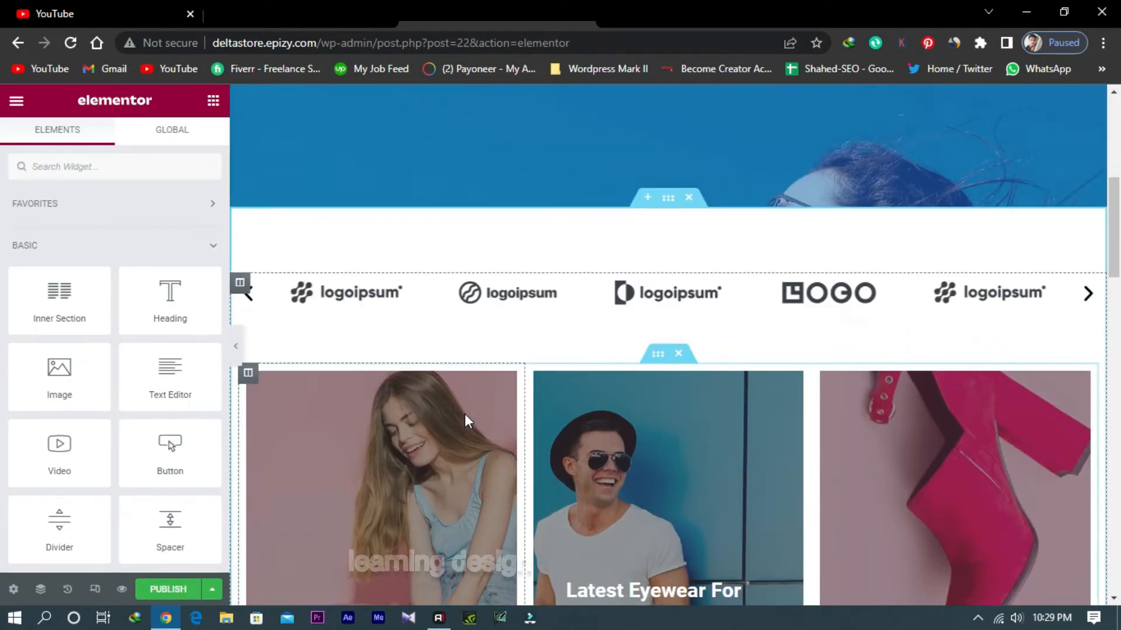
{"action": "scroll", "coordinate": [632, 400], "scroll_direction": "down", "scroll_amount": 8}
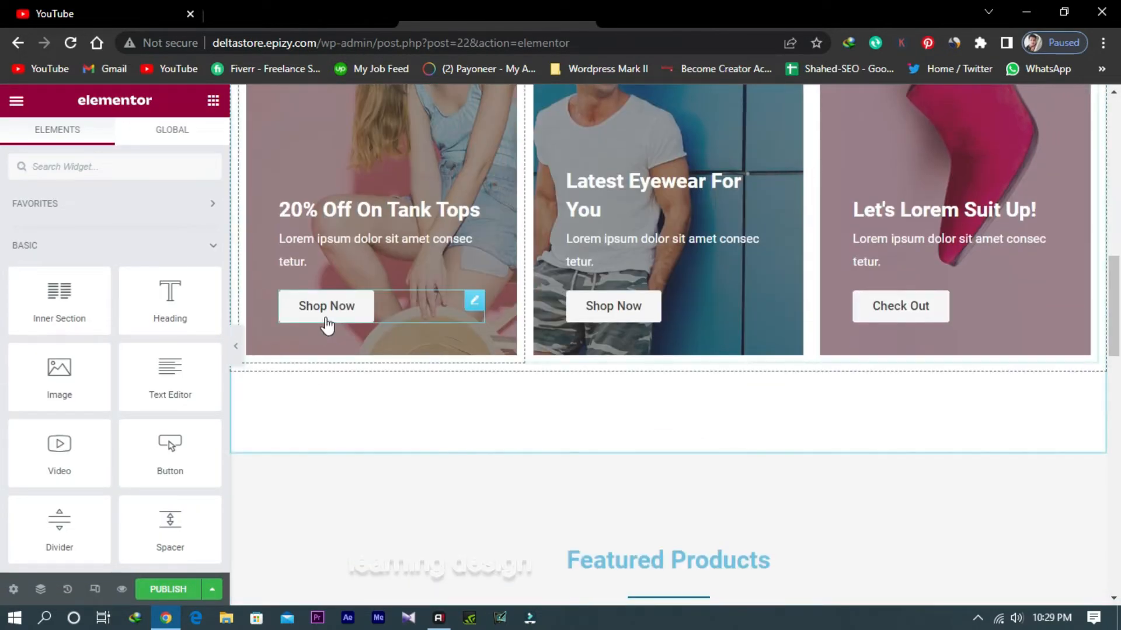
{"action": "scroll", "coordinate": [356, 182], "scroll_direction": "up", "scroll_amount": 5}
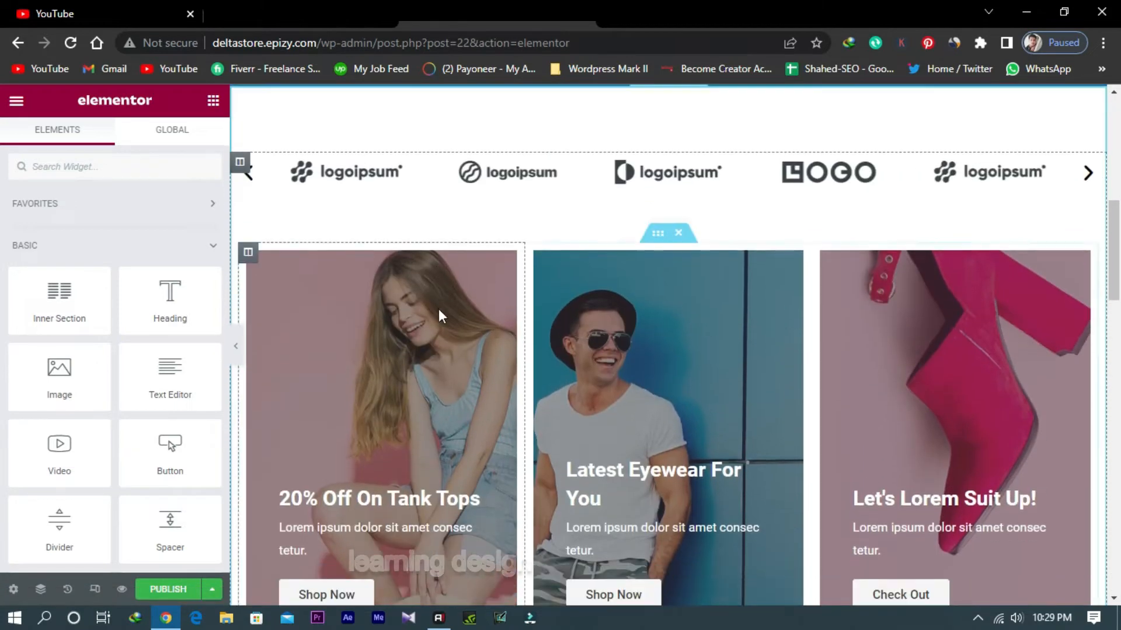
{"action": "scroll", "coordinate": [439, 309], "scroll_direction": "down", "scroll_amount": 5}
{"action": "scroll", "coordinate": [673, 373], "scroll_direction": "down", "scroll_amount": 10}
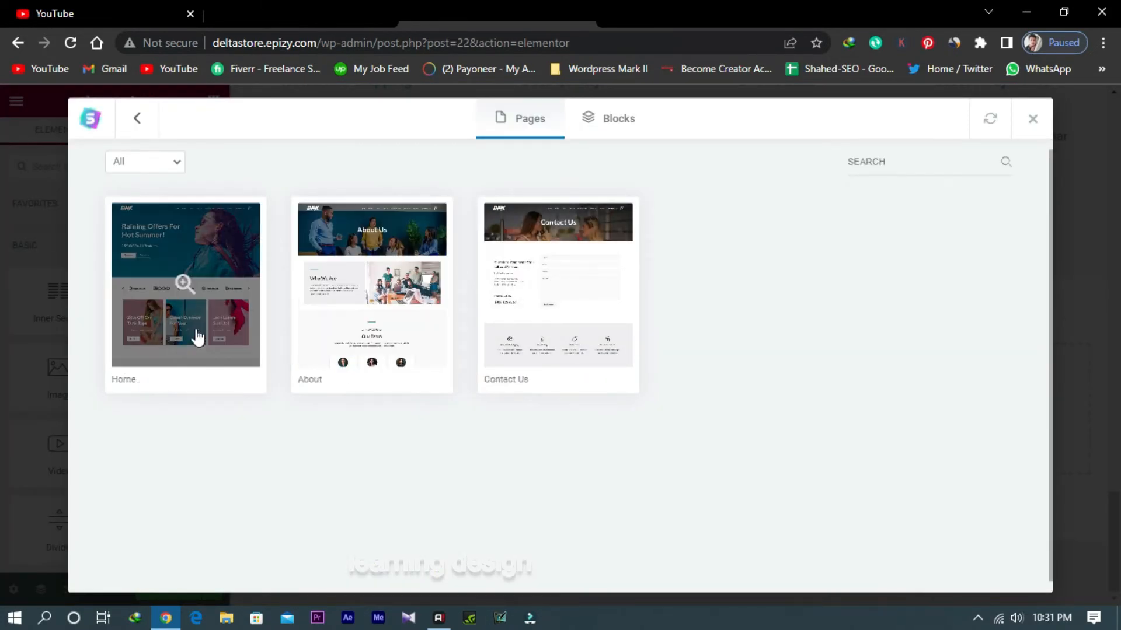
Preview the Home page template in the library from the featured products to the footer and back to the promotional banners
{"action": "left_click", "coordinate": [195, 333]}
{"action": "scroll", "coordinate": [570, 375], "scroll_direction": "down", "scroll_amount": 15}
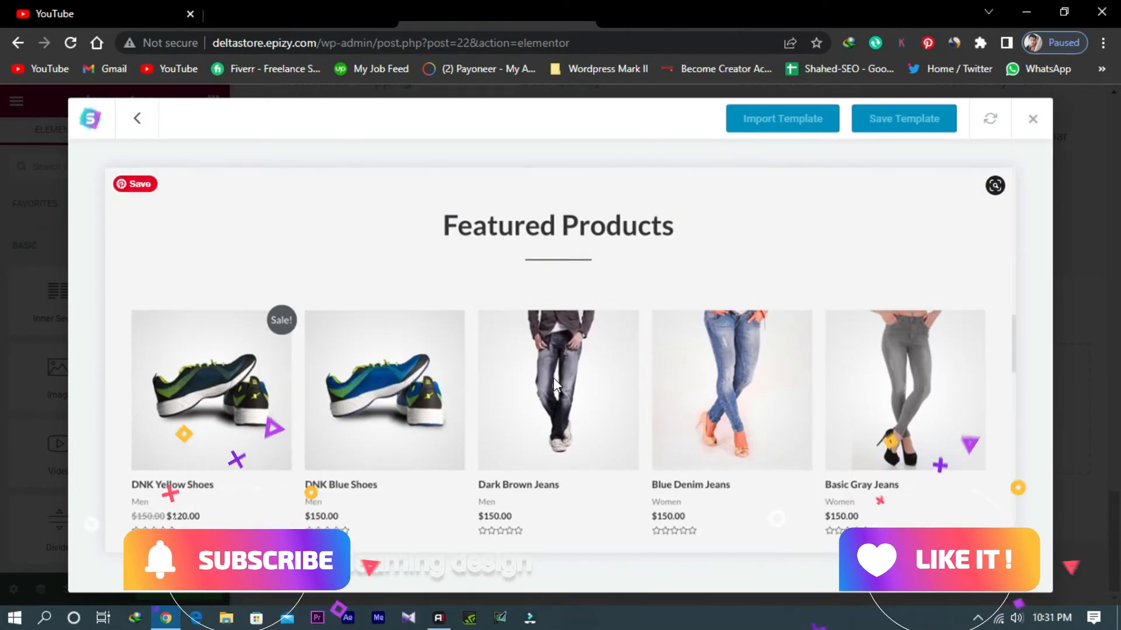
{"action": "scroll", "coordinate": [552, 292], "scroll_direction": "up", "scroll_amount": 2}
{"action": "scroll", "coordinate": [525, 409], "scroll_direction": "down", "scroll_amount": 7}
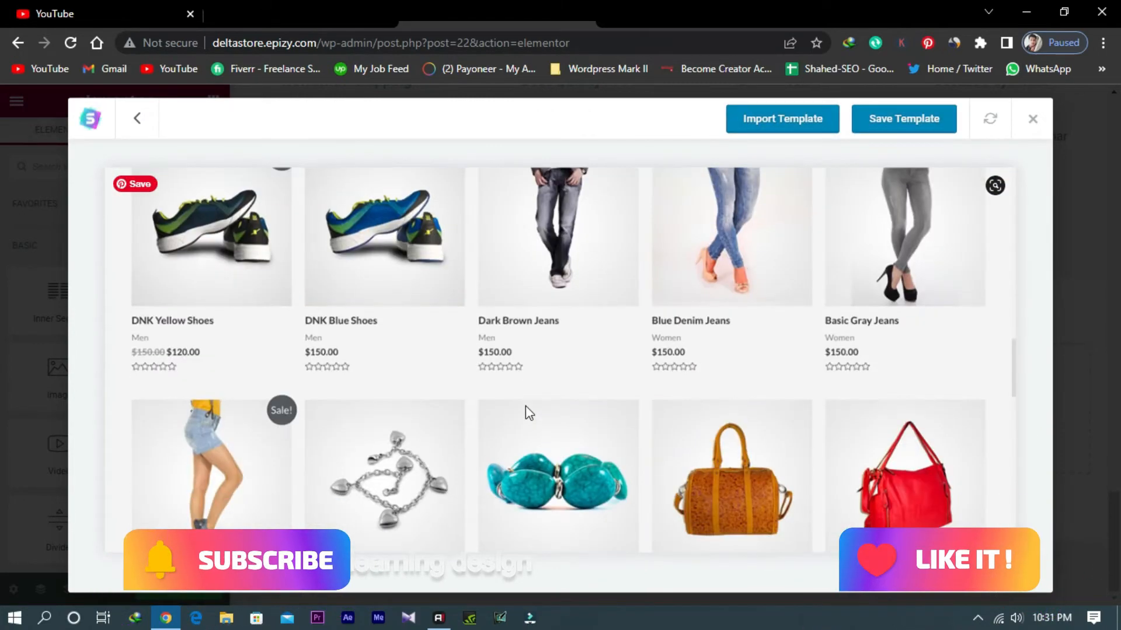
{"action": "scroll", "coordinate": [526, 409], "scroll_direction": "down", "scroll_amount": 15}
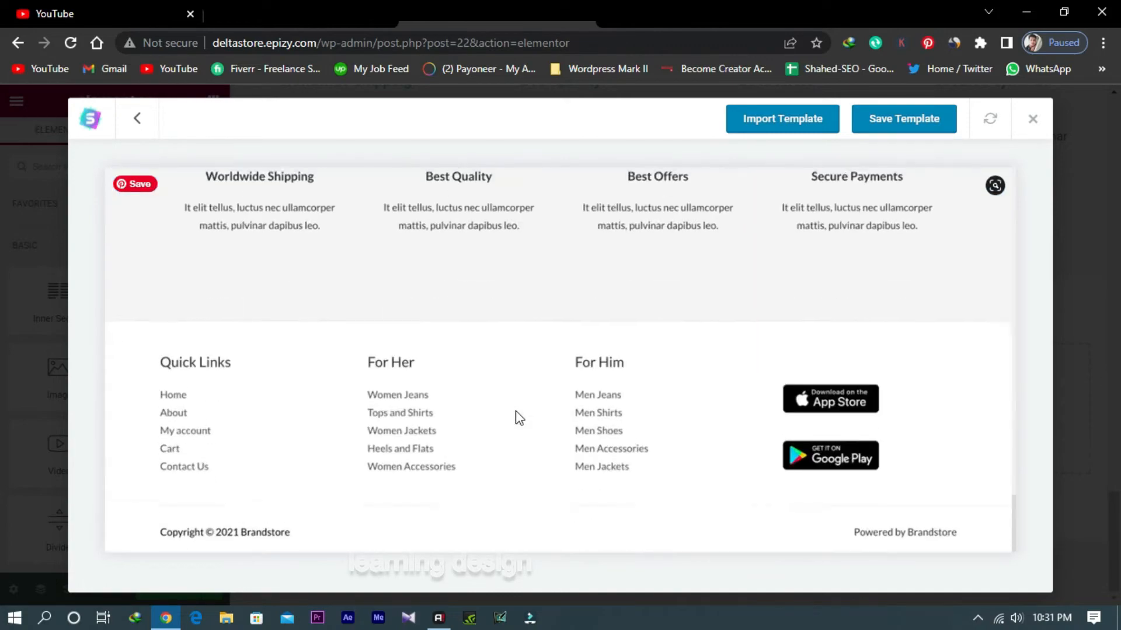
{"action": "scroll", "coordinate": [519, 418], "scroll_direction": "up", "scroll_amount": 4}
{"action": "scroll", "coordinate": [515, 418], "scroll_direction": "down", "scroll_amount": 4}
{"action": "scroll", "coordinate": [516, 418], "scroll_direction": "up", "scroll_amount": 10}
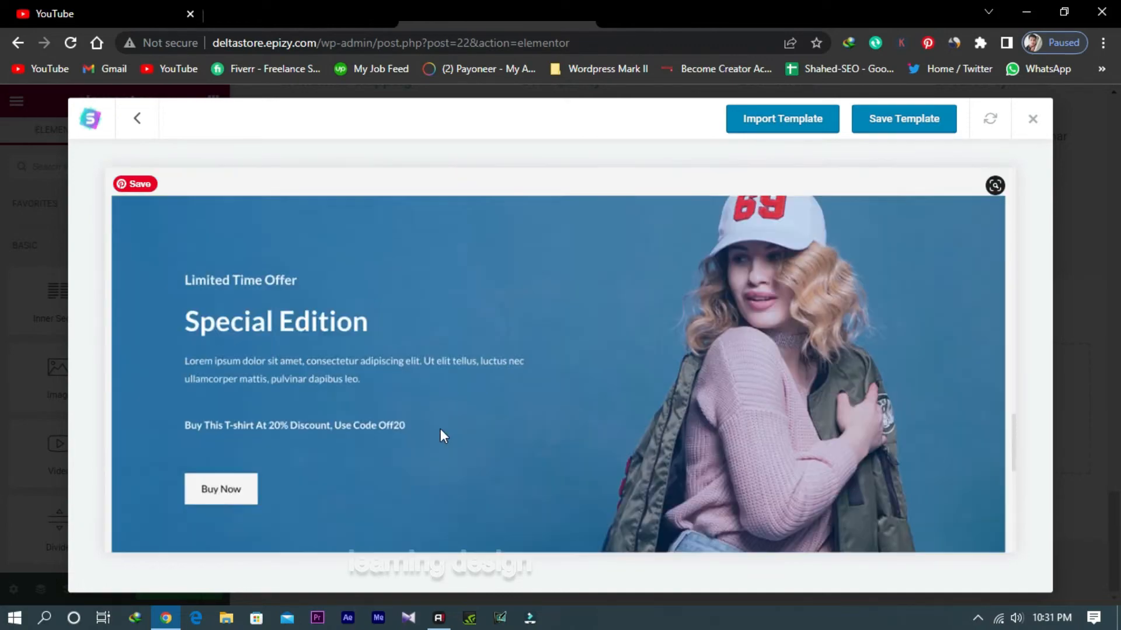
{"action": "scroll", "coordinate": [473, 423], "scroll_direction": "up", "scroll_amount": 6}
{"action": "scroll", "coordinate": [519, 412], "scroll_direction": "down", "scroll_amount": 3}
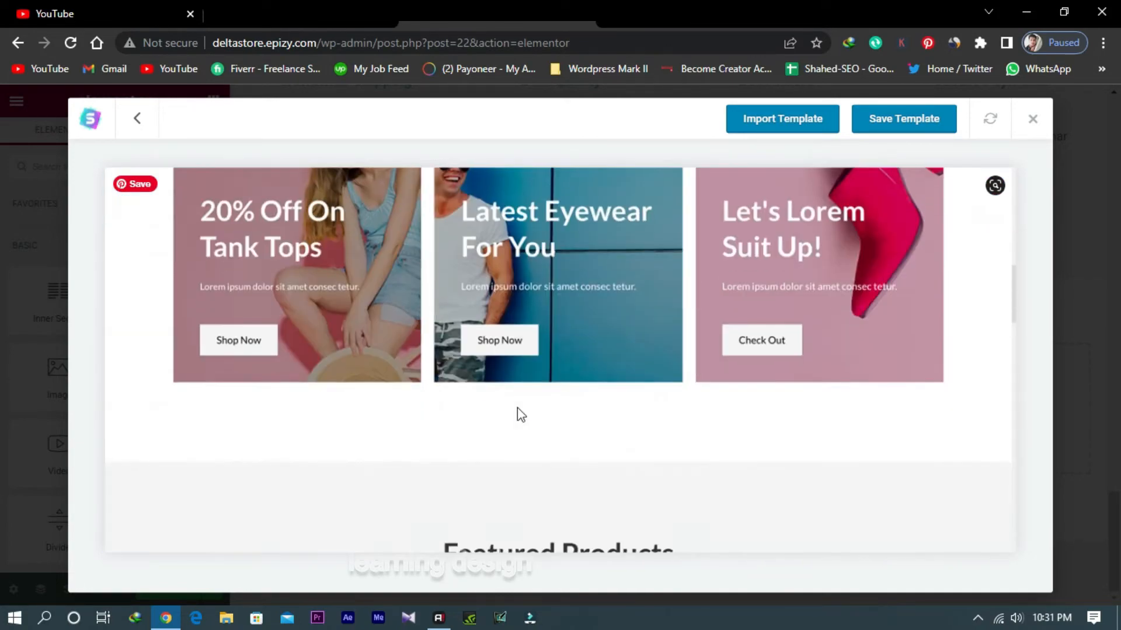
Save the previewed Home template, close the template library and return to the hero section of the page
{"action": "left_click", "coordinate": [911, 123]}
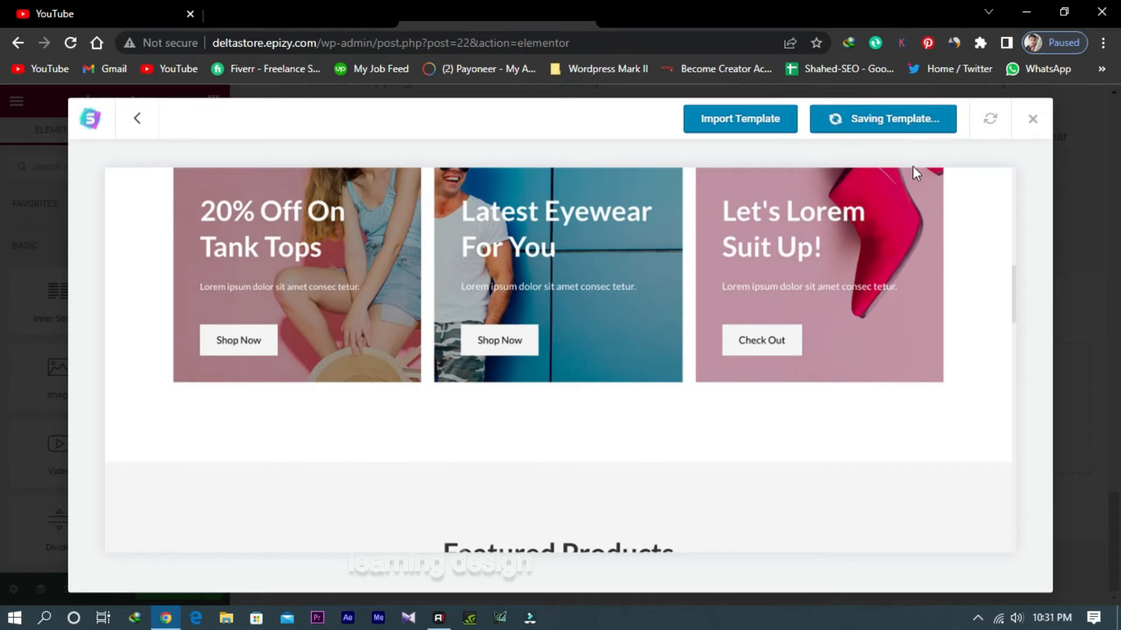
{"action": "scroll", "coordinate": [766, 344], "scroll_direction": "down", "scroll_amount": 10}
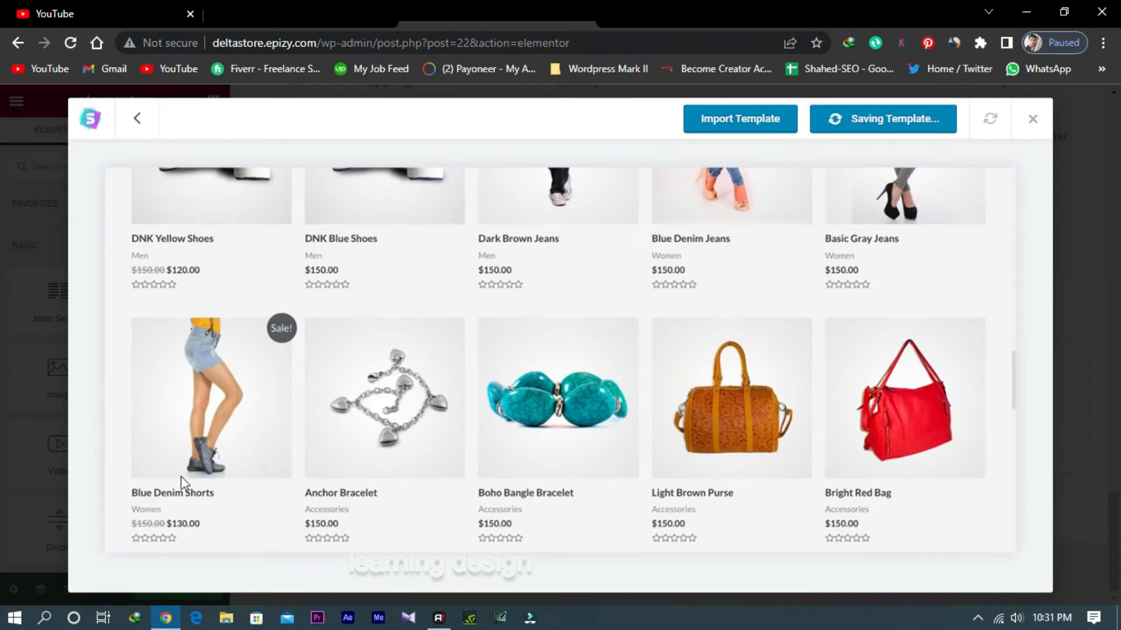
{"action": "scroll", "coordinate": [257, 456], "scroll_direction": "down", "scroll_amount": 8}
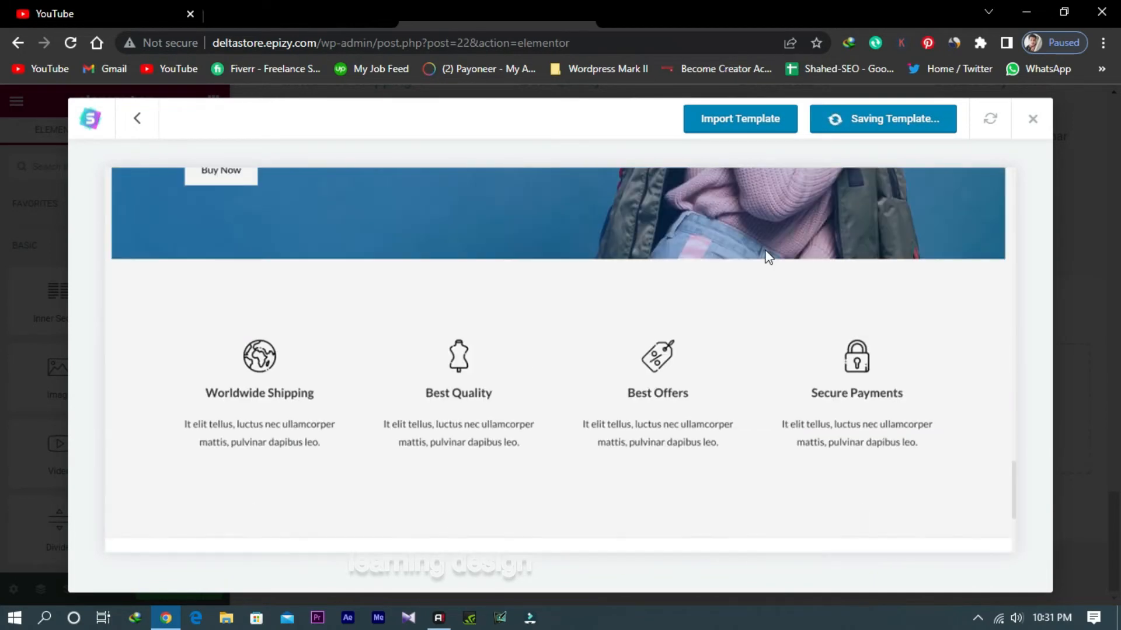
{"action": "left_click", "coordinate": [1030, 121]}
{"action": "scroll", "coordinate": [568, 420], "scroll_direction": "up", "scroll_amount": 10}
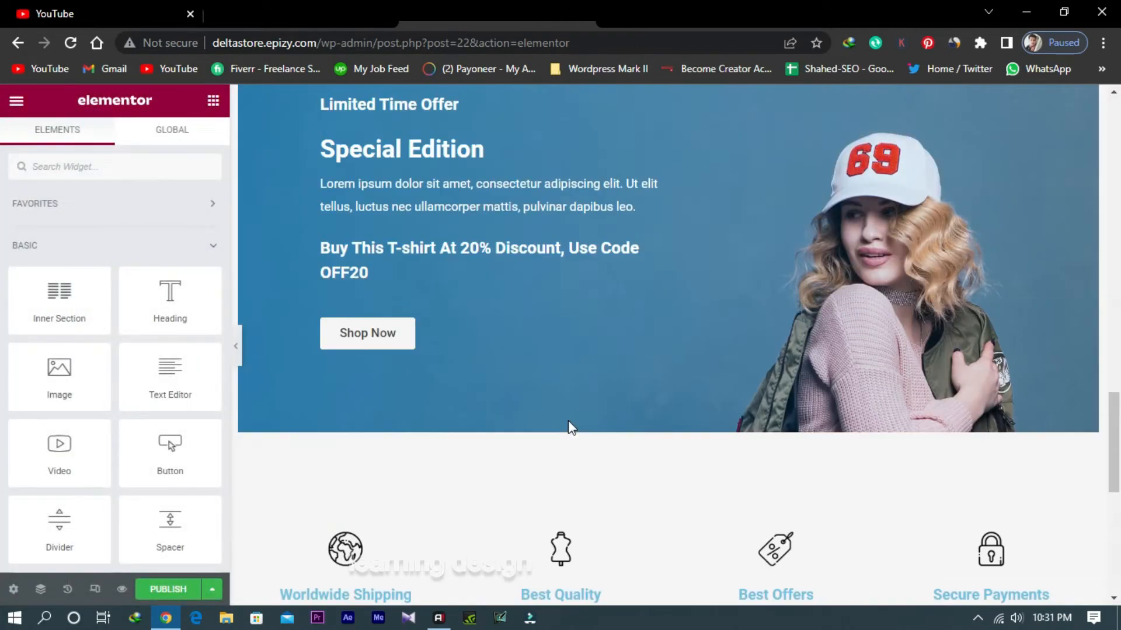
{"action": "scroll", "coordinate": [572, 428], "scroll_direction": "up", "scroll_amount": 5}
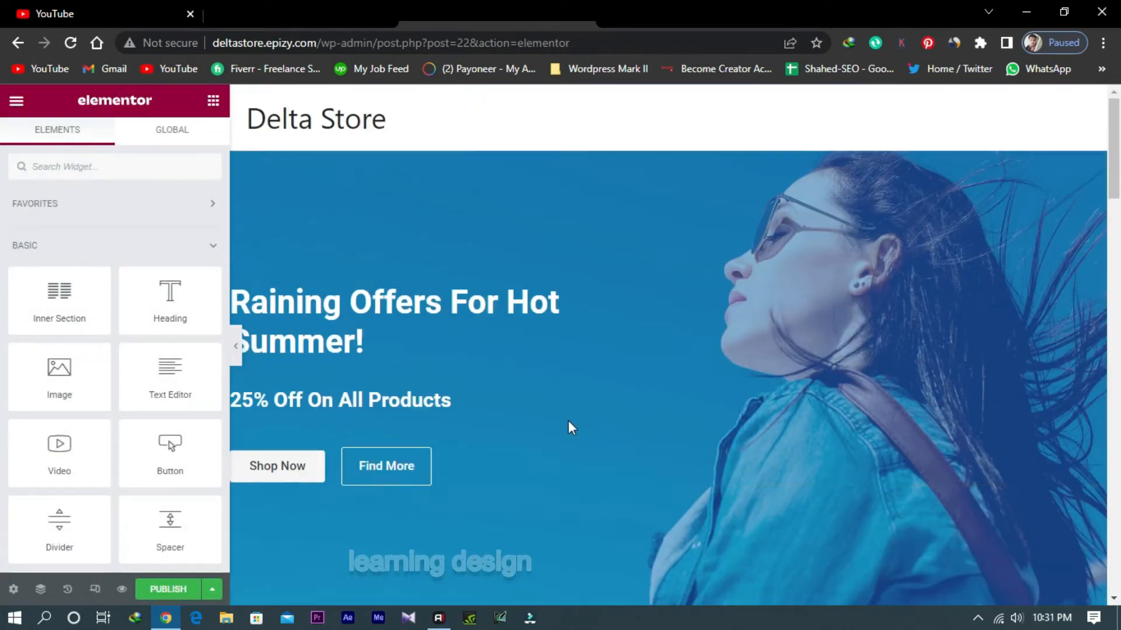
Change the hero heading text to "Hot Offers For Hot Summer!"
{"action": "left_click", "coordinate": [233, 347]}
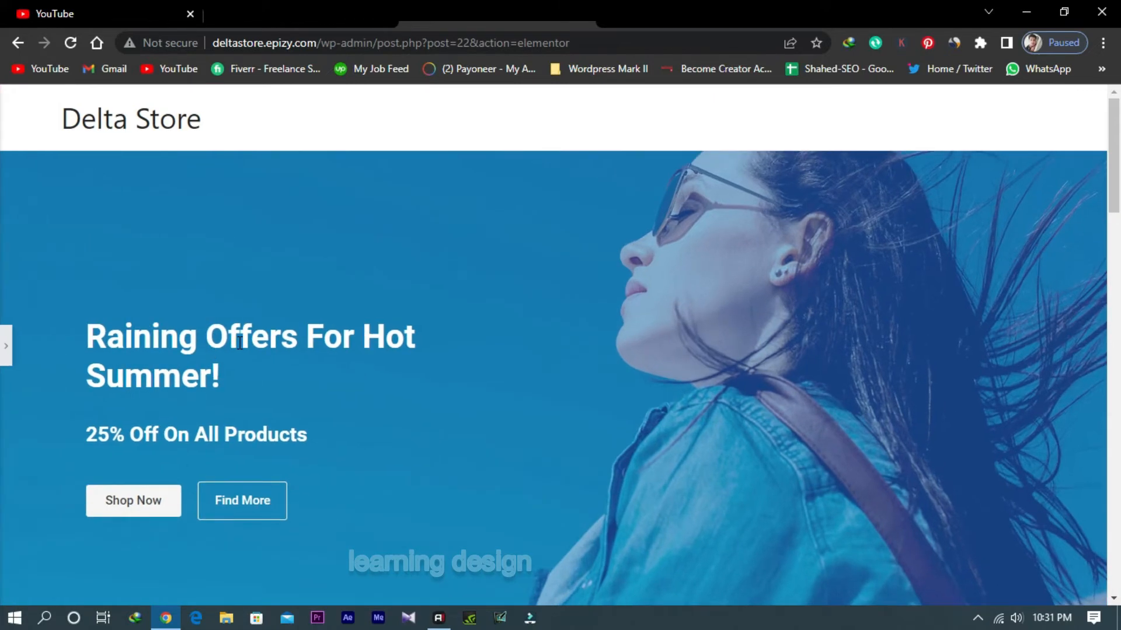
{"action": "left_click", "coordinate": [5, 345]}
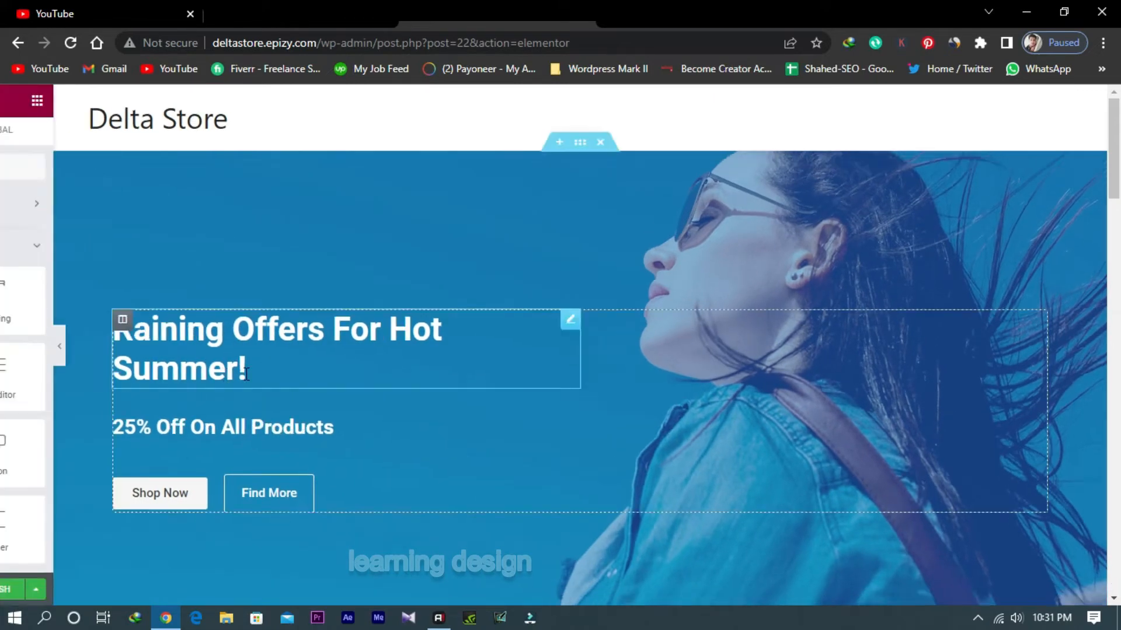
{"action": "left_click", "coordinate": [343, 308]}
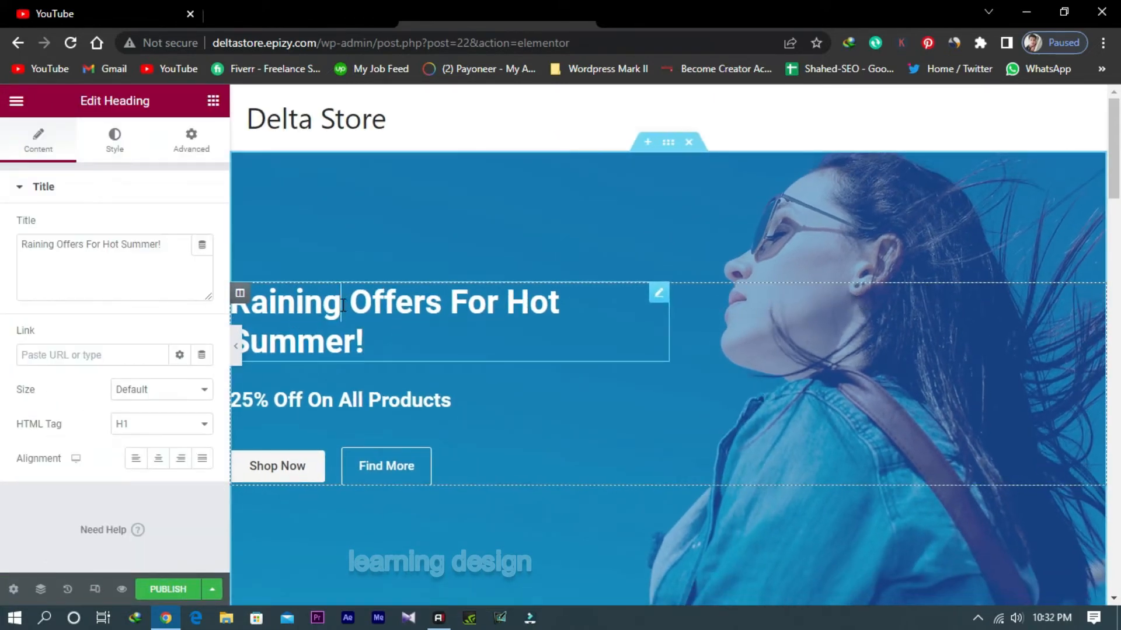
{"action": "left_click_drag", "start_coordinate": [343, 308], "coordinate": [238, 303]}
{"action": "type", "text": "Summer"}
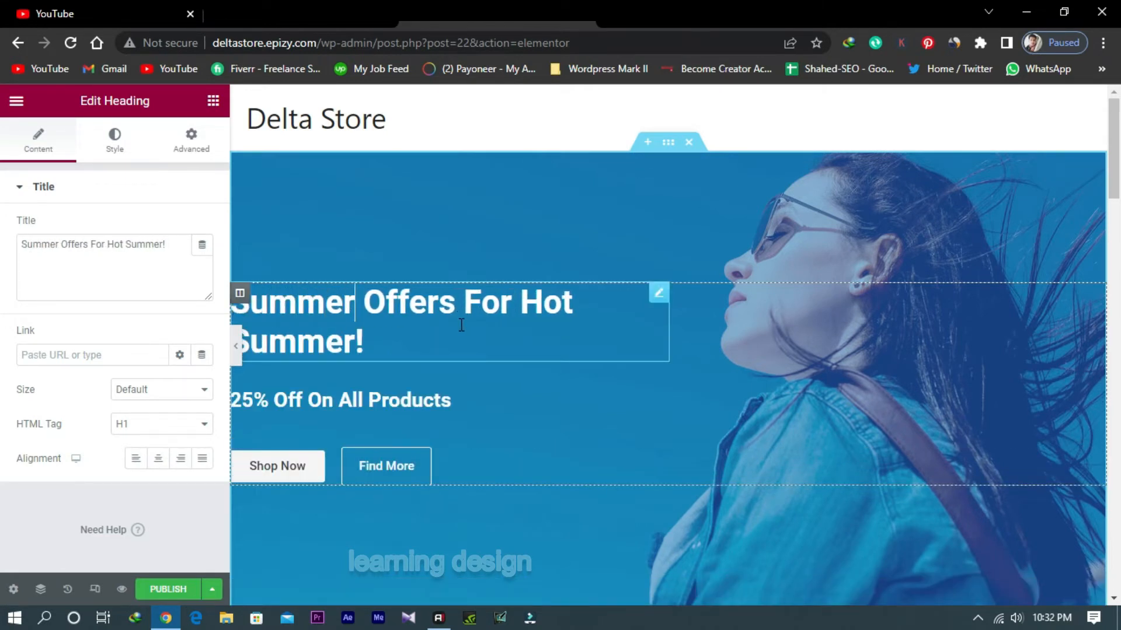
{"action": "left_click_drag", "start_coordinate": [361, 315], "coordinate": [232, 306]}
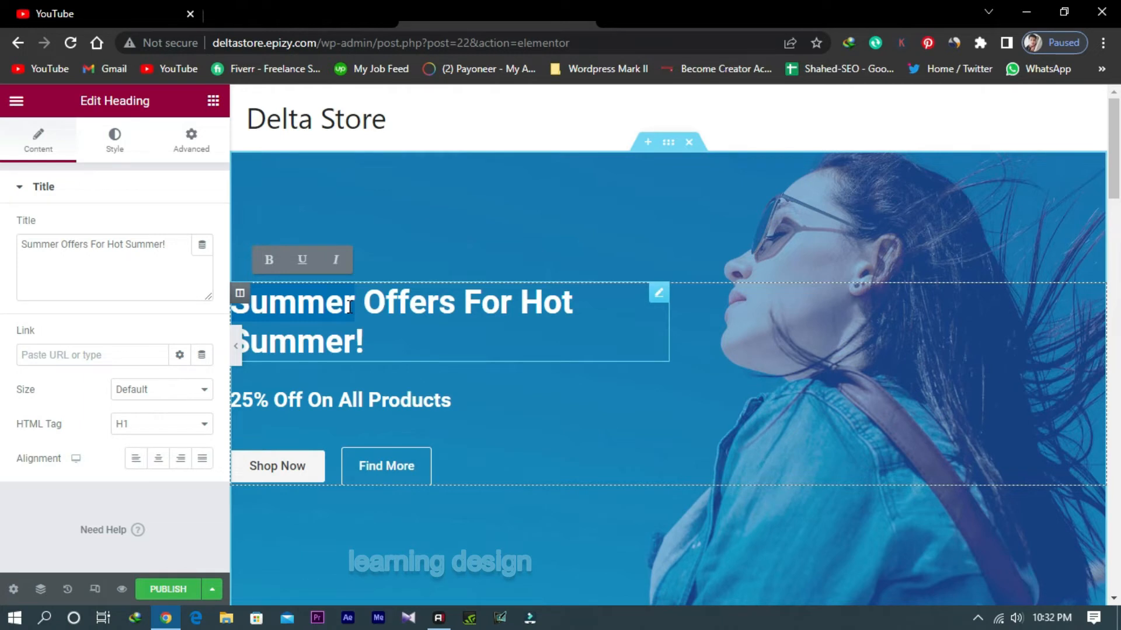
{"action": "type", "text": "hot"}
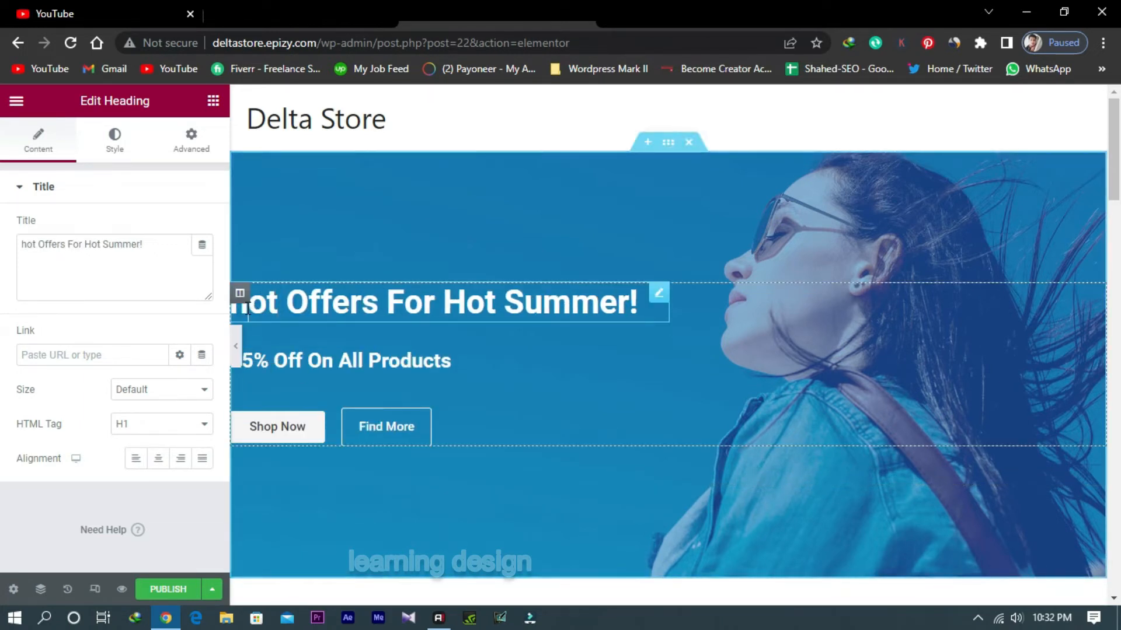
{"action": "left_click_drag", "start_coordinate": [247, 310], "coordinate": [236, 309]}
{"action": "type", "text": "H"}
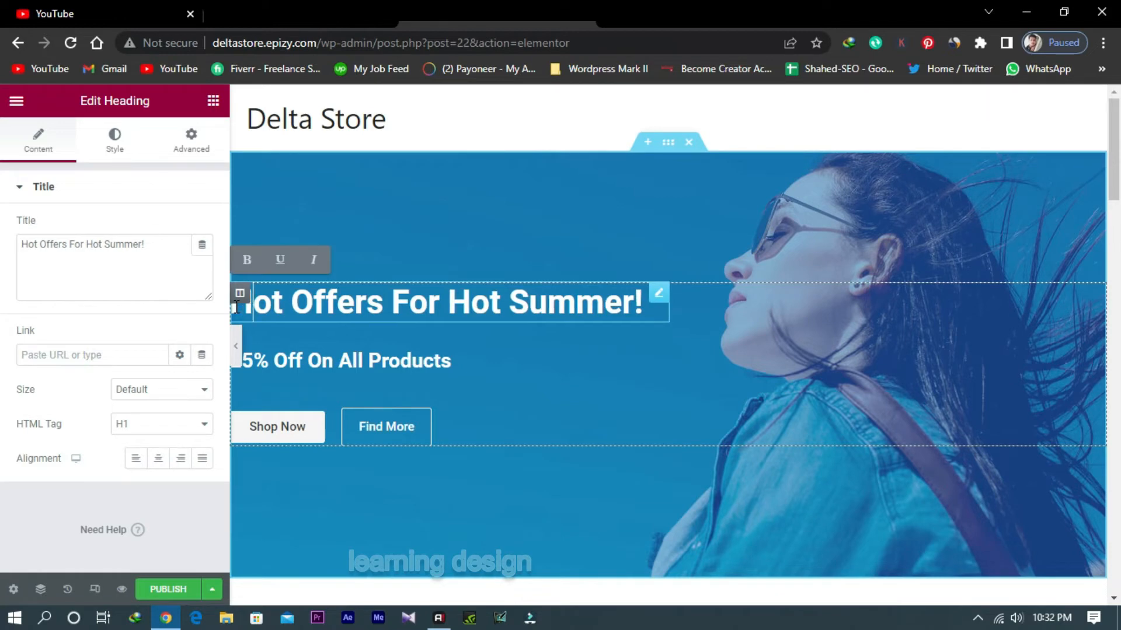
Check the page from hero to footer with the editing panel collapsed, then restore the panel
{"action": "left_click", "coordinate": [236, 346]}
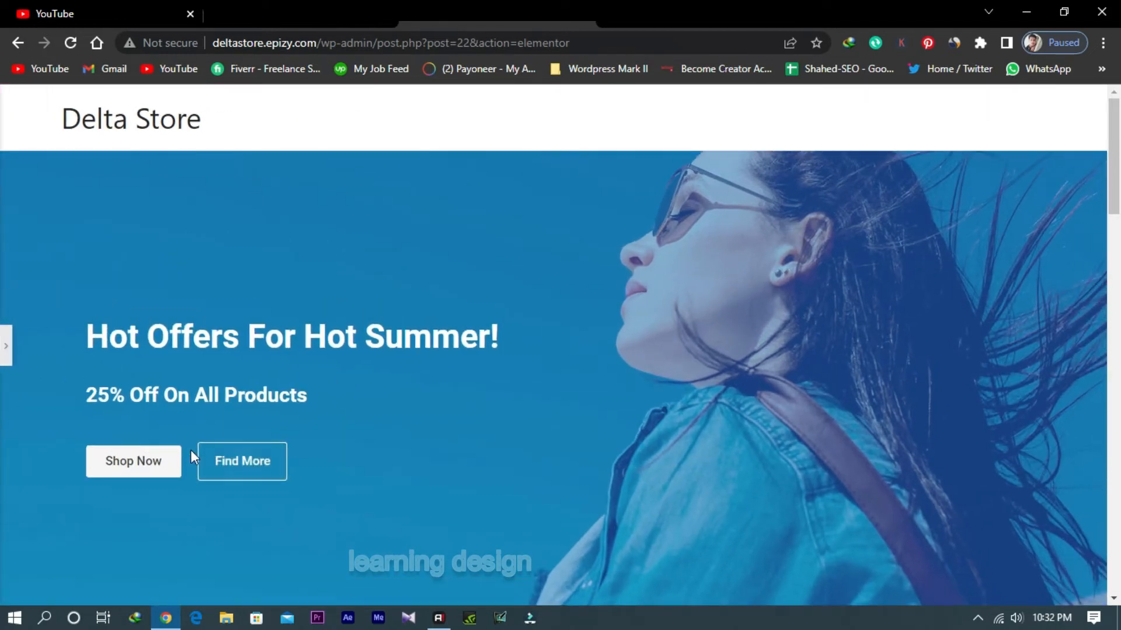
{"action": "scroll", "coordinate": [193, 454], "scroll_direction": "down", "scroll_amount": 20}
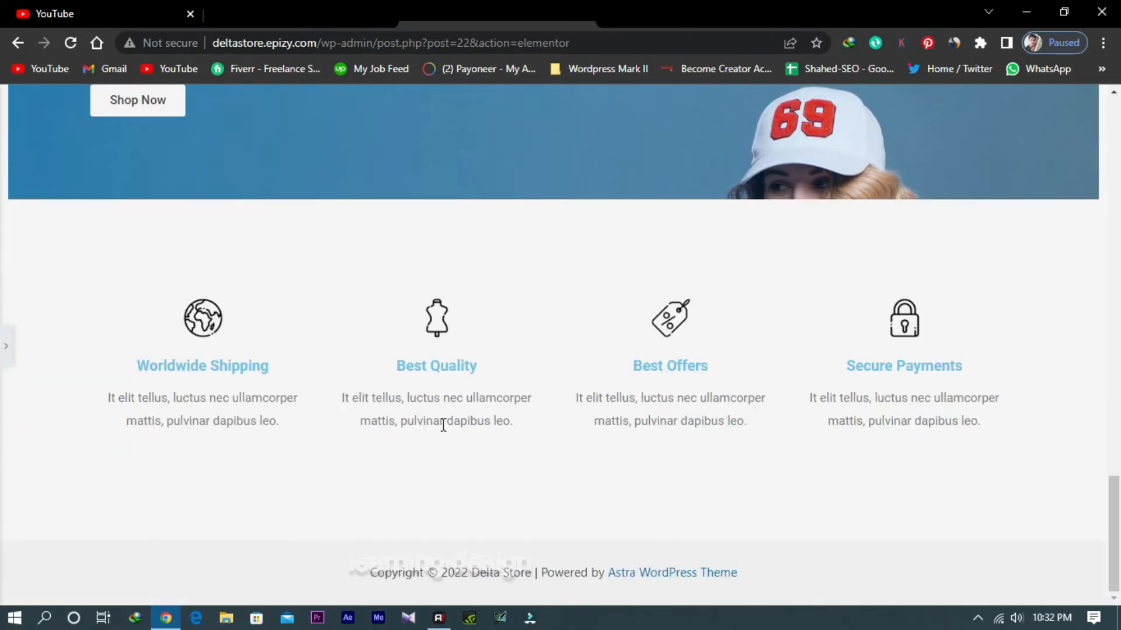
{"action": "scroll", "coordinate": [101, 354], "scroll_direction": "up", "scroll_amount": 20}
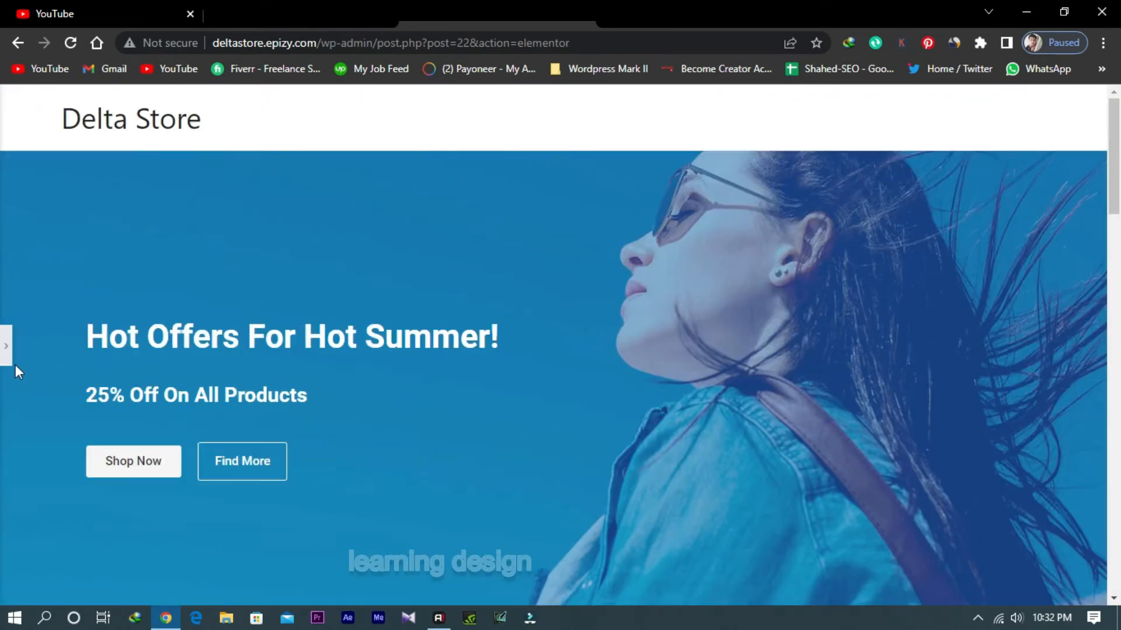
{"action": "left_click", "coordinate": [6, 350]}
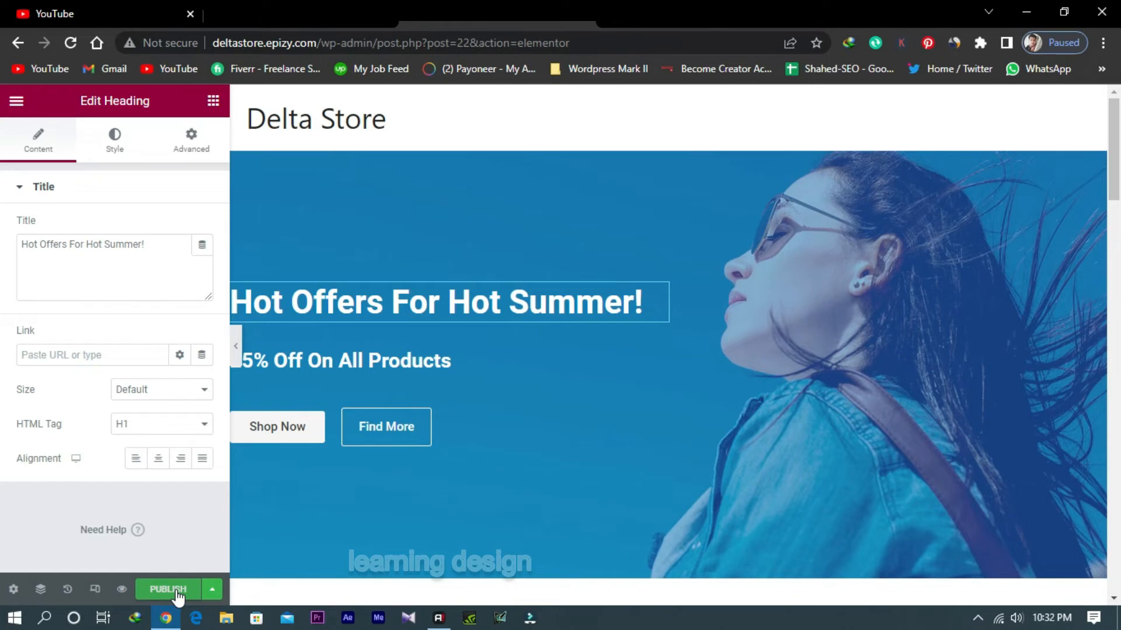
{"action": "left_click", "coordinate": [235, 345]}
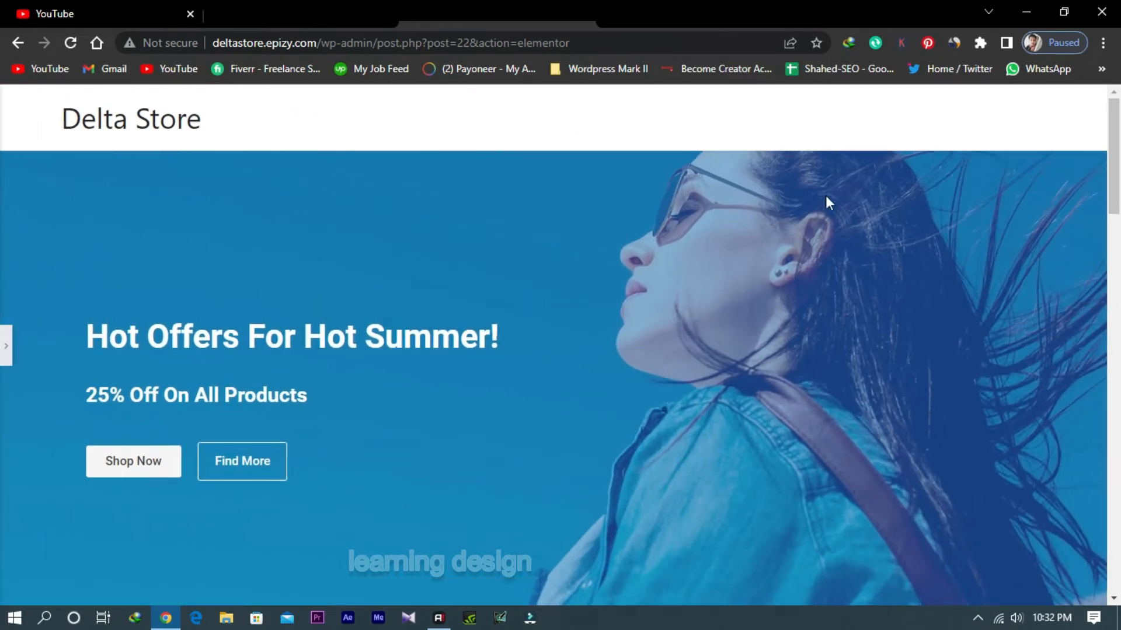
{"action": "left_click", "coordinate": [6, 346]}
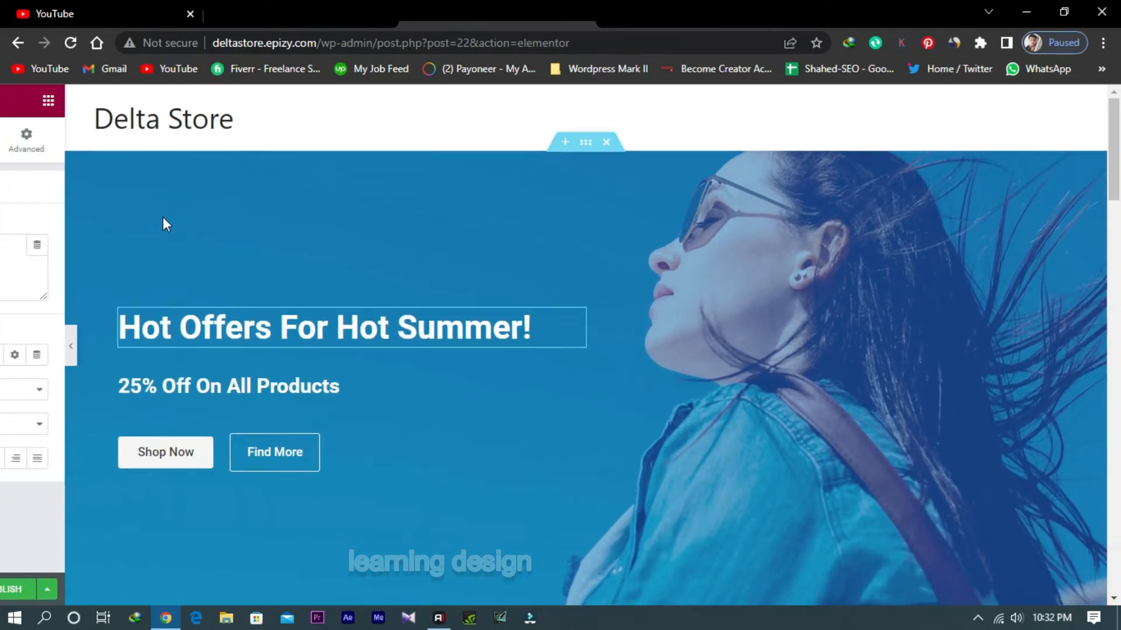
Replace the hero section's background image with the media library photo of the woman in the white 69 cap
{"action": "left_click", "coordinate": [115, 149]}
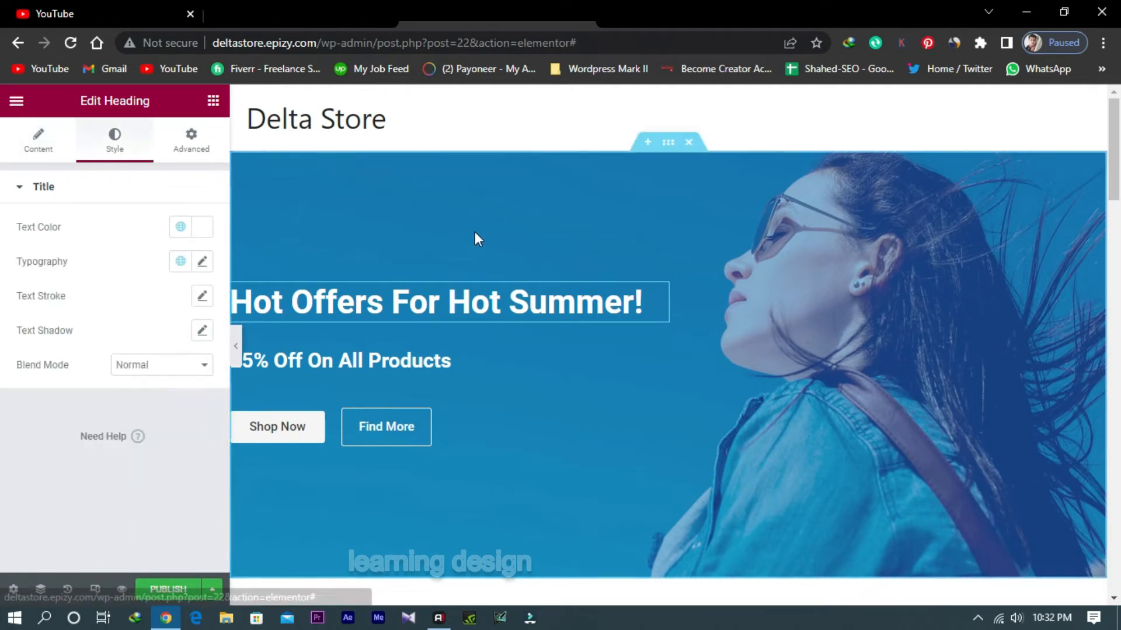
{"action": "left_click", "coordinate": [670, 146]}
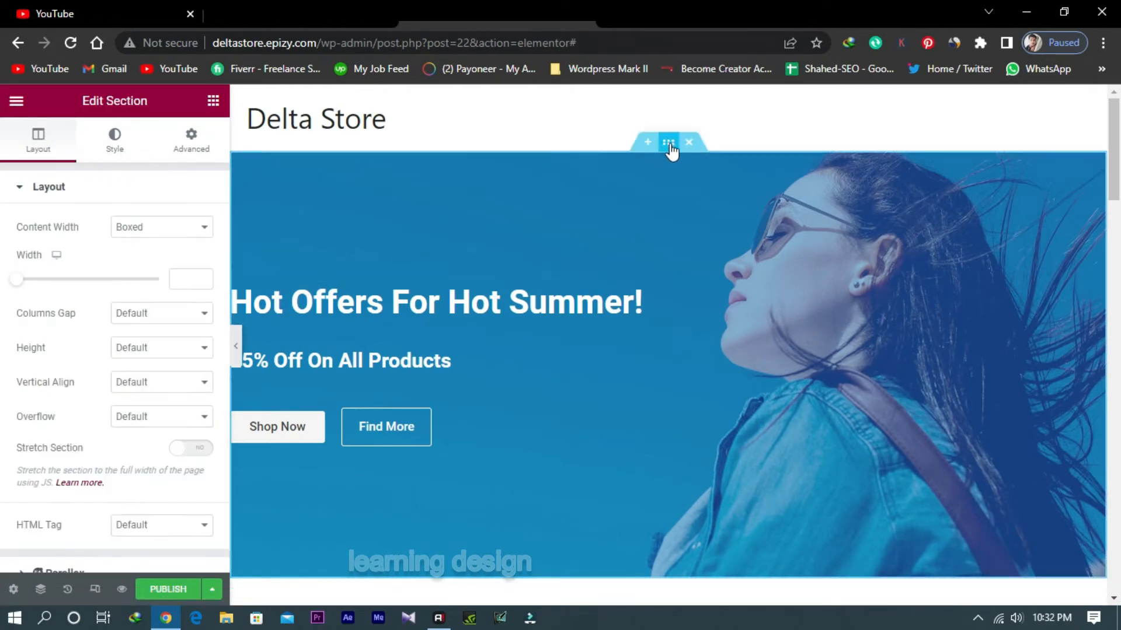
{"action": "left_click", "coordinate": [115, 143]}
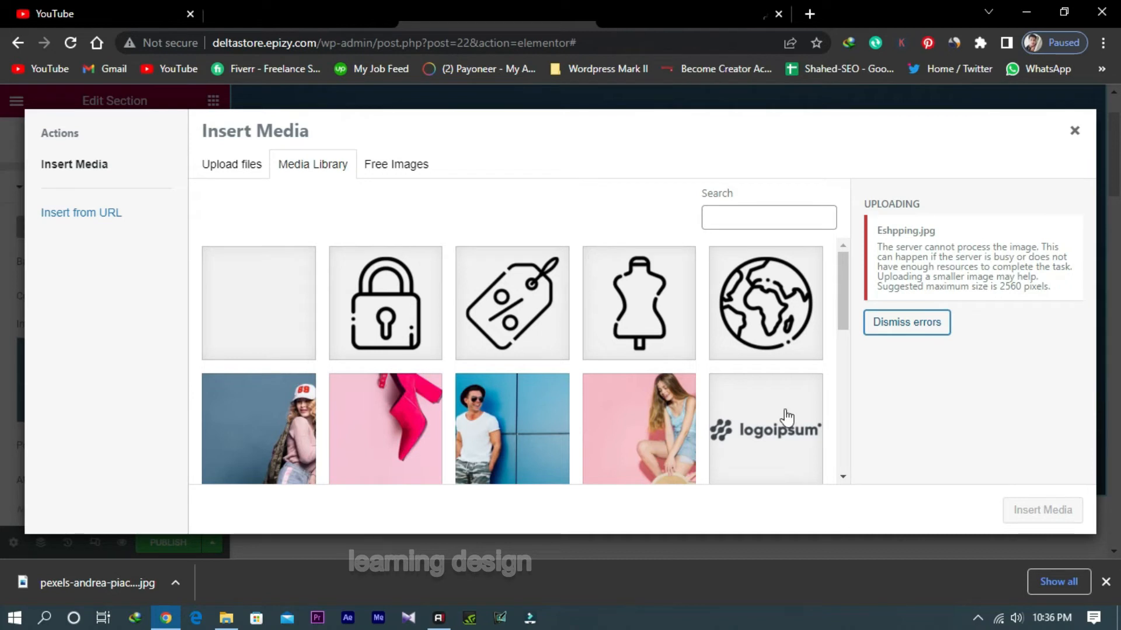
{"action": "scroll", "coordinate": [594, 366], "scroll_direction": "down", "scroll_amount": 3}
{"action": "scroll", "coordinate": [614, 398], "scroll_direction": "up", "scroll_amount": 1}
{"action": "scroll", "coordinate": [614, 398], "scroll_direction": "down", "scroll_amount": 1}
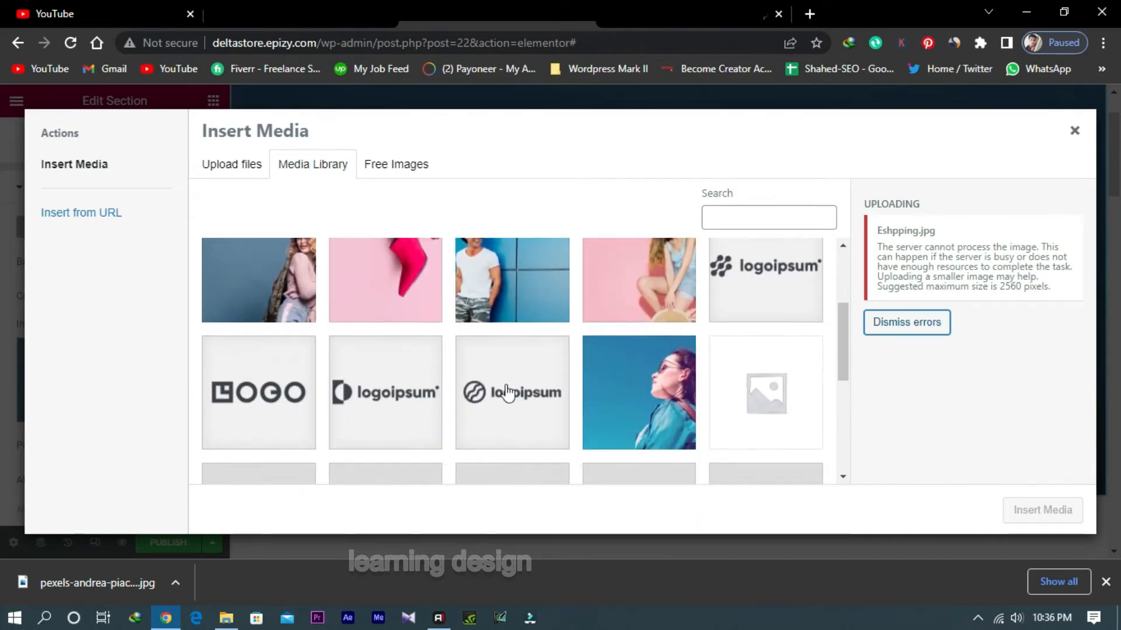
{"action": "scroll", "coordinate": [614, 398], "scroll_direction": "up", "scroll_amount": 1}
{"action": "scroll", "coordinate": [661, 425], "scroll_direction": "up", "scroll_amount": 1}
{"action": "scroll", "coordinate": [661, 425], "scroll_direction": "down", "scroll_amount": 3}
{"action": "left_click", "coordinate": [648, 402]}
{"action": "left_click", "coordinate": [1074, 130]}
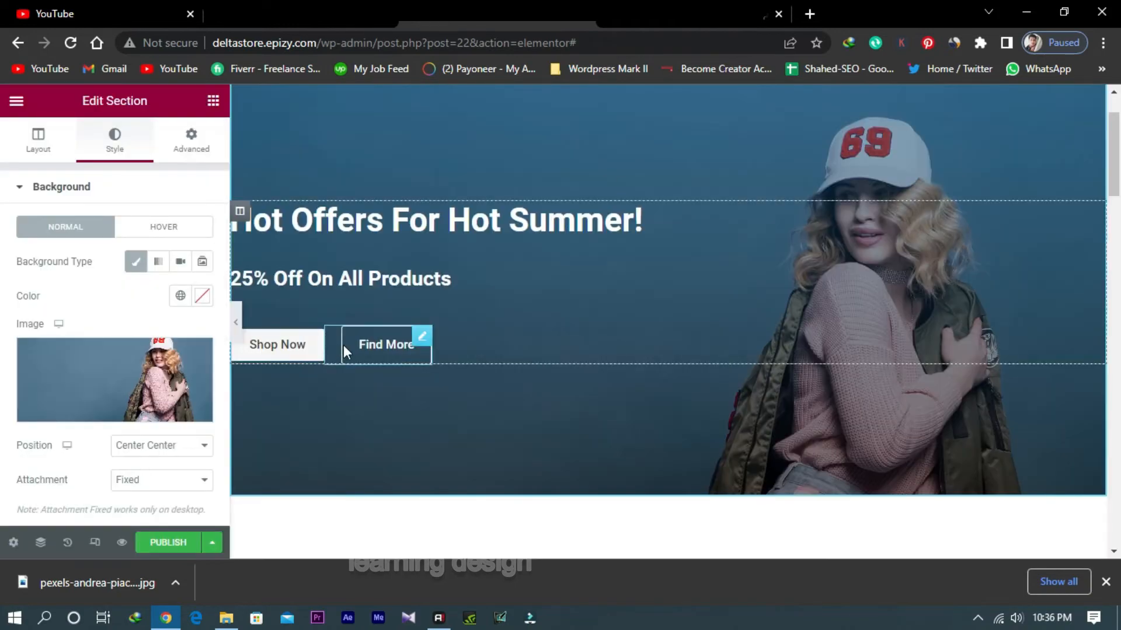
Check the page down to the service features, then review the hero section with its new background
{"action": "scroll", "coordinate": [461, 397], "scroll_direction": "down", "scroll_amount": 5}
{"action": "scroll", "coordinate": [461, 397], "scroll_direction": "down", "scroll_amount": 5}
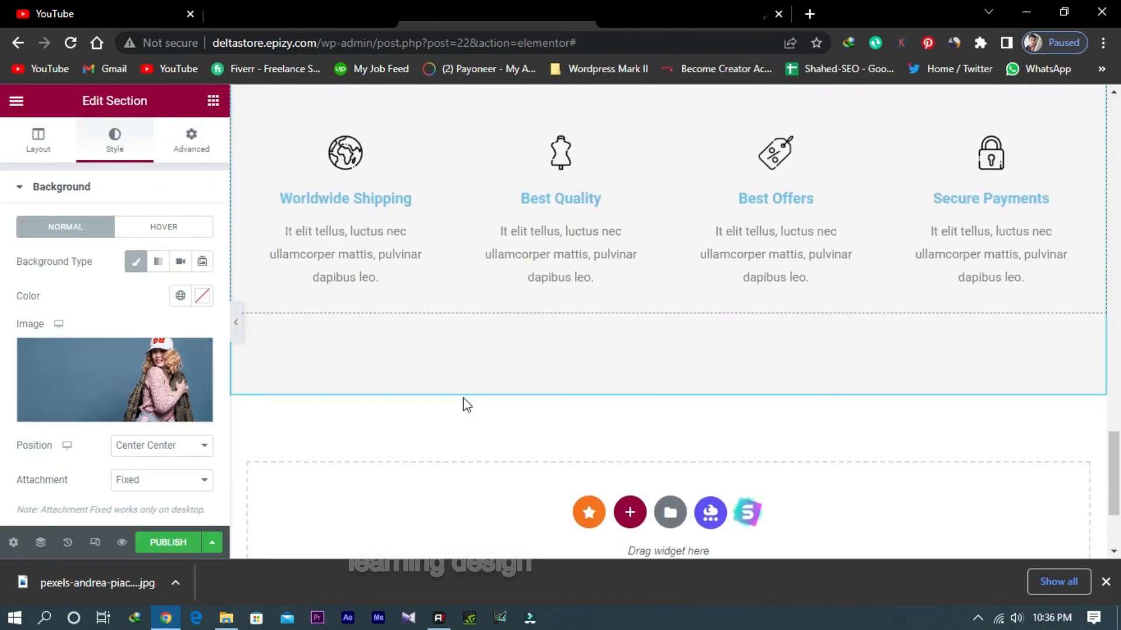
{"action": "scroll", "coordinate": [463, 397], "scroll_direction": "up", "scroll_amount": 15}
{"action": "scroll", "coordinate": [463, 397], "scroll_direction": "up", "scroll_amount": 1}
{"action": "scroll", "coordinate": [464, 397], "scroll_direction": "down", "scroll_amount": 2}
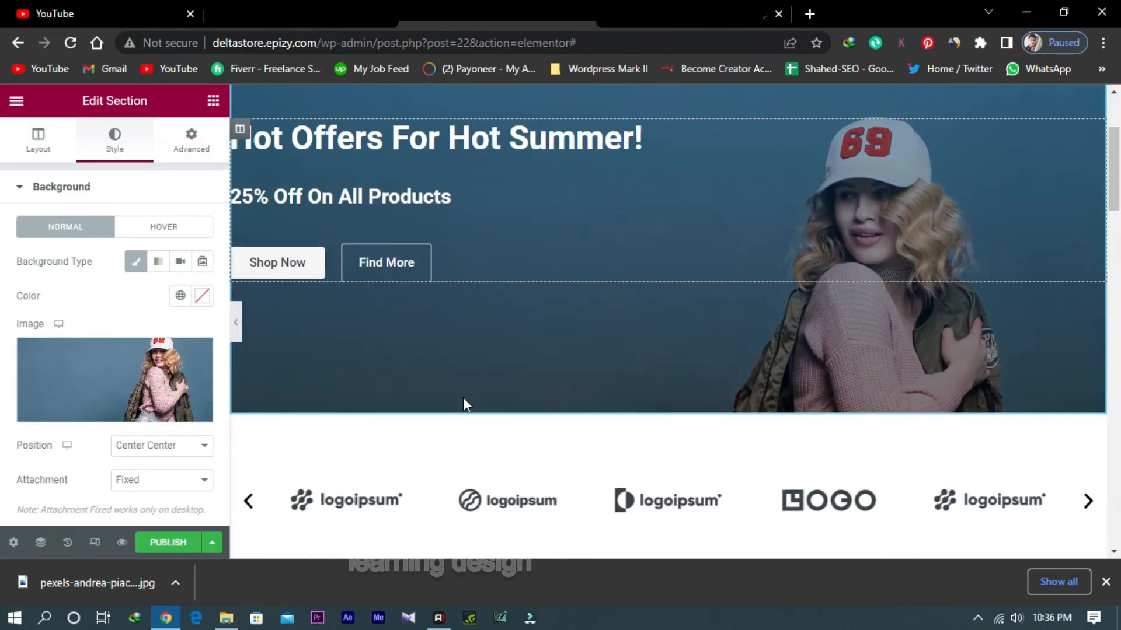
{"action": "scroll", "coordinate": [463, 397], "scroll_direction": "up", "scroll_amount": 2}
{"action": "scroll", "coordinate": [463, 397], "scroll_direction": "down", "scroll_amount": 2}
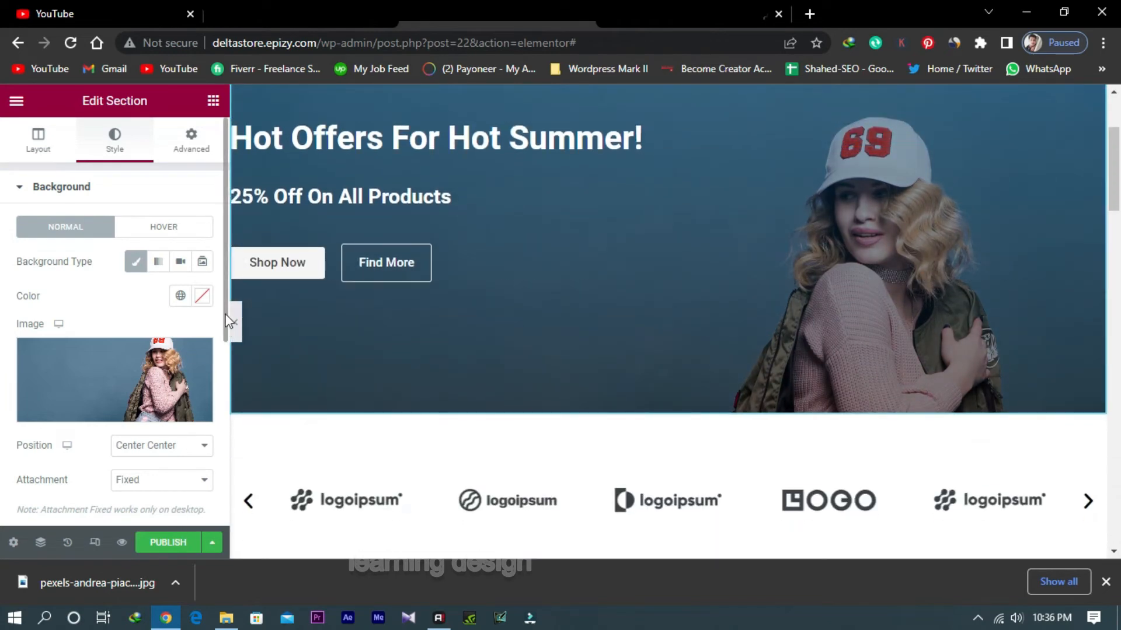
Publish the home page and open its live view, then check the hero in the editor with the panel collapsed
{"action": "left_click", "coordinate": [171, 545]}
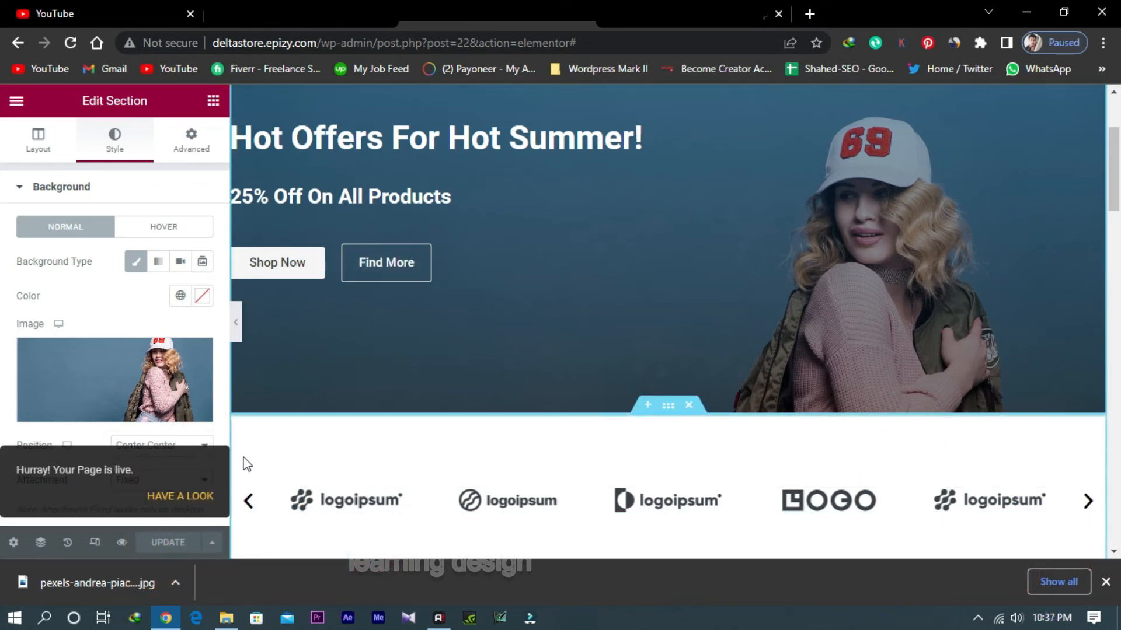
{"action": "left_click", "coordinate": [152, 497]}
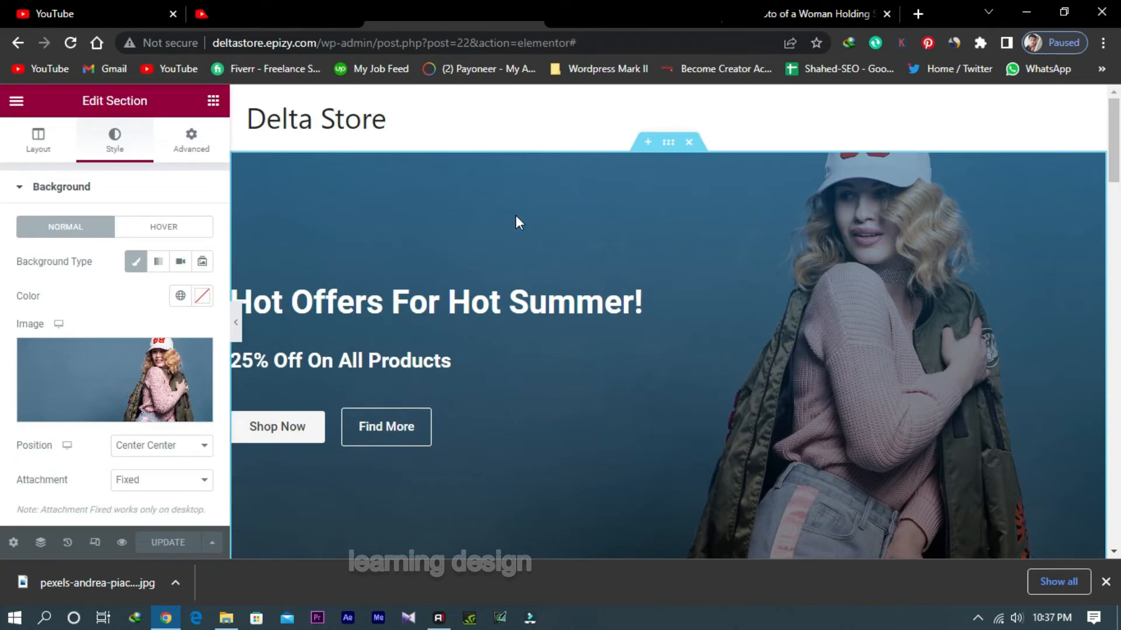
{"action": "left_click", "coordinate": [235, 322]}
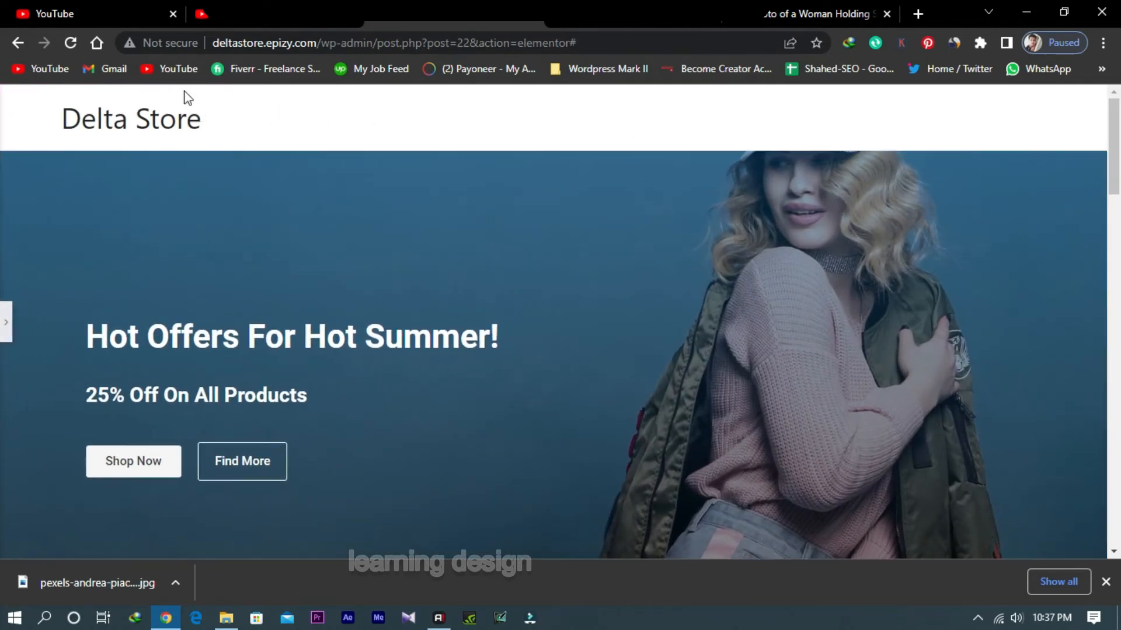
{"action": "left_click", "coordinate": [6, 322]}
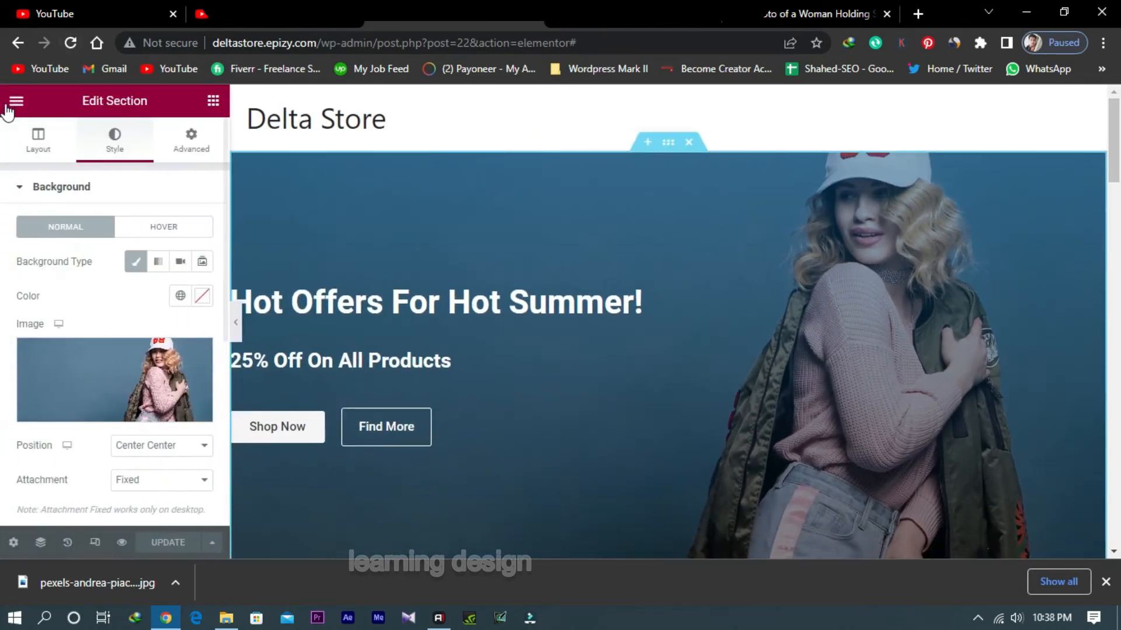
View the live home page from the editor and check it from the hero down to the Featured Products section
{"action": "left_click", "coordinate": [15, 100]}
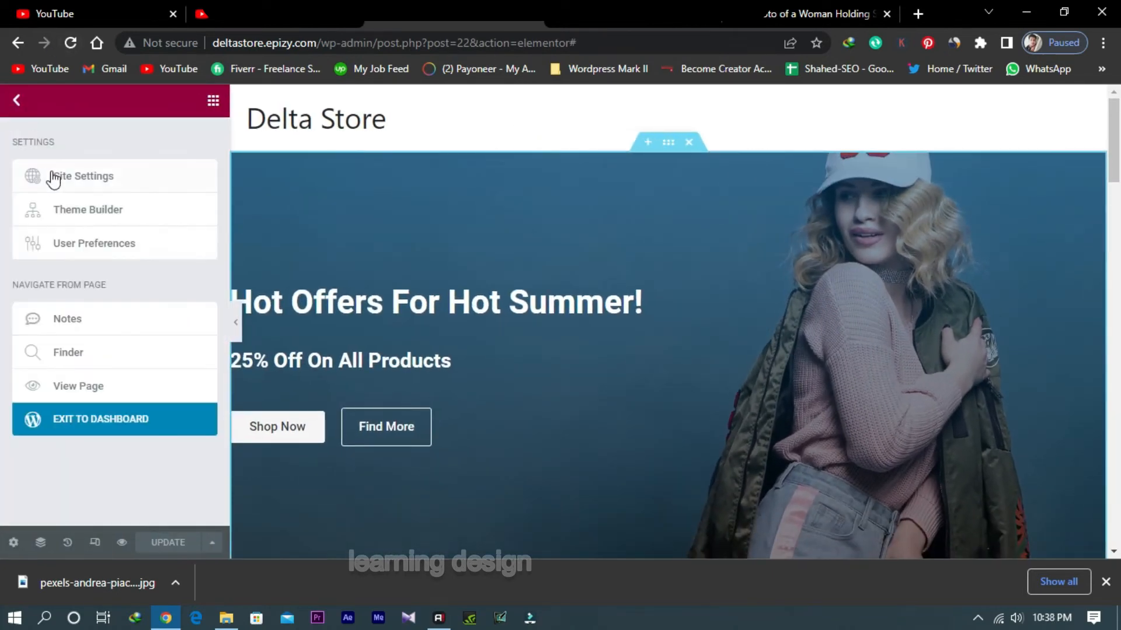
{"action": "left_click", "coordinate": [71, 384]}
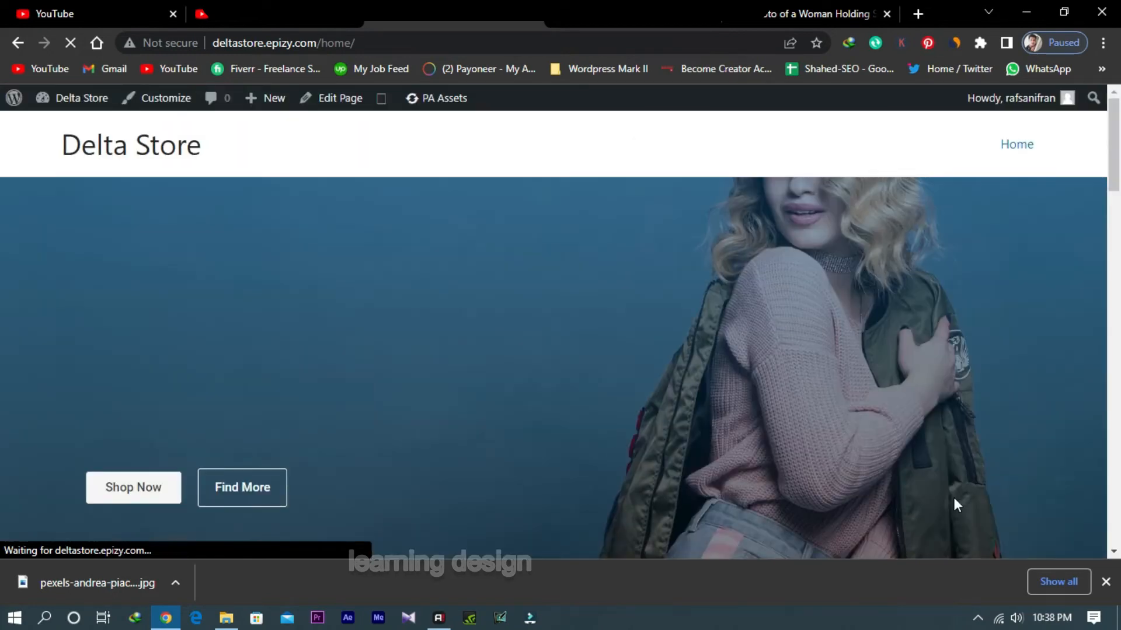
{"action": "scroll", "coordinate": [664, 324], "scroll_direction": "down", "scroll_amount": 5}
{"action": "scroll", "coordinate": [664, 325], "scroll_direction": "down", "scroll_amount": 20}
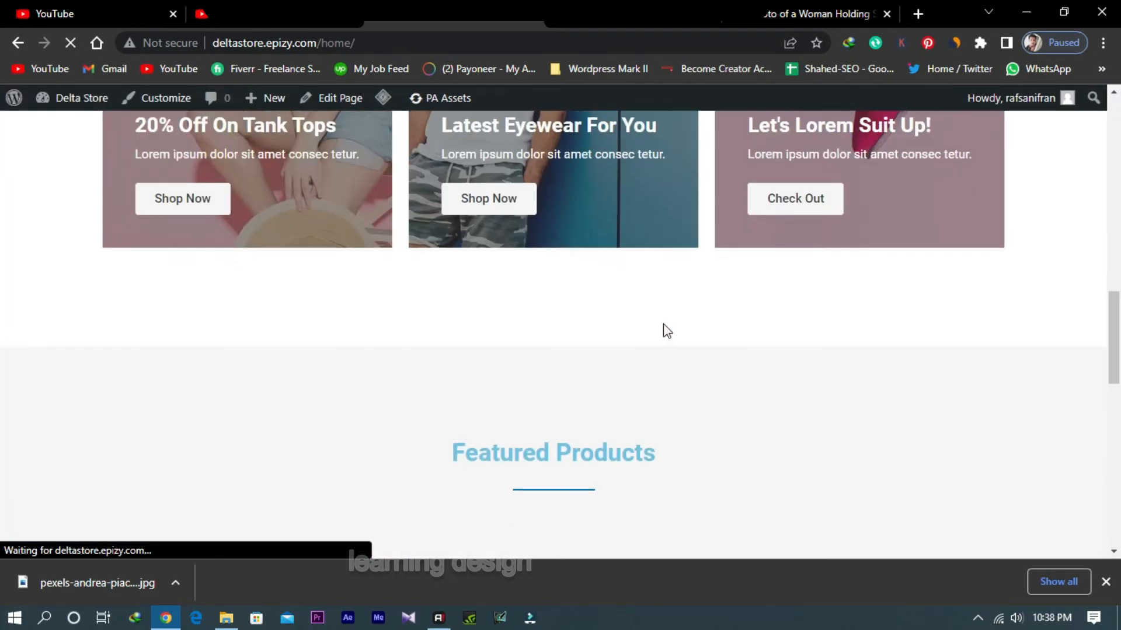
{"action": "scroll", "coordinate": [663, 325], "scroll_direction": "up", "scroll_amount": 20}
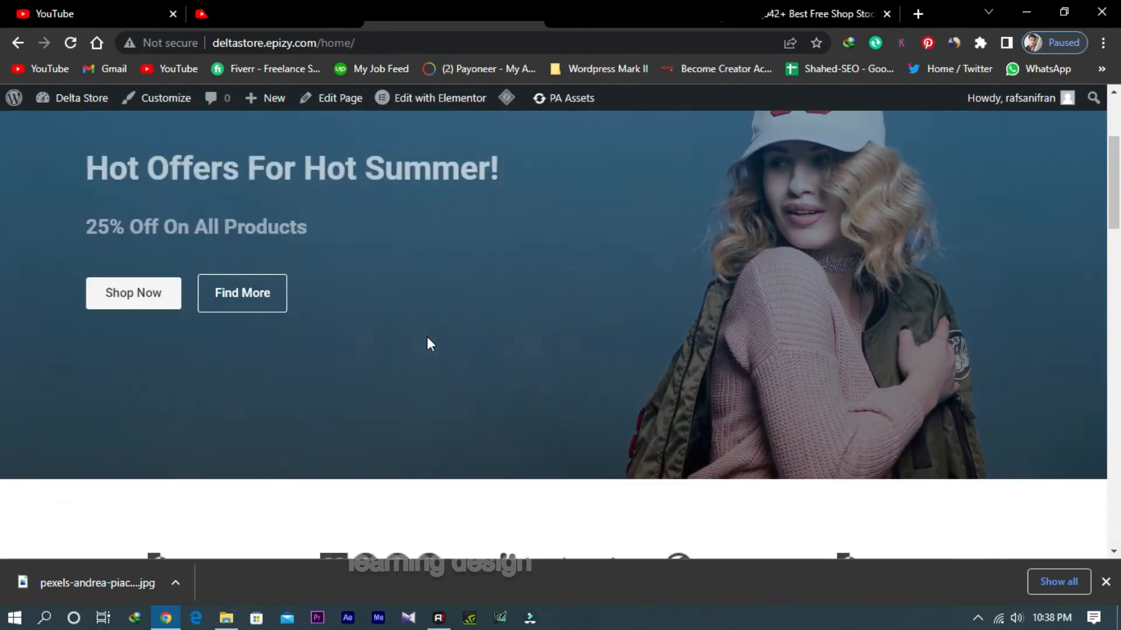
{"action": "scroll", "coordinate": [427, 338], "scroll_direction": "down", "scroll_amount": 6}
{"action": "scroll", "coordinate": [426, 338], "scroll_direction": "up", "scroll_amount": 10}
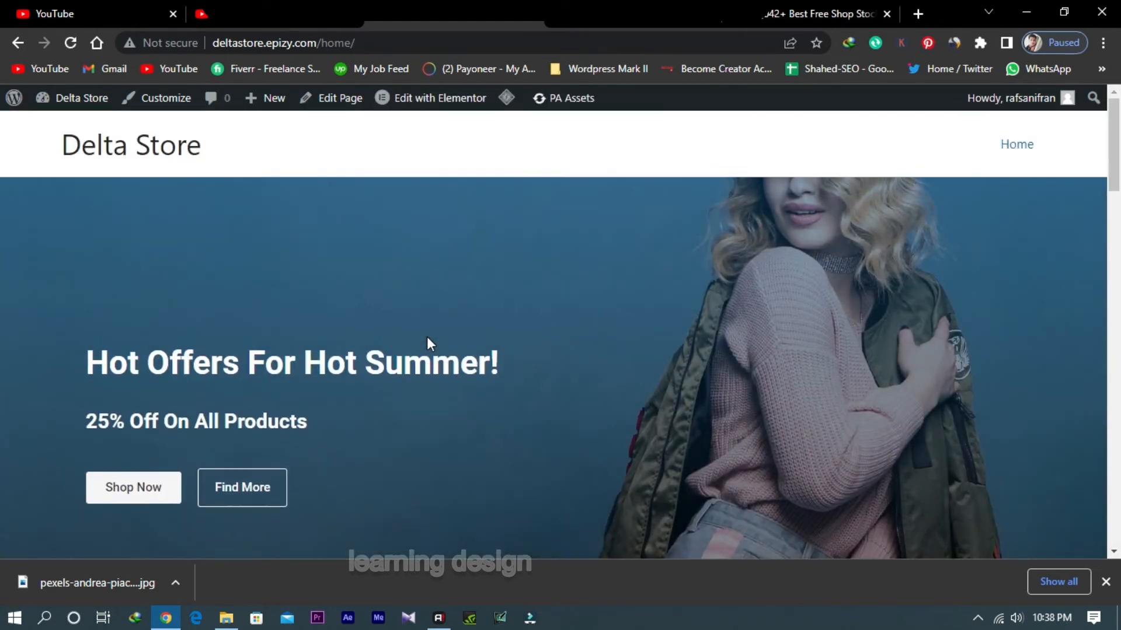
Open the site customizer and look over the global typography presets and the header builder layout
{"action": "left_click", "coordinate": [178, 97]}
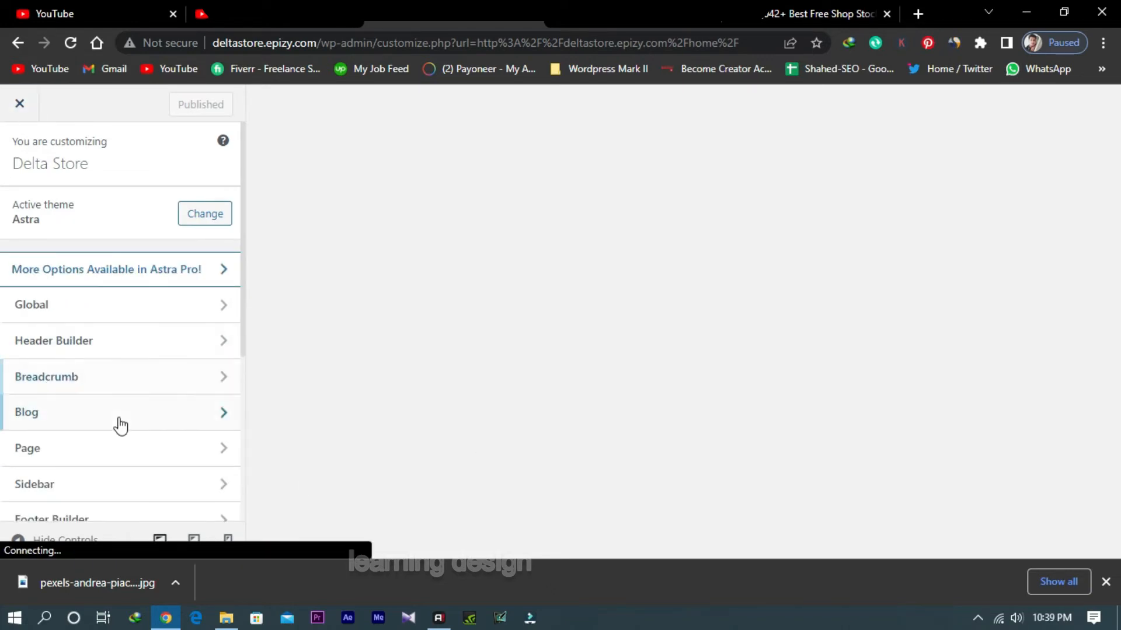
{"action": "left_click", "coordinate": [79, 312]}
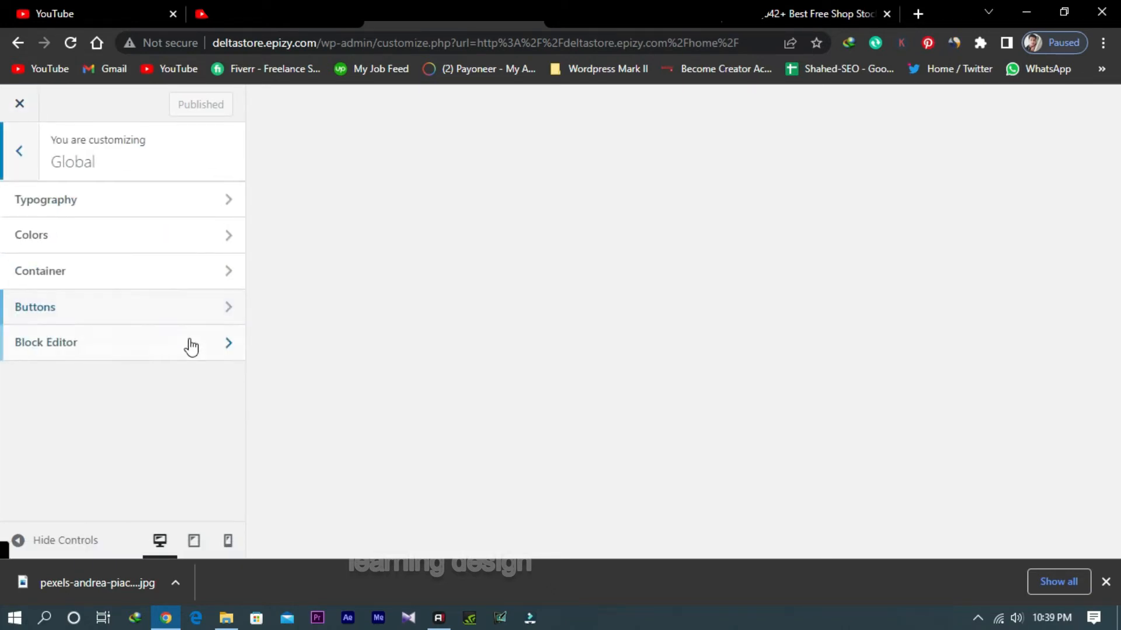
{"action": "left_click", "coordinate": [105, 198]}
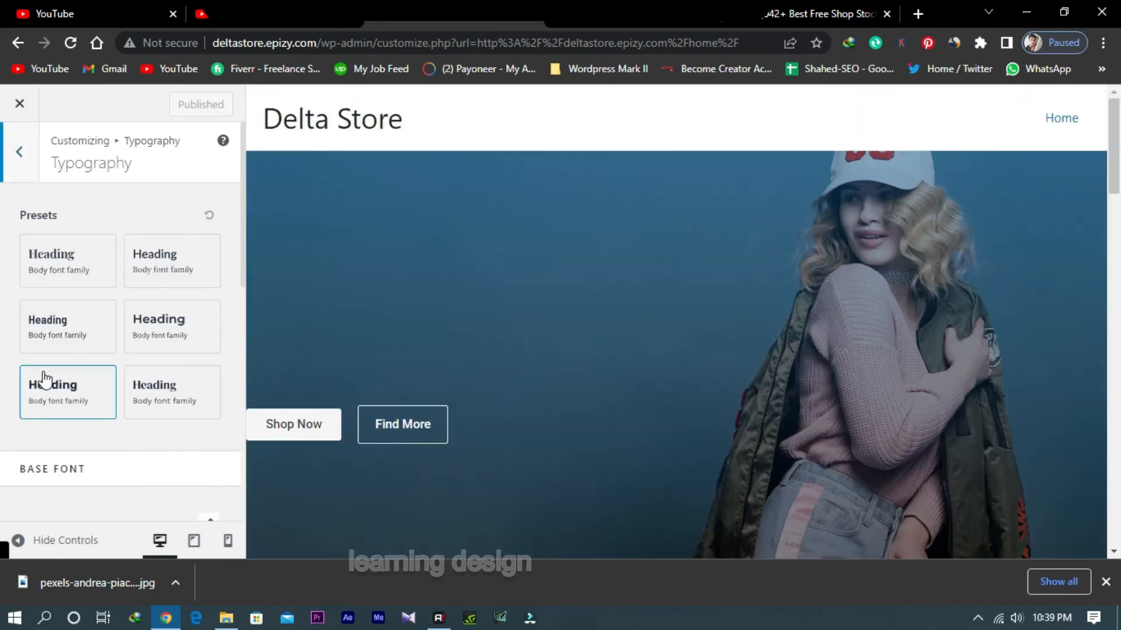
{"action": "left_click", "coordinate": [13, 158]}
{"action": "left_click", "coordinate": [16, 153]}
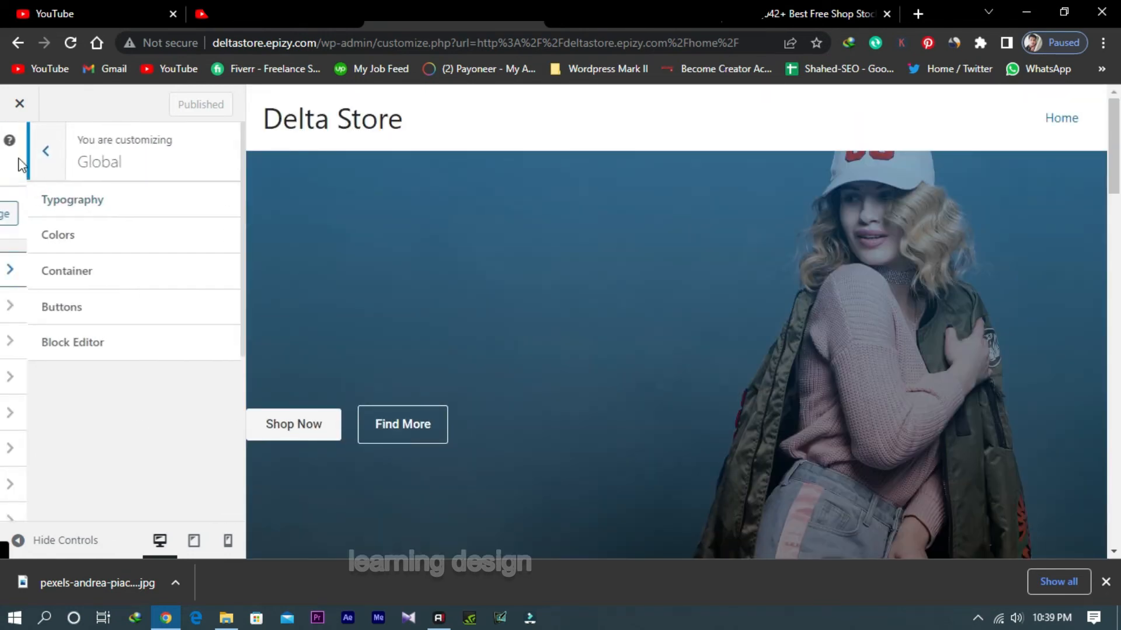
{"action": "scroll", "coordinate": [88, 356], "scroll_direction": "down", "scroll_amount": 2}
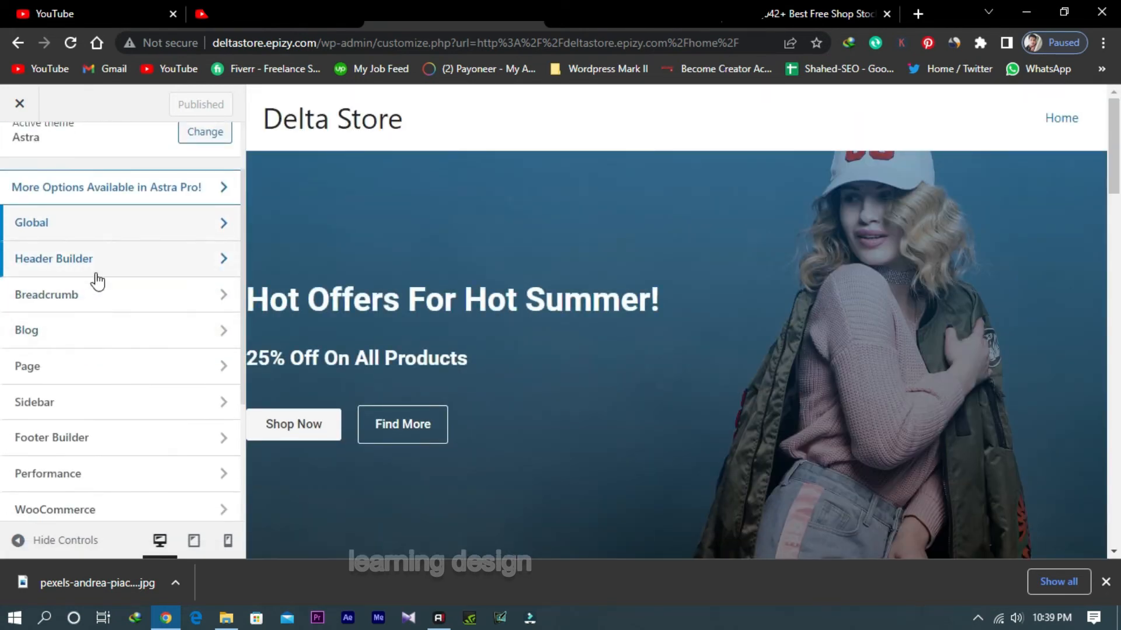
{"action": "left_click", "coordinate": [126, 268]}
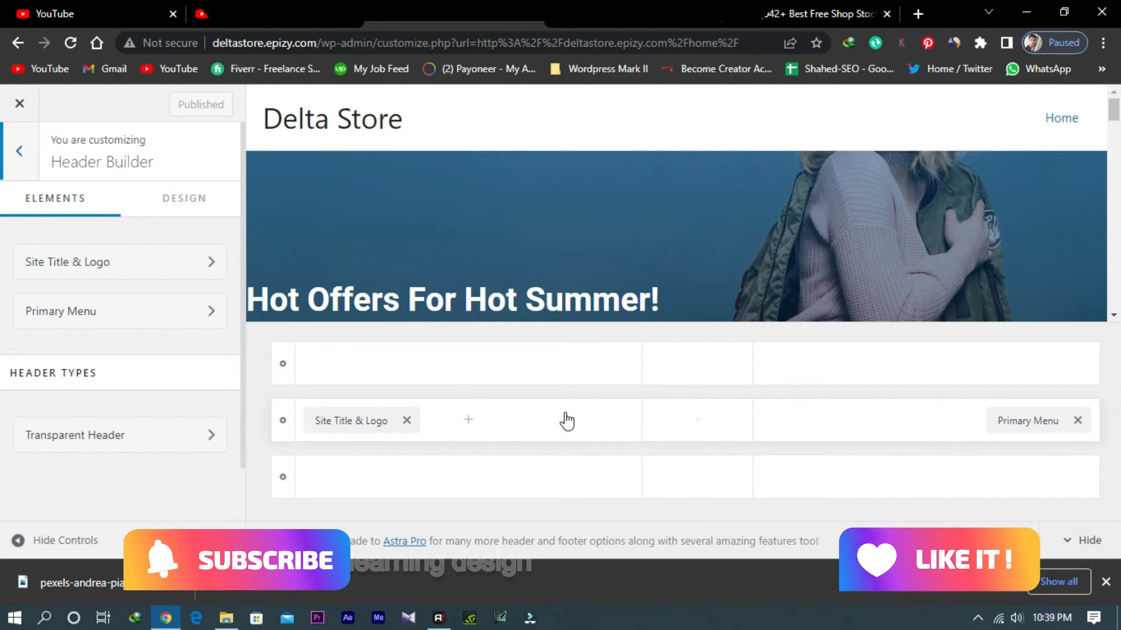
{"action": "left_click", "coordinate": [16, 159]}
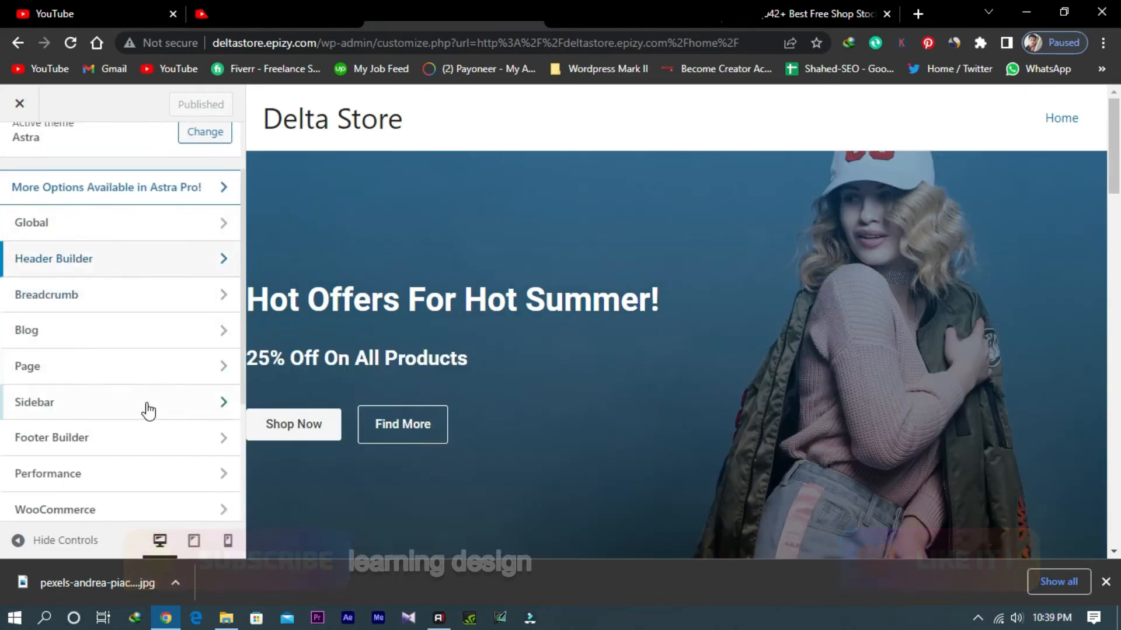
Set the page container layout to the fifth, full-width option and the default sidebar layout to the one without a sidebar
{"action": "left_click", "coordinate": [112, 362]}
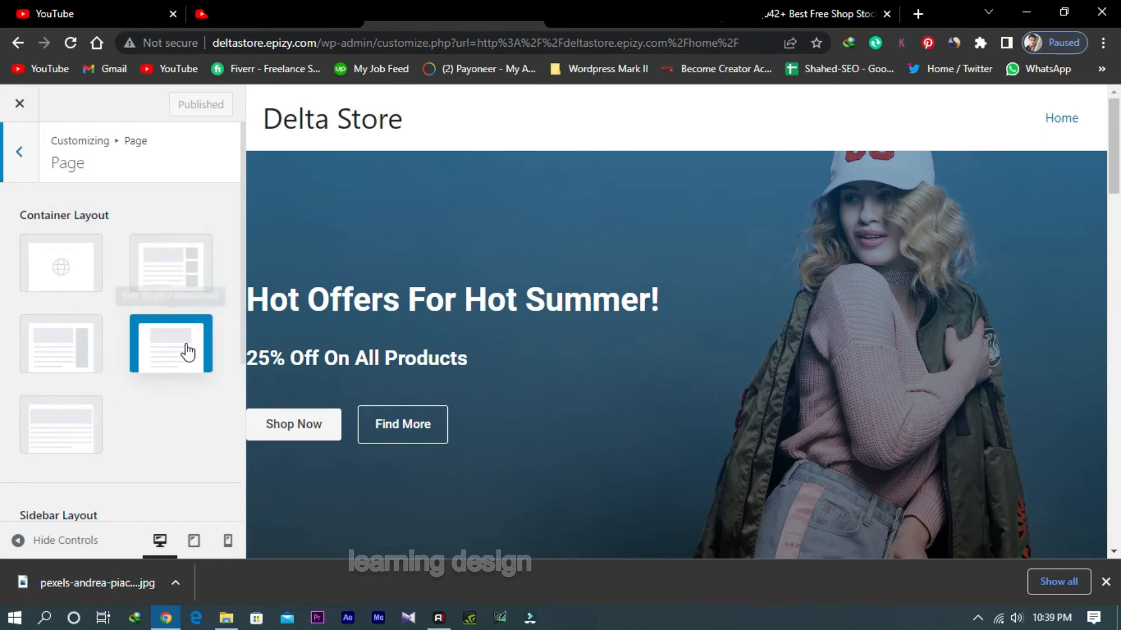
{"action": "left_click", "coordinate": [73, 439]}
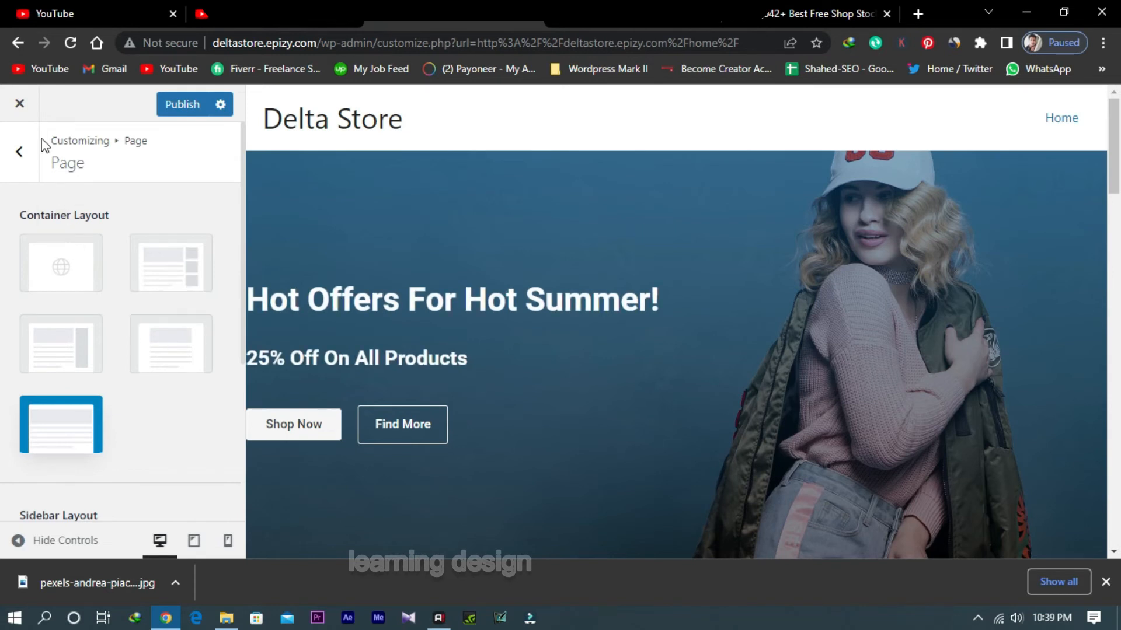
{"action": "left_click", "coordinate": [23, 153]}
{"action": "scroll", "coordinate": [120, 383], "scroll_direction": "down", "scroll_amount": 3}
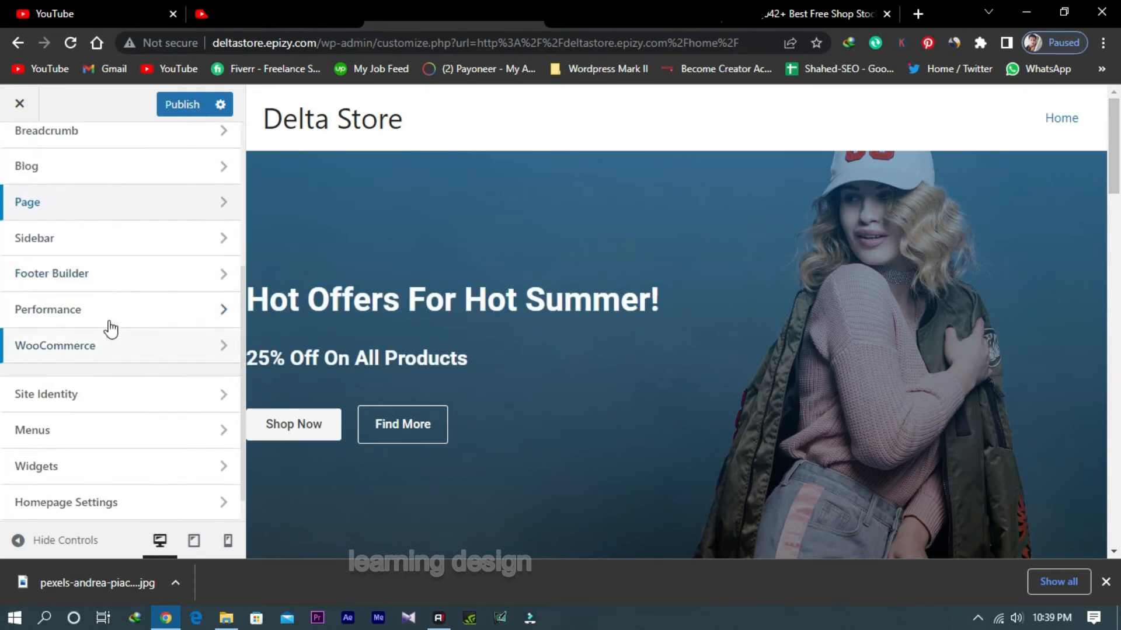
{"action": "left_click", "coordinate": [107, 252]}
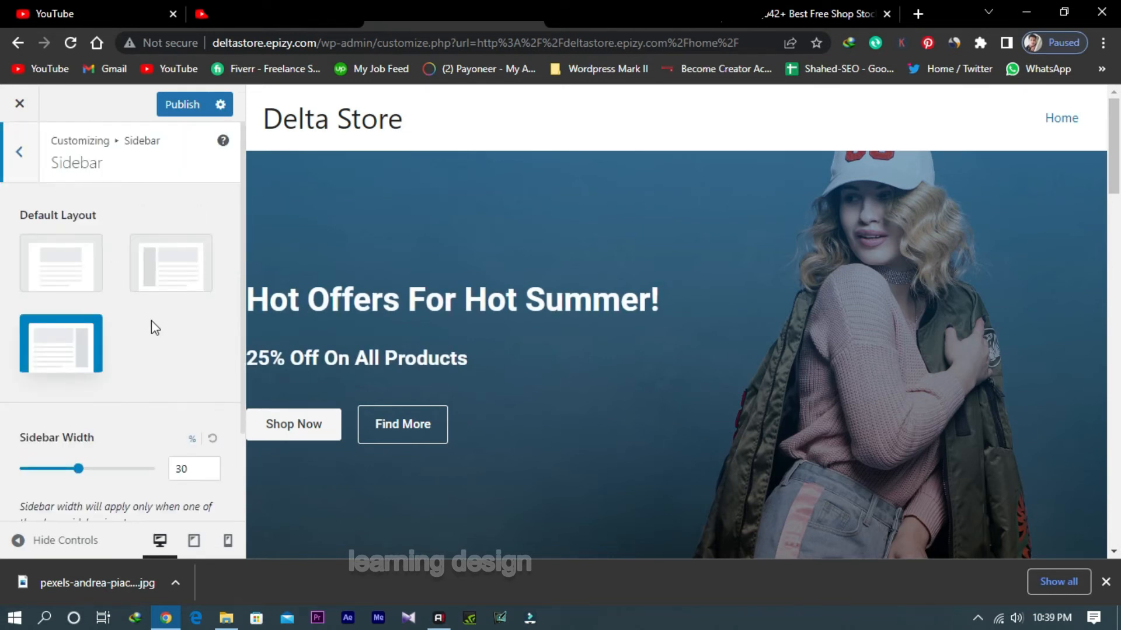
{"action": "left_click", "coordinate": [65, 276]}
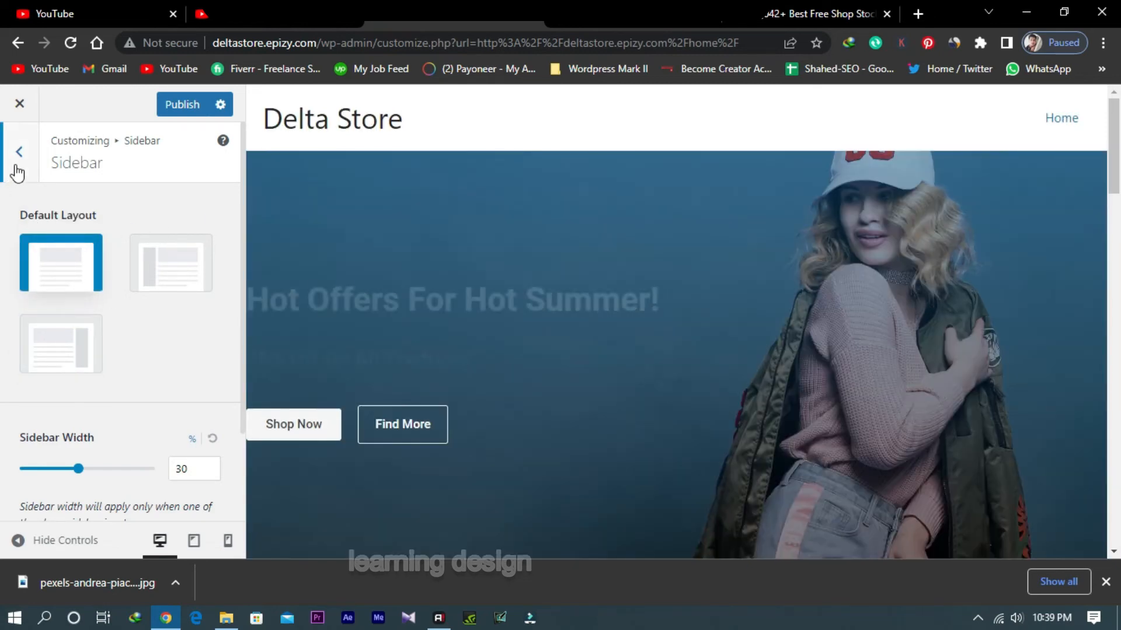
{"action": "left_click", "coordinate": [18, 169]}
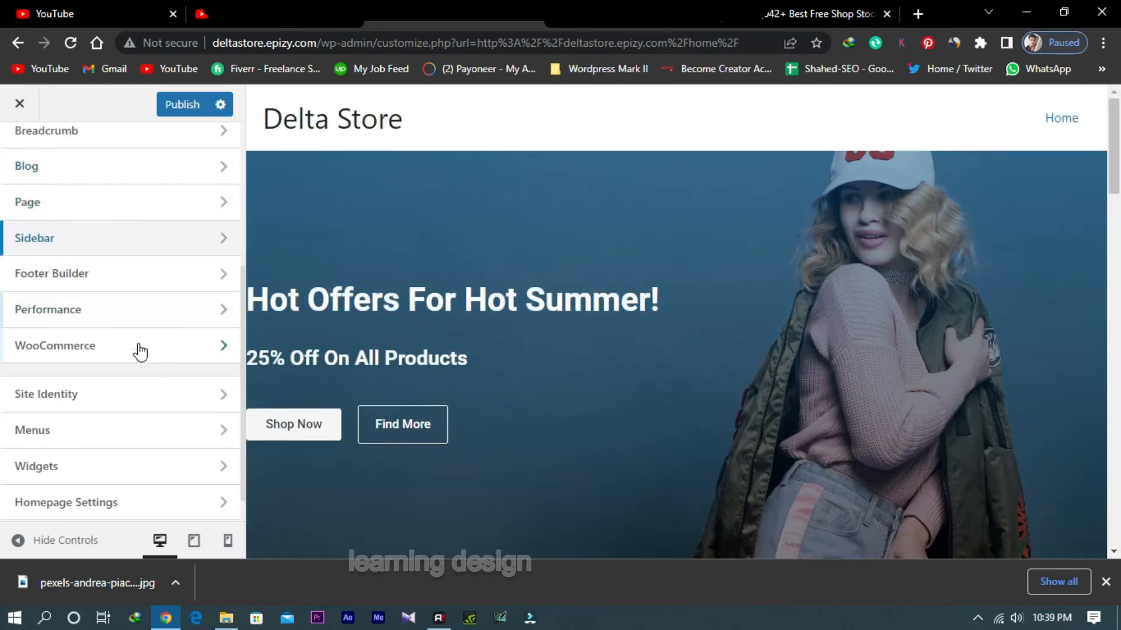
Set the homepage to display a static page, choose Home as the homepage, and publish the customizer changes
{"action": "scroll", "coordinate": [110, 362], "scroll_direction": "down", "scroll_amount": 1}
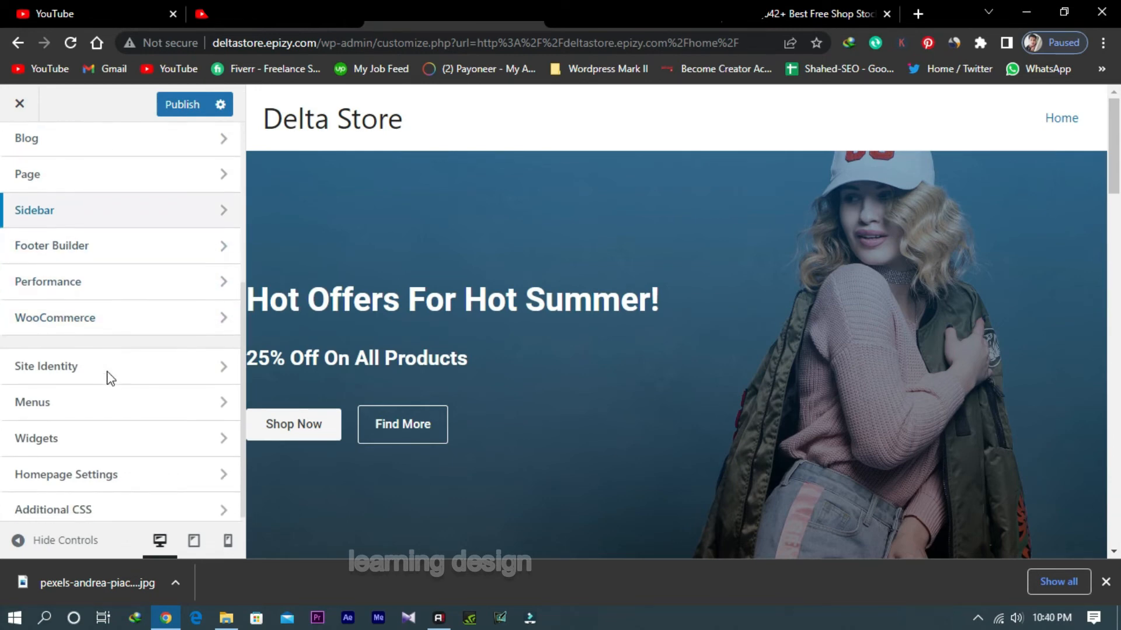
{"action": "left_click", "coordinate": [109, 473]}
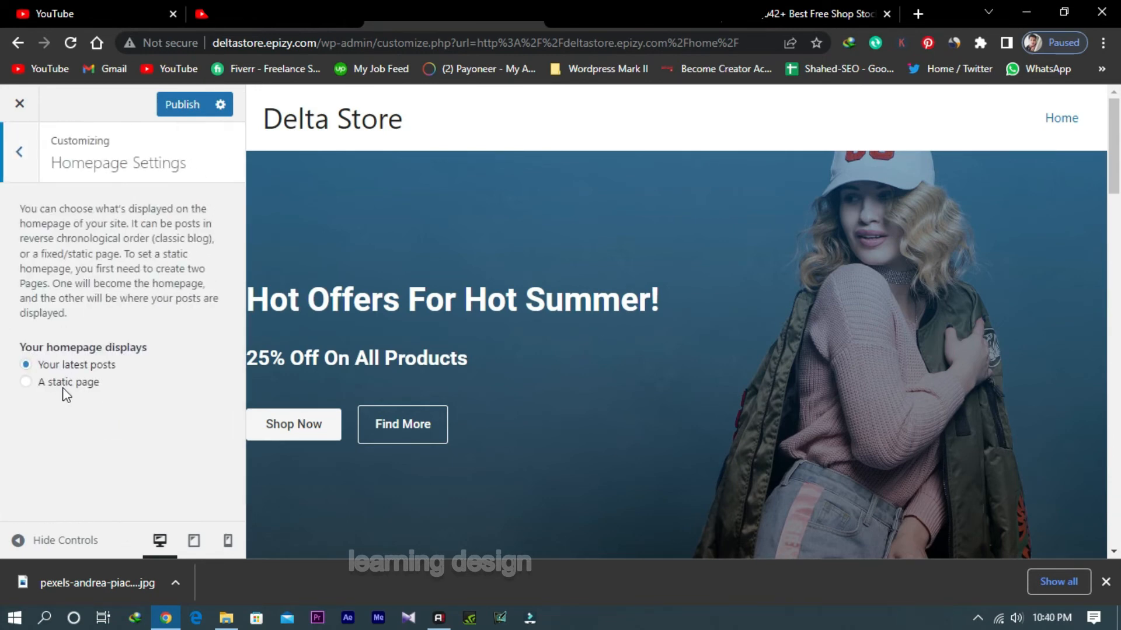
{"action": "left_click", "coordinate": [62, 387]}
{"action": "left_click", "coordinate": [80, 450]}
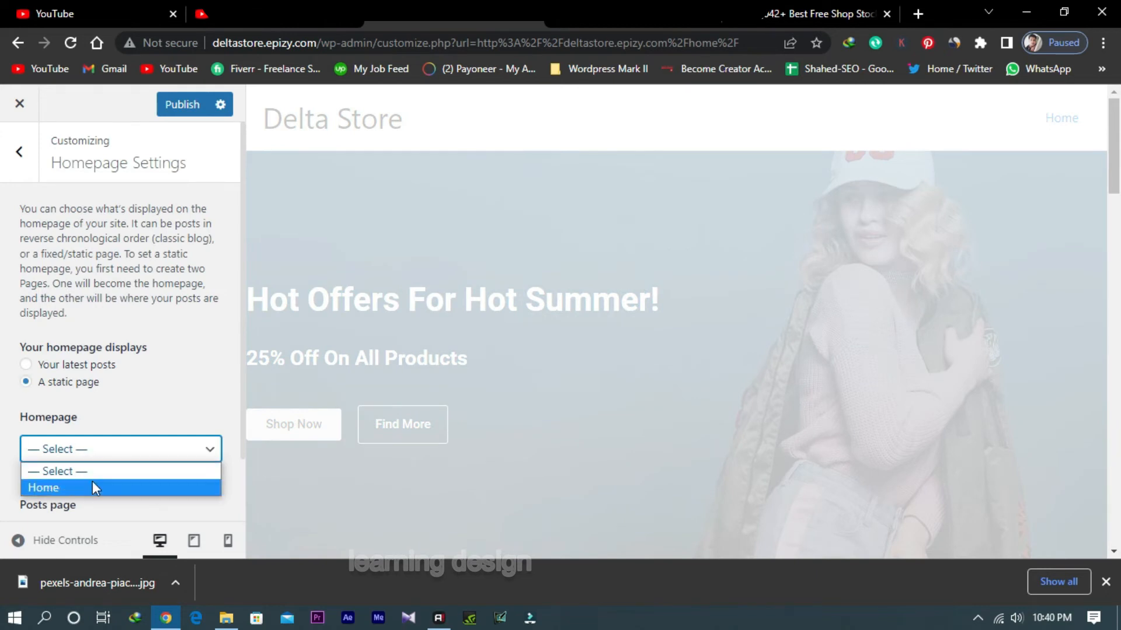
{"action": "left_click", "coordinate": [93, 484]}
{"action": "scroll", "coordinate": [159, 428], "scroll_direction": "down", "scroll_amount": 2}
{"action": "left_click", "coordinate": [112, 467]}
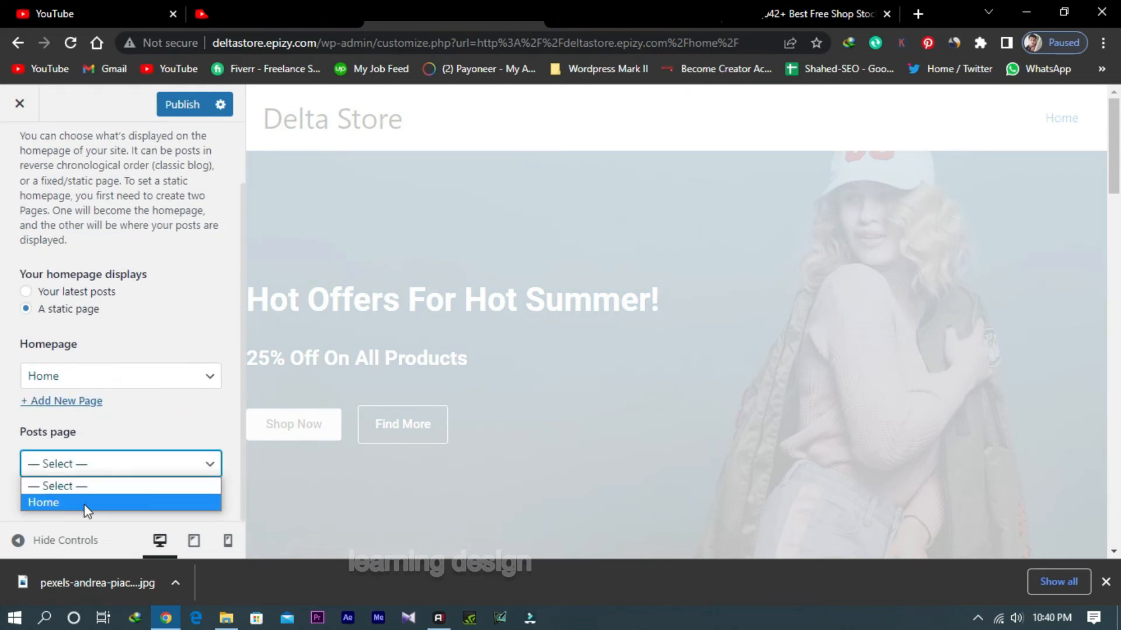
{"action": "left_click", "coordinate": [185, 426]}
{"action": "scroll", "coordinate": [187, 400], "scroll_direction": "up", "scroll_amount": 2}
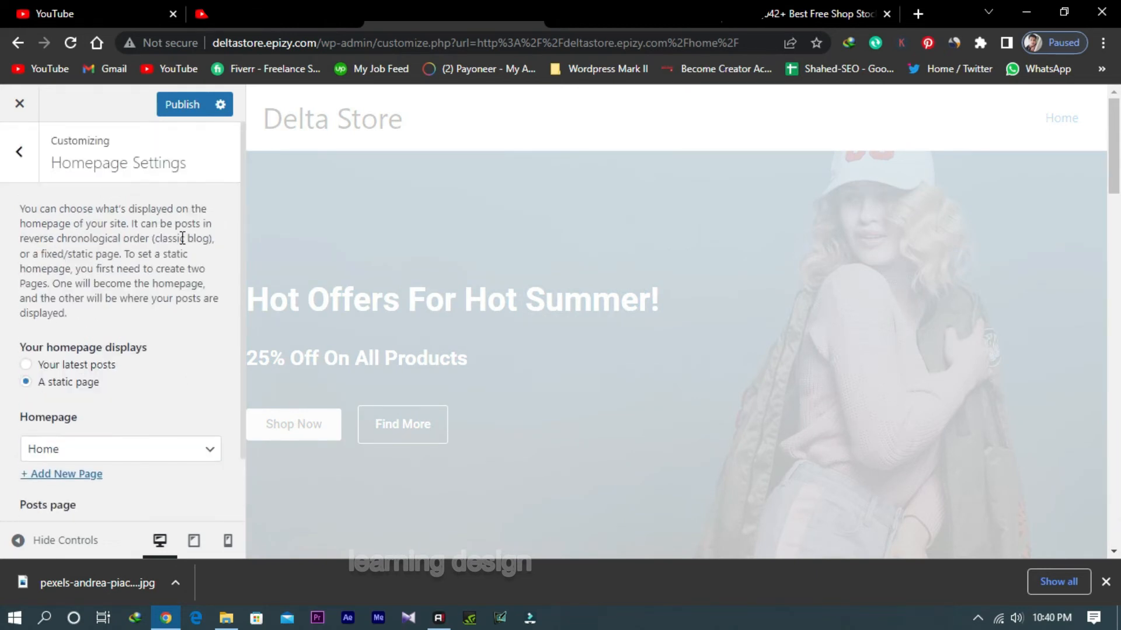
{"action": "left_click", "coordinate": [181, 105]}
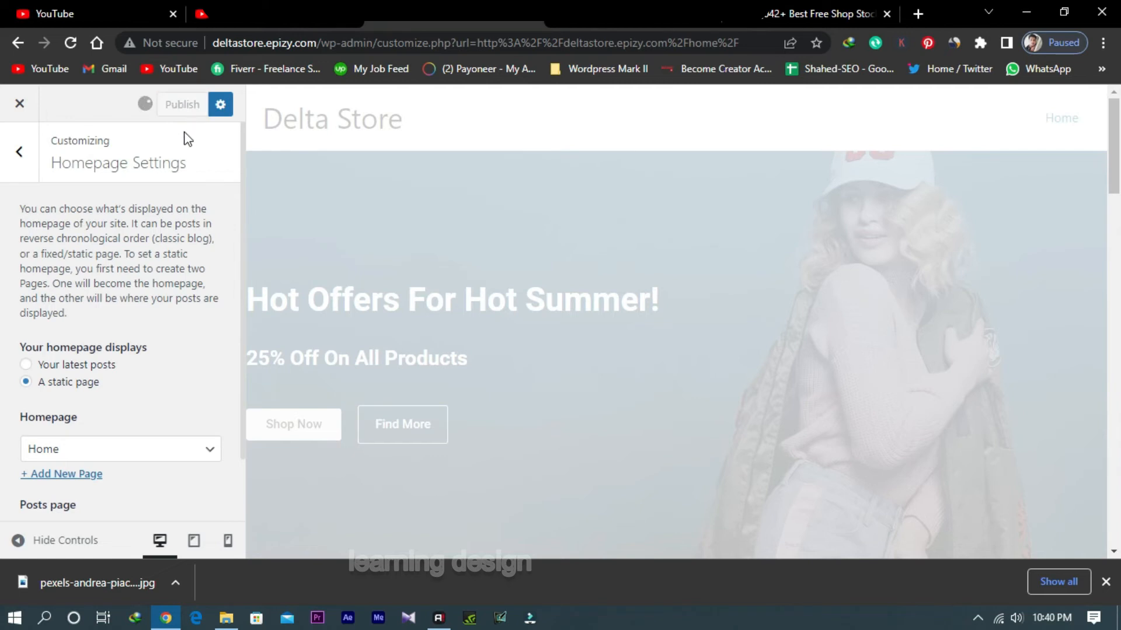
Examine the site identity's logo settings, including the suggested logo dimensions and the media library images, without choosing a logo
{"action": "left_click", "coordinate": [17, 166]}
{"action": "left_click", "coordinate": [121, 359]}
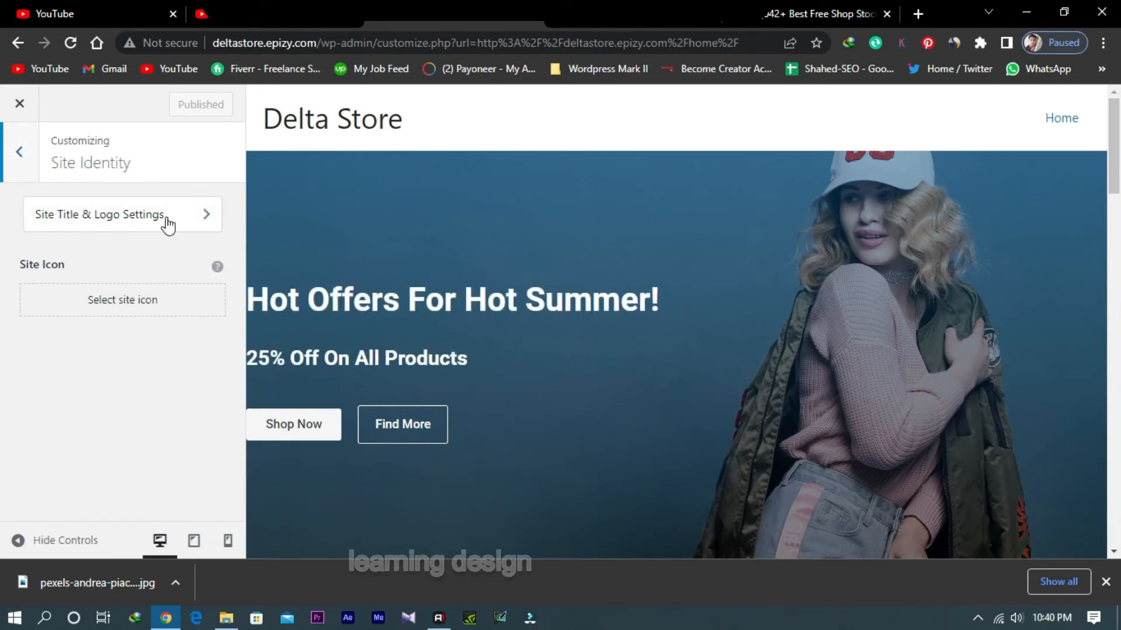
{"action": "left_click", "coordinate": [145, 222]}
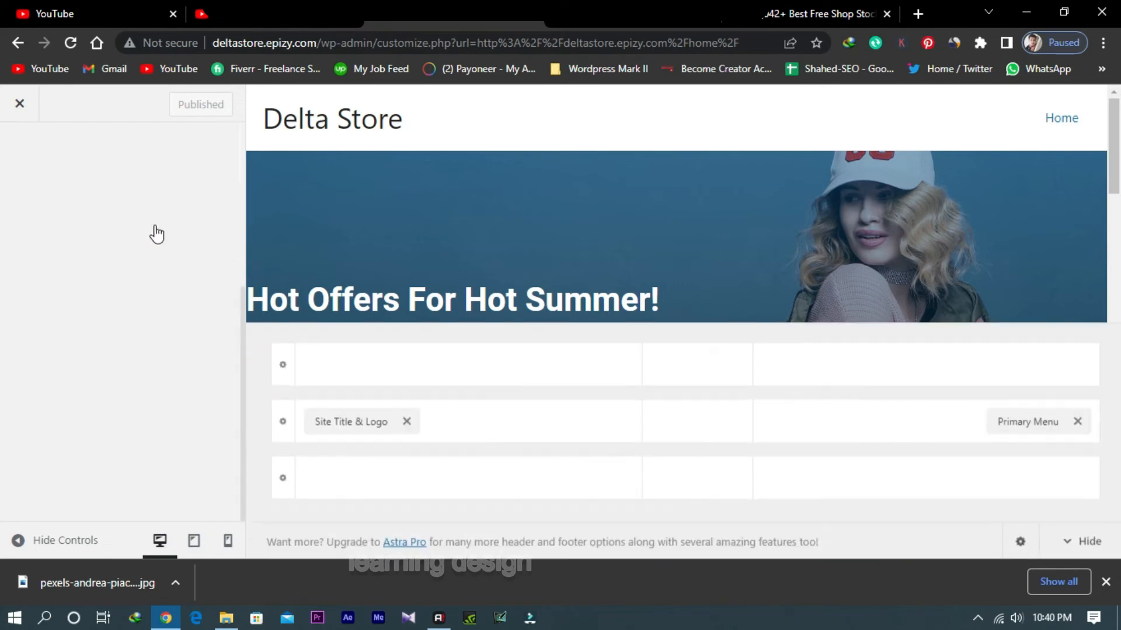
{"action": "left_click", "coordinate": [123, 295]}
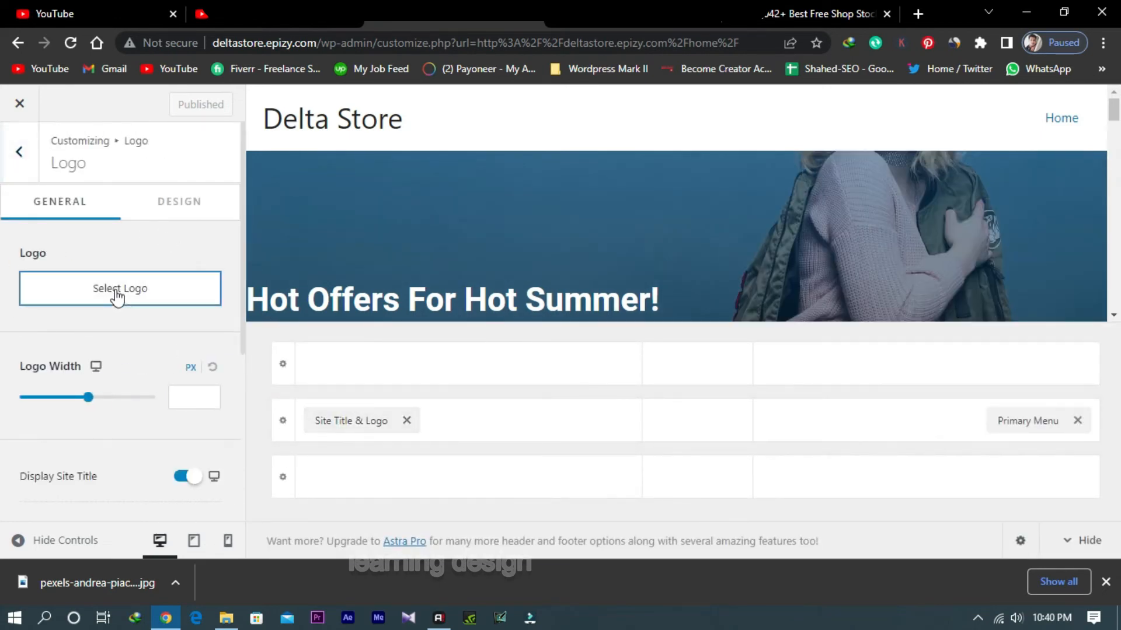
{"action": "left_click_drag", "start_coordinate": [182, 199], "coordinate": [236, 200]}
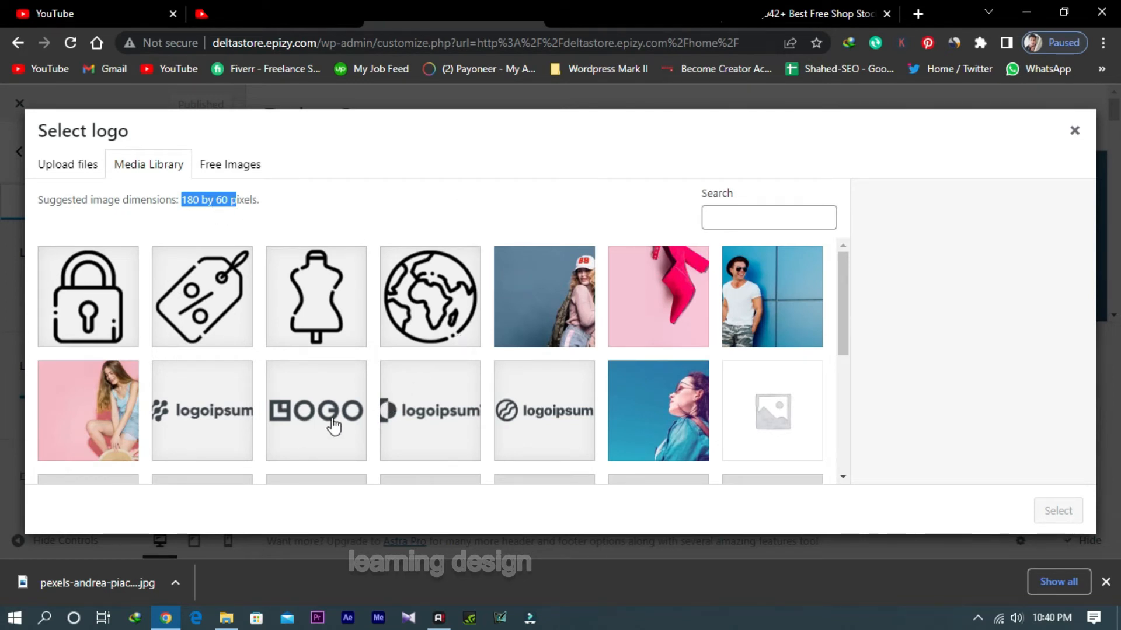
{"action": "scroll", "coordinate": [327, 426], "scroll_direction": "down", "scroll_amount": 3}
{"action": "scroll", "coordinate": [338, 415], "scroll_direction": "up", "scroll_amount": 3}
{"action": "left_click", "coordinate": [1073, 130]}
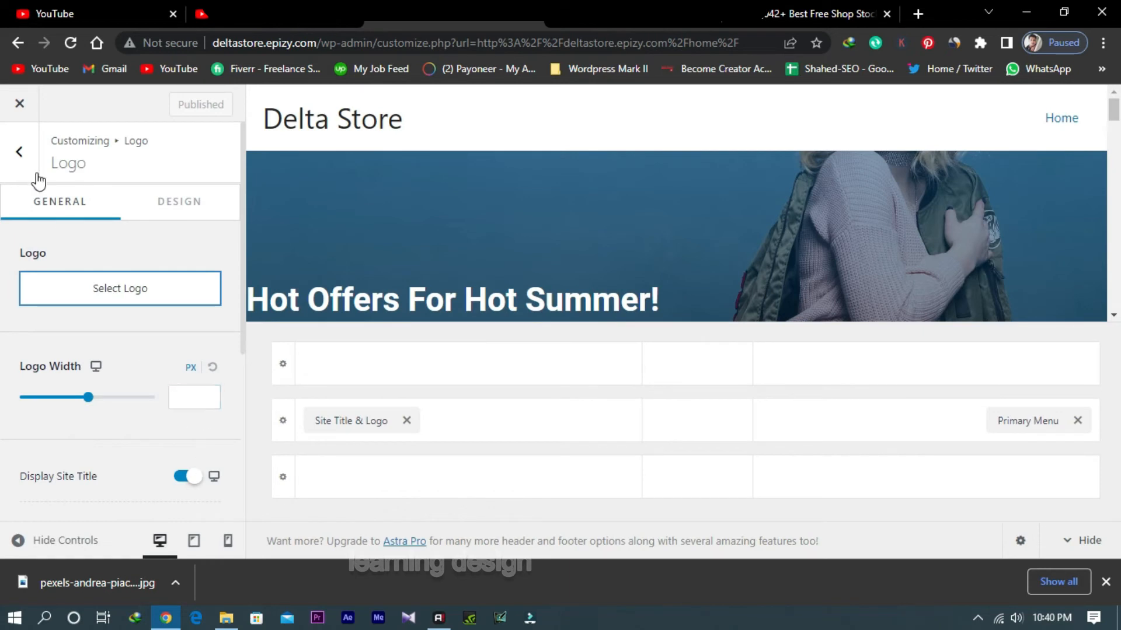
{"action": "left_click", "coordinate": [22, 156]}
{"action": "left_click", "coordinate": [20, 153]}
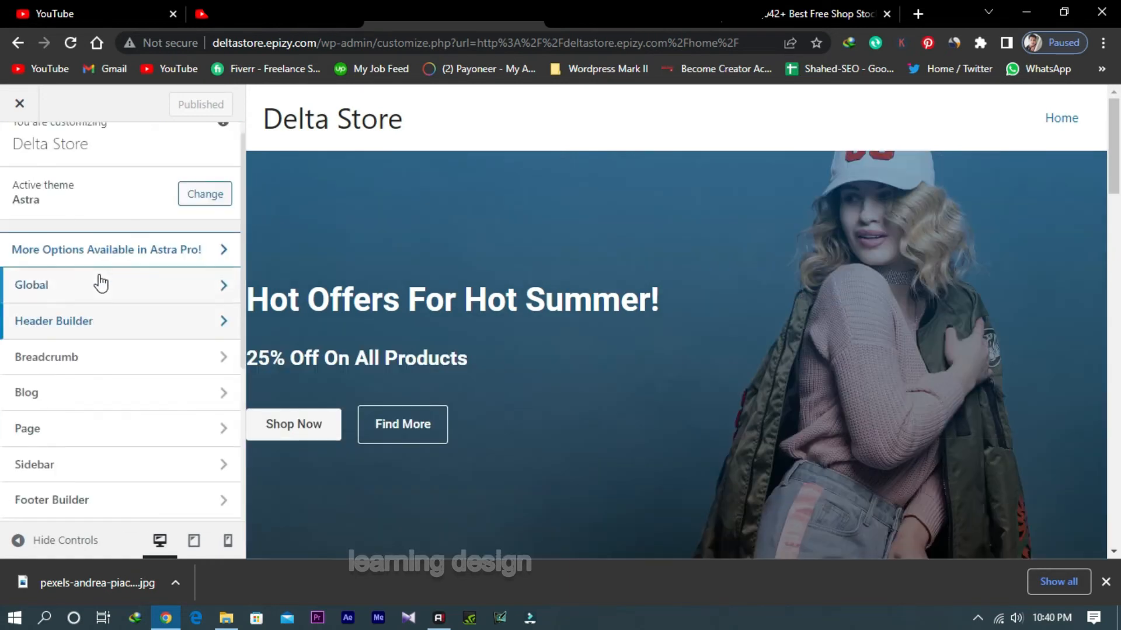
Leave the customizer and check the live home page from the hero down to the Special Edition banner
{"action": "scroll", "coordinate": [105, 269], "scroll_direction": "up", "scroll_amount": 1}
{"action": "left_click", "coordinate": [19, 103]}
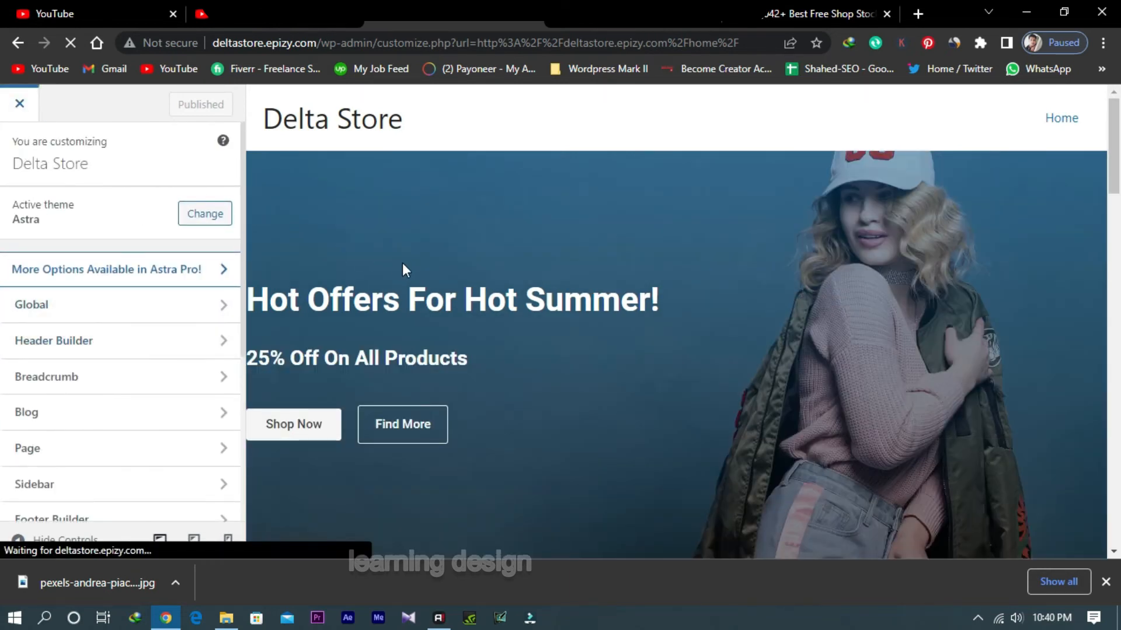
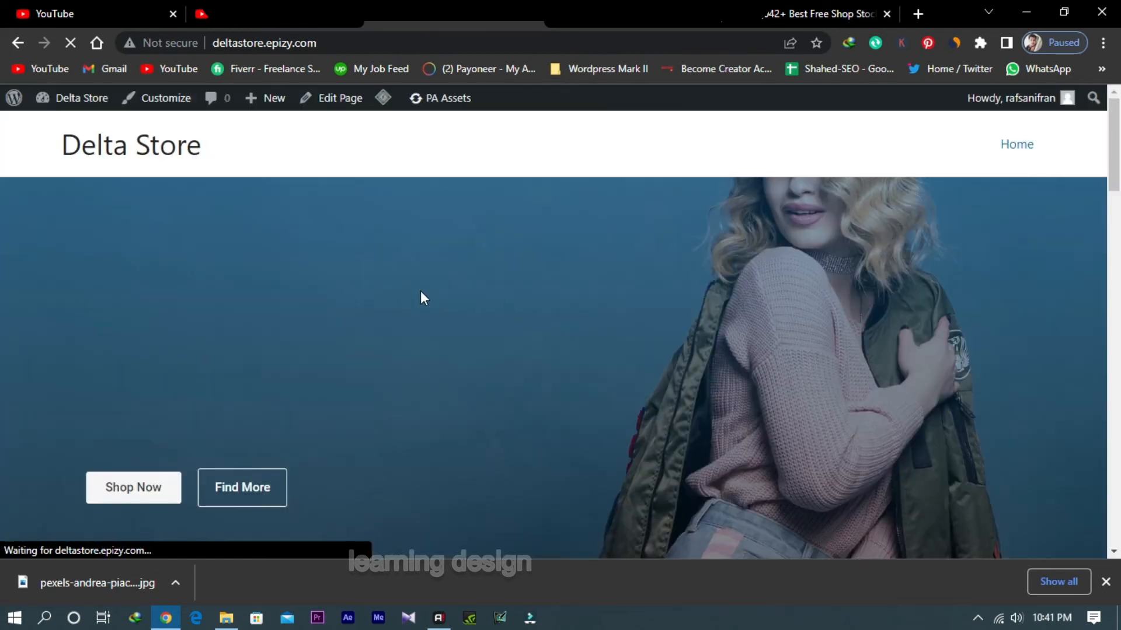
{"action": "scroll", "coordinate": [420, 295], "scroll_direction": "down", "scroll_amount": 5}
{"action": "scroll", "coordinate": [817, 345], "scroll_direction": "up", "scroll_amount": 3}
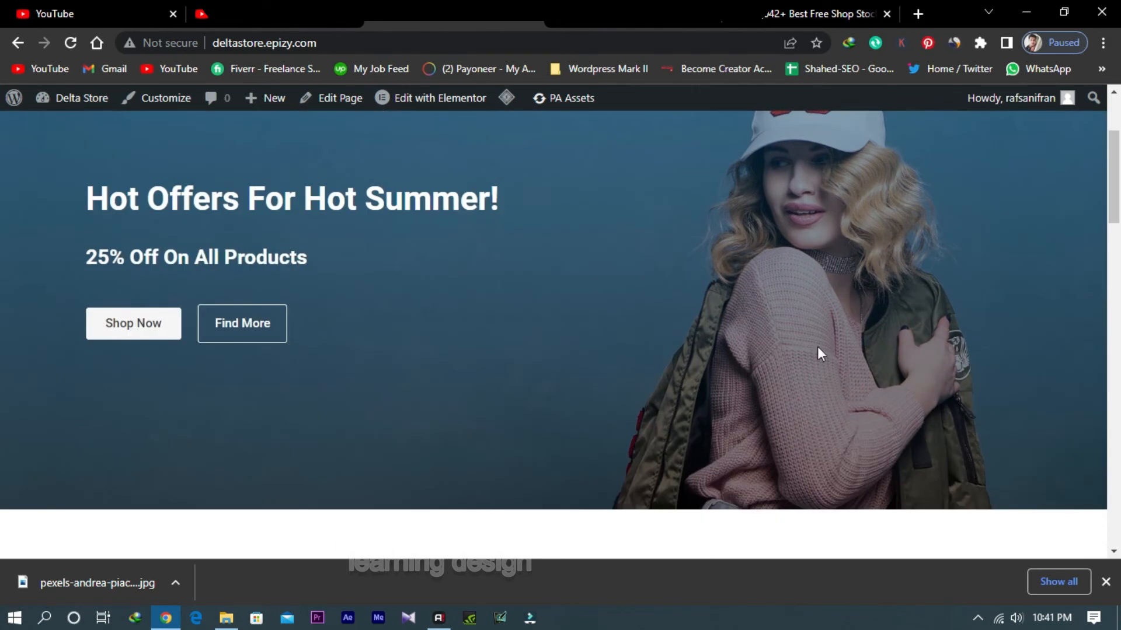
{"action": "scroll", "coordinate": [784, 231], "scroll_direction": "up", "scroll_amount": 3}
{"action": "scroll", "coordinate": [782, 231], "scroll_direction": "down", "scroll_amount": 1}
{"action": "scroll", "coordinate": [781, 231], "scroll_direction": "up", "scroll_amount": 1}
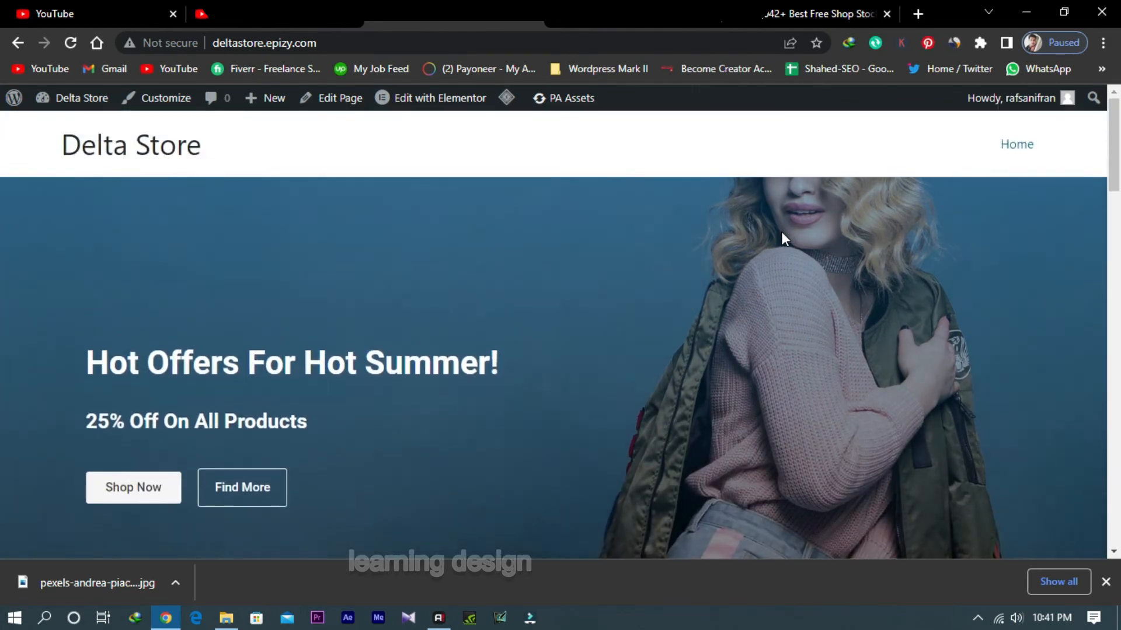
{"action": "scroll", "coordinate": [781, 233], "scroll_direction": "down", "scroll_amount": 5}
{"action": "scroll", "coordinate": [535, 341], "scroll_direction": "down", "scroll_amount": 15}
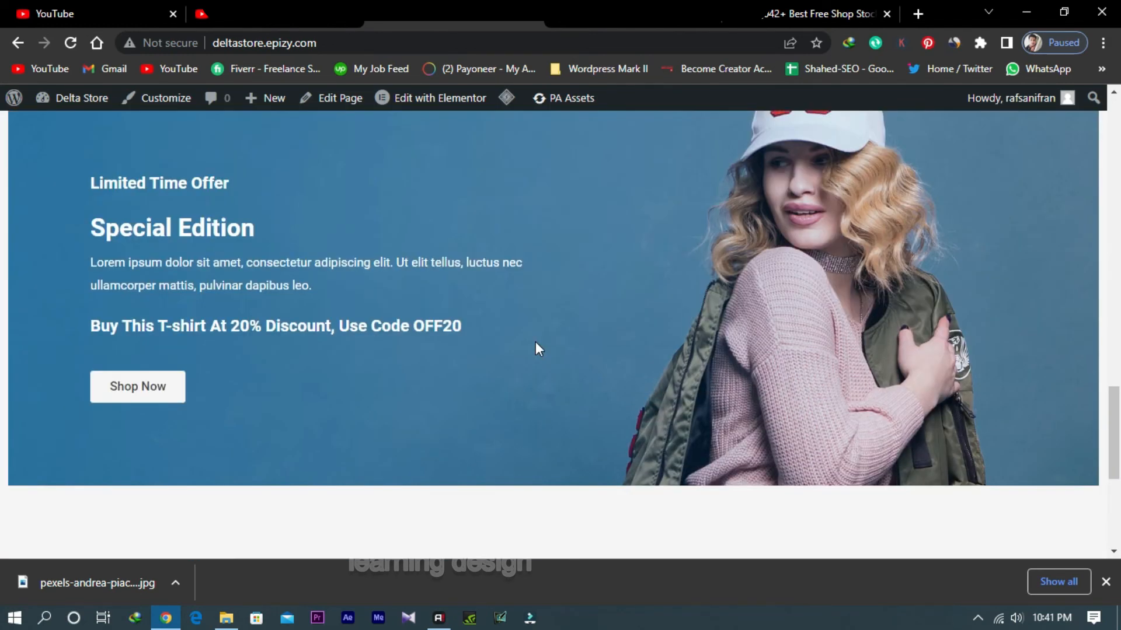
Dismiss the finished-download notice and check the home page's Featured Products section, hero and header navigation
{"action": "scroll", "coordinate": [619, 443], "scroll_direction": "up", "scroll_amount": 10}
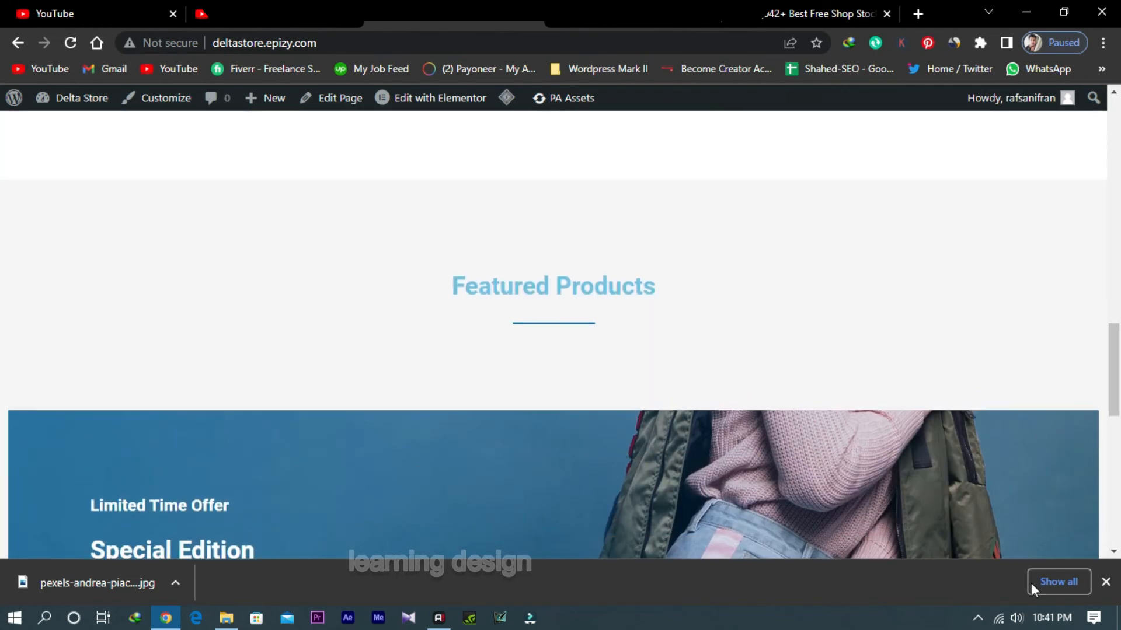
{"action": "left_click", "coordinate": [1106, 582]}
{"action": "scroll", "coordinate": [601, 415], "scroll_direction": "up", "scroll_amount": 8}
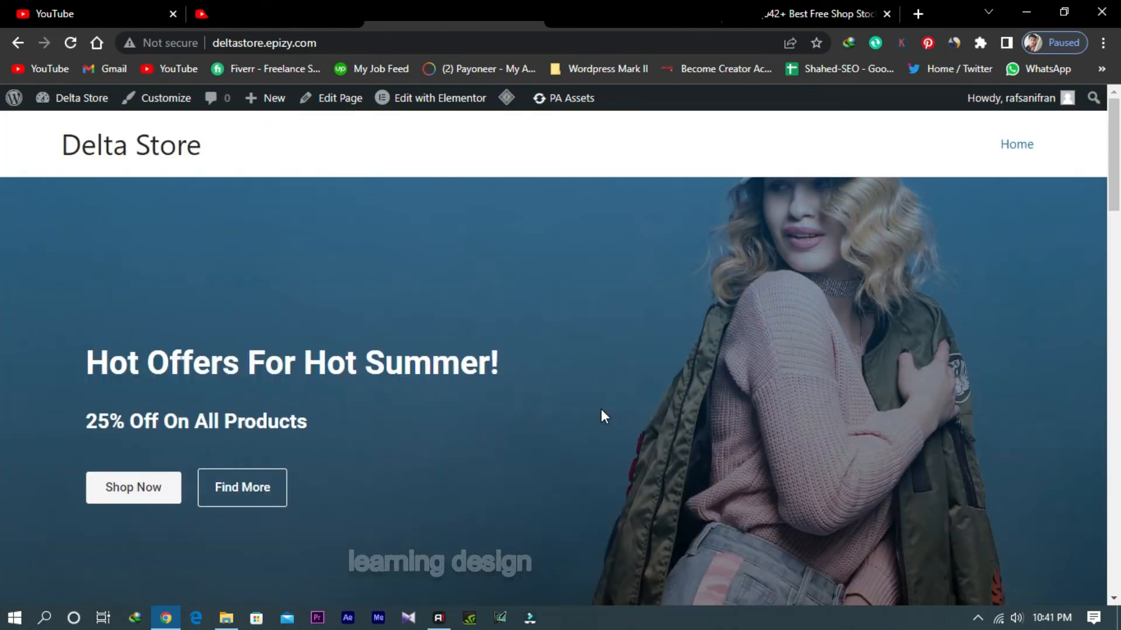
{"action": "scroll", "coordinate": [602, 416], "scroll_direction": "down", "scroll_amount": 1}
{"action": "scroll", "coordinate": [603, 415], "scroll_direction": "up", "scroll_amount": 1}
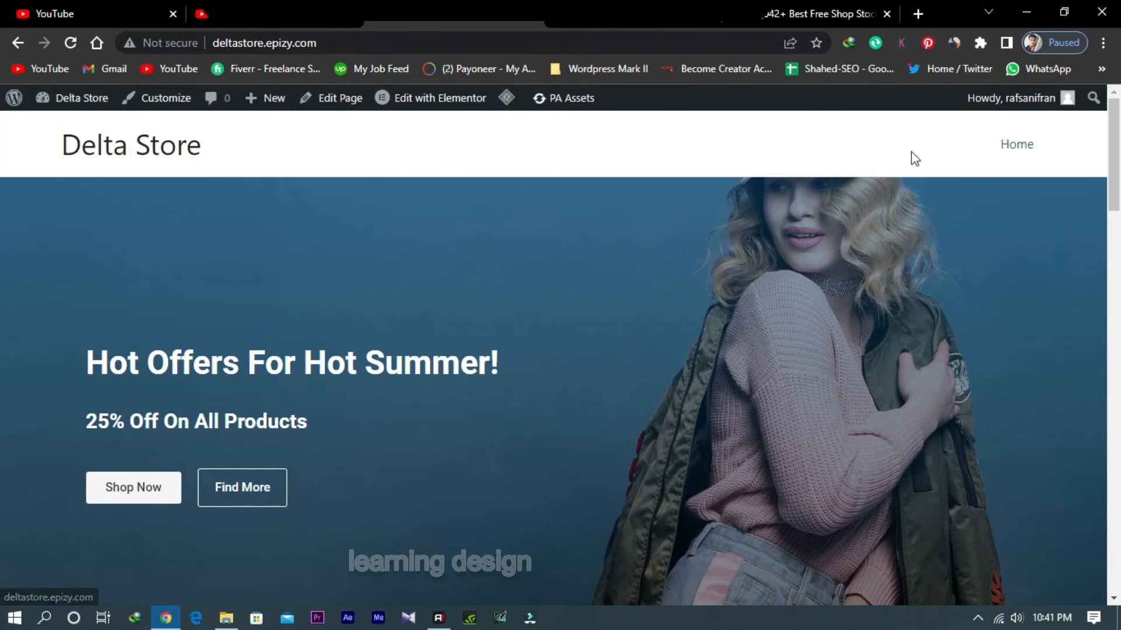
Go to the WordPress dashboard and view the list of all pages with their draft and published states
{"action": "mouse_move", "coordinate": [85, 105]}
{"action": "left_click", "coordinate": [72, 132]}
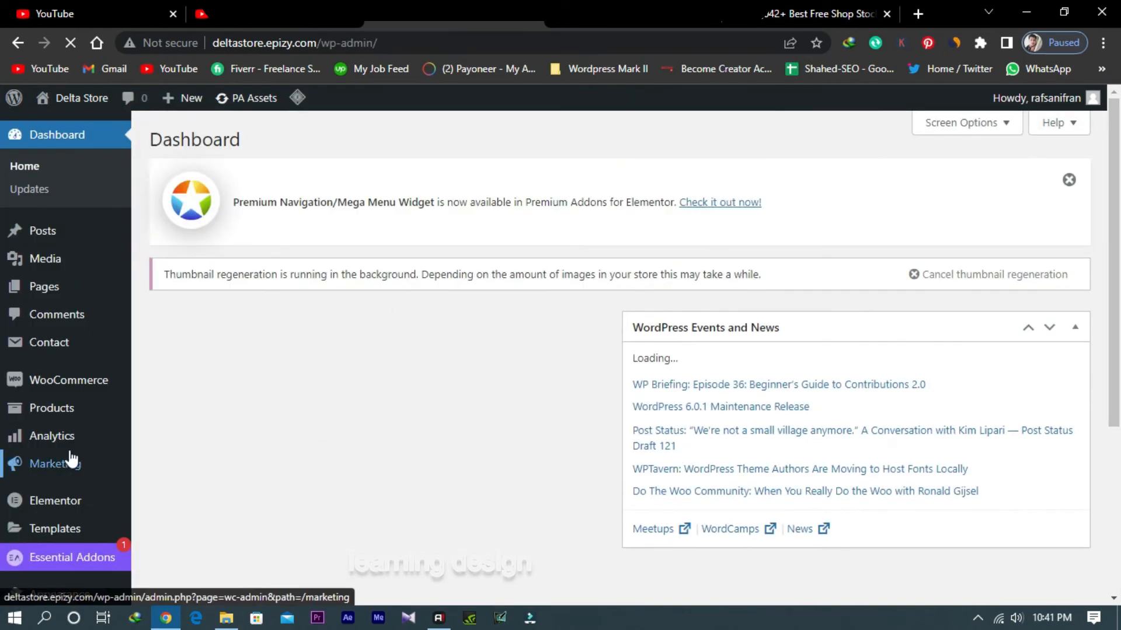
{"action": "mouse_move", "coordinate": [74, 419]}
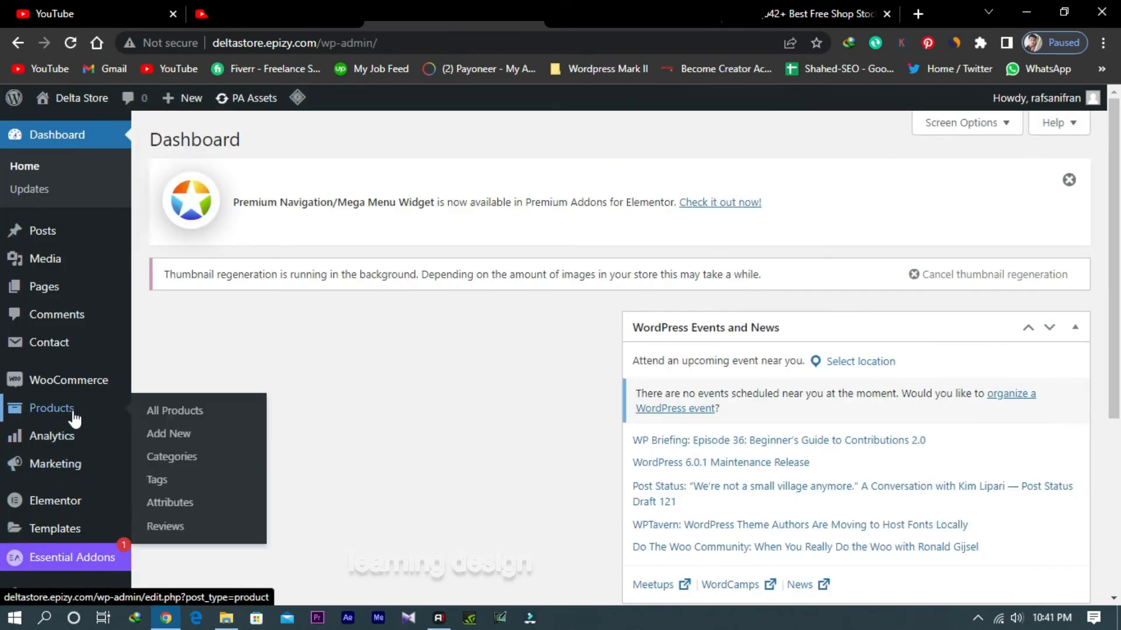
{"action": "mouse_move", "coordinate": [67, 290]}
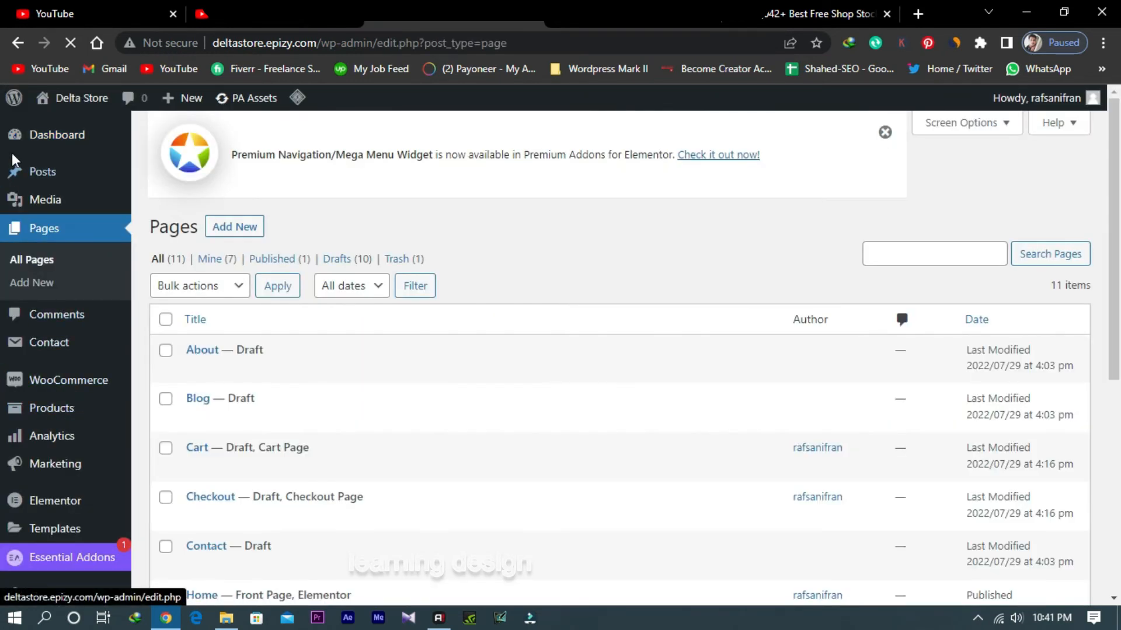
{"action": "mouse_move", "coordinate": [23, 143]}
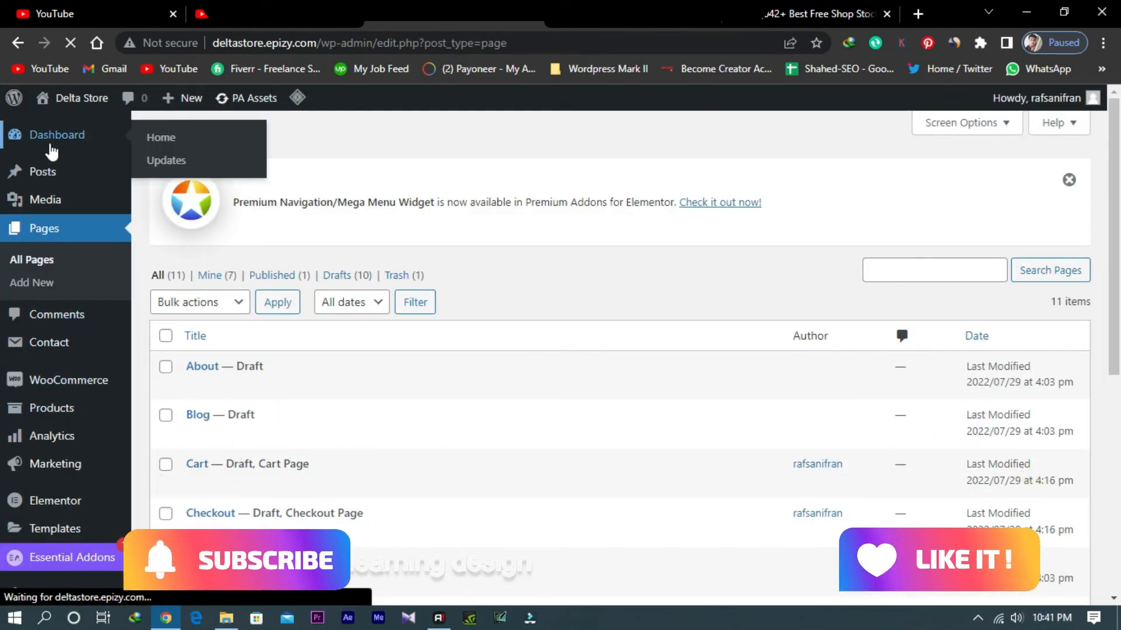
Open the navigation menu editor under the appearance settings and review the items in the Financy Header Menu
{"action": "left_click", "coordinate": [52, 150]}
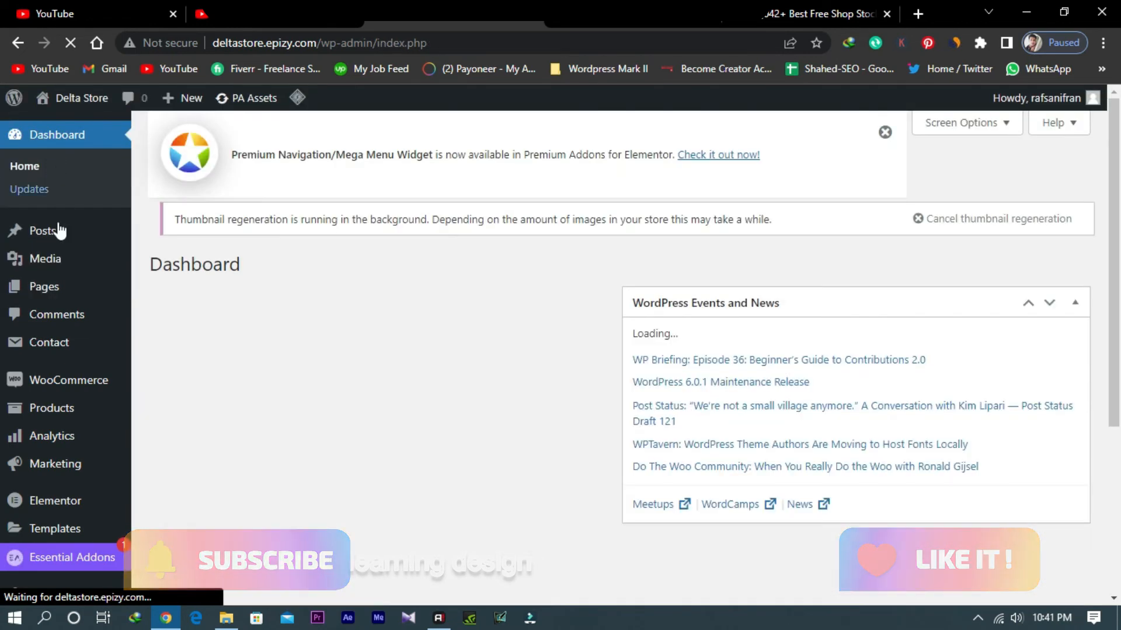
{"action": "mouse_move", "coordinate": [61, 361]}
{"action": "scroll", "coordinate": [61, 361], "scroll_direction": "down", "scroll_amount": 3}
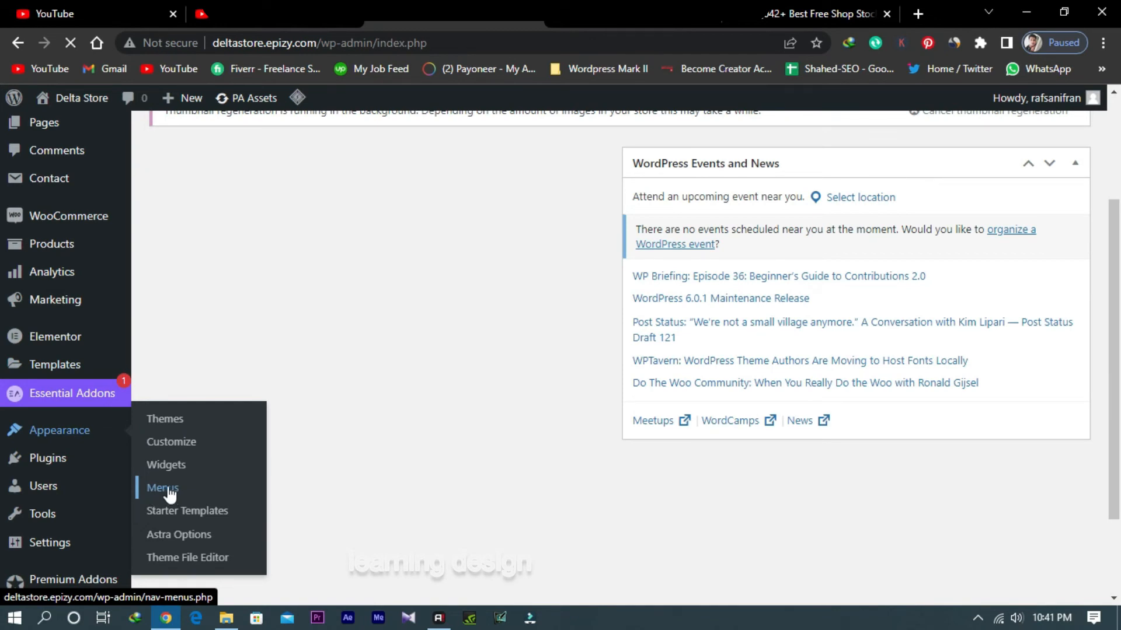
{"action": "left_click", "coordinate": [168, 494]}
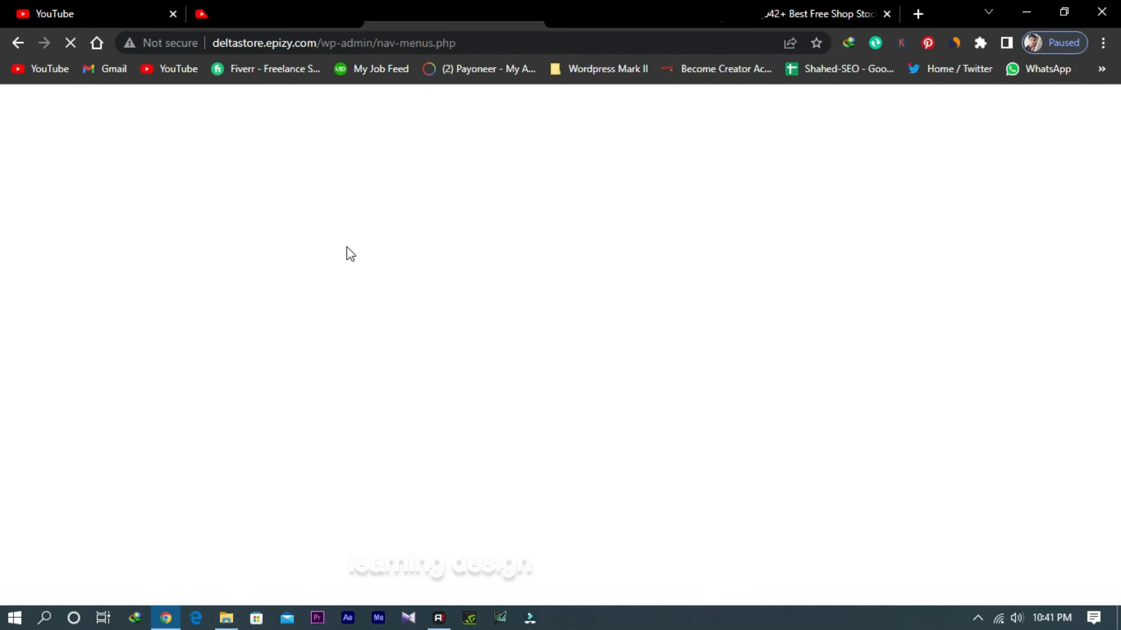
{"action": "scroll", "coordinate": [438, 417], "scroll_direction": "down", "scroll_amount": 4}
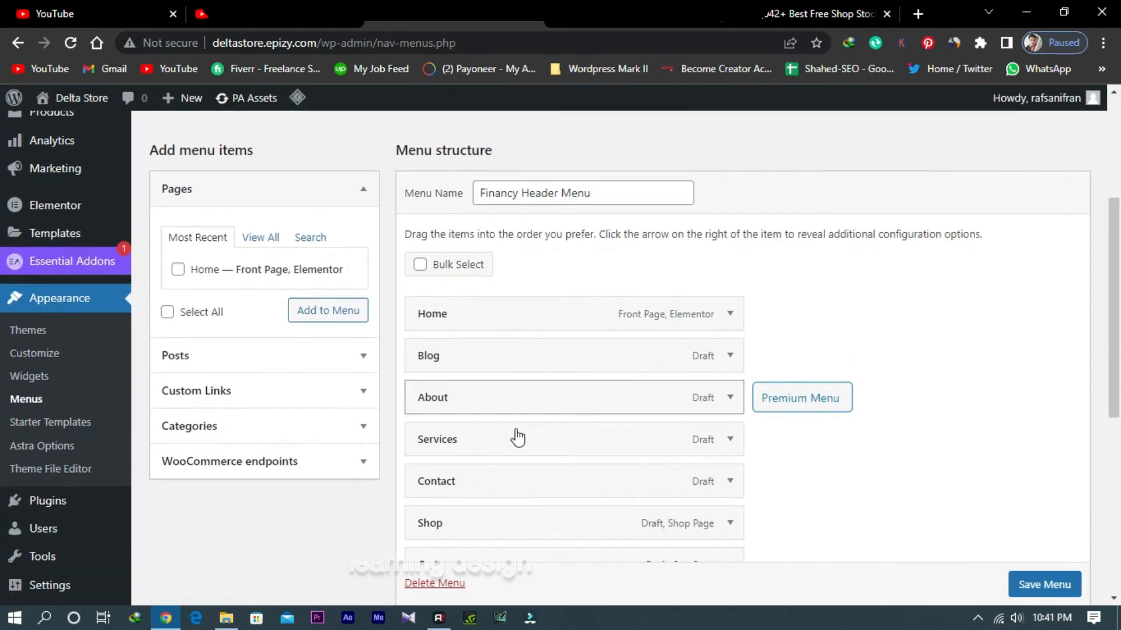
{"action": "scroll", "coordinate": [518, 438], "scroll_direction": "down", "scroll_amount": 2}
{"action": "scroll", "coordinate": [490, 488], "scroll_direction": "up", "scroll_amount": 6}
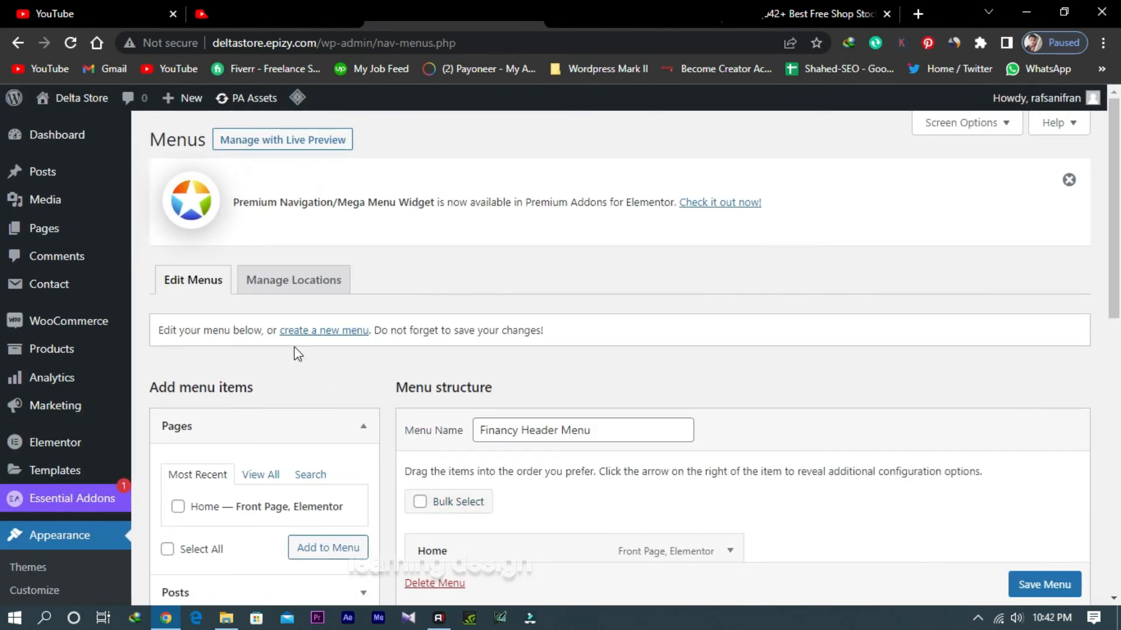
Create a new navigation menu named TOP NAV without assigning it a display location
{"action": "left_click", "coordinate": [348, 331]}
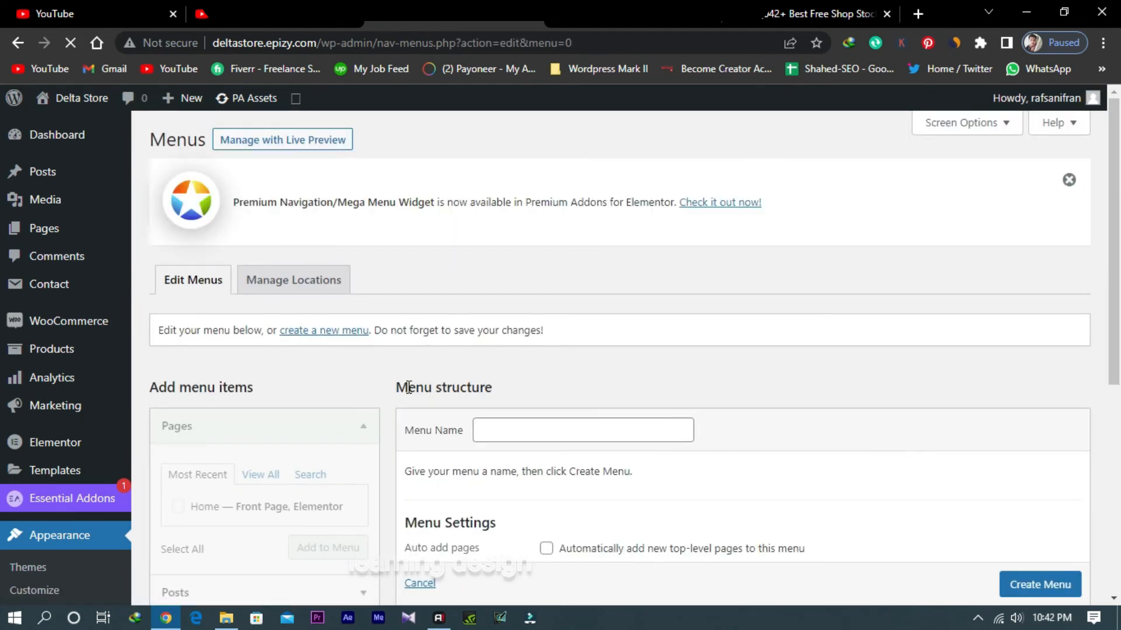
{"action": "scroll", "coordinate": [494, 426], "scroll_direction": "down", "scroll_amount": 2}
{"action": "left_click", "coordinate": [520, 350]}
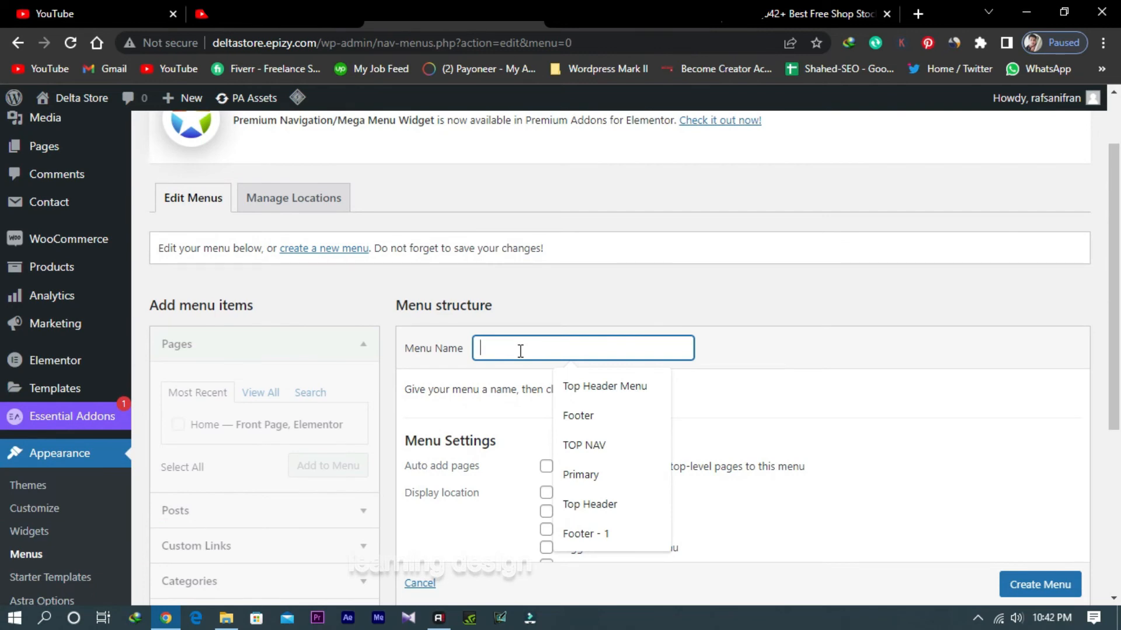
{"action": "type", "text": "Top N"}
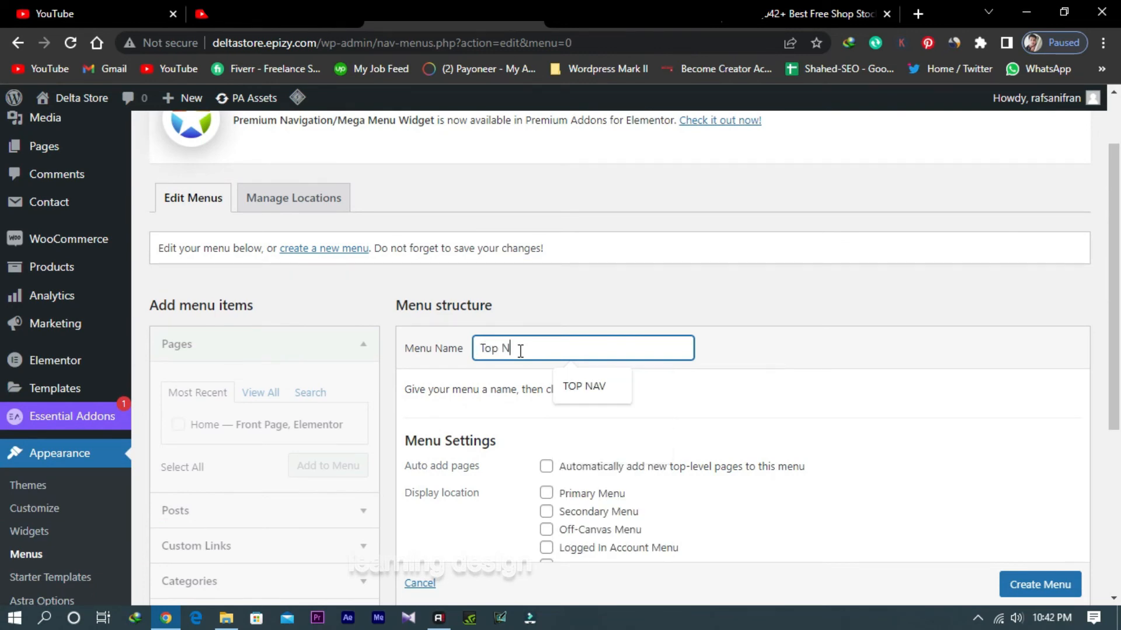
{"action": "left_click", "coordinate": [589, 387]}
{"action": "scroll", "coordinate": [616, 364], "scroll_direction": "down", "scroll_amount": 3}
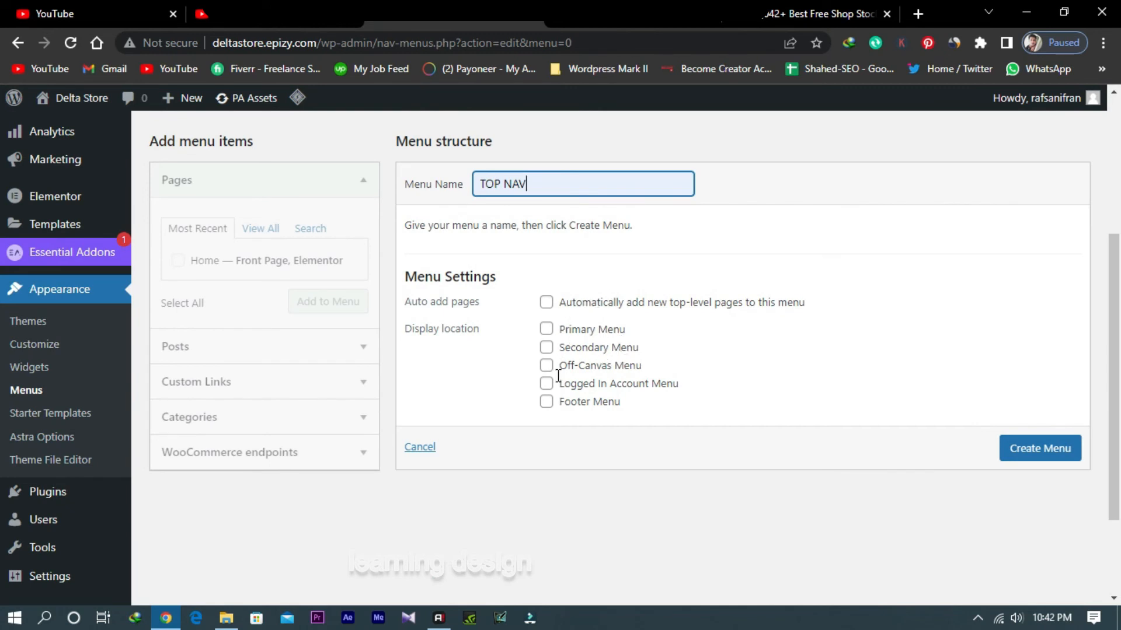
{"action": "left_click", "coordinate": [1043, 458]}
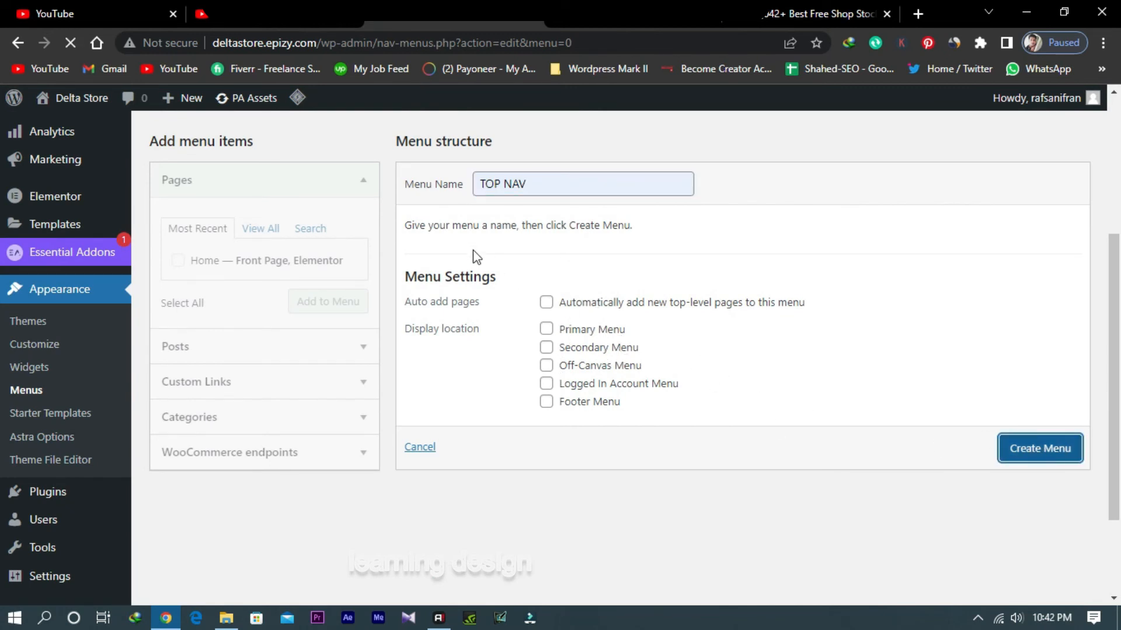
{"action": "scroll", "coordinate": [537, 393], "scroll_direction": "down", "scroll_amount": 3}
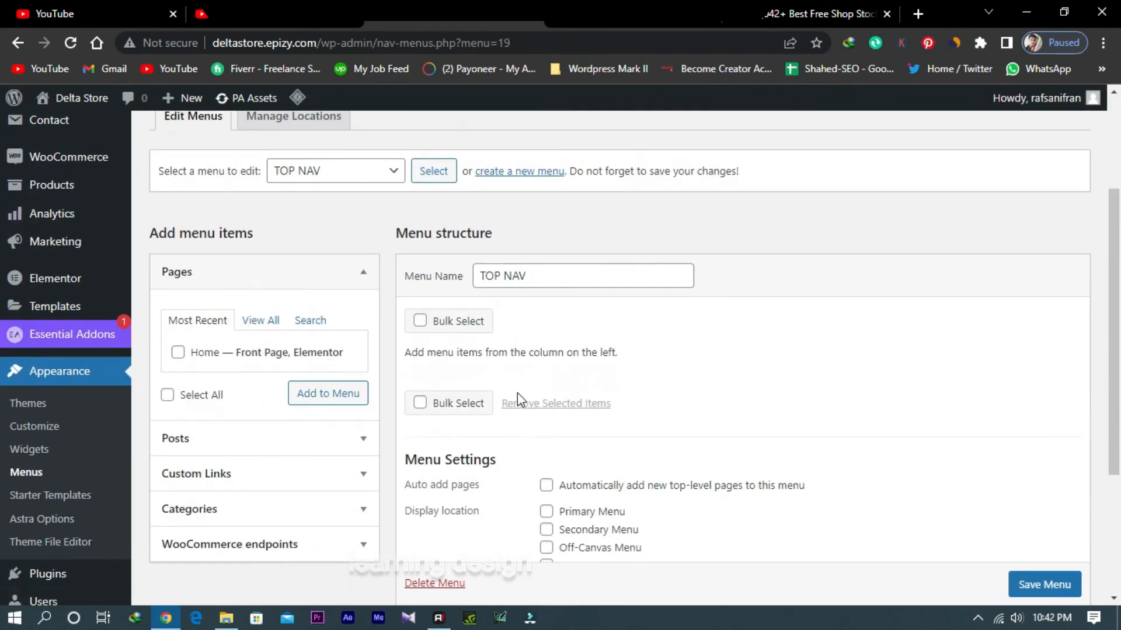
Open the live site in a separate tab, check its header navigation, and return to the TOP NAV menu editor
{"action": "left_click", "coordinate": [614, 23]}
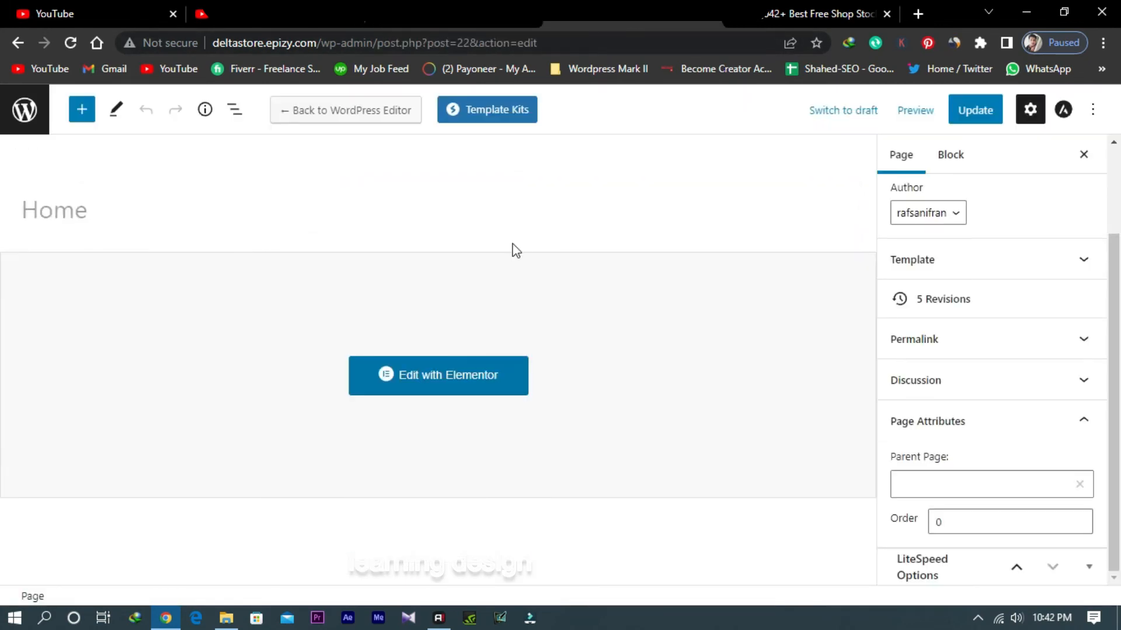
{"action": "left_click", "coordinate": [707, 15]}
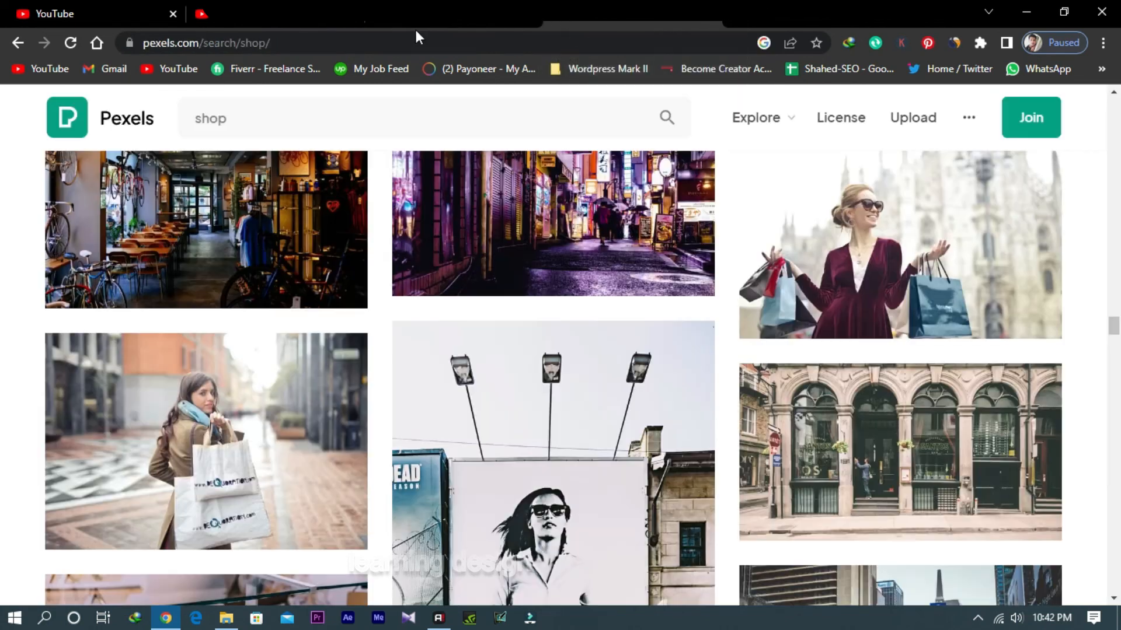
{"action": "left_click", "coordinate": [445, 17]}
{"action": "mouse_move", "coordinate": [82, 99]}
{"action": "right_click", "coordinate": [75, 130]}
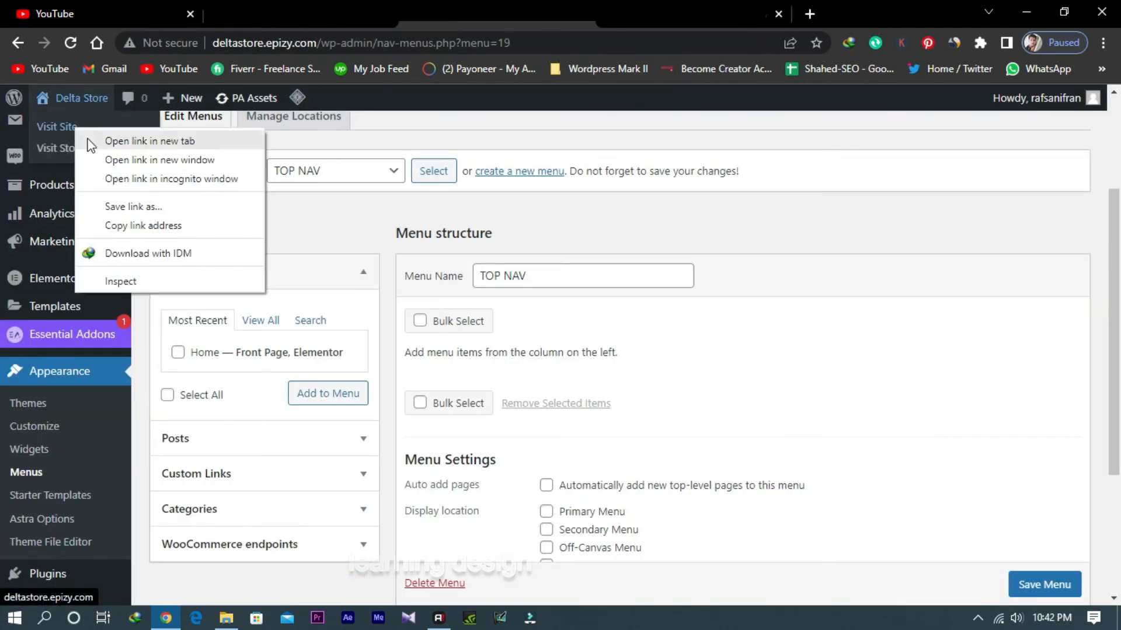
{"action": "left_click", "coordinate": [94, 142]}
{"action": "left_click", "coordinate": [654, 16]}
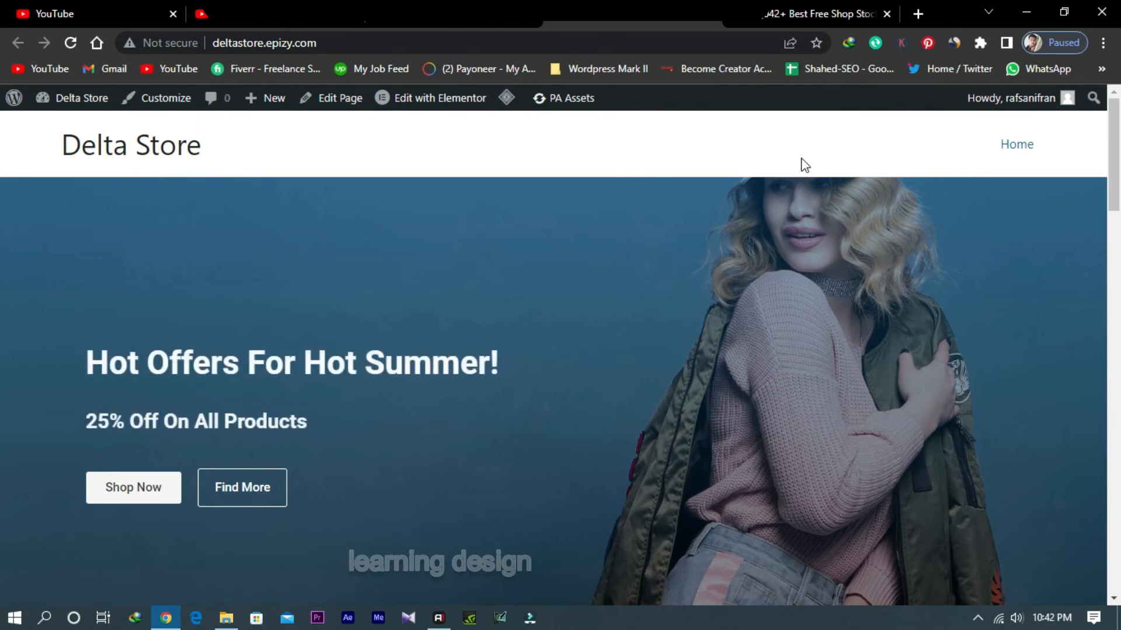
{"action": "left_click", "coordinate": [501, 19]}
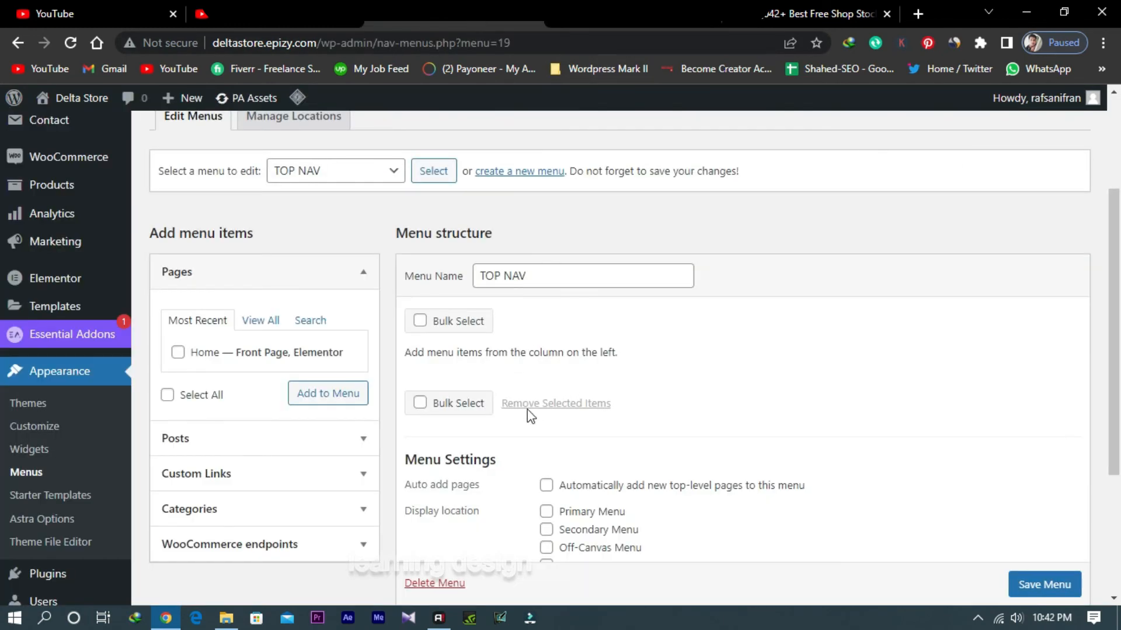
Try to put the Home page into TOP NAV by selecting it among all pages and saving the menu
{"action": "scroll", "coordinate": [527, 409], "scroll_direction": "down", "scroll_amount": 2}
{"action": "scroll", "coordinate": [219, 339], "scroll_direction": "up", "scroll_amount": 2}
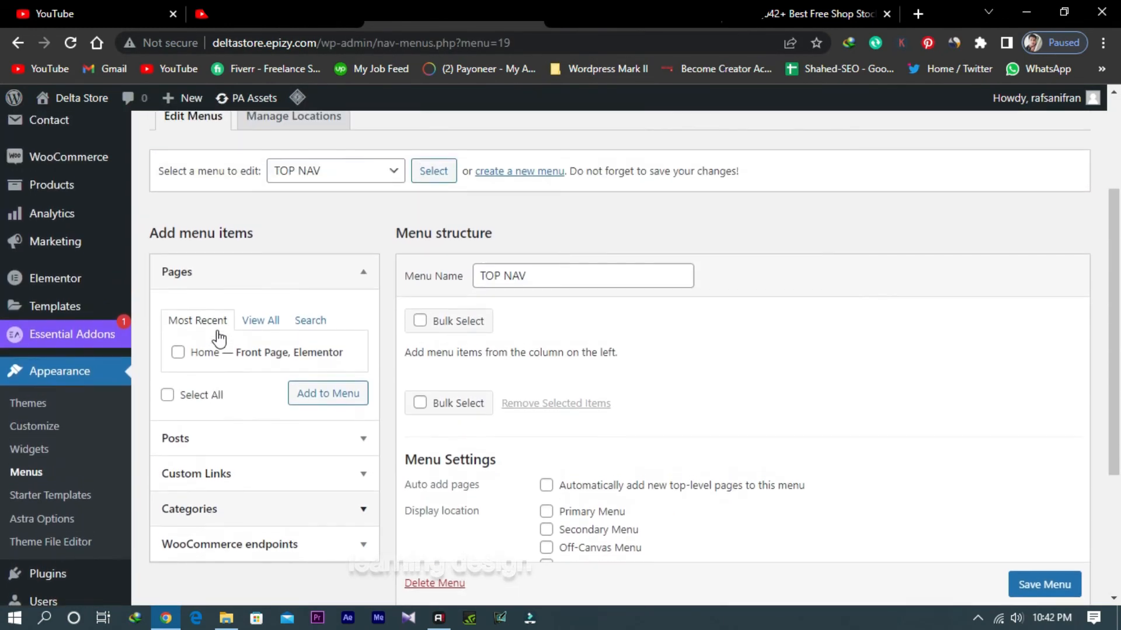
{"action": "left_click", "coordinate": [263, 328]}
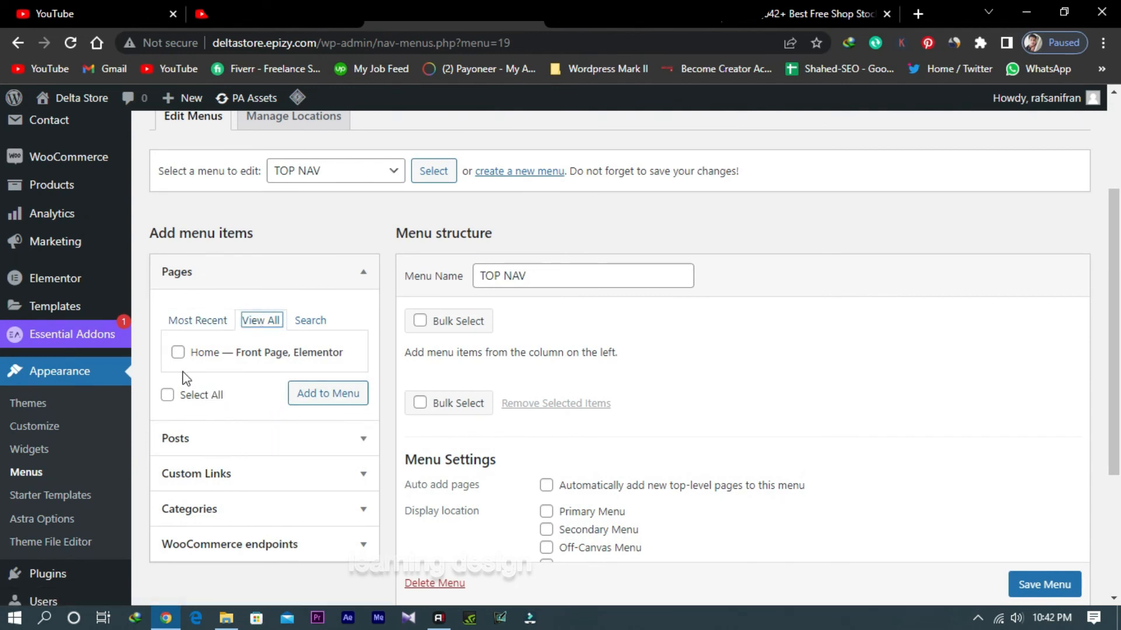
{"action": "left_click", "coordinate": [178, 354]}
{"action": "scroll", "coordinate": [408, 352], "scroll_direction": "down", "scroll_amount": 2}
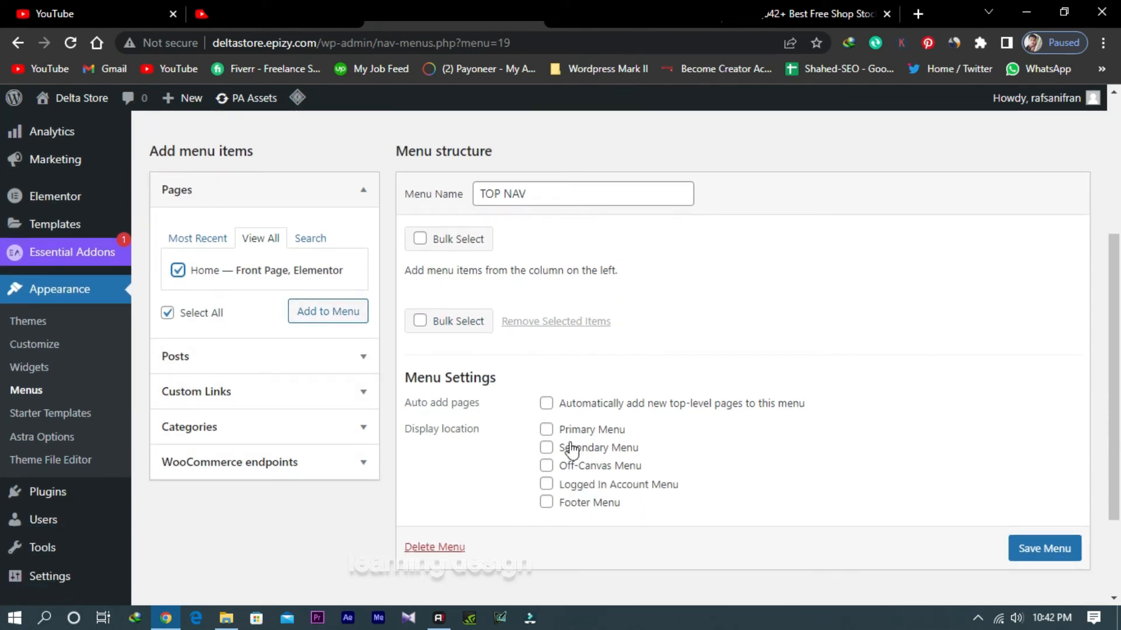
{"action": "left_click", "coordinate": [1038, 555]}
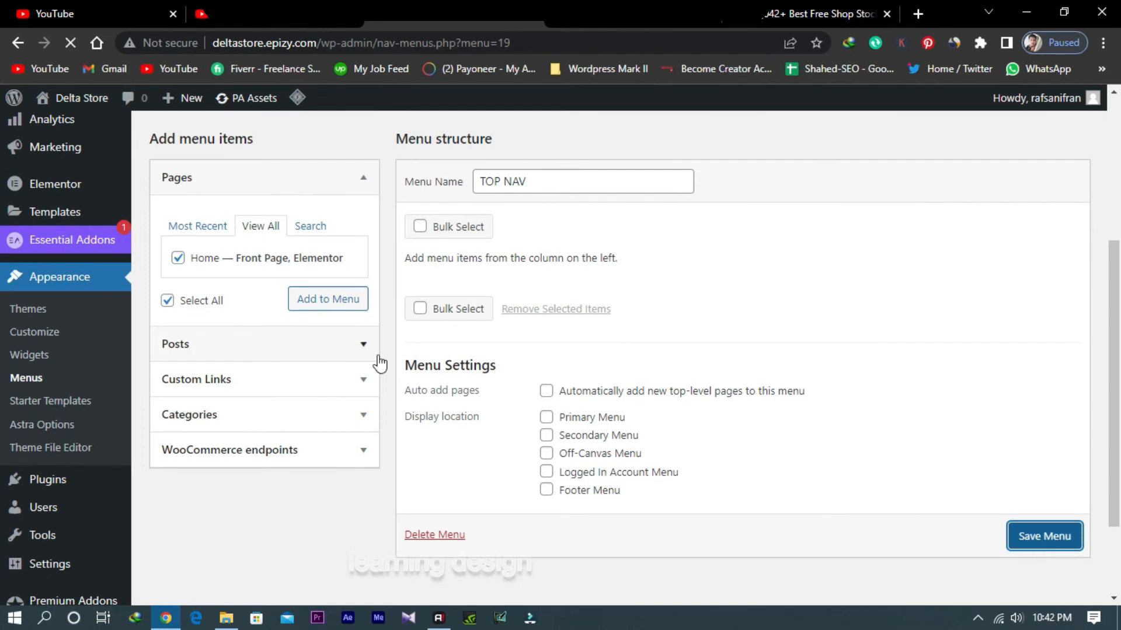
{"action": "scroll", "coordinate": [401, 367], "scroll_direction": "down", "scroll_amount": 4}
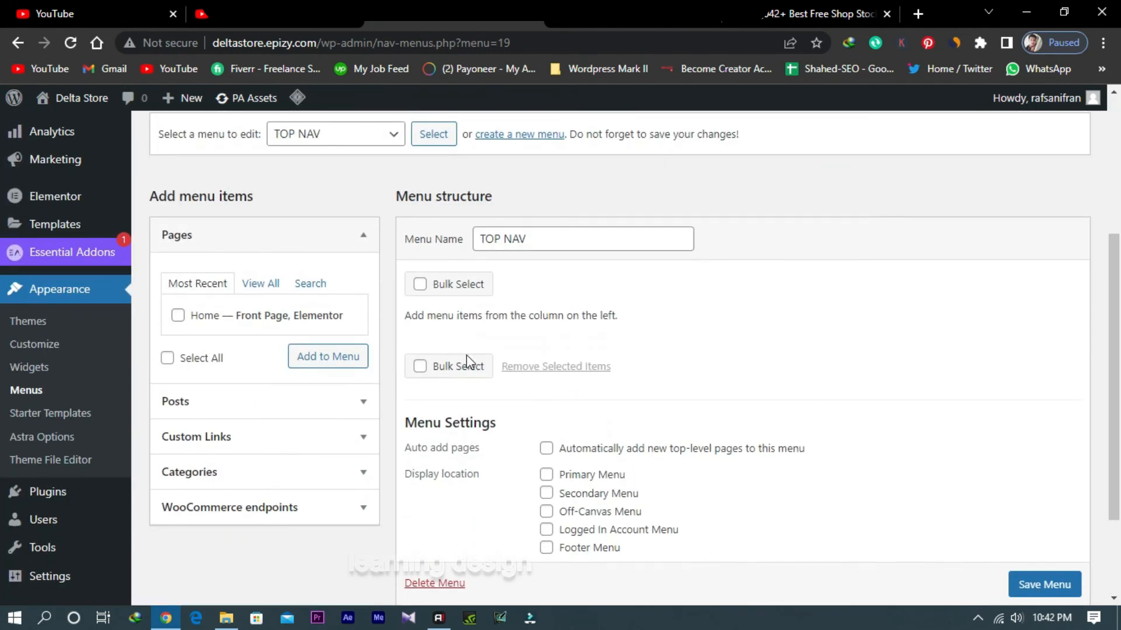
Add the Home page to the TOP NAV menu, check the other available pages, and save the menu
{"action": "left_click", "coordinate": [178, 315]}
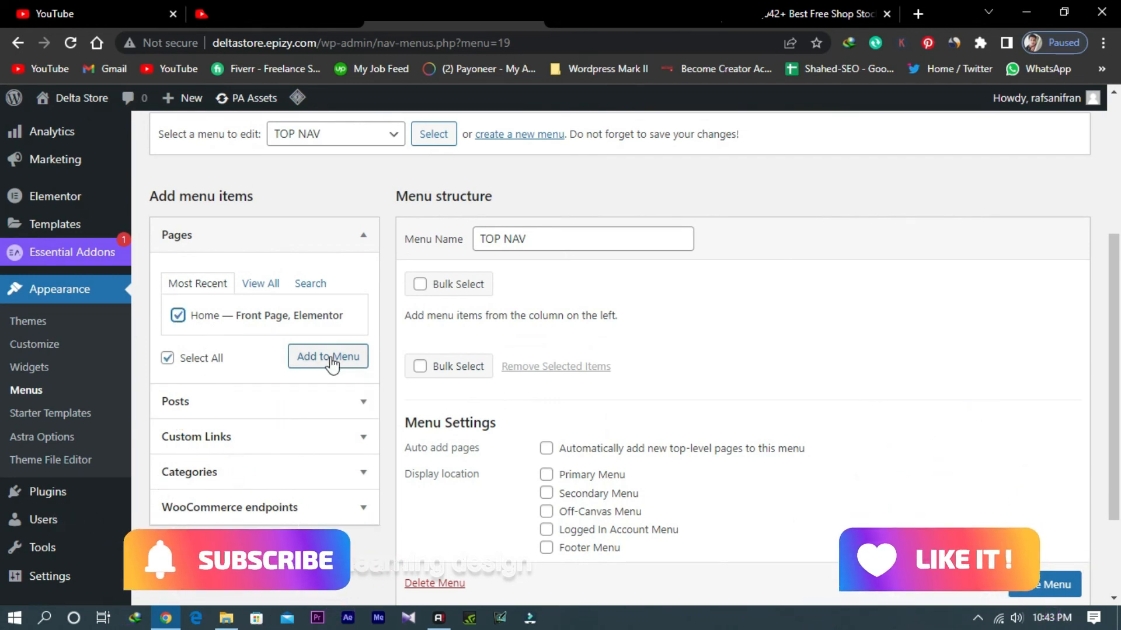
{"action": "left_click", "coordinate": [330, 363]}
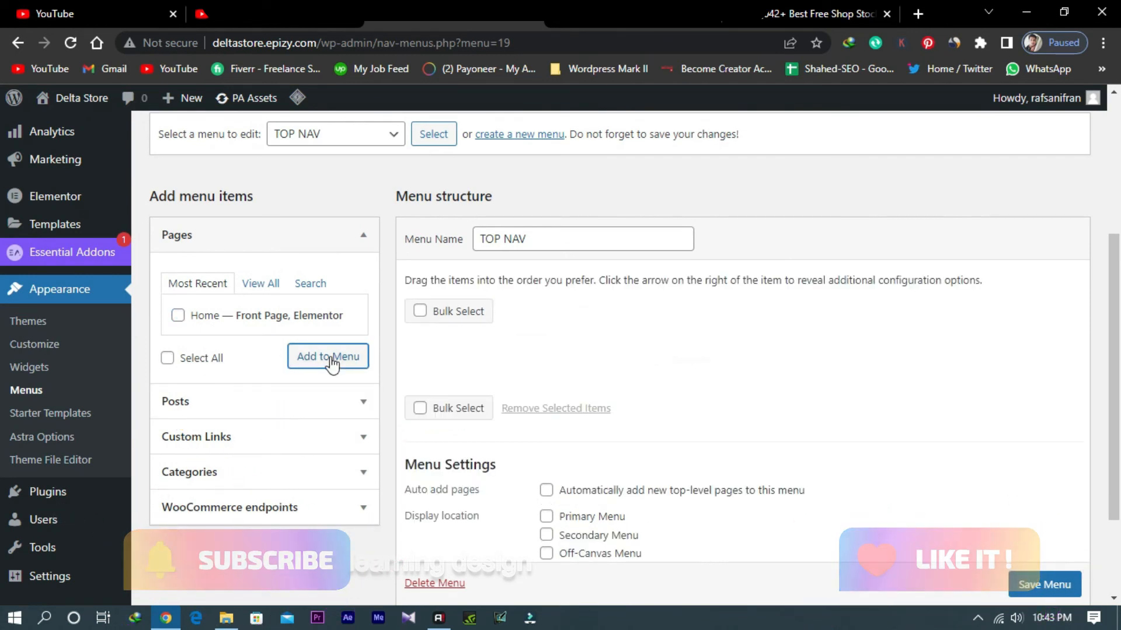
{"action": "left_click", "coordinate": [261, 289]}
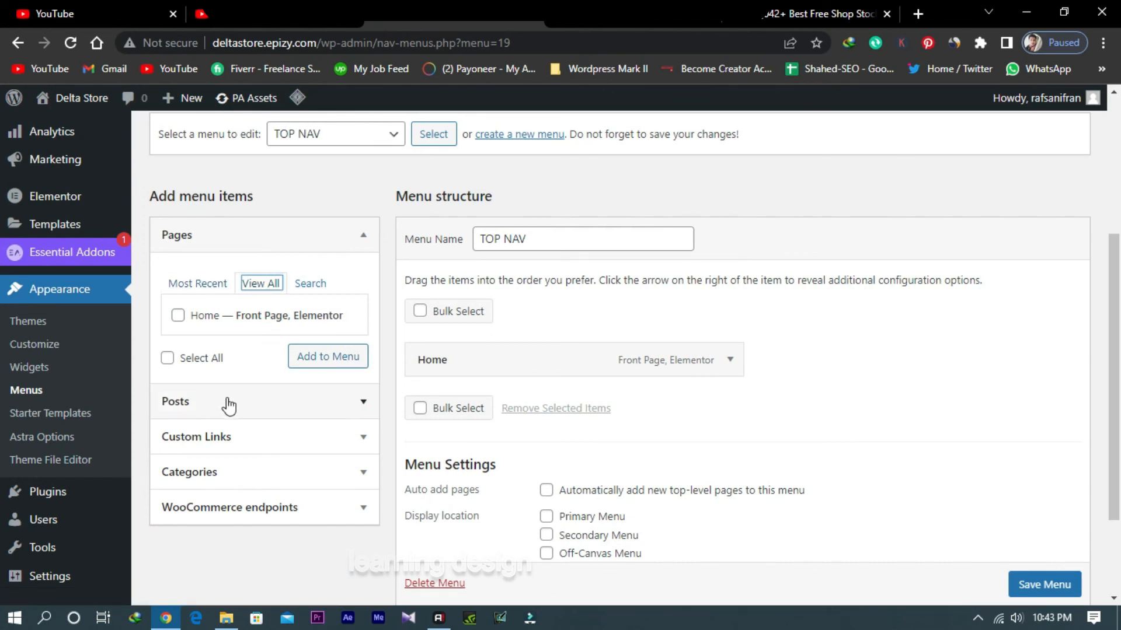
{"action": "left_click", "coordinate": [304, 288]}
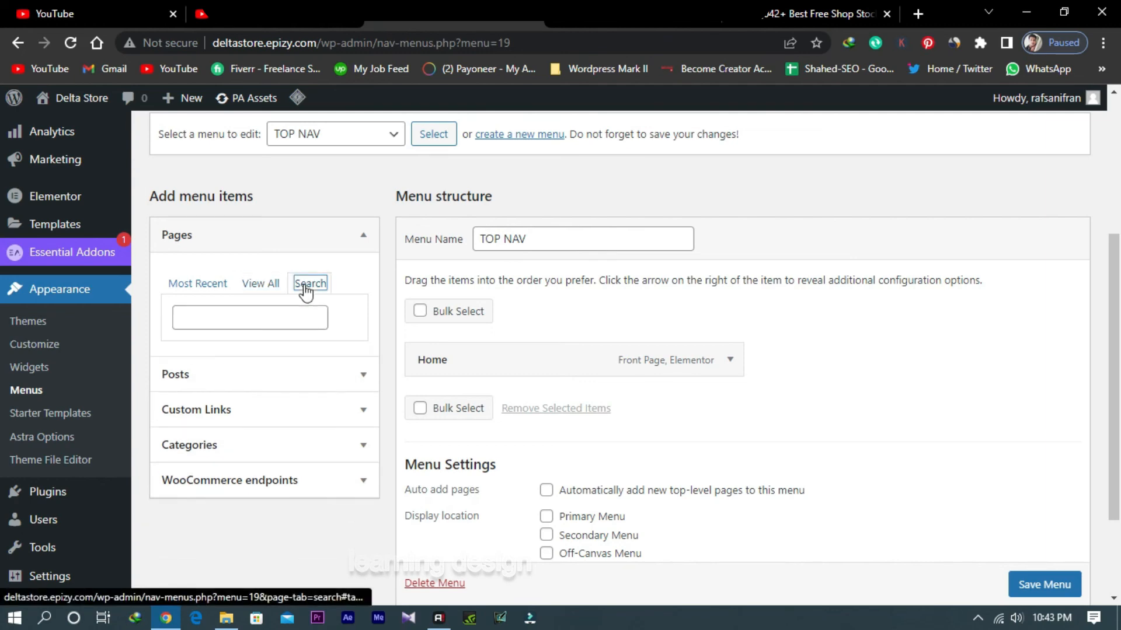
{"action": "left_click", "coordinate": [265, 286]}
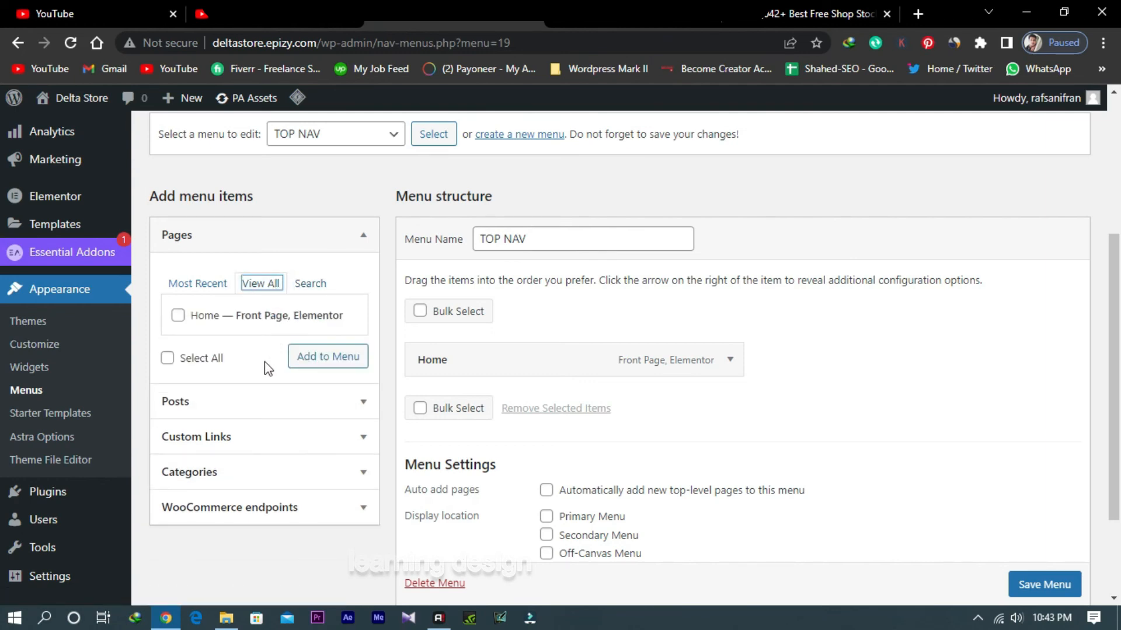
{"action": "scroll", "coordinate": [454, 375], "scroll_direction": "up", "scroll_amount": 2}
{"action": "scroll", "coordinate": [458, 386], "scroll_direction": "down", "scroll_amount": 4}
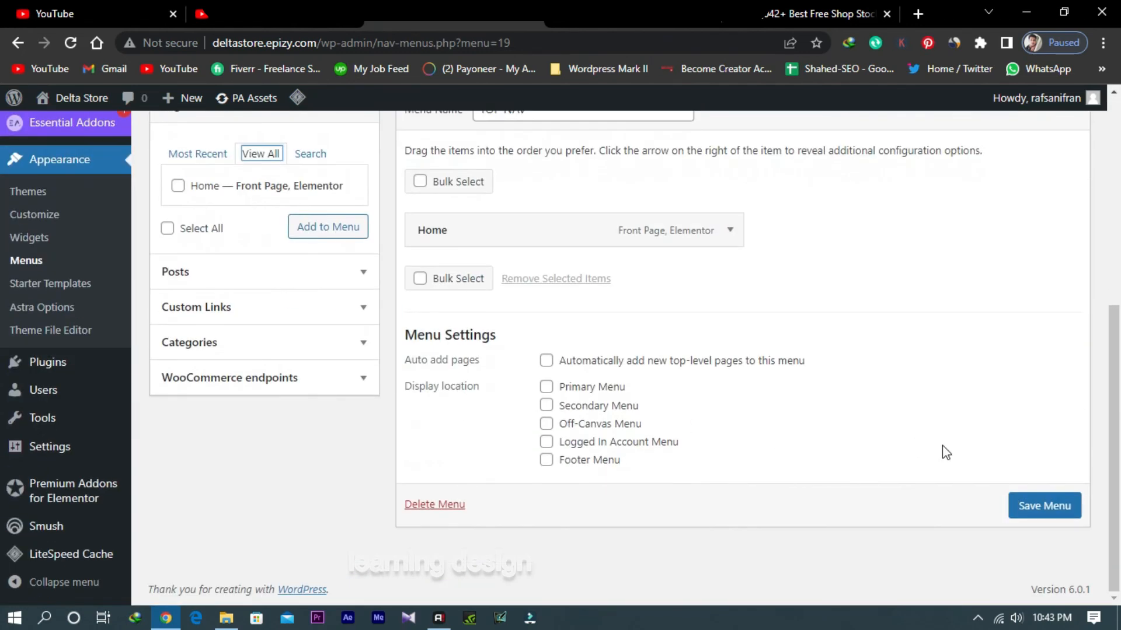
{"action": "left_click", "coordinate": [1066, 506]}
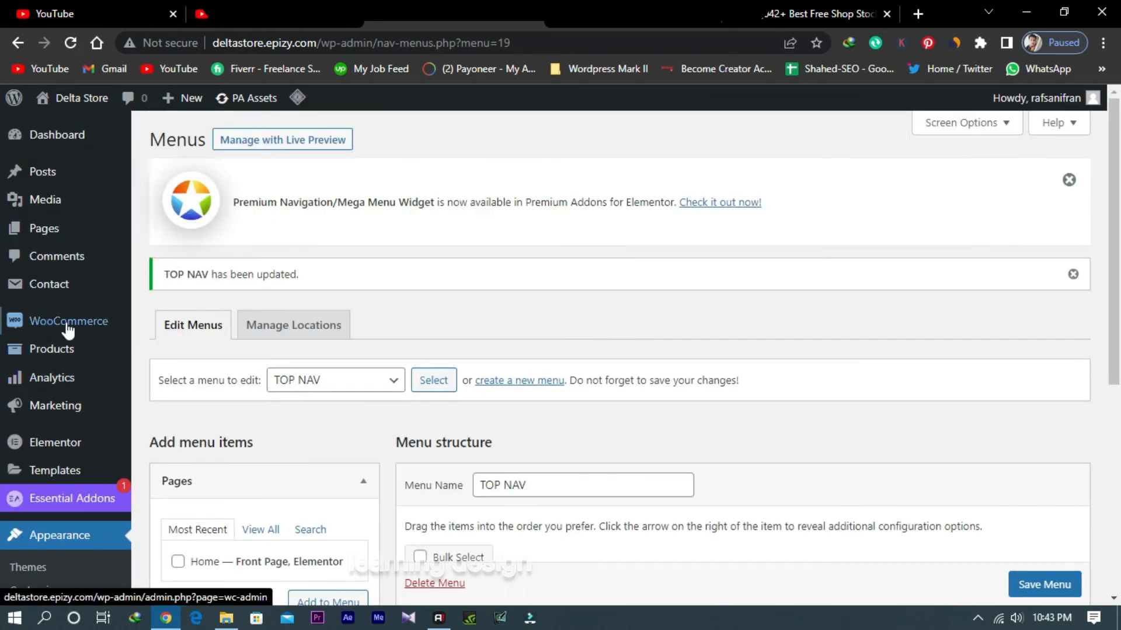
{"action": "mouse_move", "coordinate": [49, 229]}
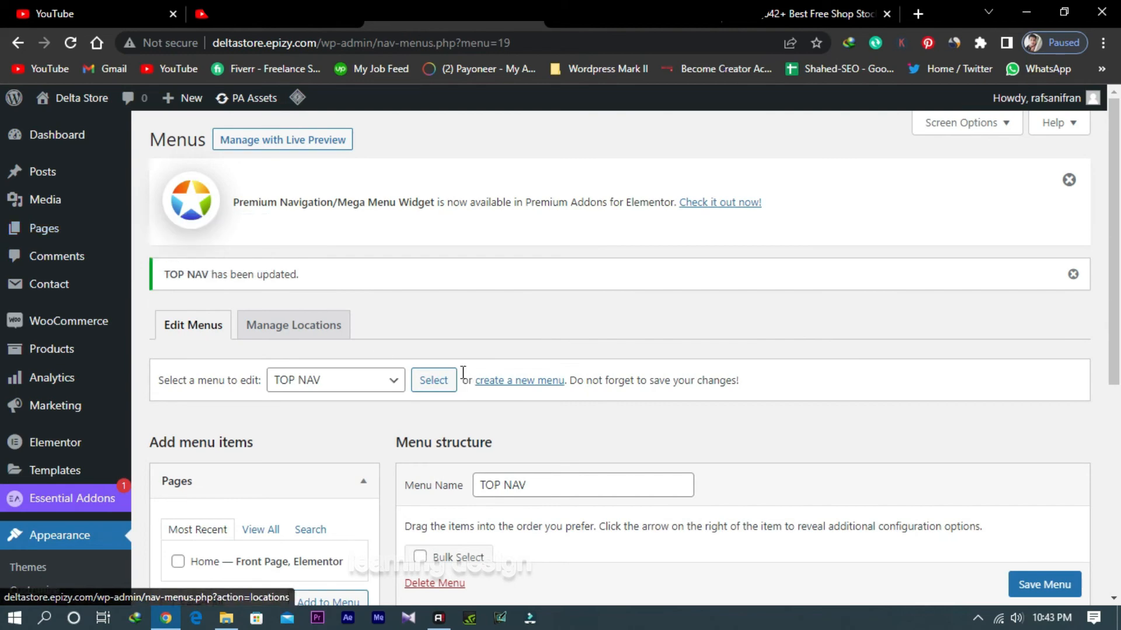
{"action": "left_click", "coordinate": [380, 385]}
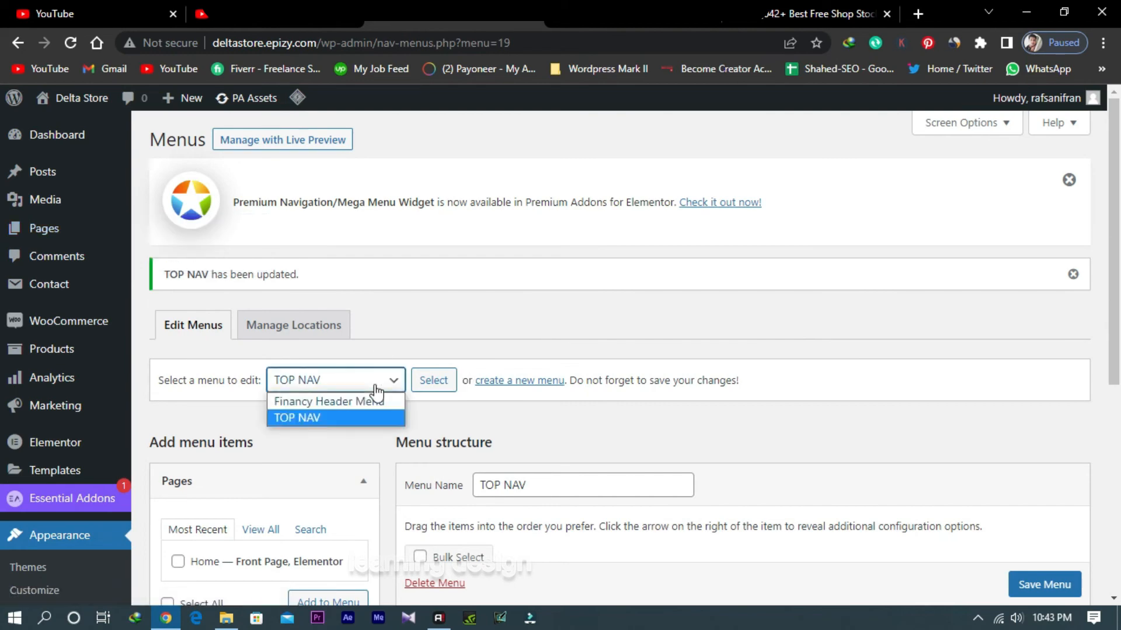
{"action": "left_click", "coordinate": [350, 403]}
{"action": "scroll", "coordinate": [455, 380], "scroll_direction": "down", "scroll_amount": 6}
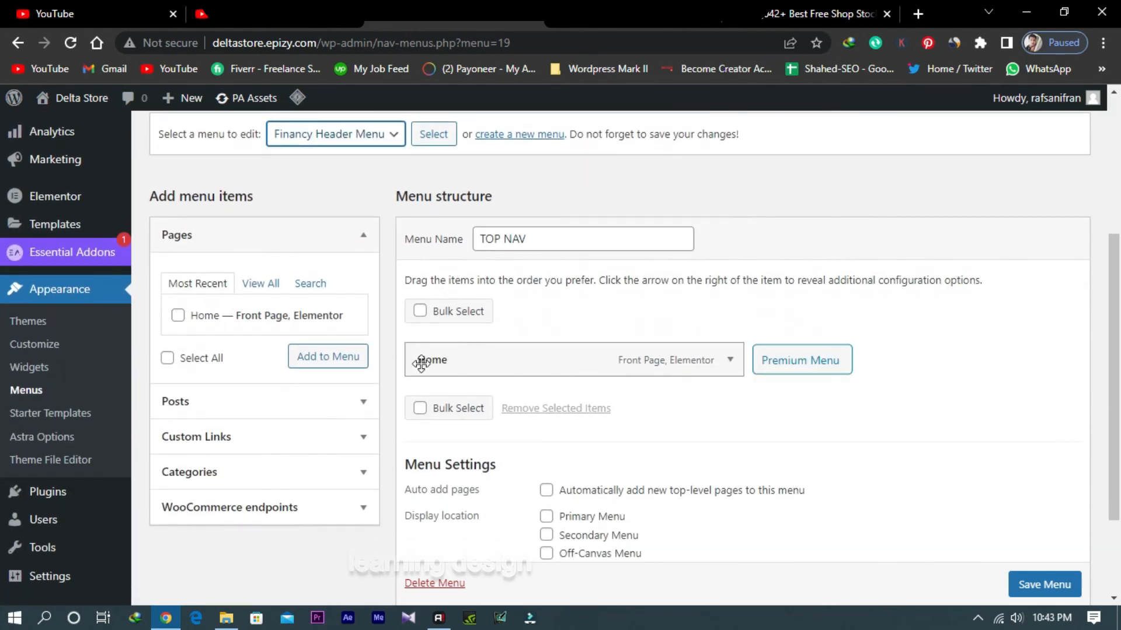
{"action": "scroll", "coordinate": [439, 517], "scroll_direction": "up", "scroll_amount": 5}
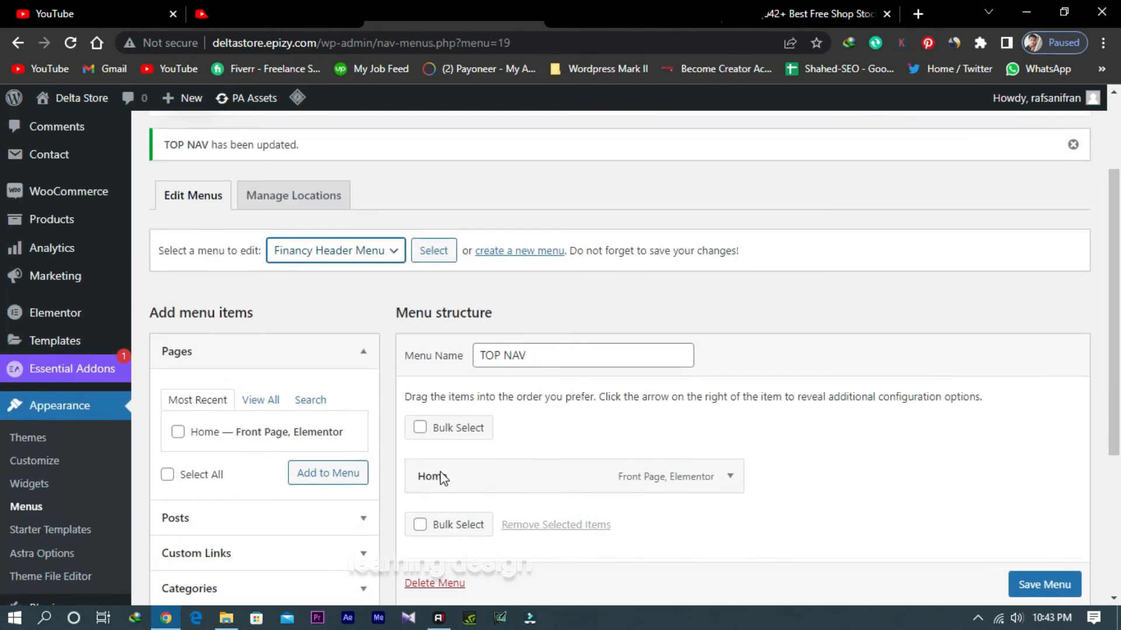
{"action": "scroll", "coordinate": [441, 459], "scroll_direction": "up", "scroll_amount": 2}
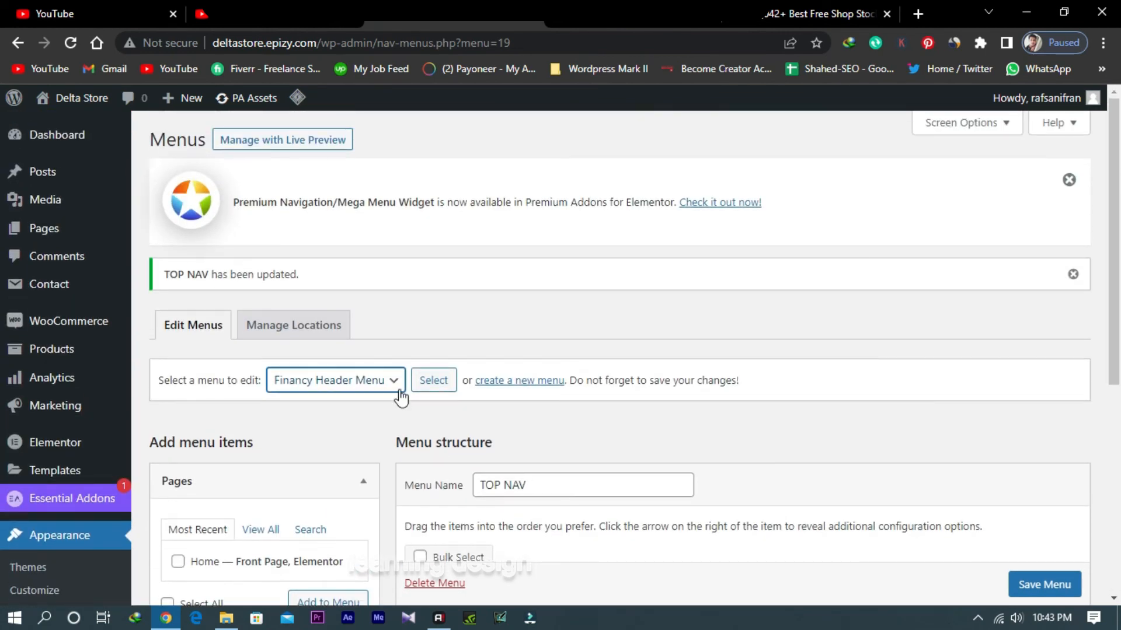
{"action": "scroll", "coordinate": [360, 402], "scroll_direction": "down", "scroll_amount": 2}
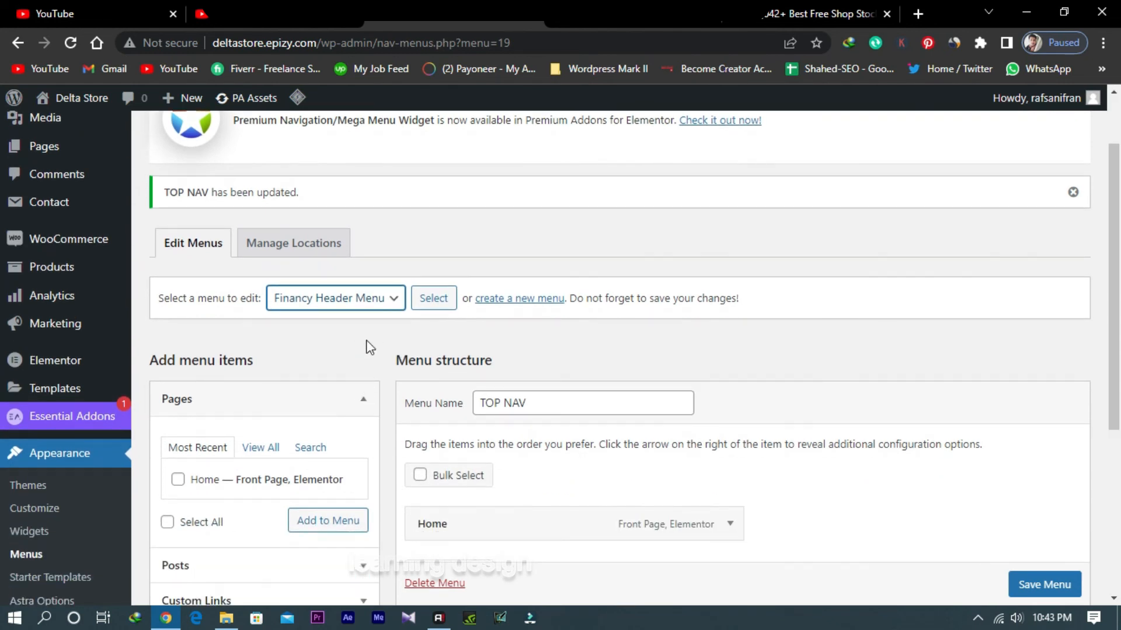
Load TOP NAV in the menu editor and review its items, available pages and display locations
{"action": "left_click", "coordinate": [363, 305]}
{"action": "left_click", "coordinate": [343, 337]}
{"action": "left_click", "coordinate": [435, 302]}
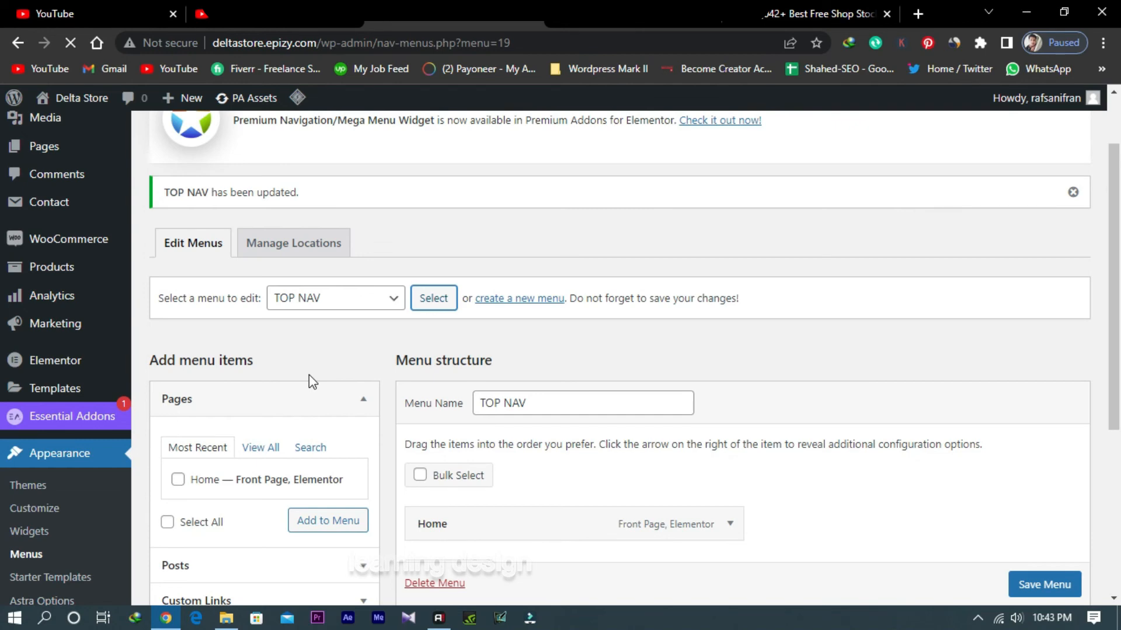
{"action": "scroll", "coordinate": [297, 376], "scroll_direction": "down", "scroll_amount": 4}
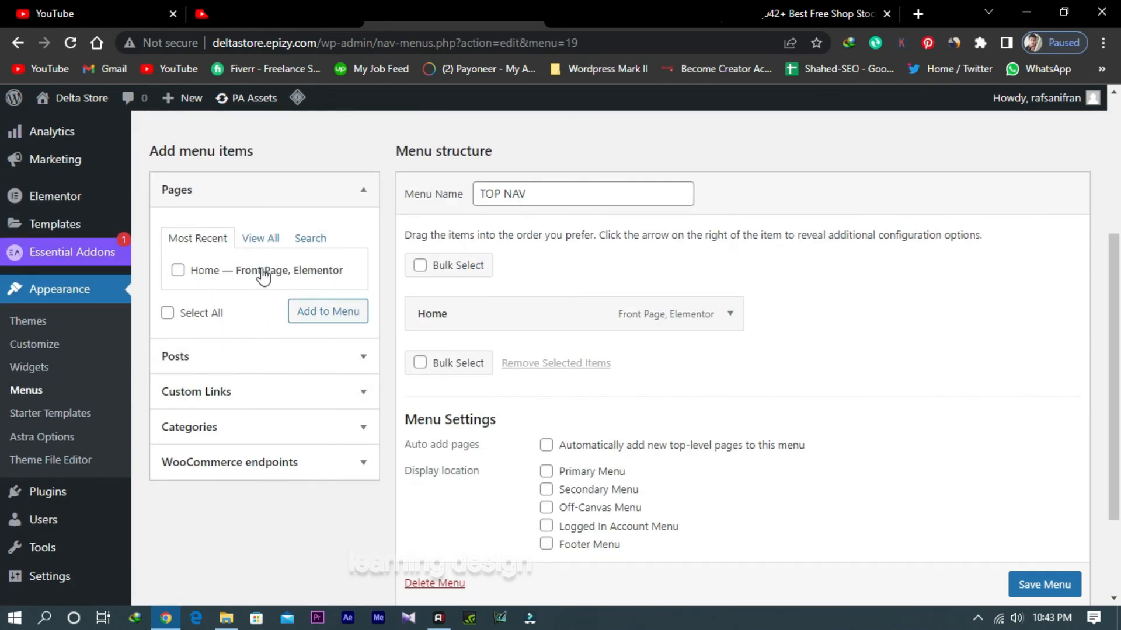
{"action": "scroll", "coordinate": [290, 253], "scroll_direction": "up", "scroll_amount": 4}
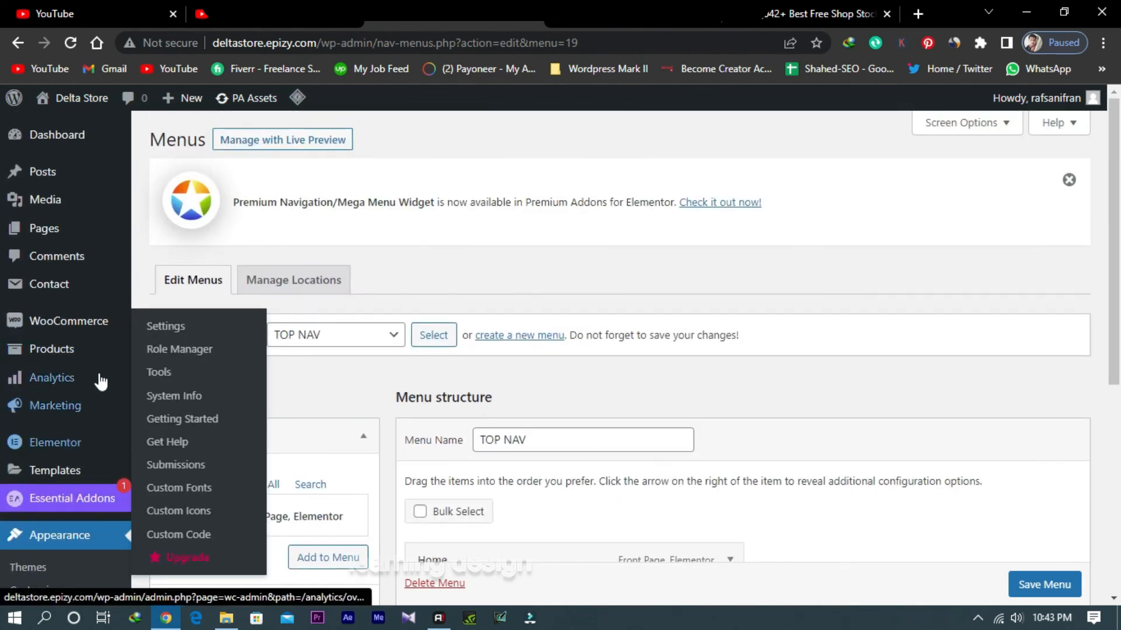
{"action": "mouse_move", "coordinate": [99, 333]}
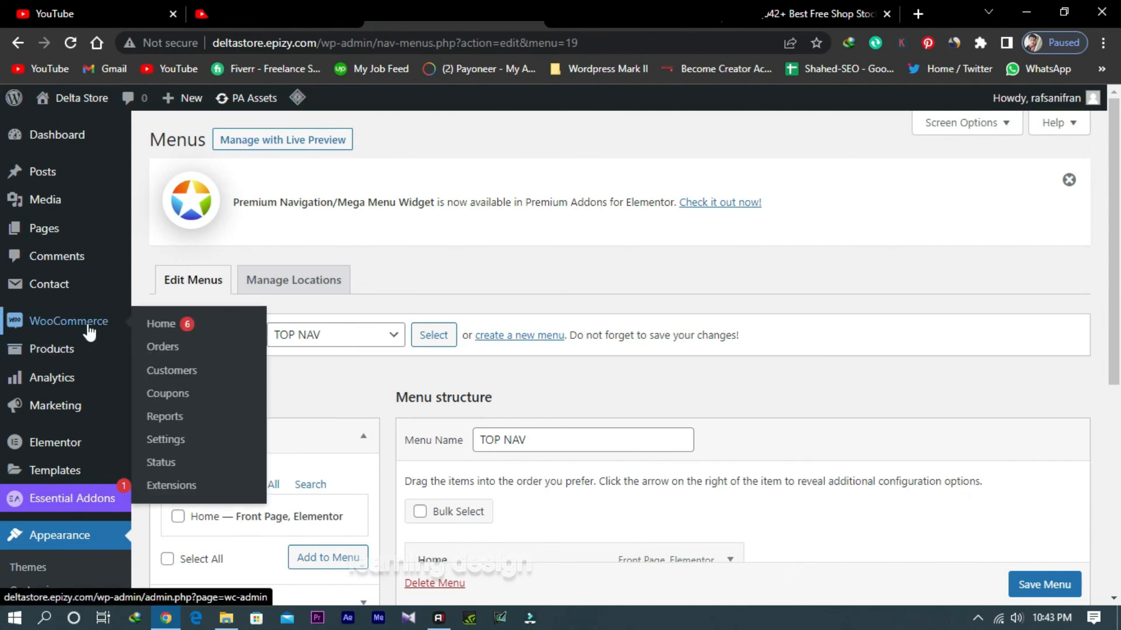
{"action": "scroll", "coordinate": [338, 306], "scroll_direction": "down", "scroll_amount": 6}
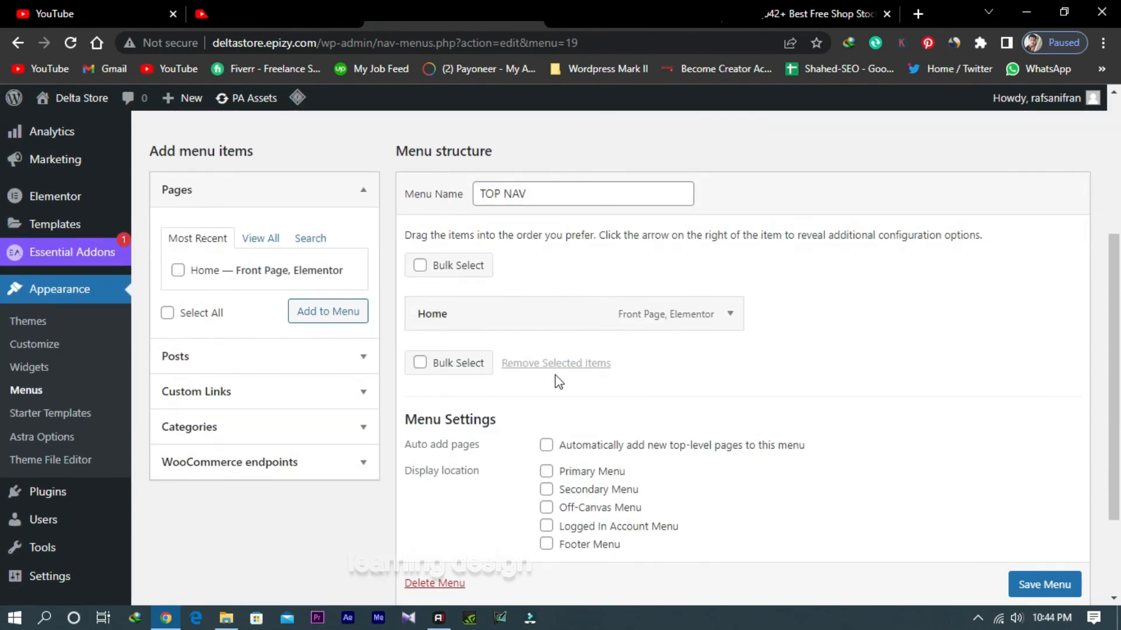
{"action": "scroll", "coordinate": [560, 385], "scroll_direction": "up", "scroll_amount": 6}
Open the list of all site pages and look through the existing pages down to Shop
{"action": "mouse_move", "coordinate": [85, 240]}
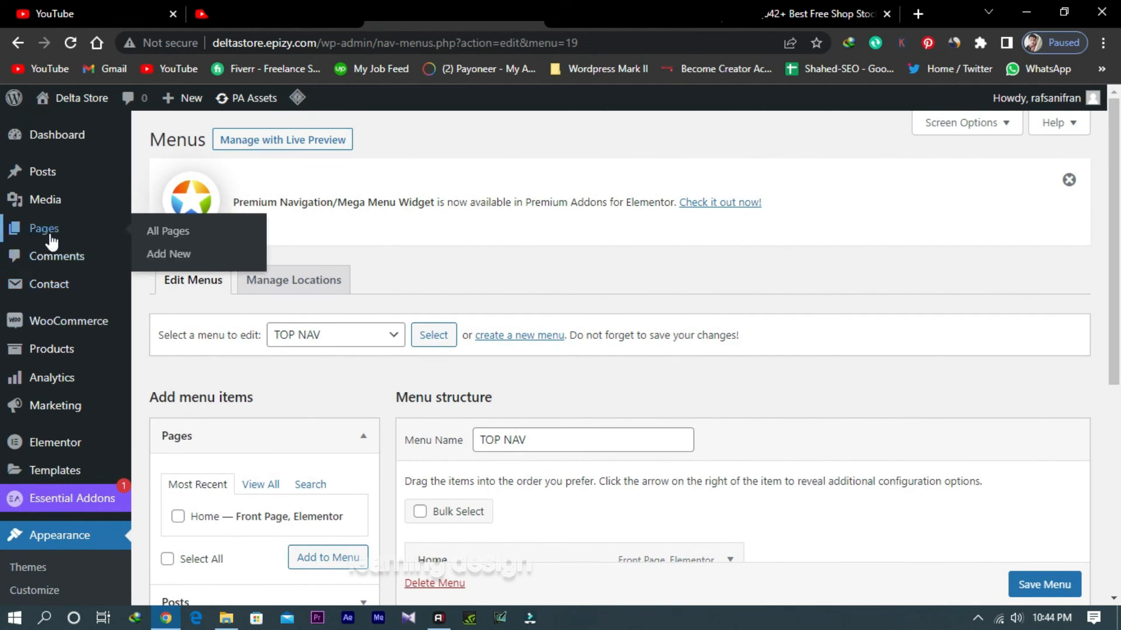
{"action": "left_click", "coordinate": [157, 239]}
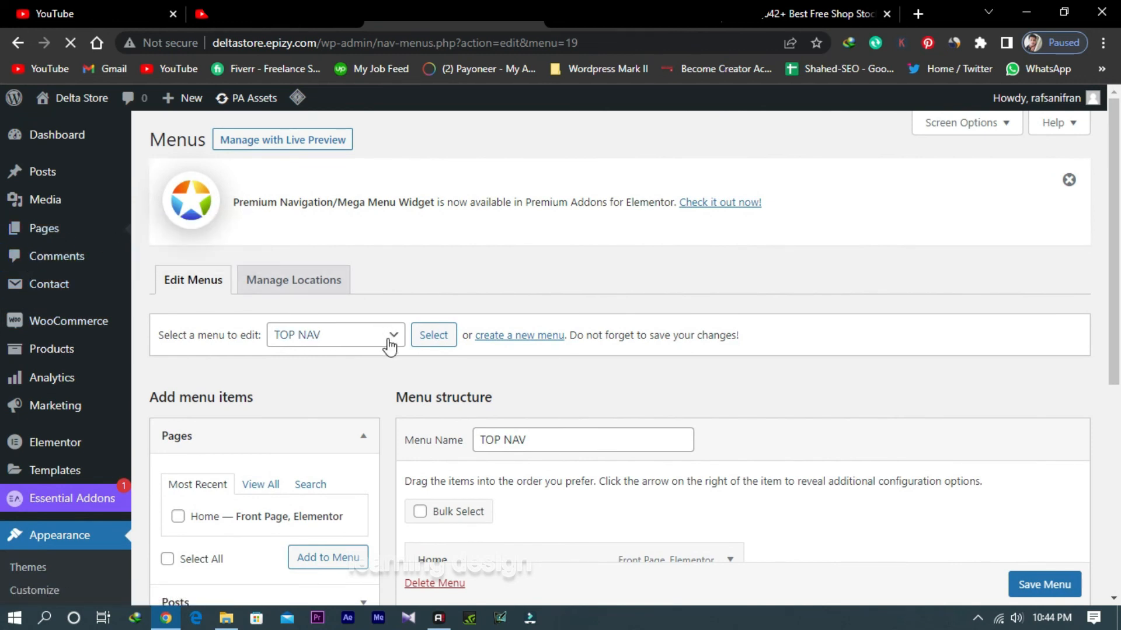
{"action": "scroll", "coordinate": [388, 345], "scroll_direction": "down", "scroll_amount": 5}
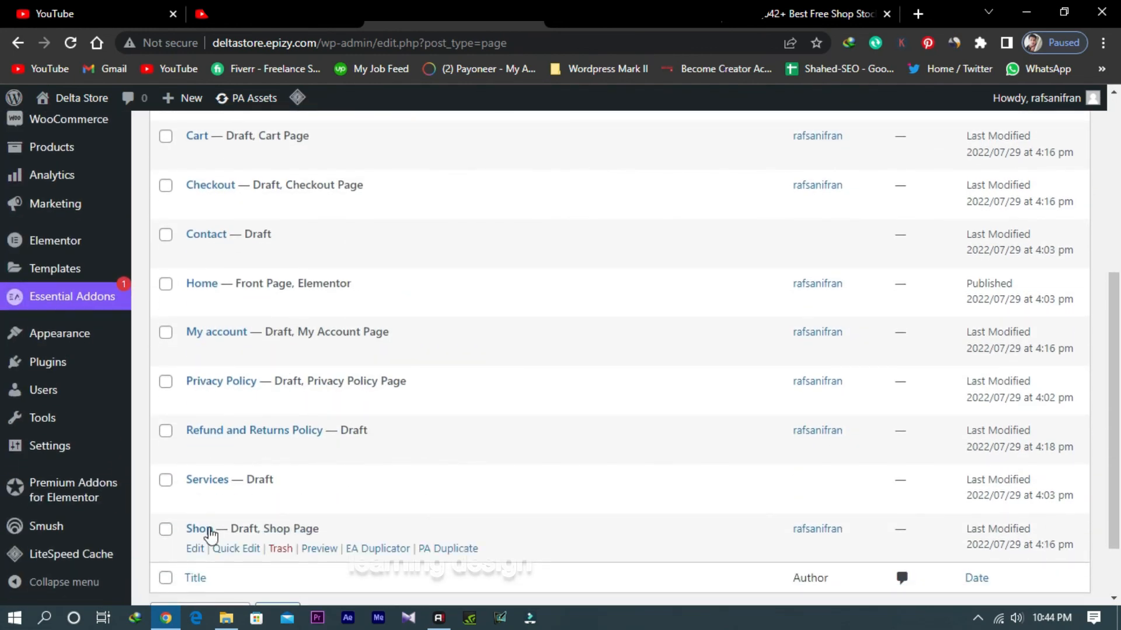
Preview the draft Services page in a separate tab and look through its header and content
{"action": "right_click", "coordinate": [322, 502]}
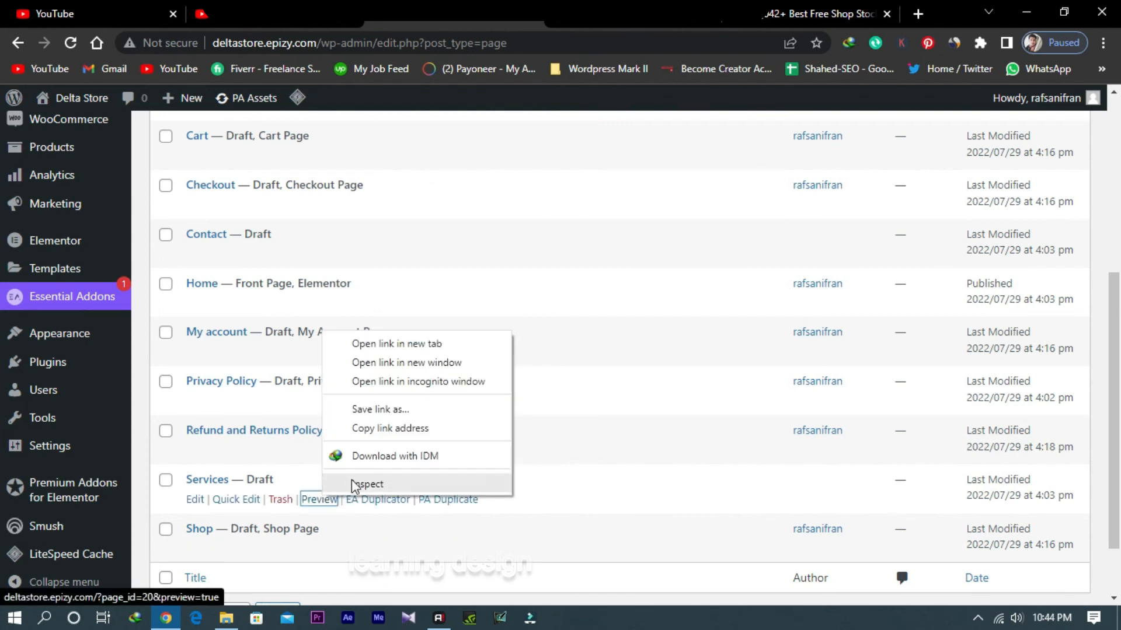
{"action": "left_click", "coordinate": [387, 344]}
{"action": "left_click", "coordinate": [664, 22]}
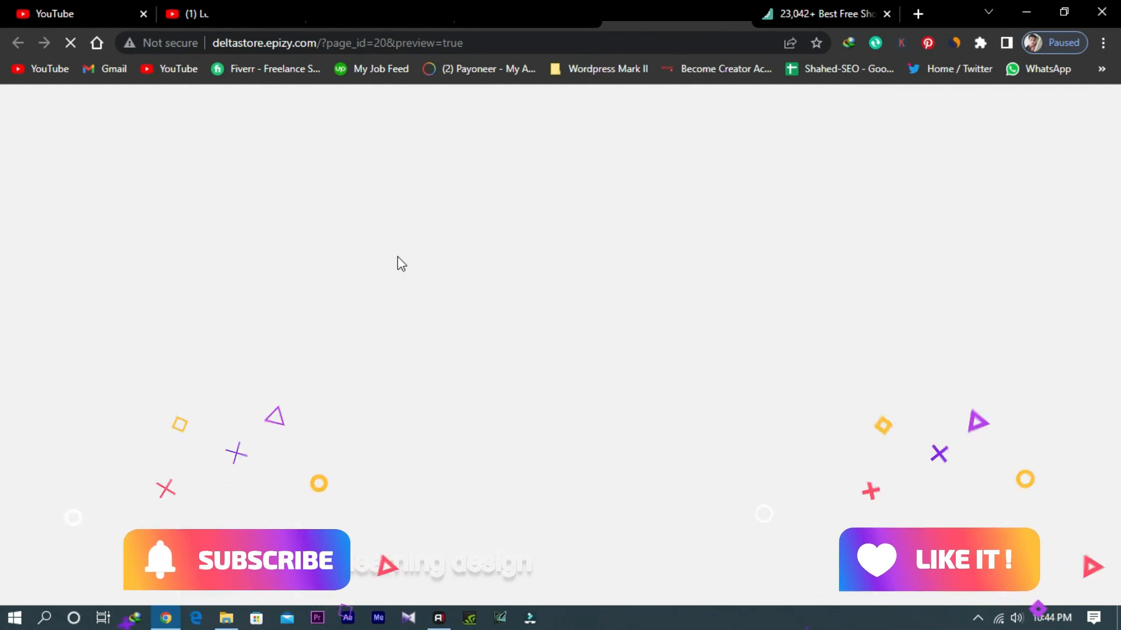
{"action": "scroll", "coordinate": [397, 264], "scroll_direction": "down", "scroll_amount": 7}
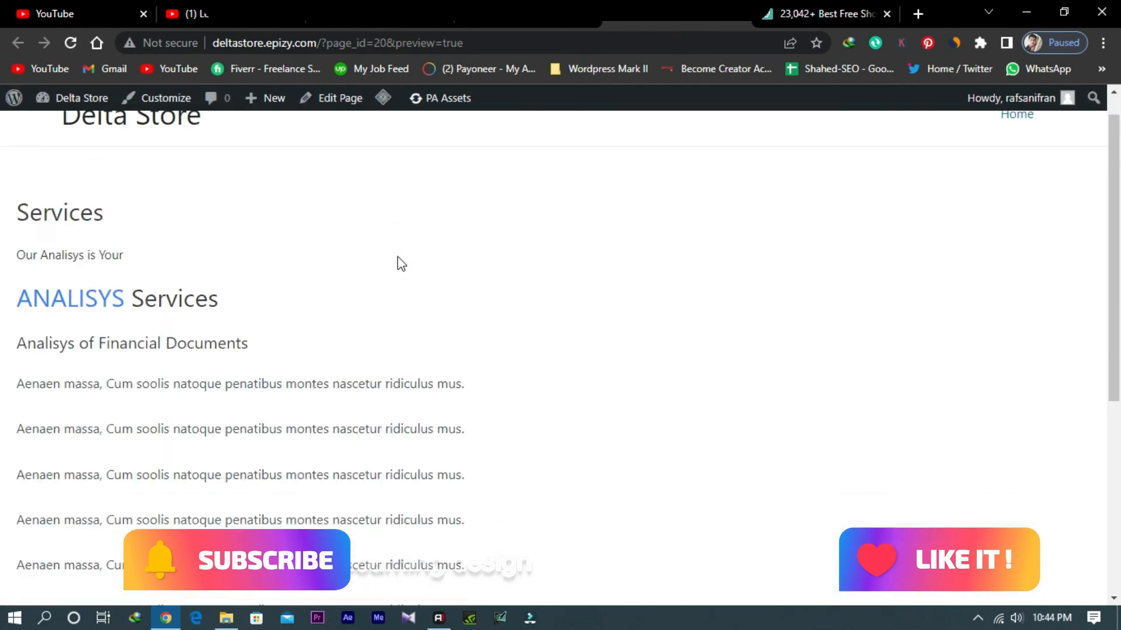
{"action": "scroll", "coordinate": [397, 263], "scroll_direction": "up", "scroll_amount": 5}
{"action": "scroll", "coordinate": [400, 259], "scroll_direction": "up", "scroll_amount": 2}
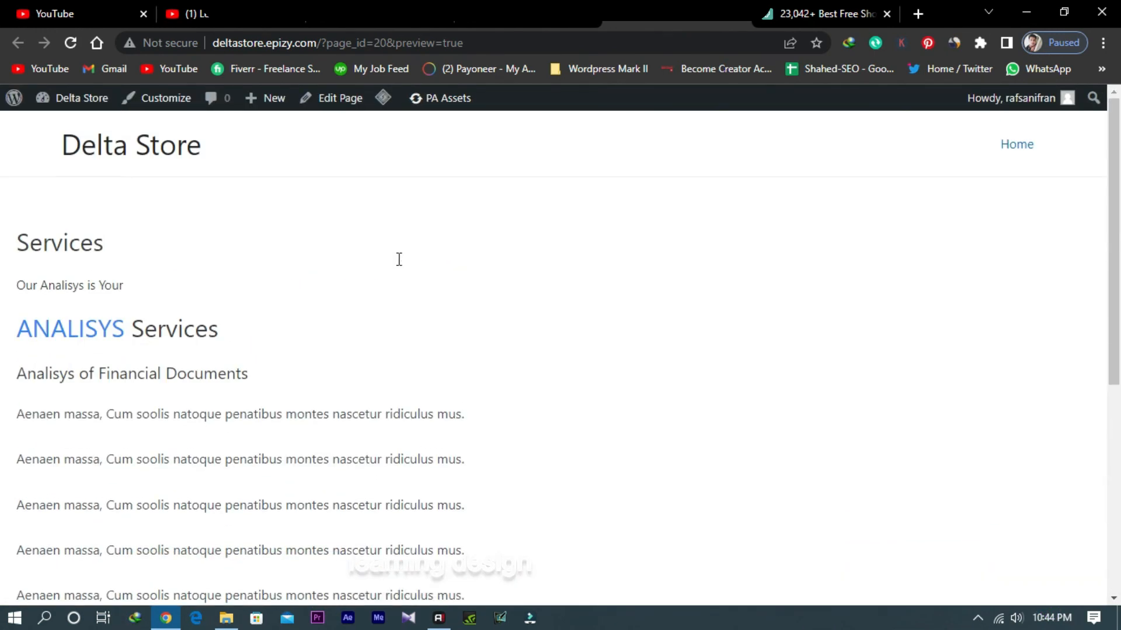
{"action": "scroll", "coordinate": [396, 263], "scroll_direction": "down", "scroll_amount": 3}
{"action": "scroll", "coordinate": [397, 262], "scroll_direction": "up", "scroll_amount": 3}
Switch to the live homepage and look through its sections from the hero banner to the footer
{"action": "left_click", "coordinate": [544, 18]}
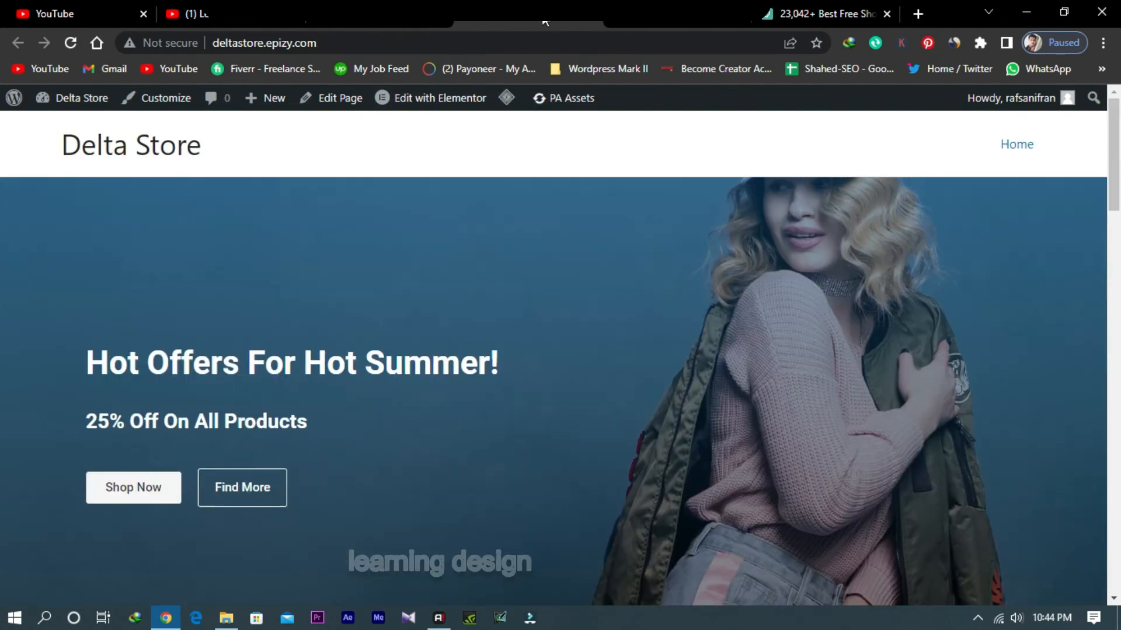
{"action": "scroll", "coordinate": [532, 274], "scroll_direction": "down", "scroll_amount": 11}
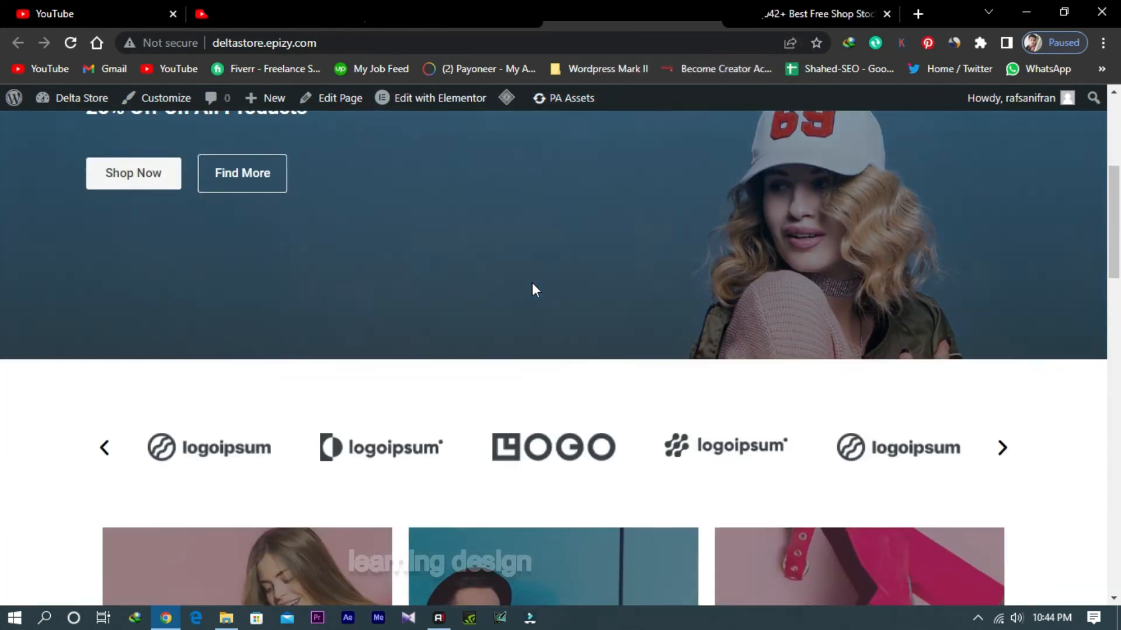
{"action": "scroll", "coordinate": [532, 285], "scroll_direction": "down", "scroll_amount": 15}
{"action": "scroll", "coordinate": [532, 286], "scroll_direction": "up", "scroll_amount": 13}
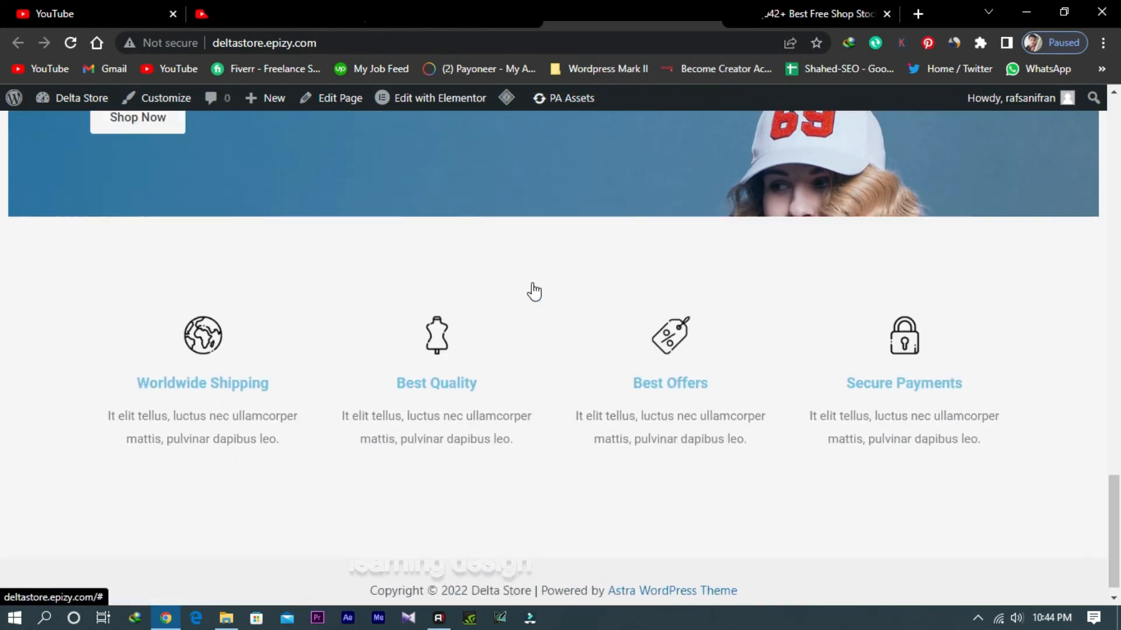
{"action": "scroll", "coordinate": [532, 292], "scroll_direction": "up", "scroll_amount": 10}
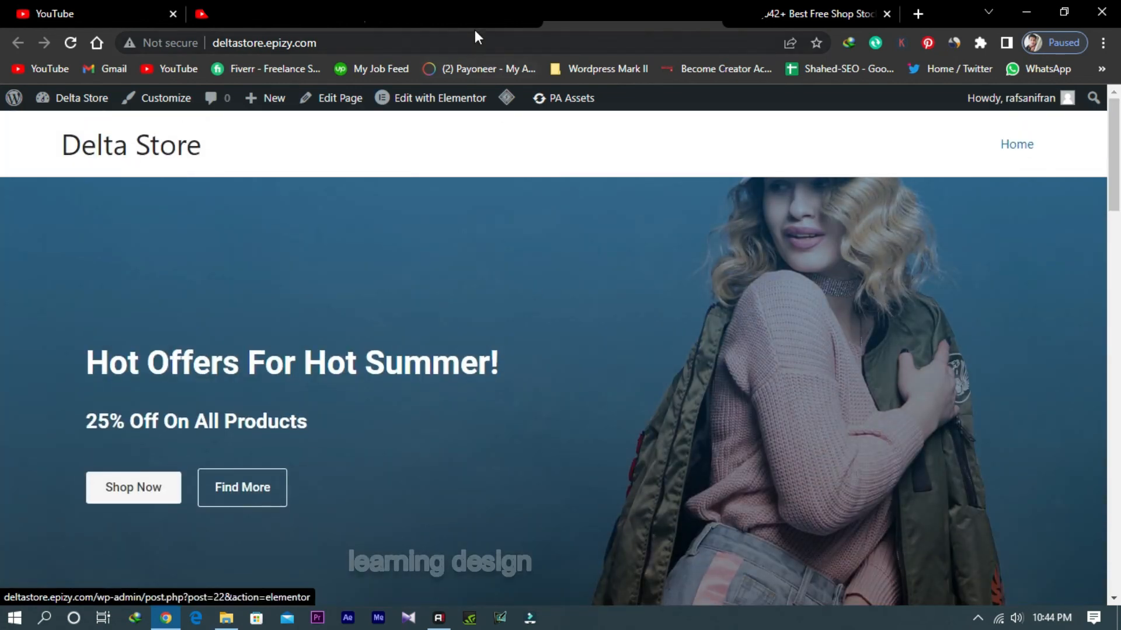
Return to the WordPress admin and open the Dashboard home
{"action": "left_click", "coordinate": [473, 20]}
{"action": "scroll", "coordinate": [67, 163], "scroll_direction": "up", "scroll_amount": 6}
{"action": "left_click", "coordinate": [66, 135]}
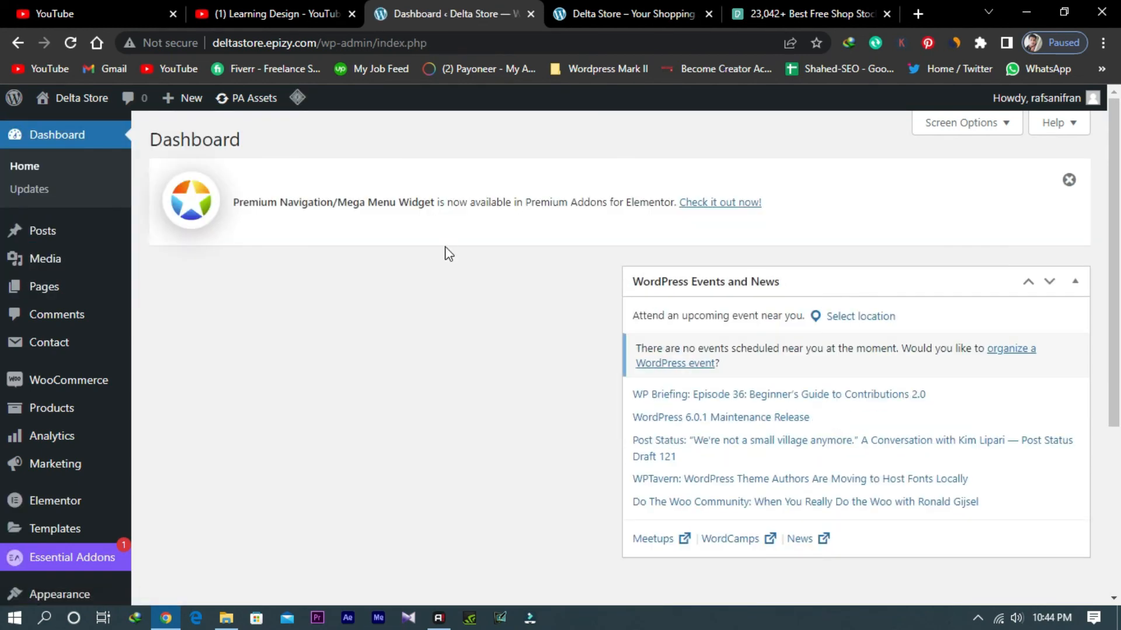
Go from the Dashboard back to the Delta Store homepage and review the complete layout again
{"action": "left_click", "coordinate": [632, 17]}
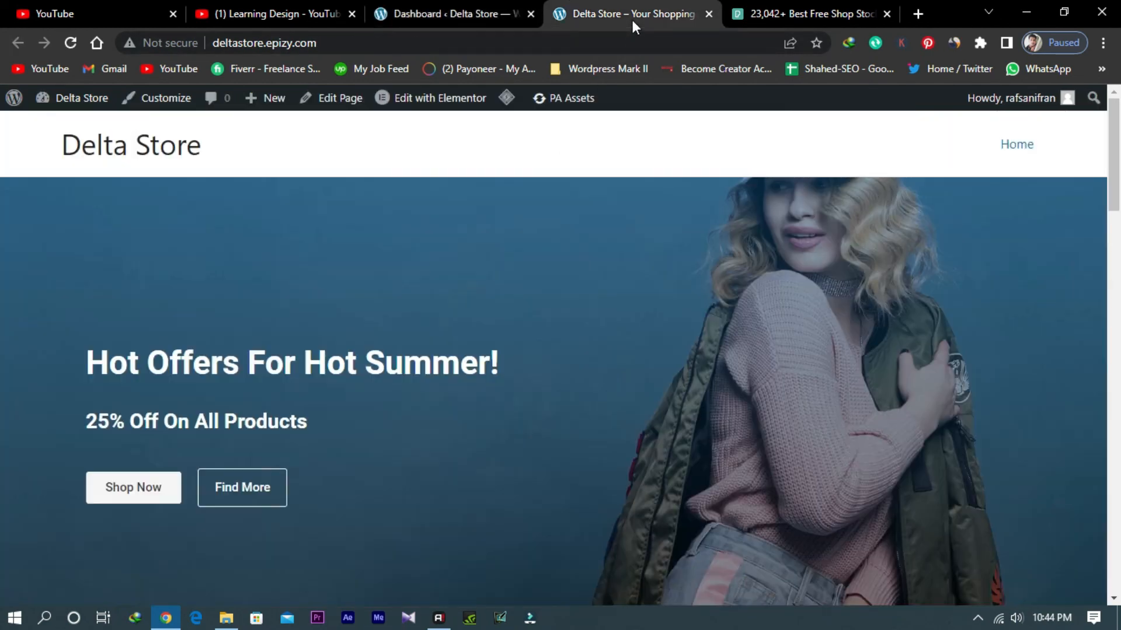
{"action": "scroll", "coordinate": [514, 234], "scroll_direction": "down", "scroll_amount": 5}
{"action": "scroll", "coordinate": [512, 234], "scroll_direction": "down", "scroll_amount": 15}
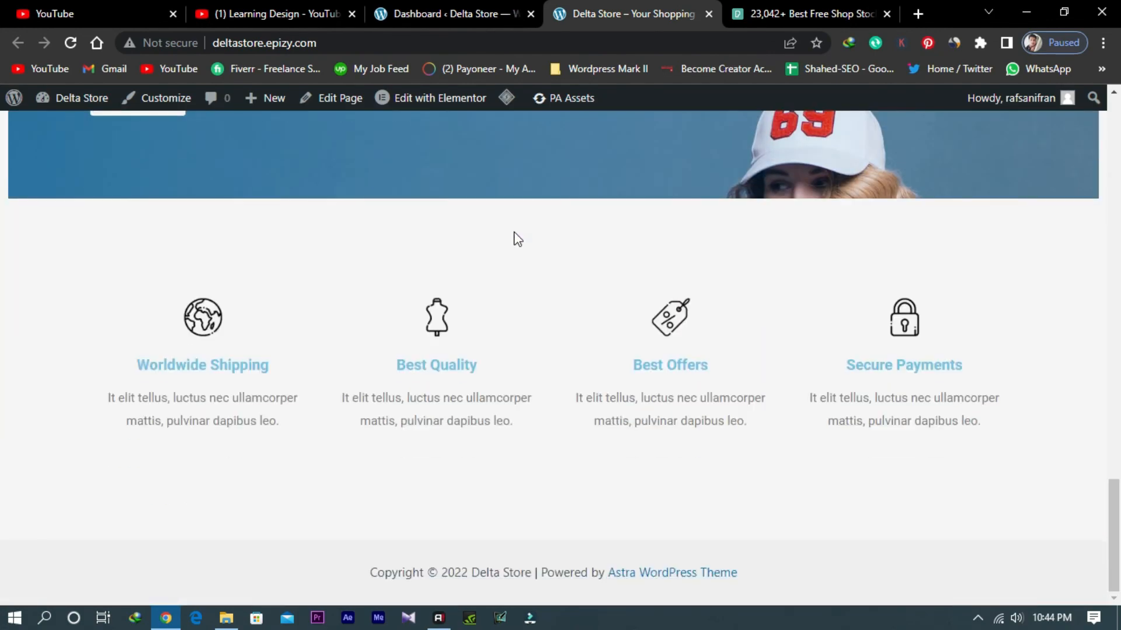
{"action": "scroll", "coordinate": [514, 232], "scroll_direction": "up", "scroll_amount": 20}
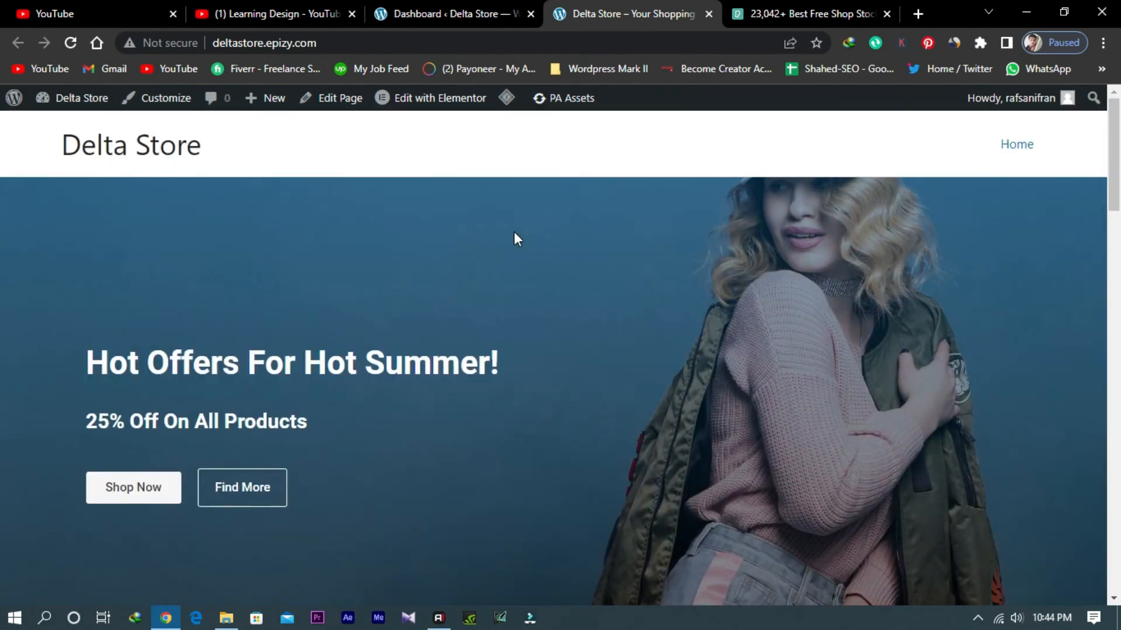